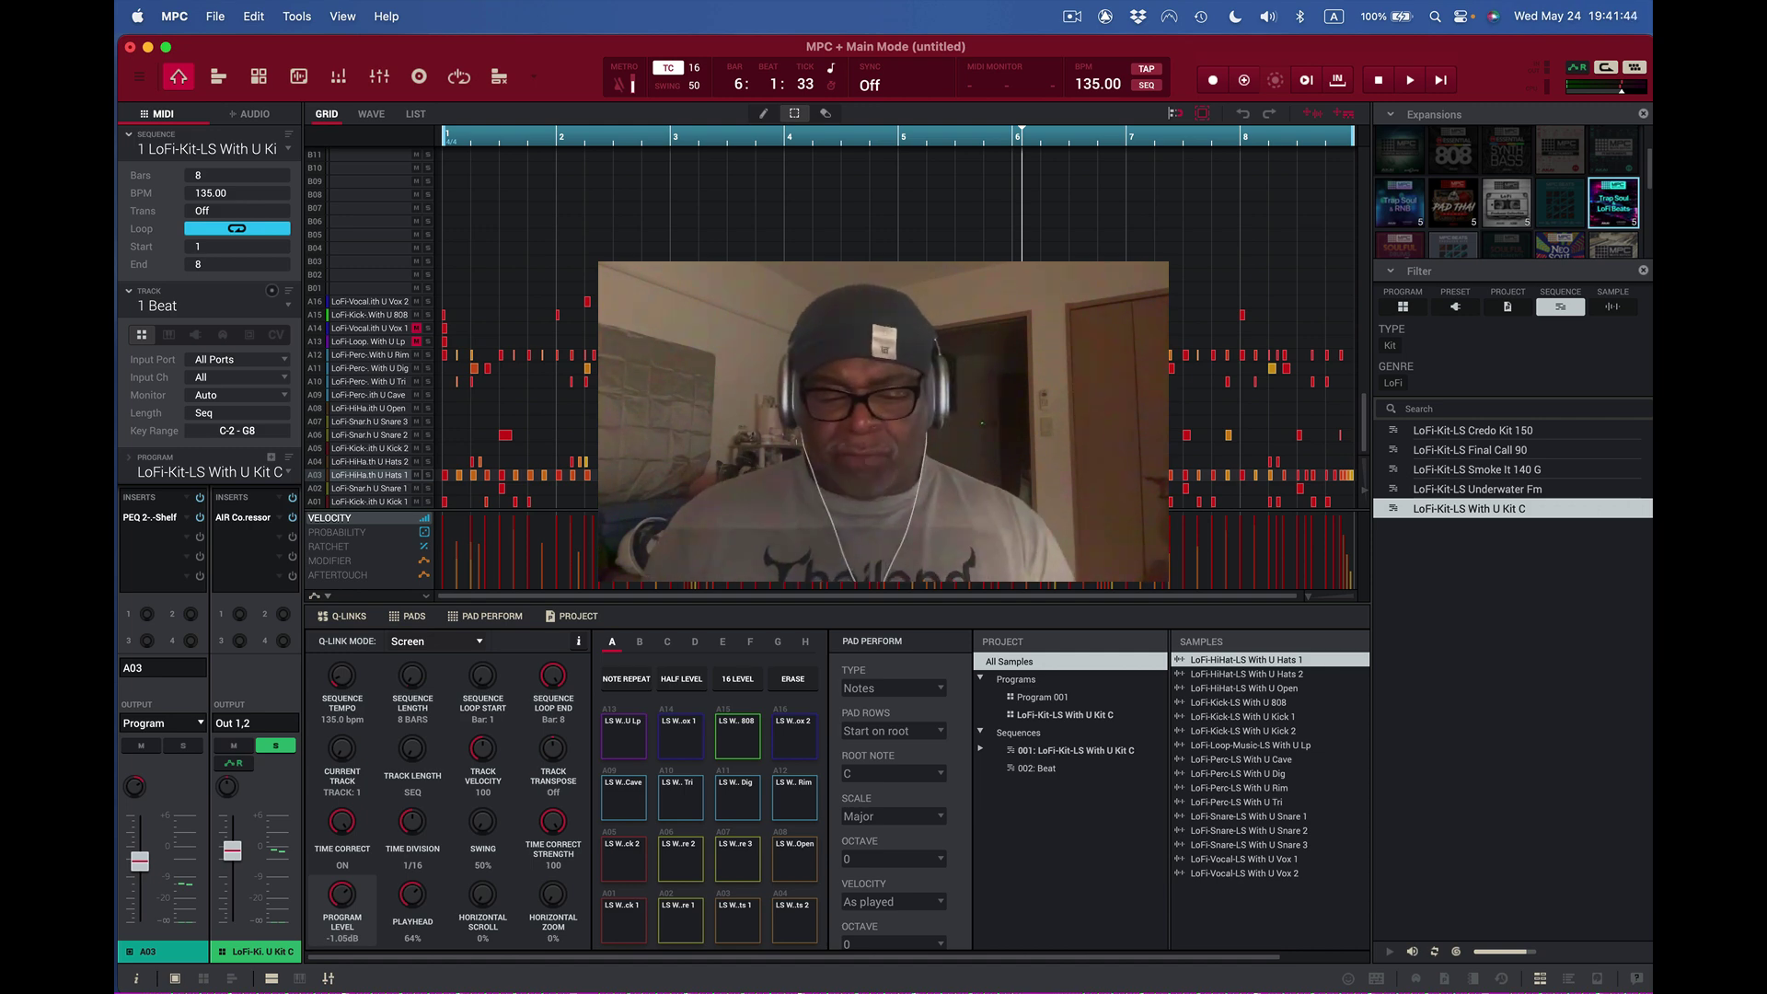
- Hide the browser and the inspector, and switch to Program Edit mode
key("super+b")
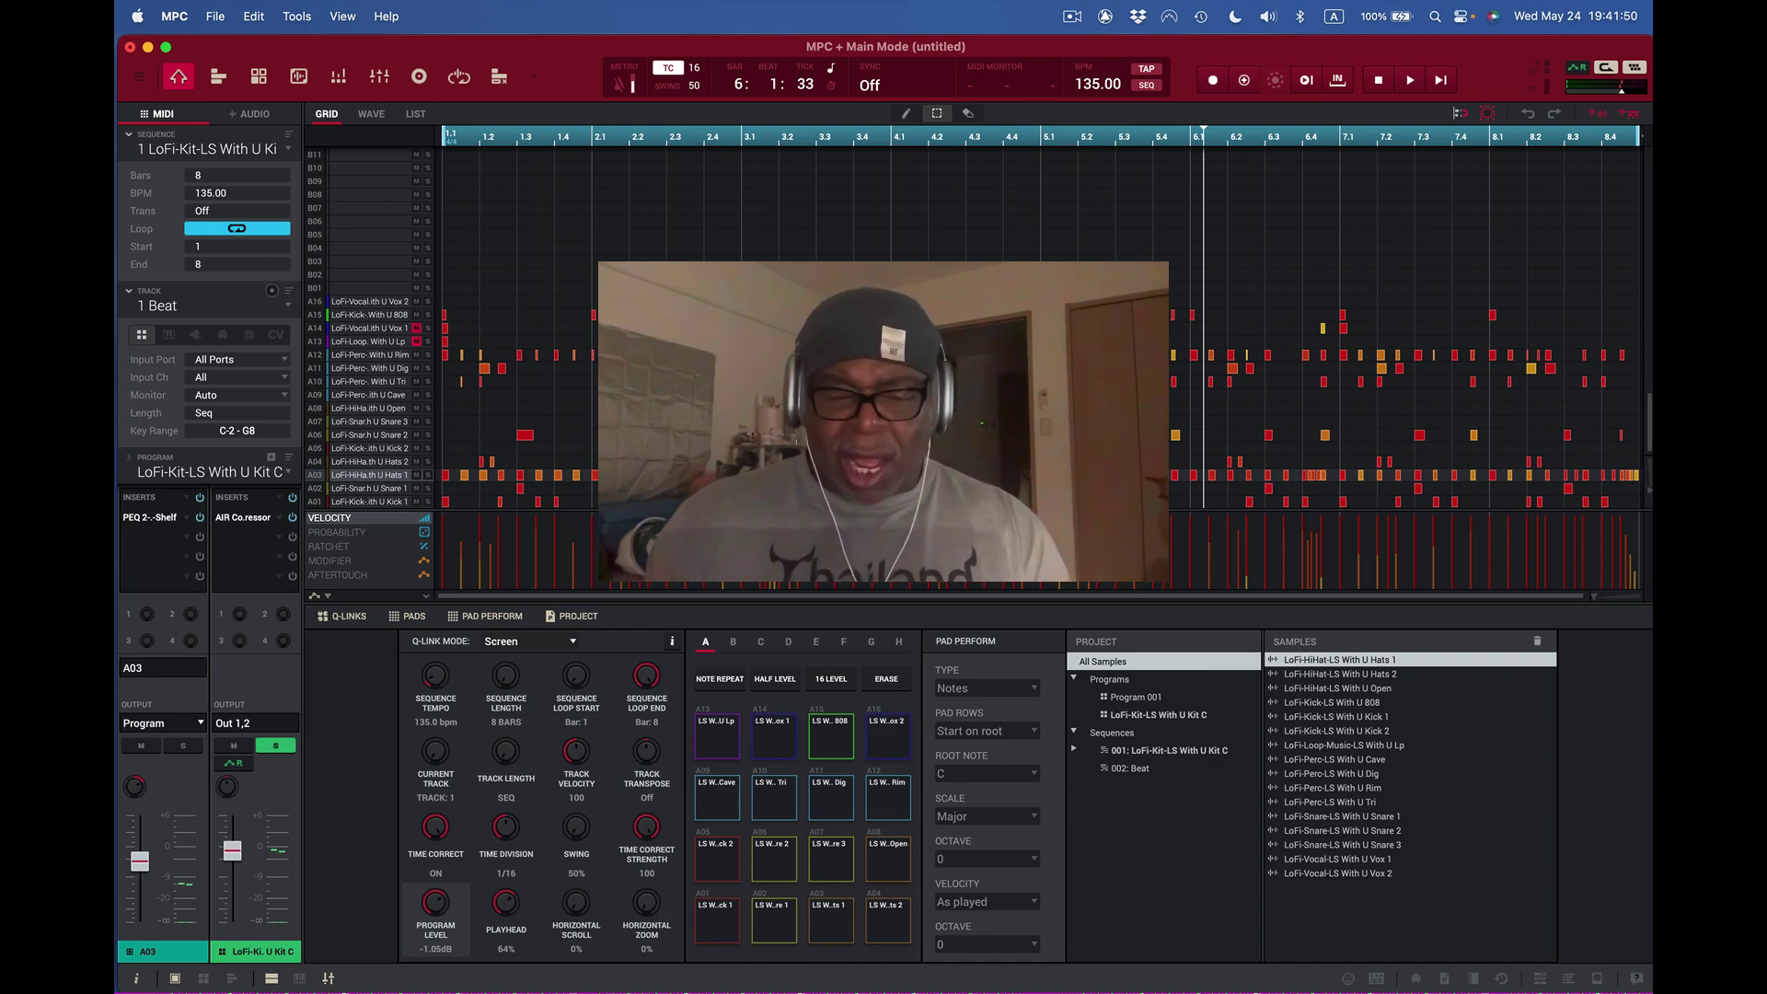
key("super+i")
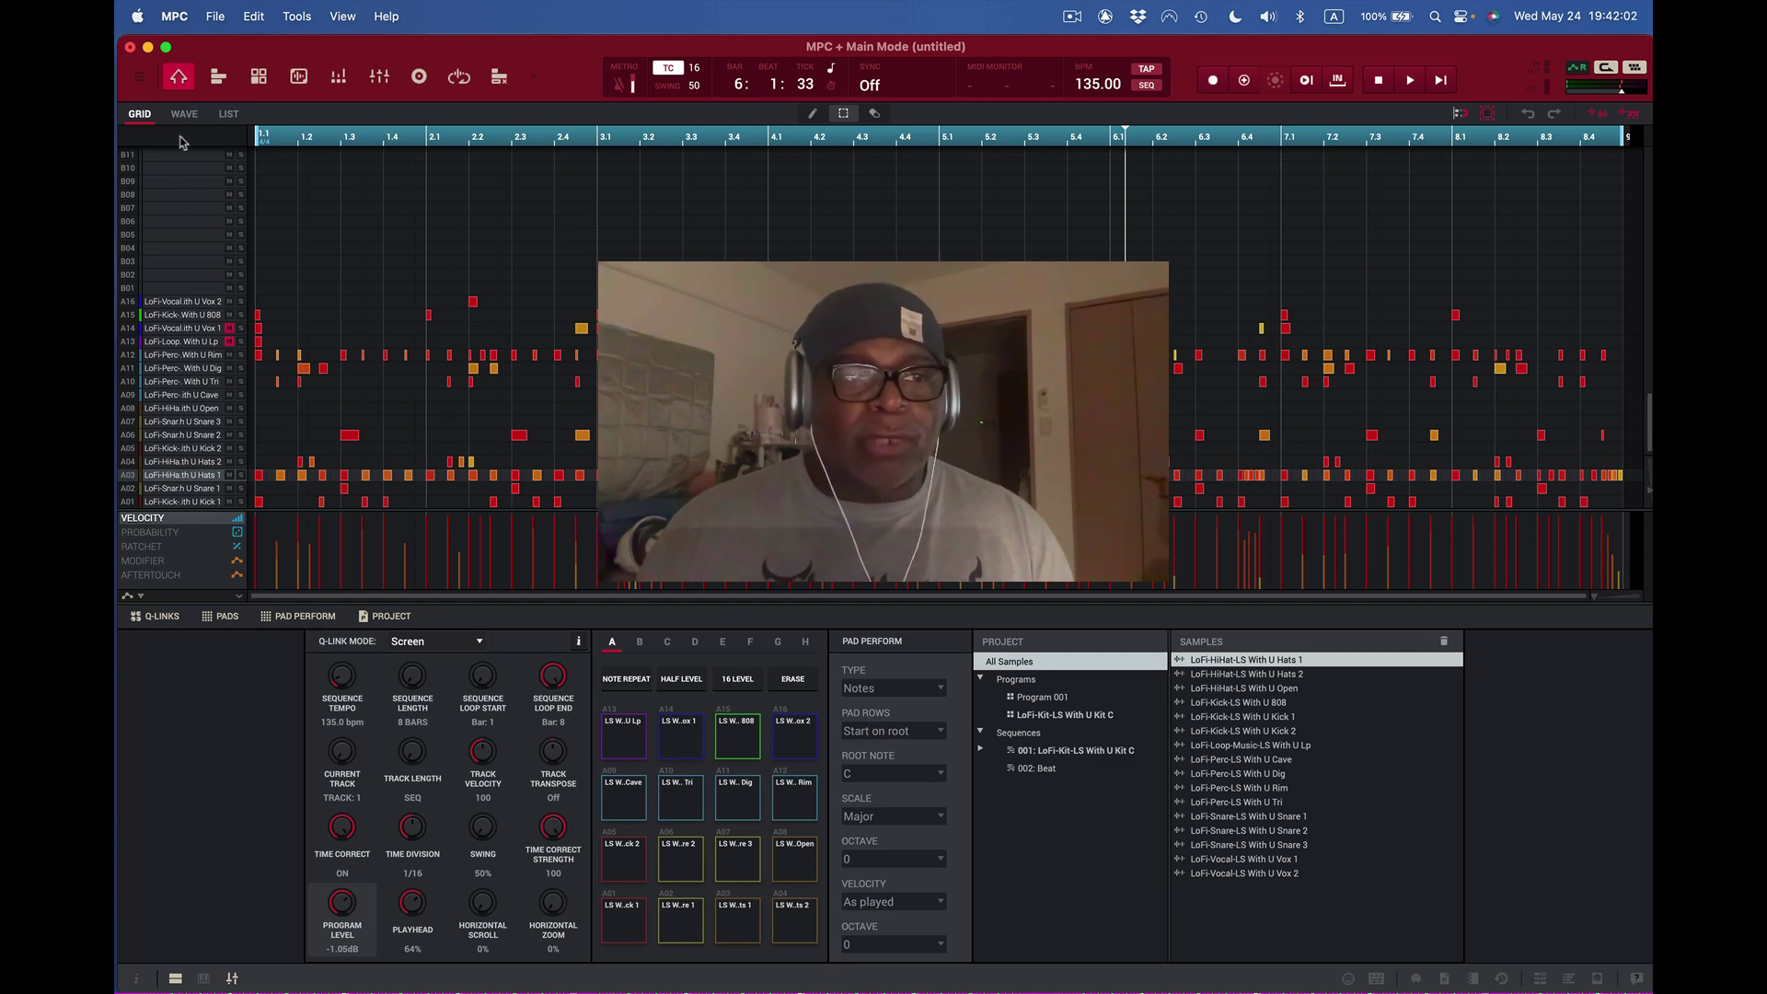
left_click(259, 80)
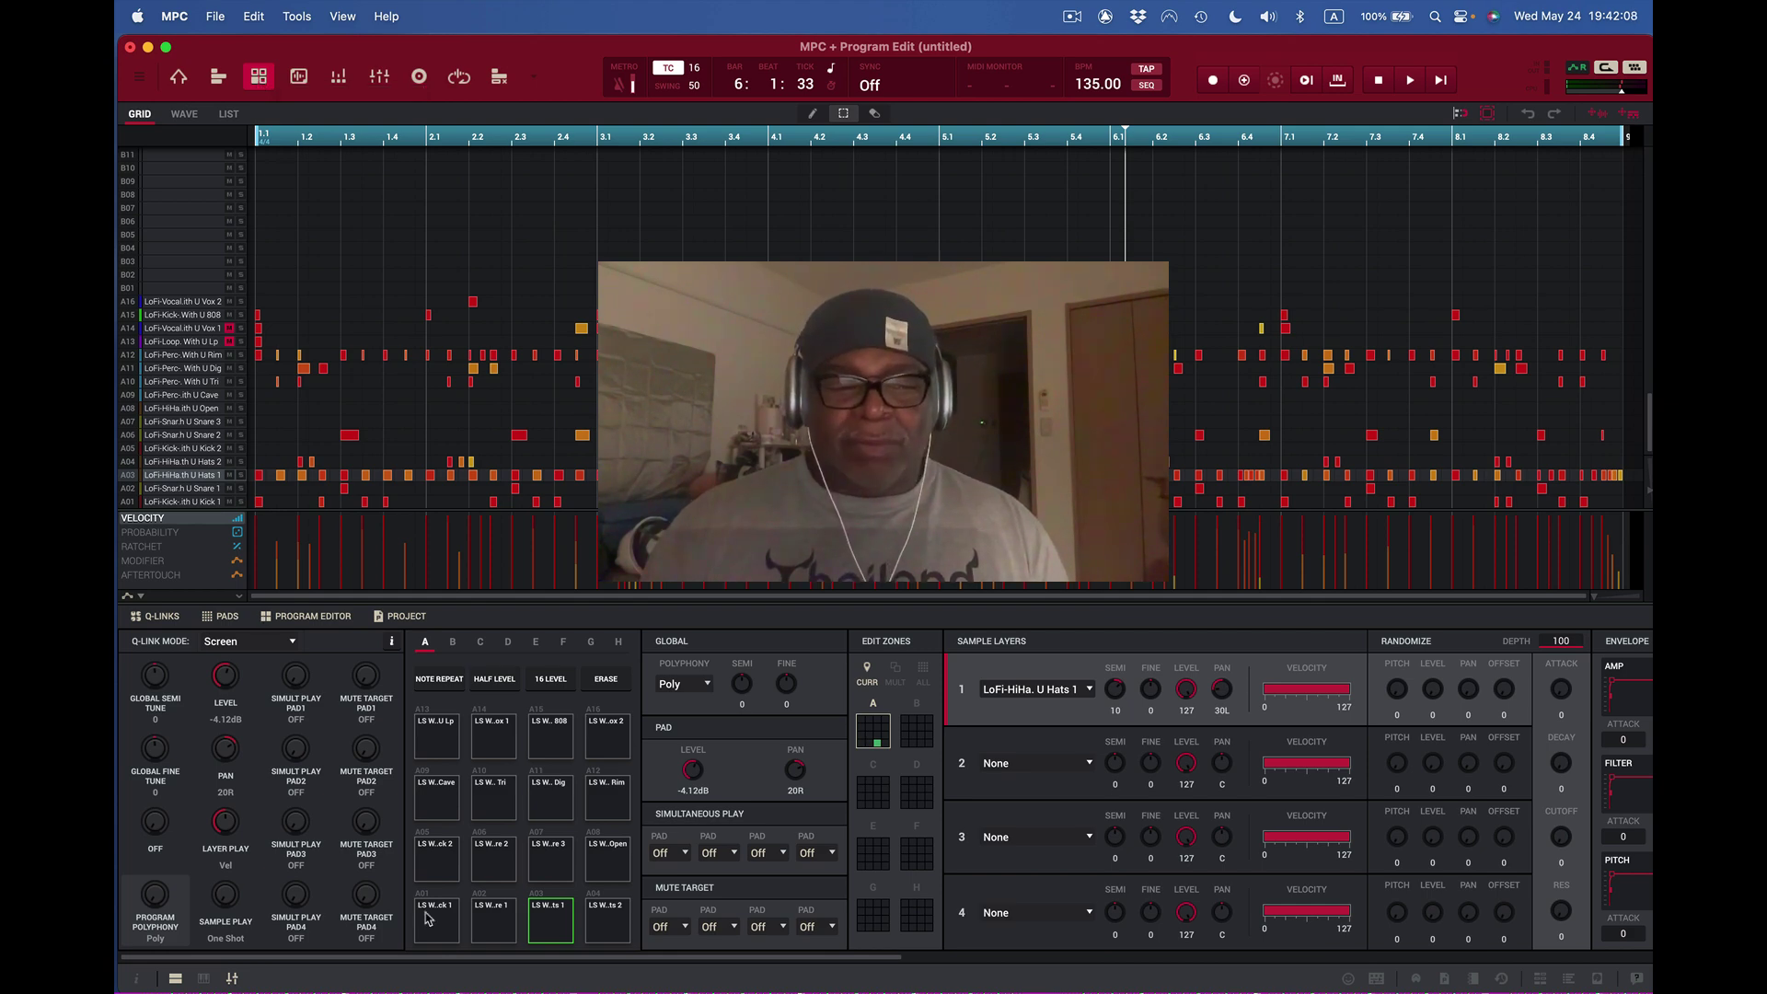
- Hide the Q-Links, Pads and Project sections so the lower area holds only the program editor's parameters
scroll(658, 969, "right", 5)
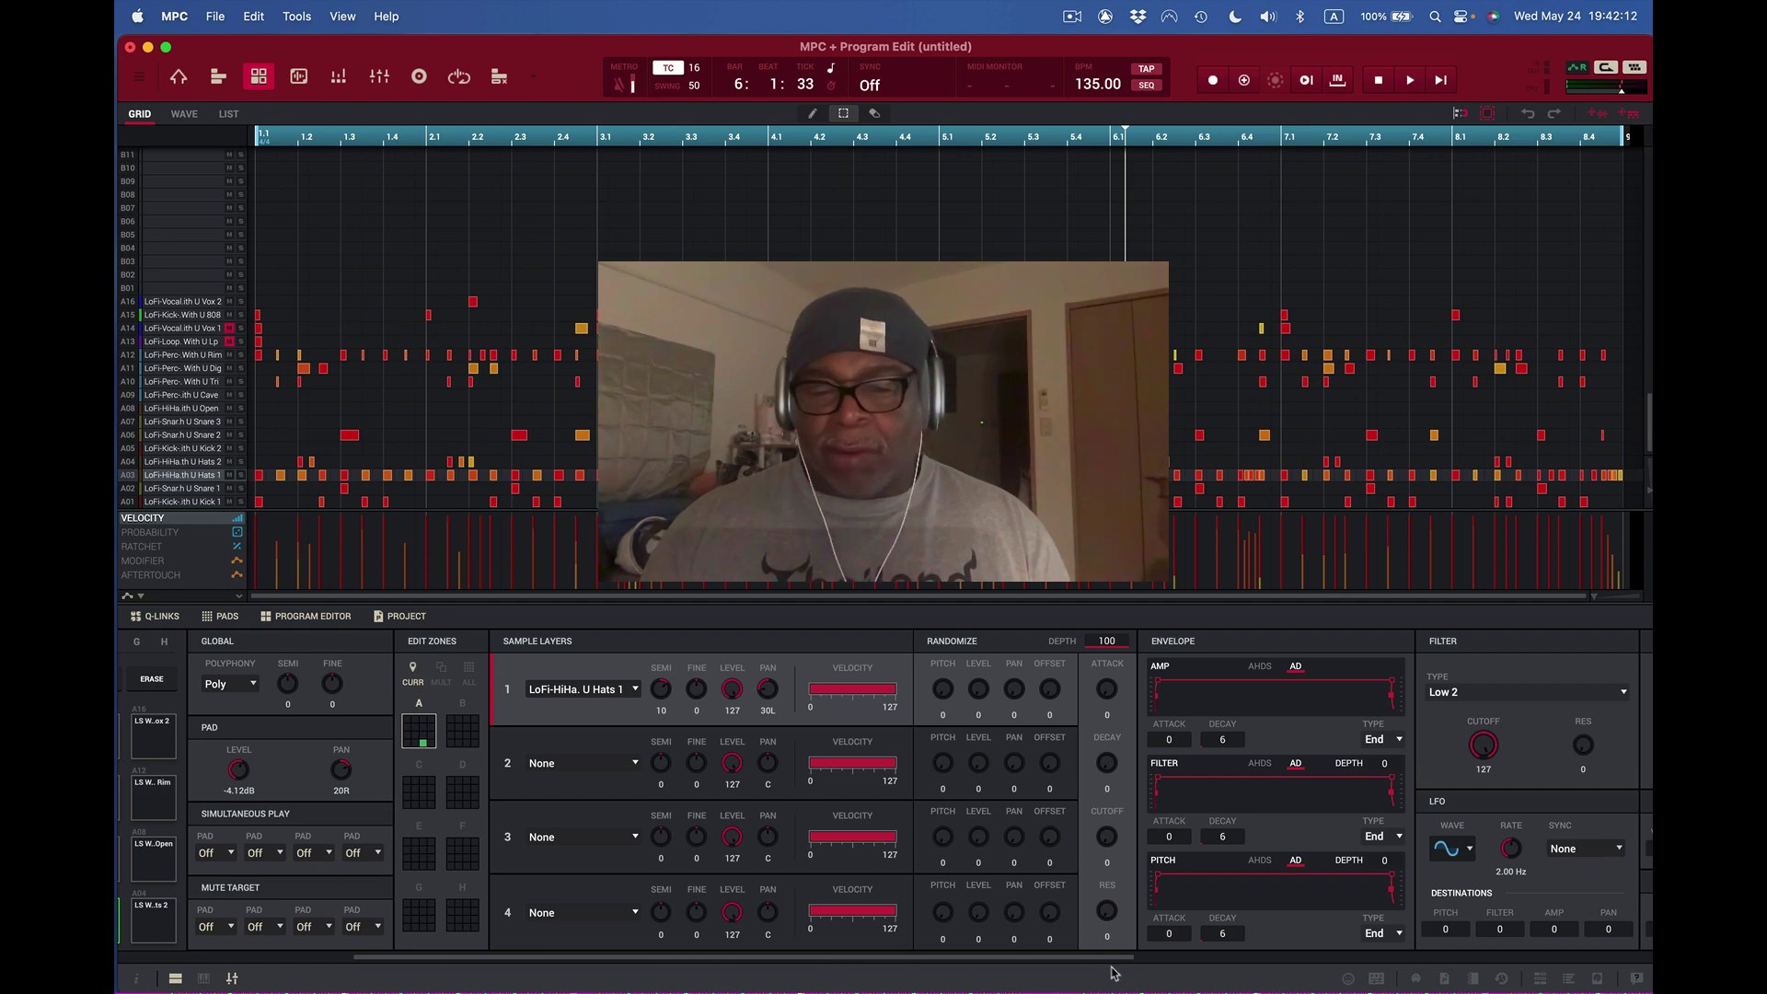
scroll(1362, 966, "right", 5)
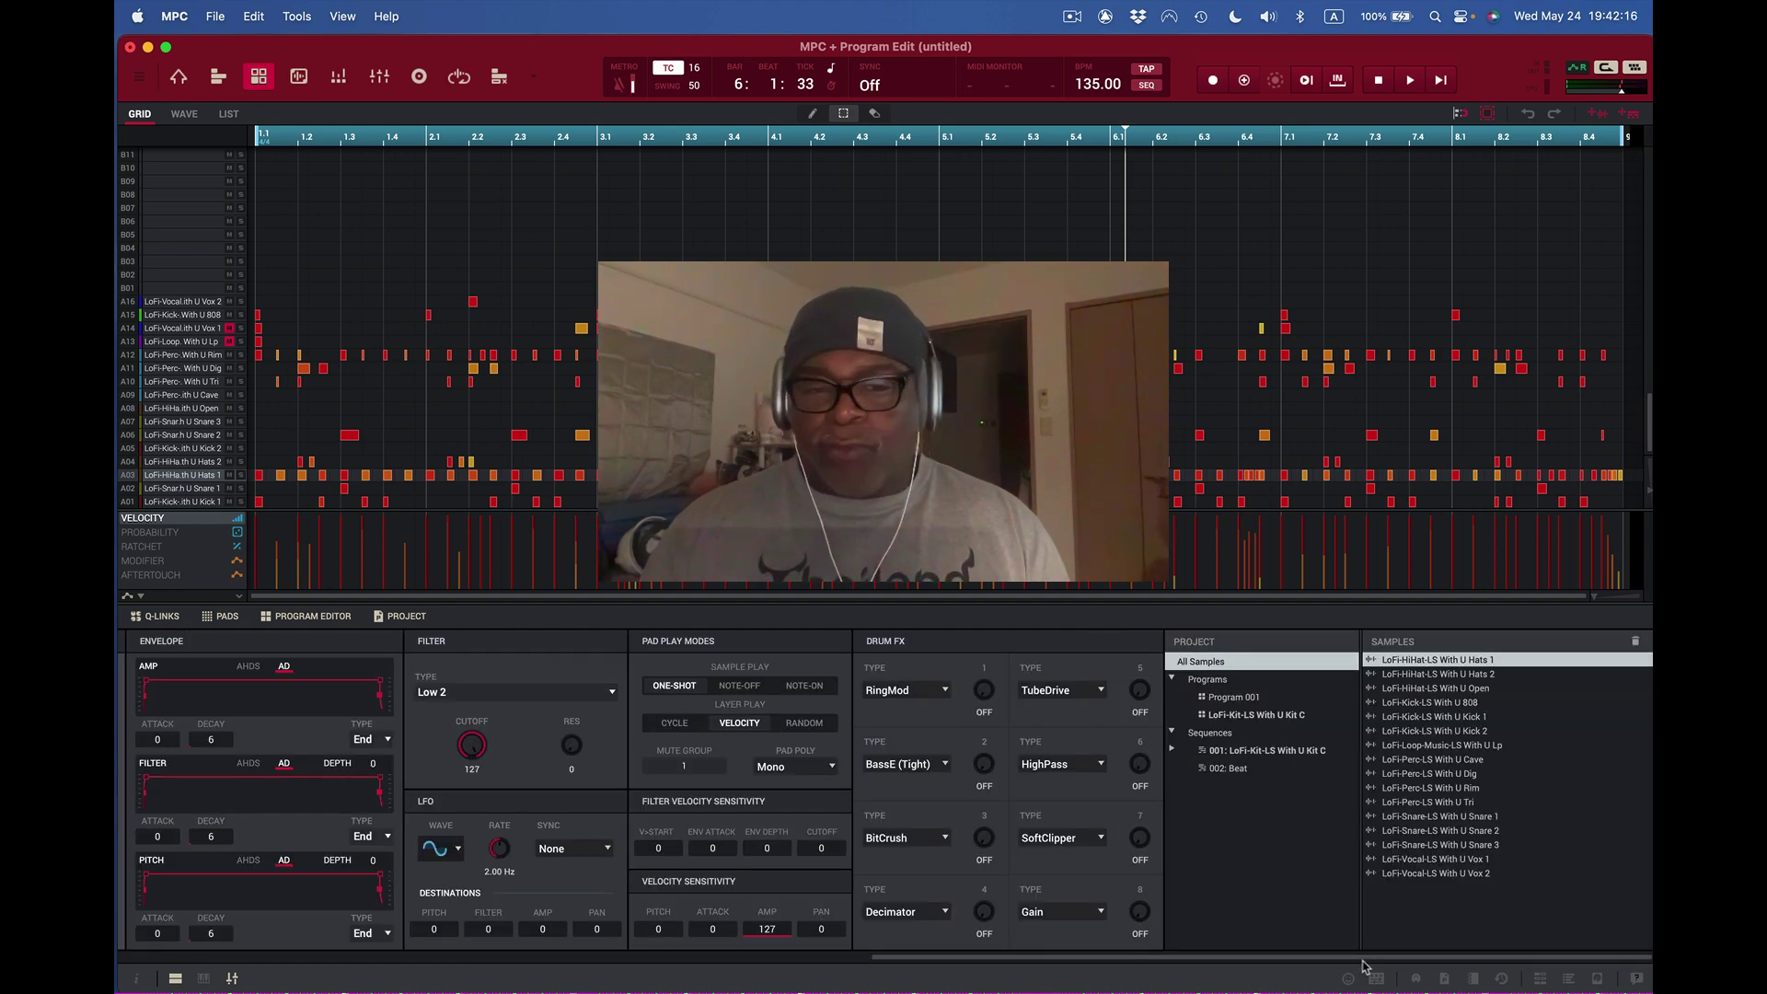
scroll(1344, 964, "left", 10)
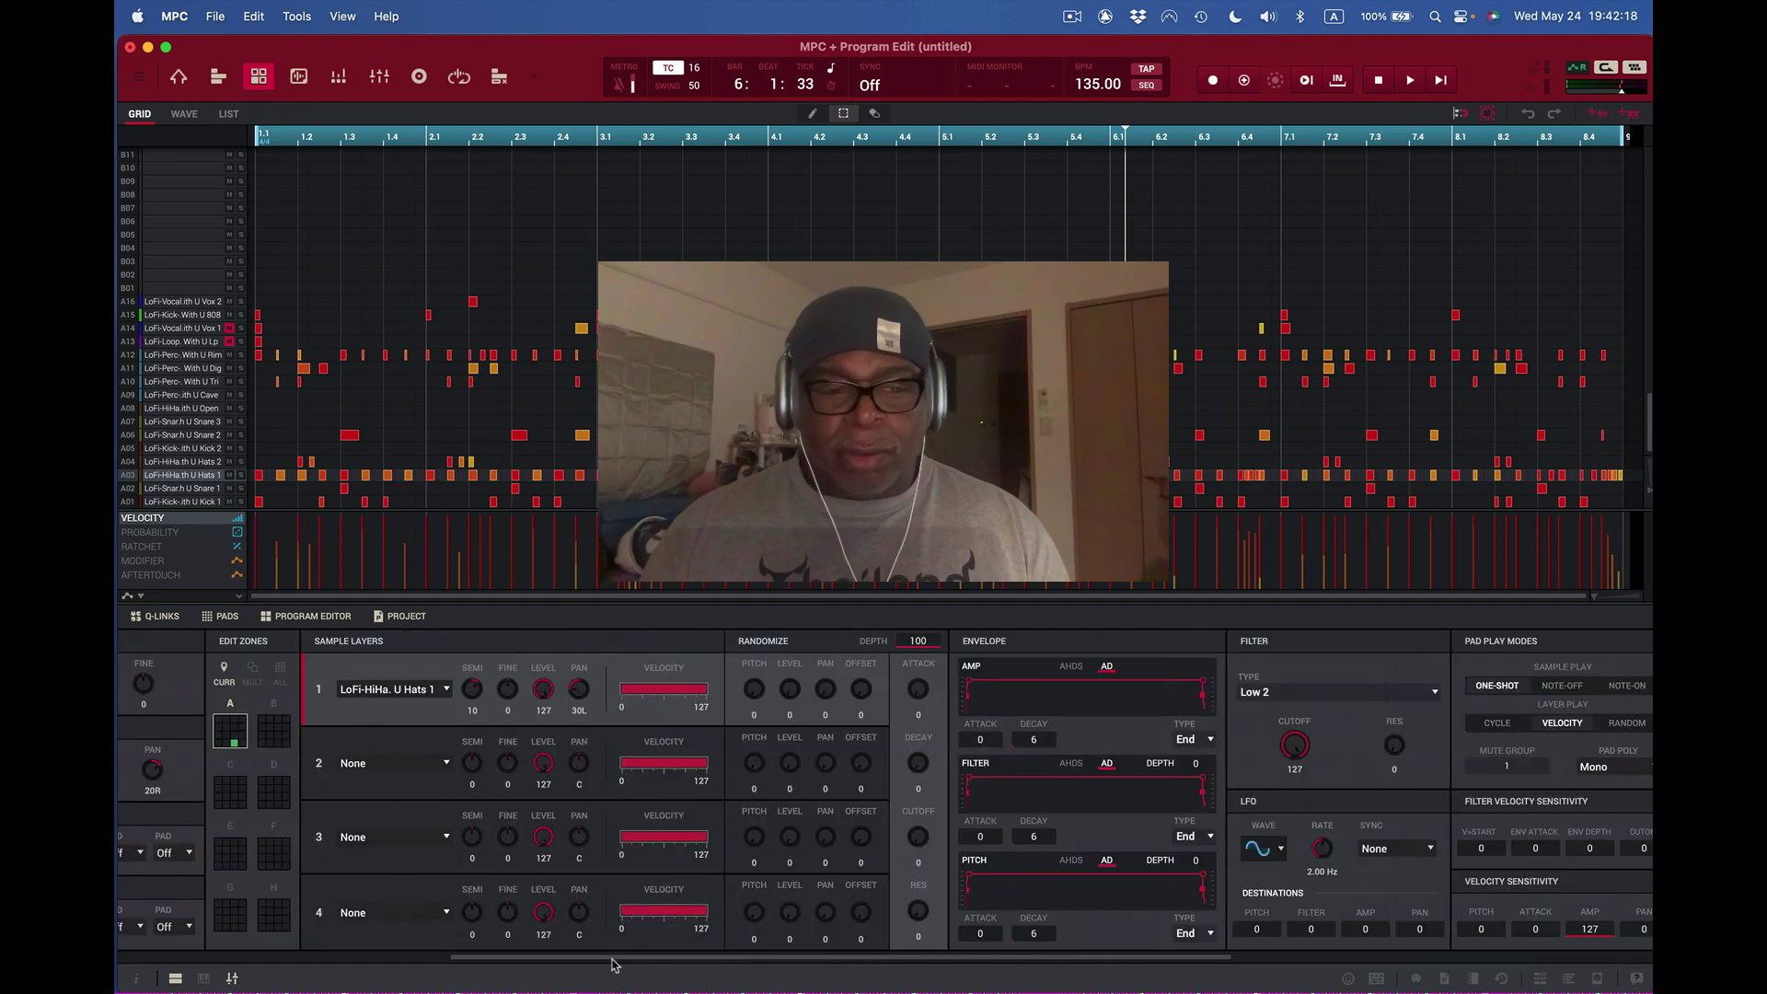
left_click_drag(635, 959, 294, 934)
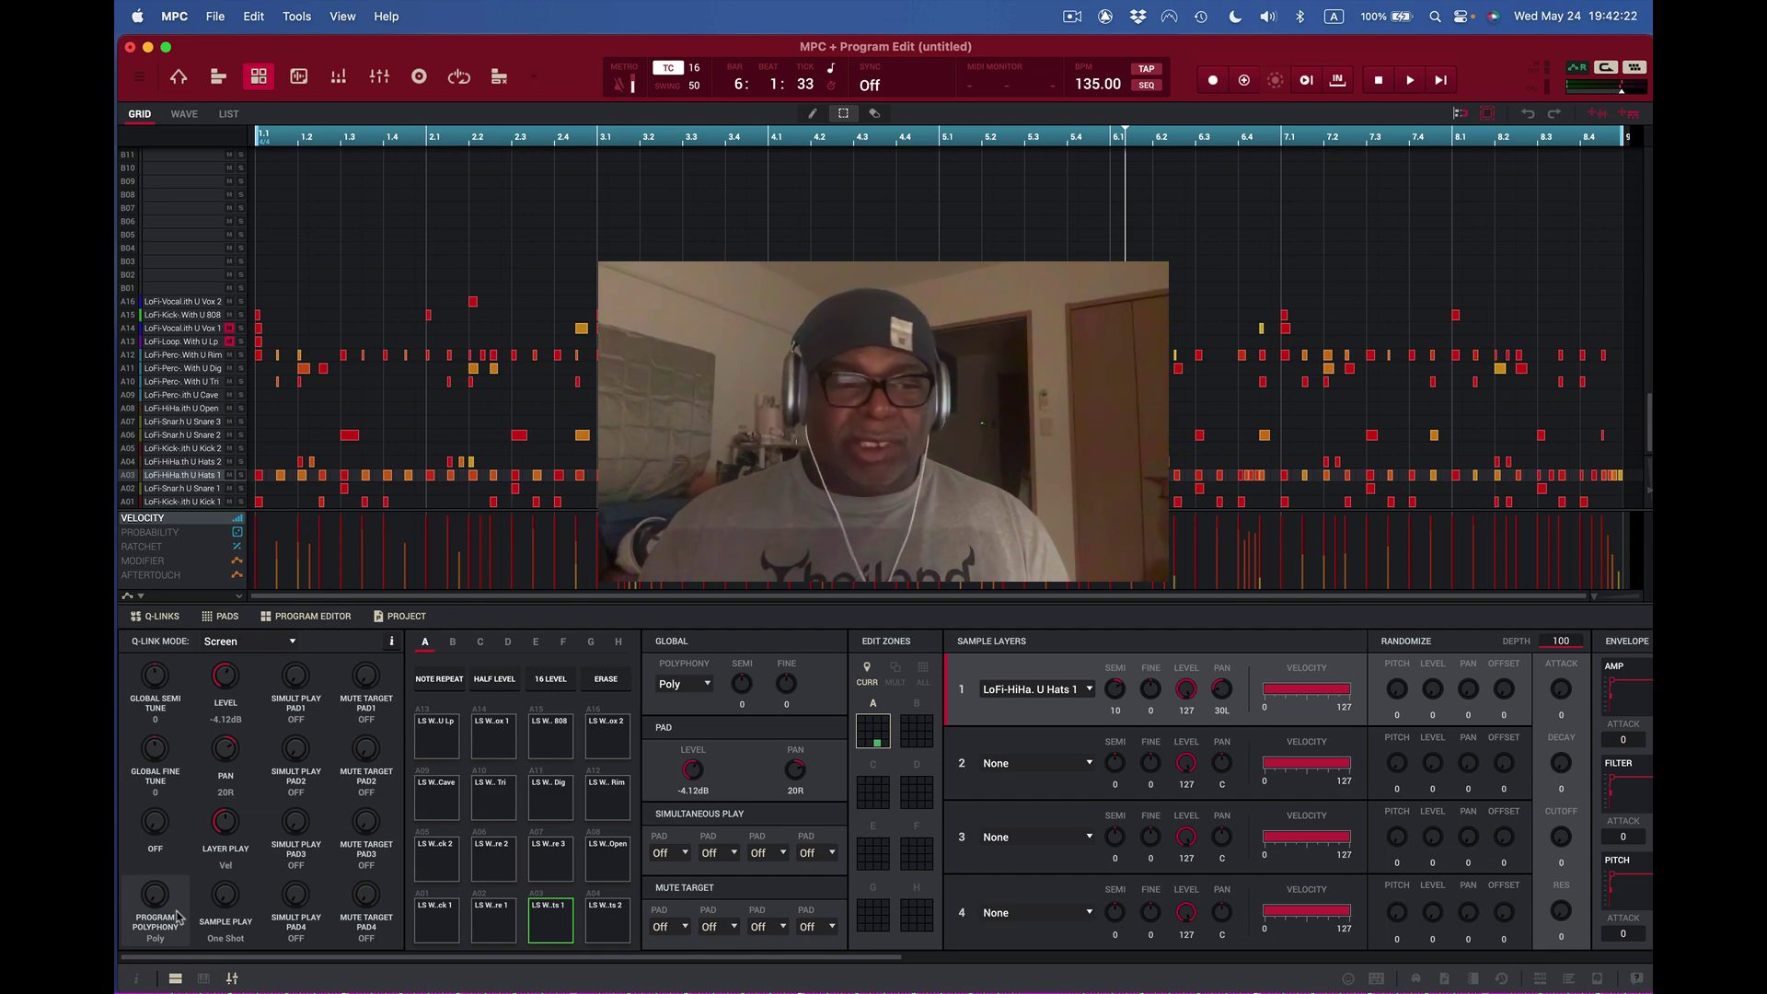
left_click(166, 619)
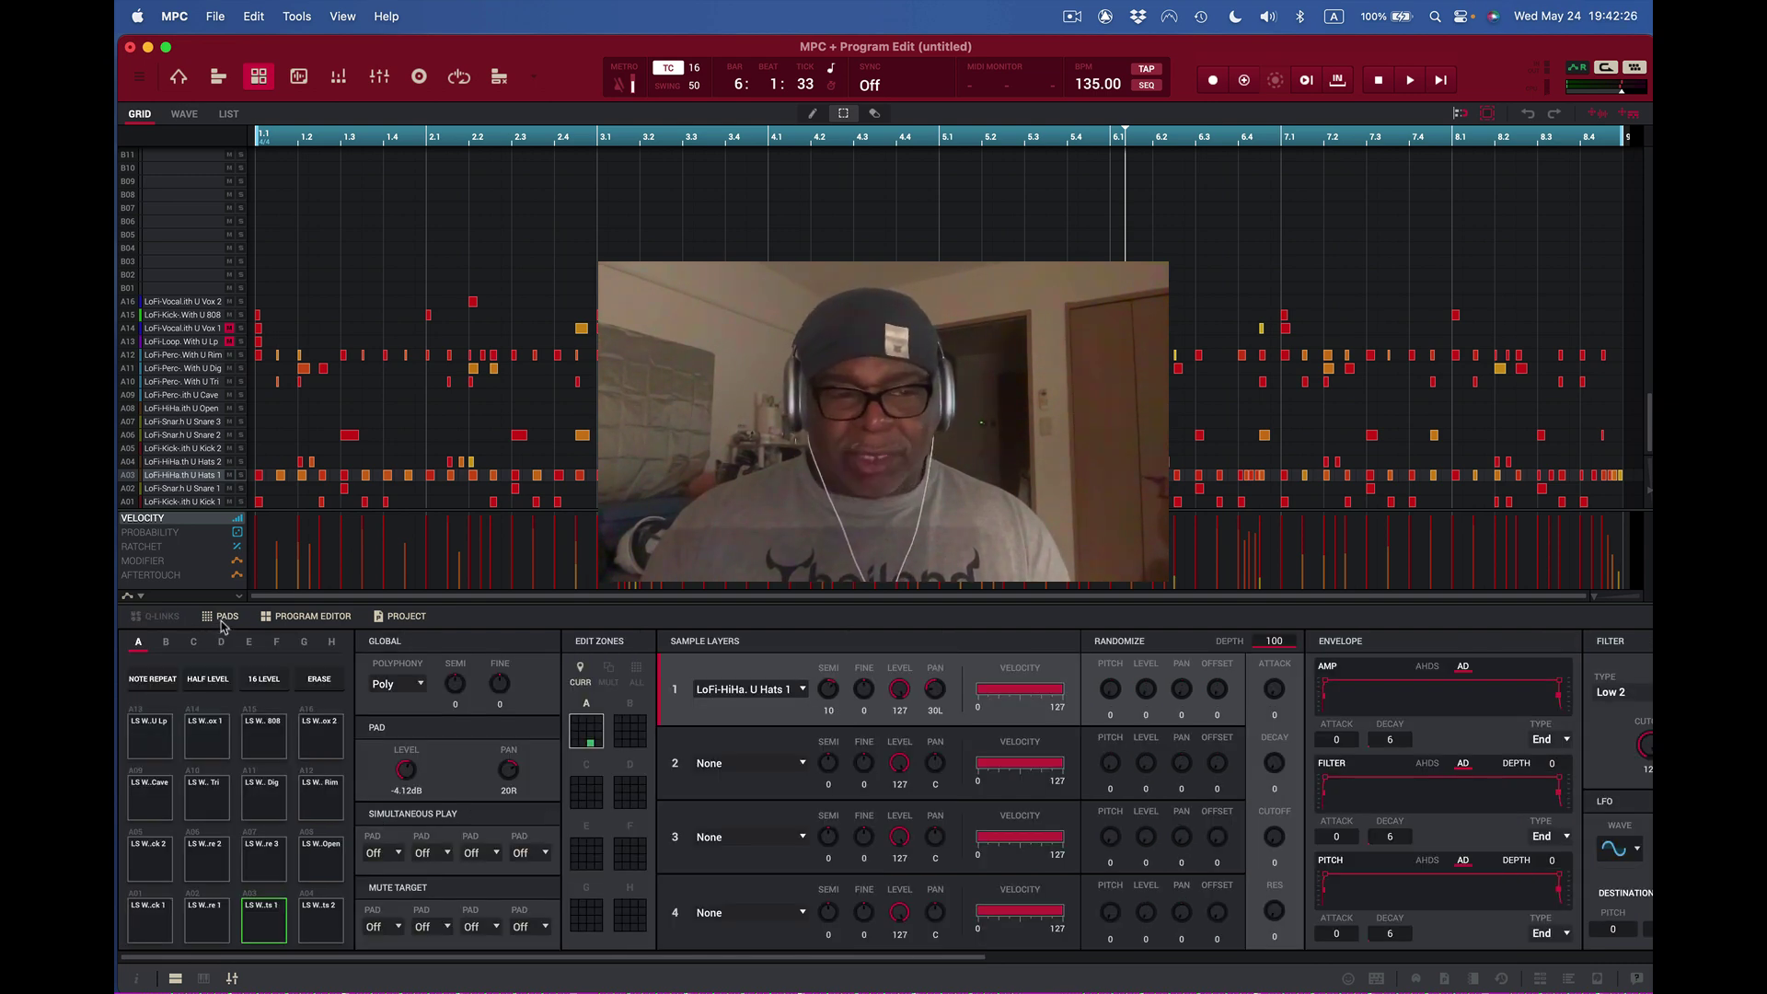
left_click(222, 618)
left_click(401, 620)
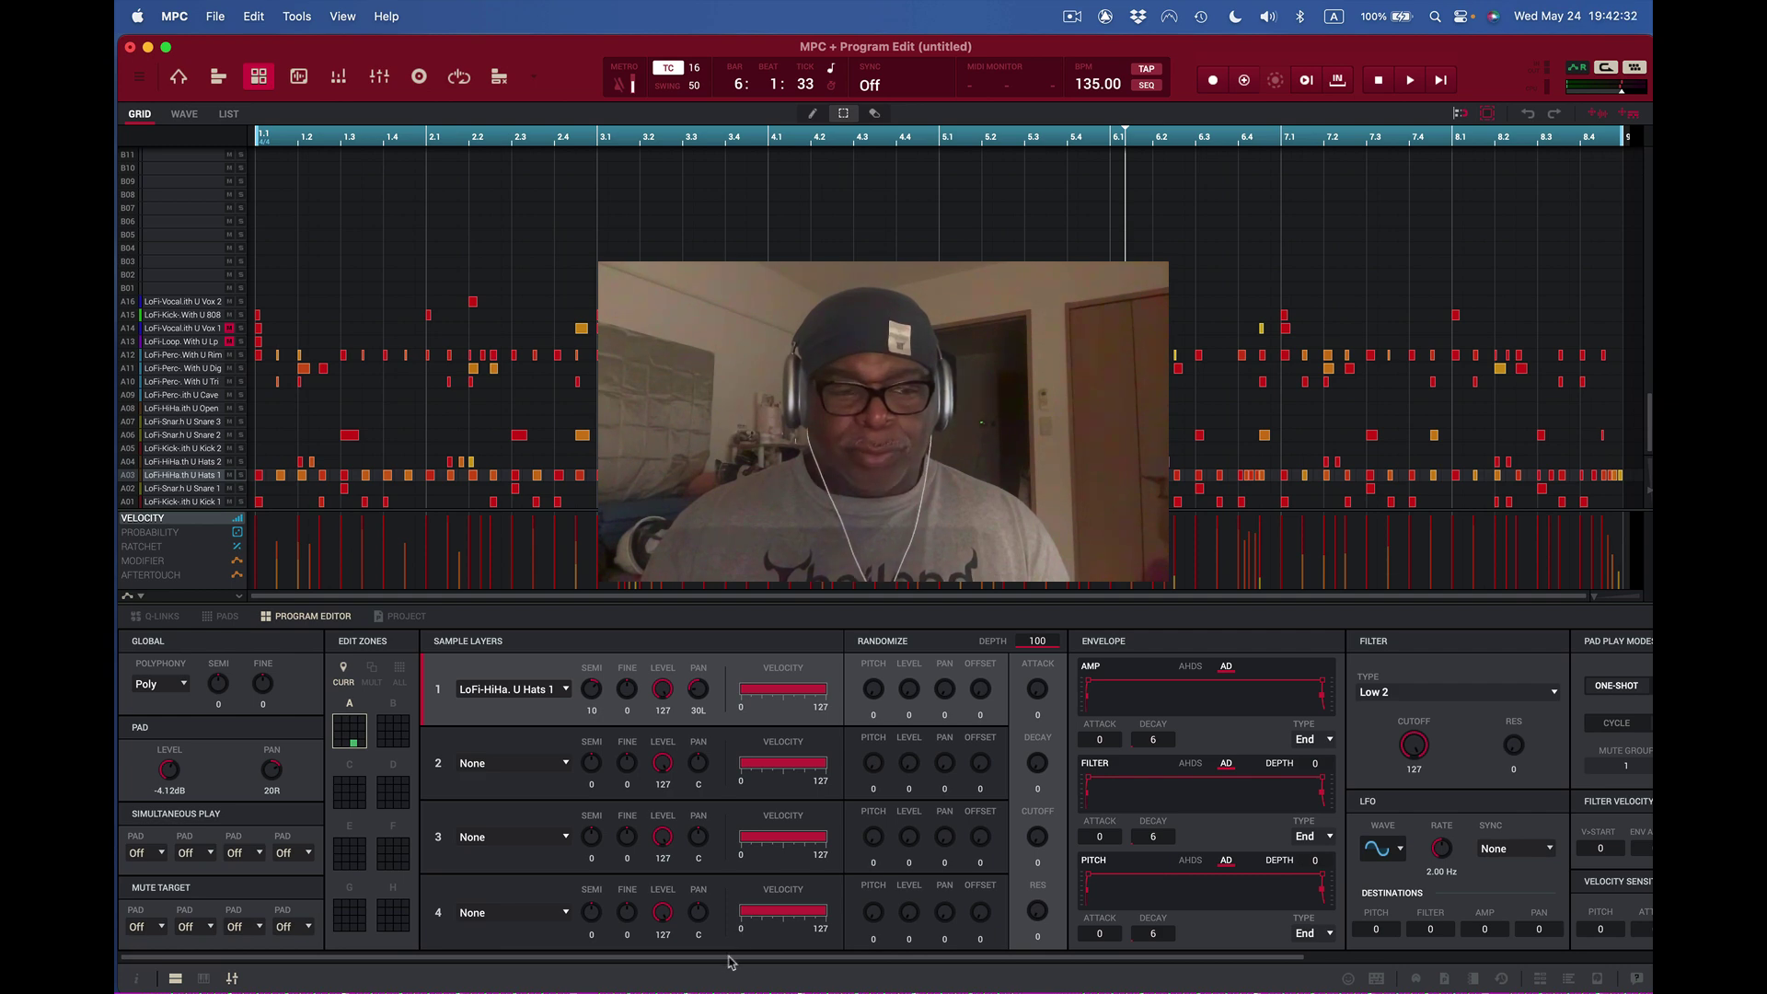
left_click_drag(923, 958, 1431, 989)
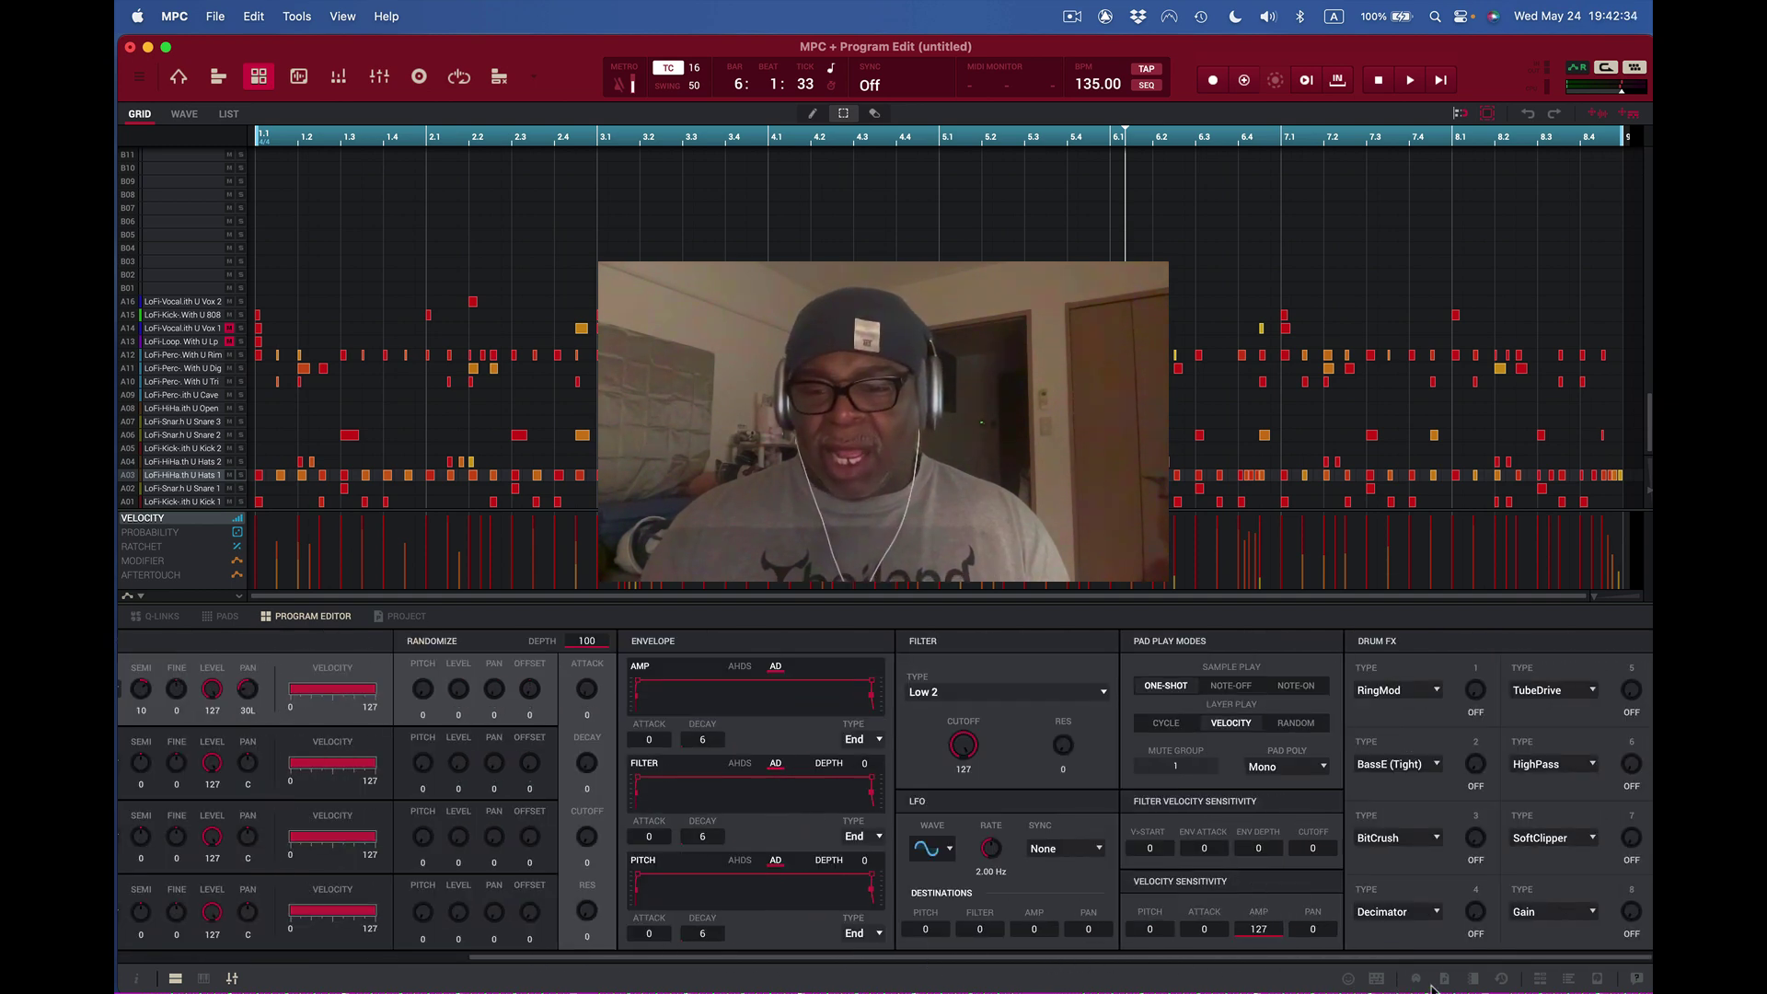
left_click_drag(1046, 957, 456, 936)
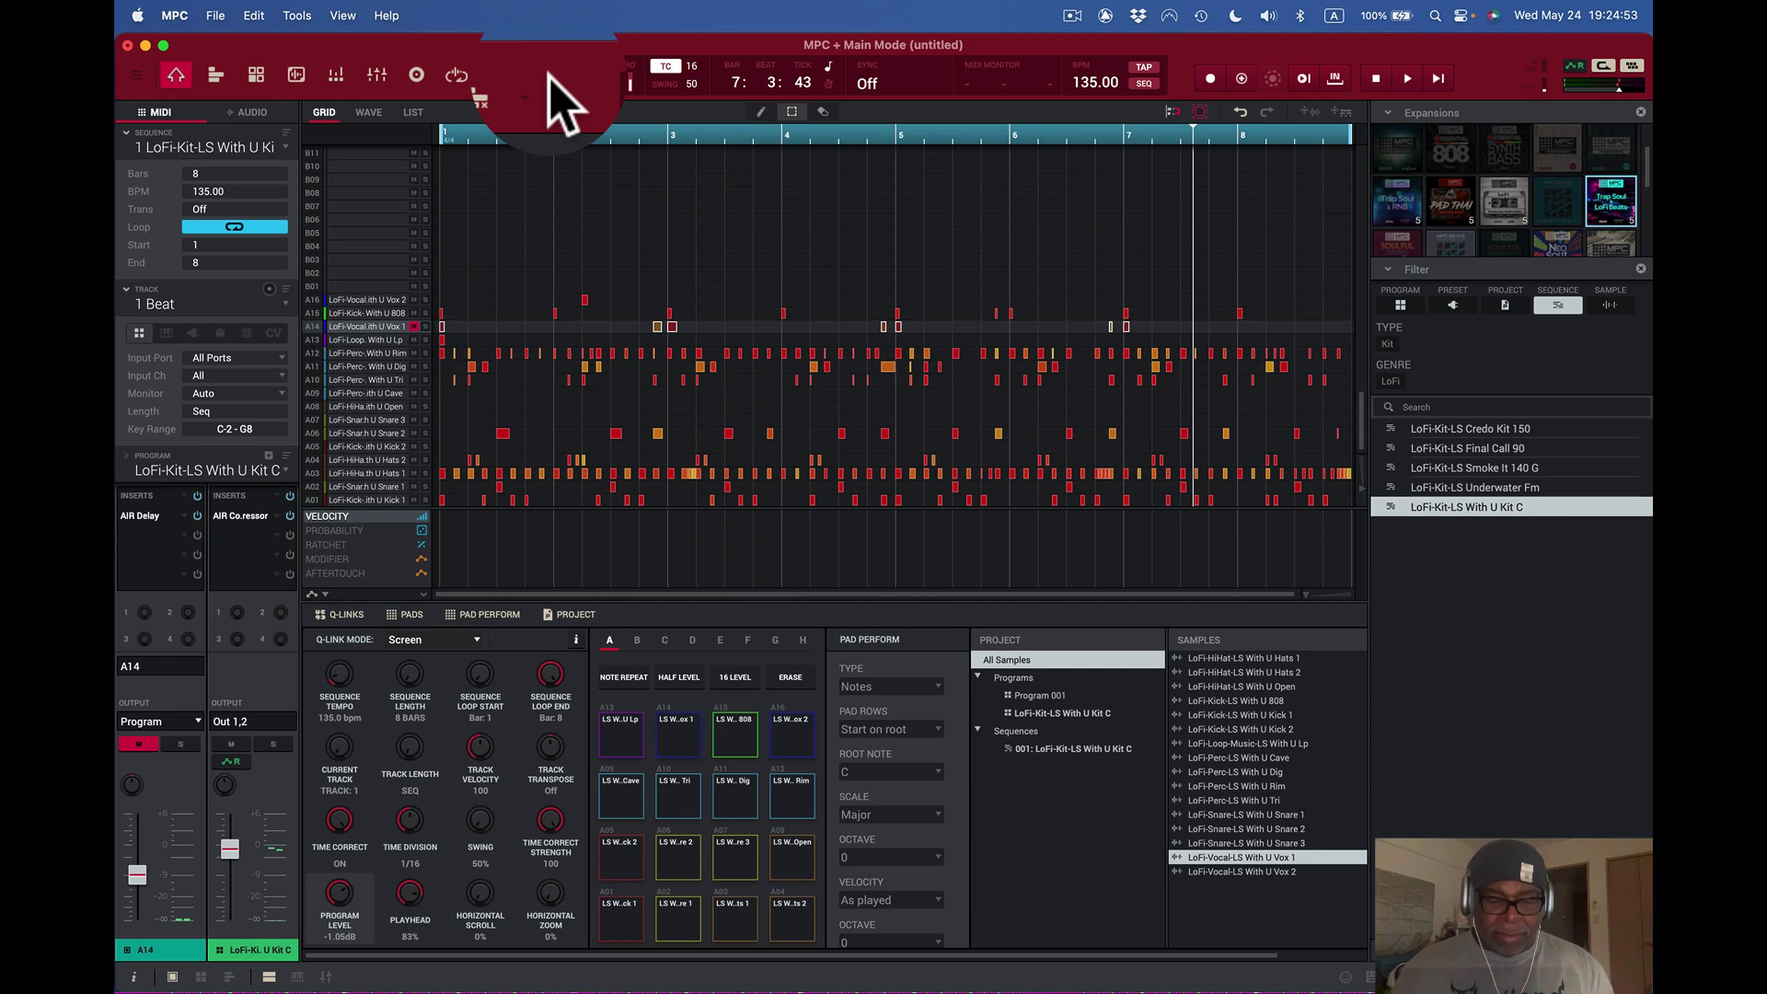
- Play the LoFi-Kit-LS sequence from its beginning for a short while, and stop it
key("space")
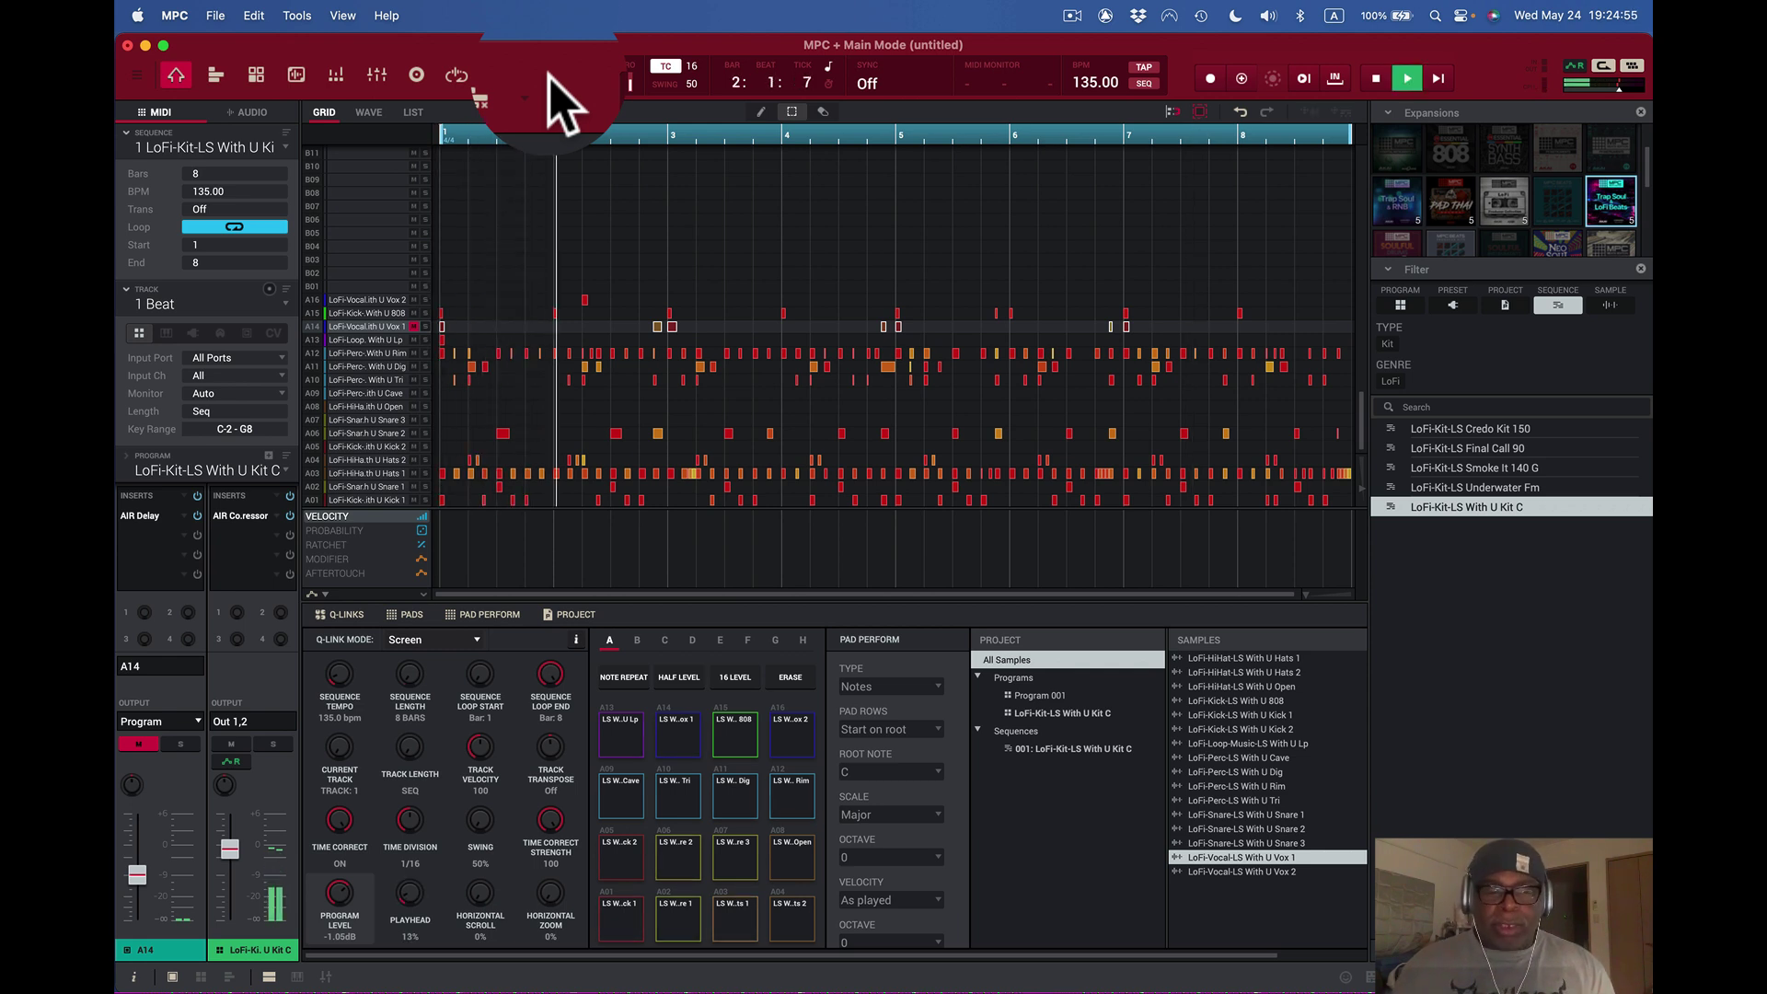
key("space")
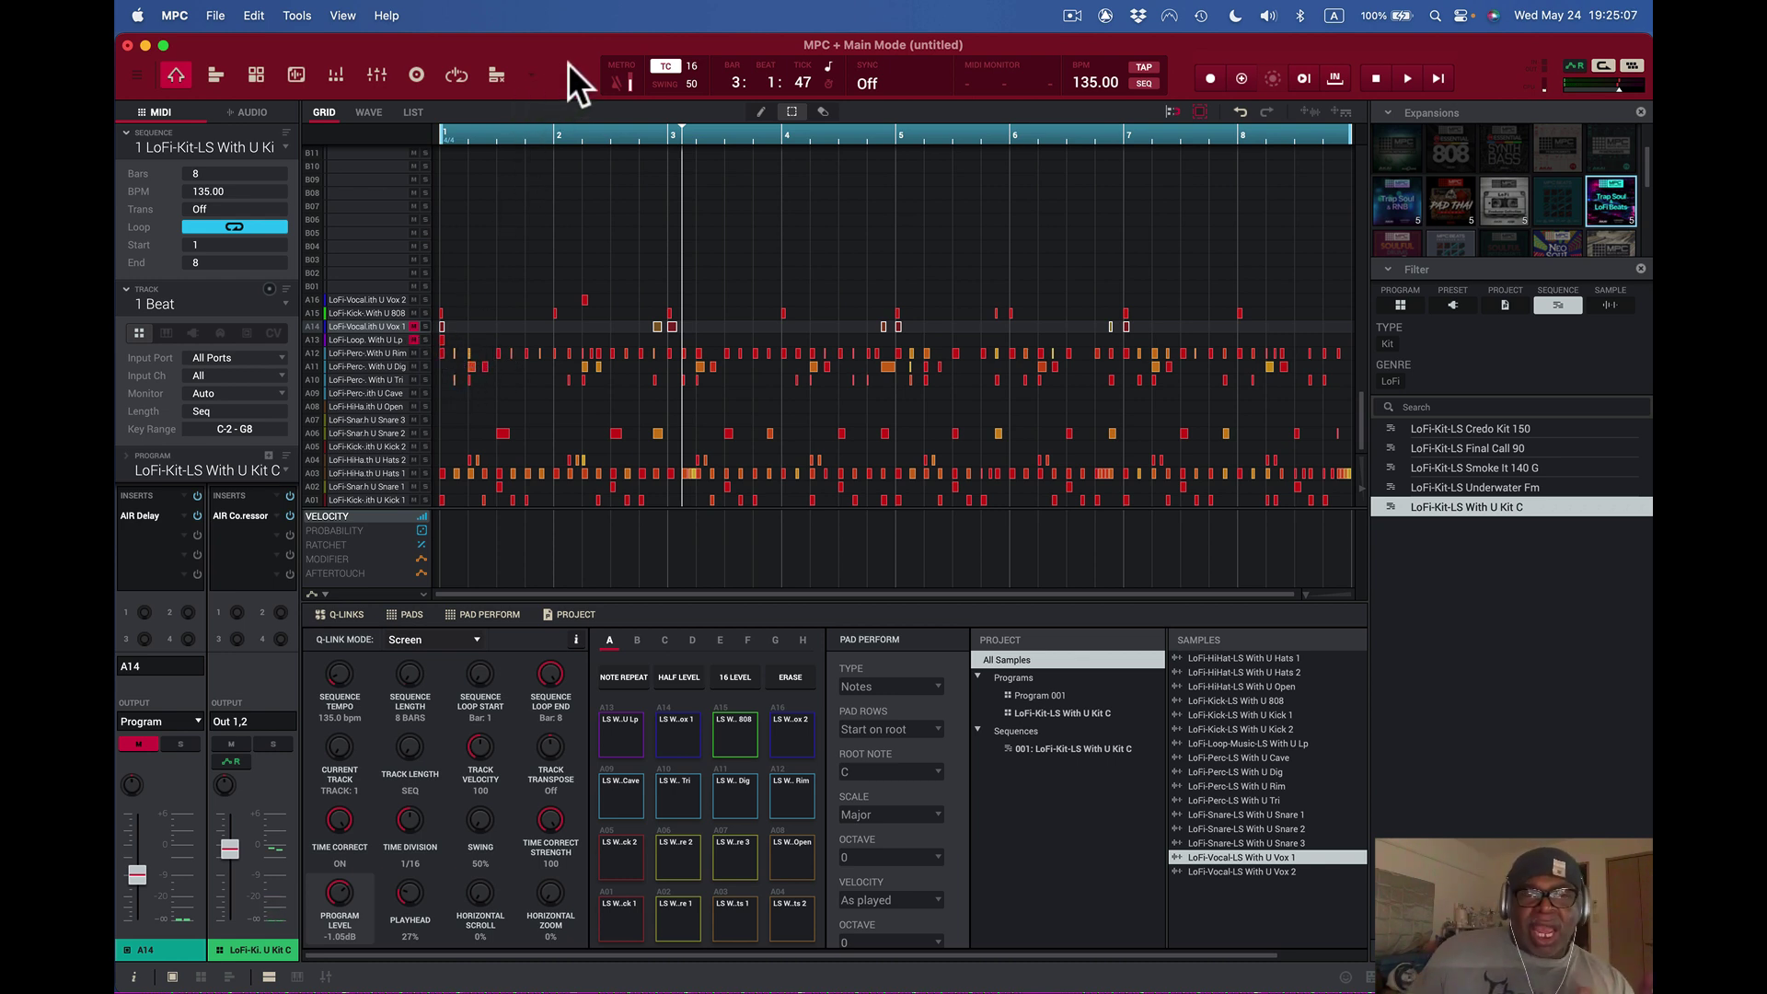
- Select all events on the Beat track
left_click(255, 16)
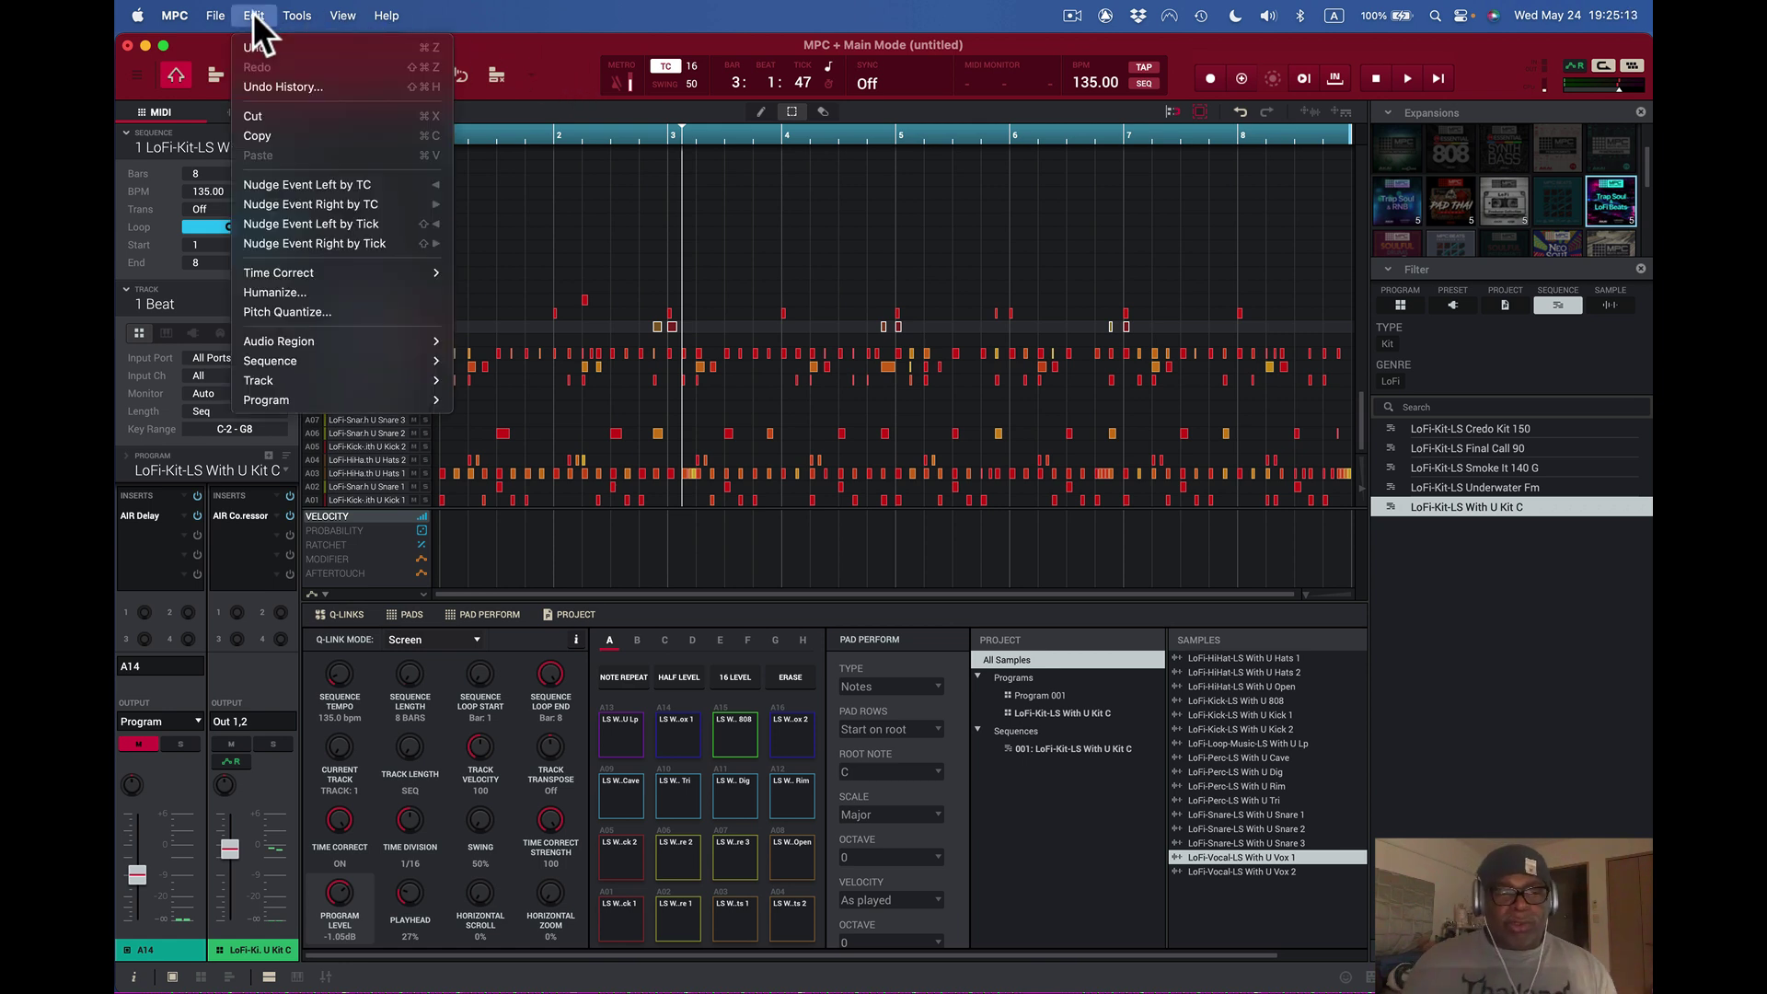
mouse_move(335, 383)
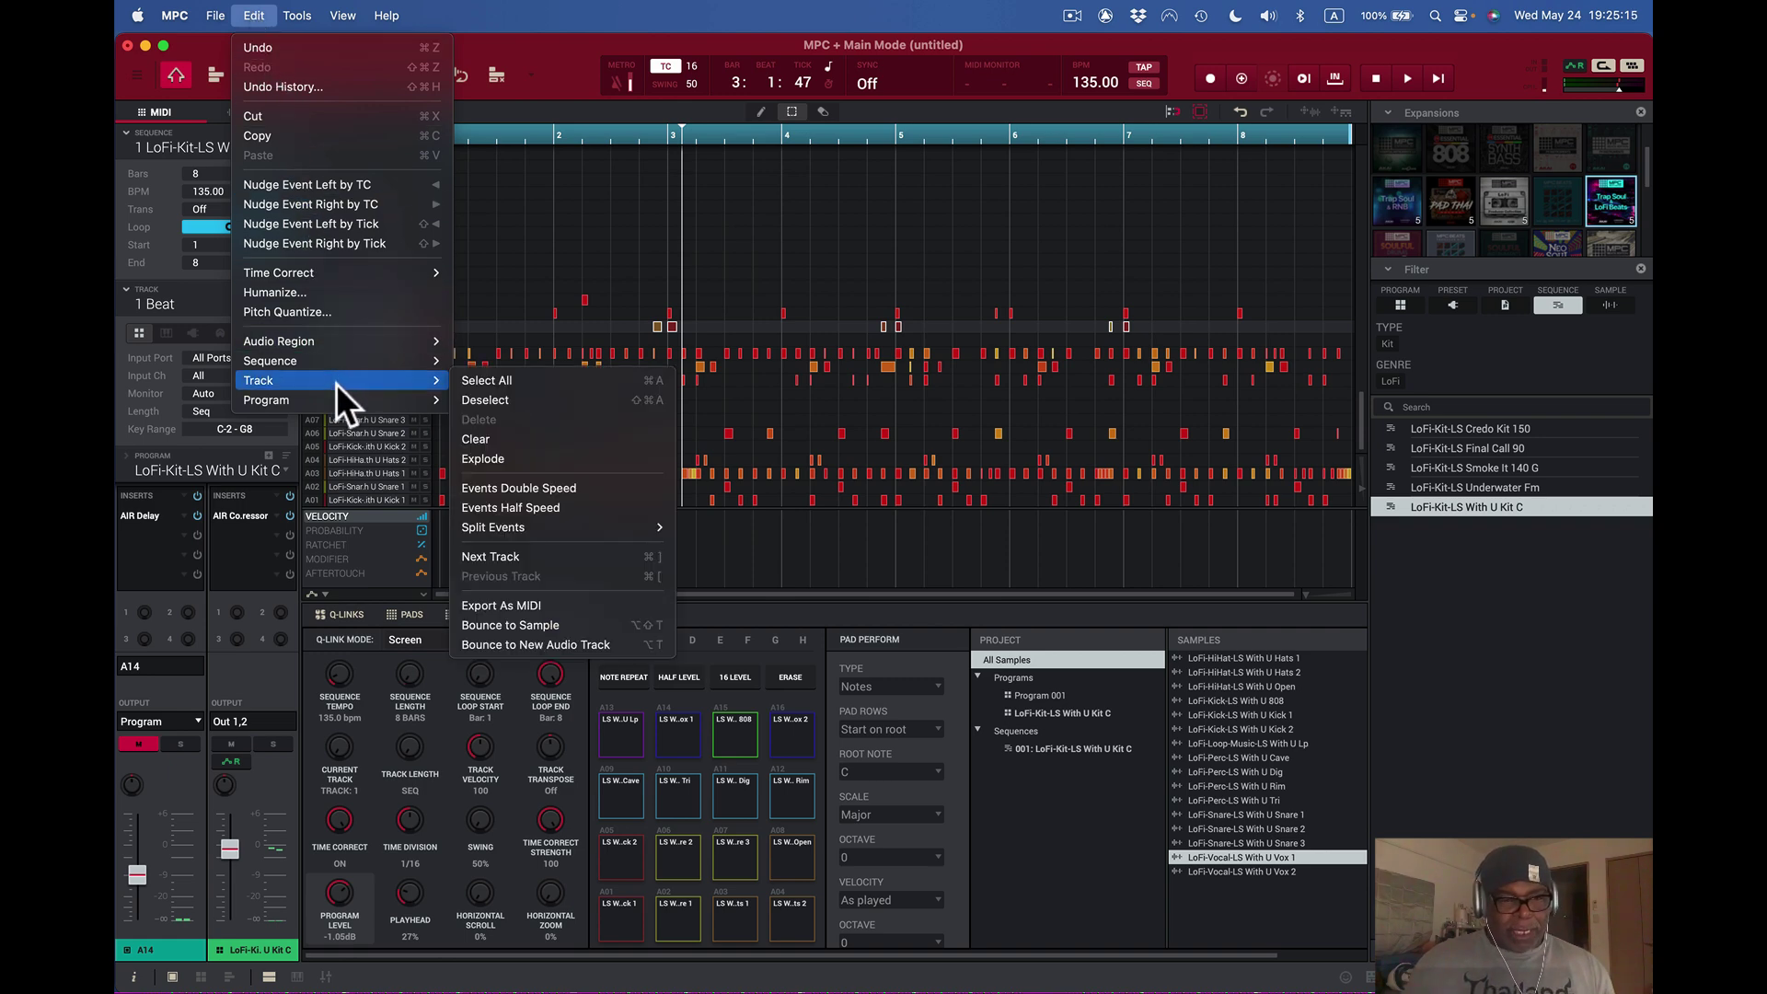
left_click(490, 383)
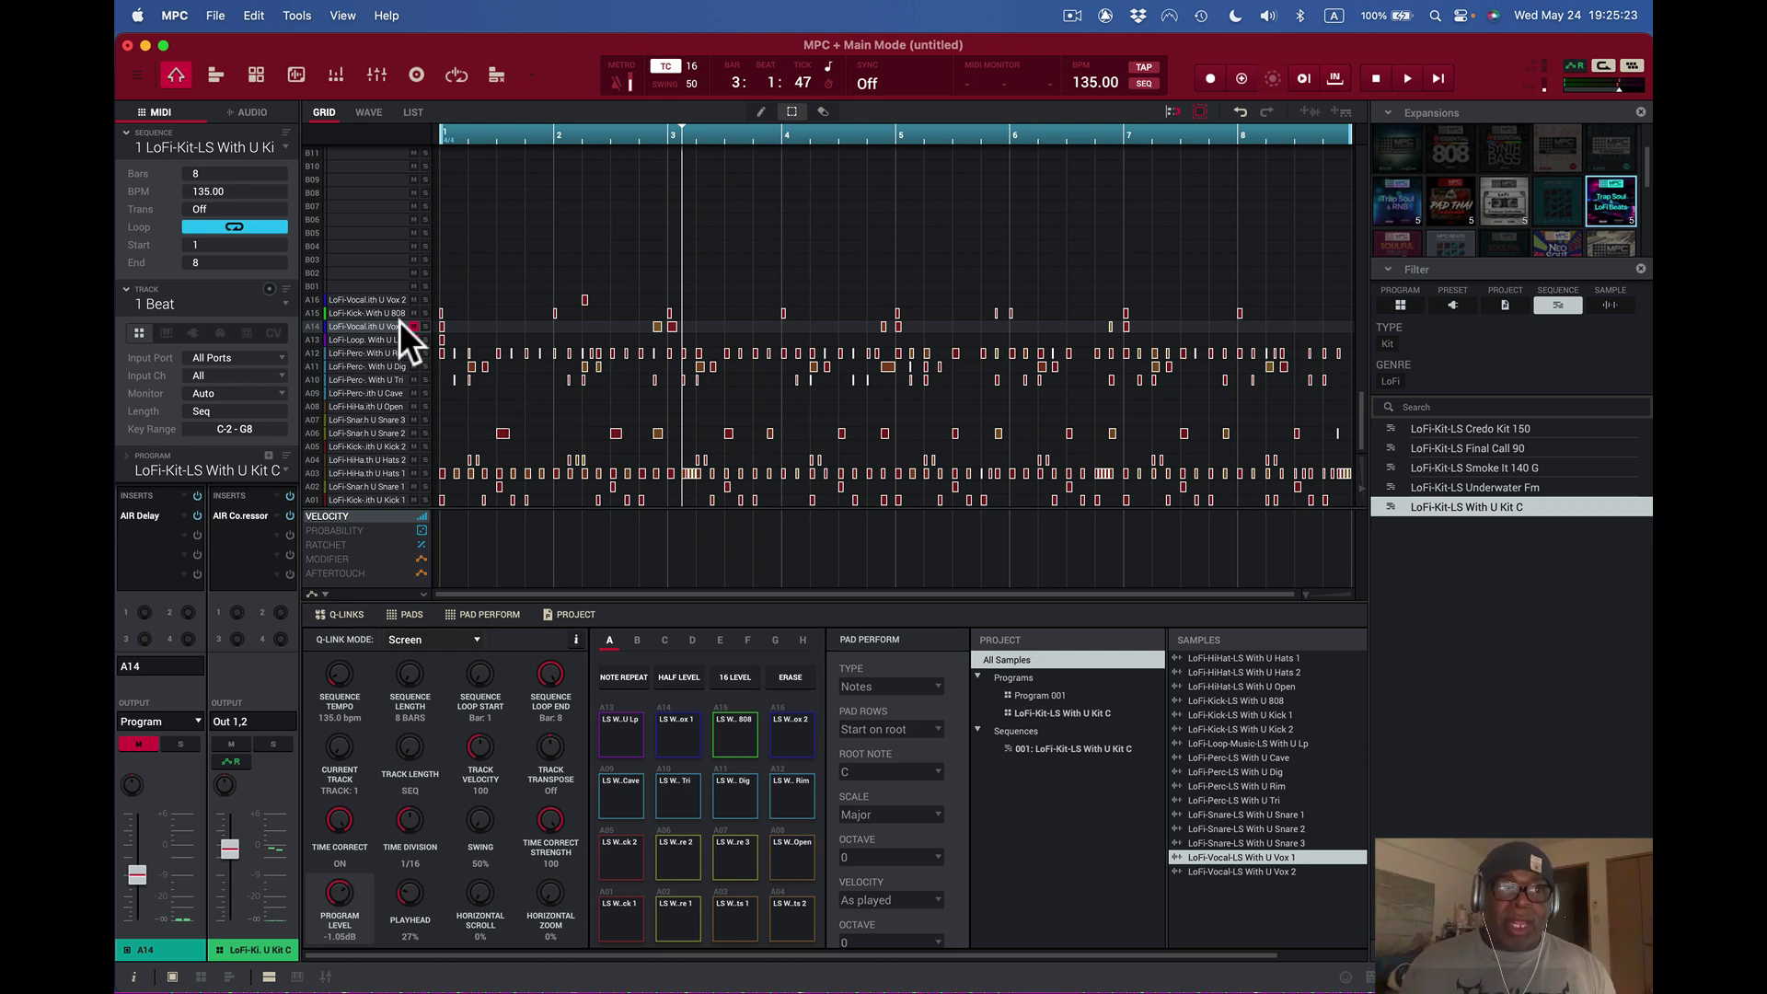
- Deselect all events on the Beat track
left_click(254, 17)
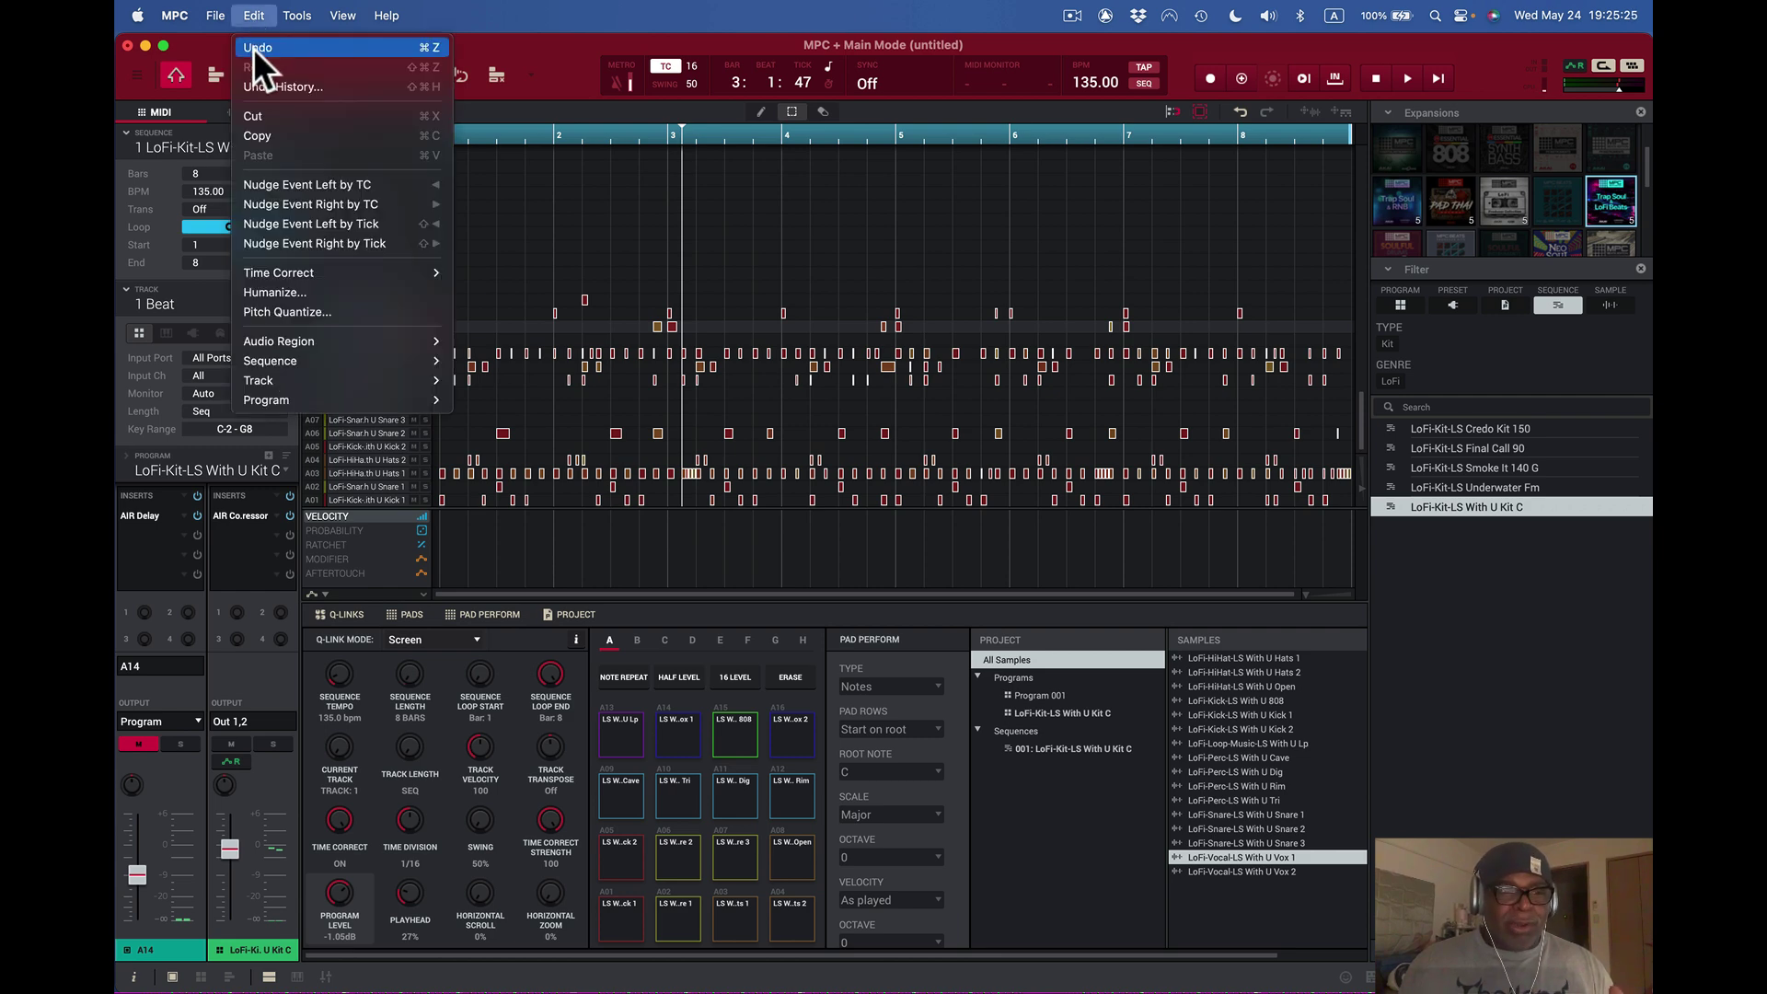
mouse_move(331, 379)
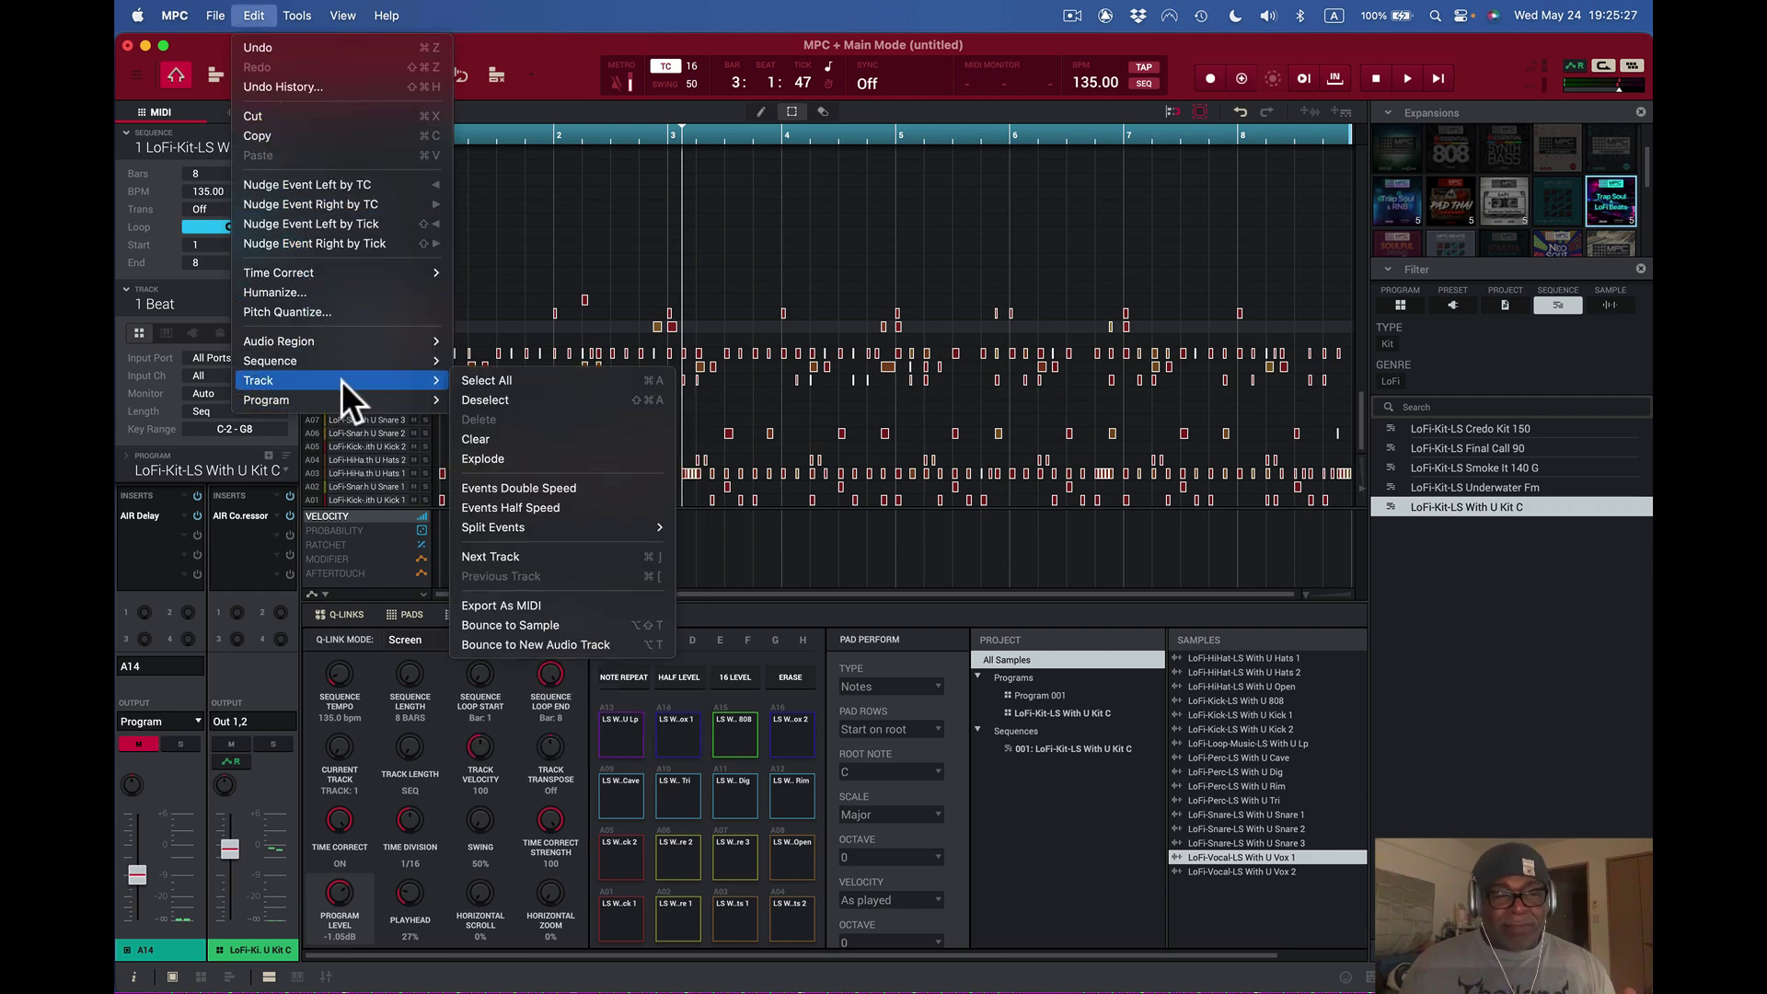
left_click(484, 400)
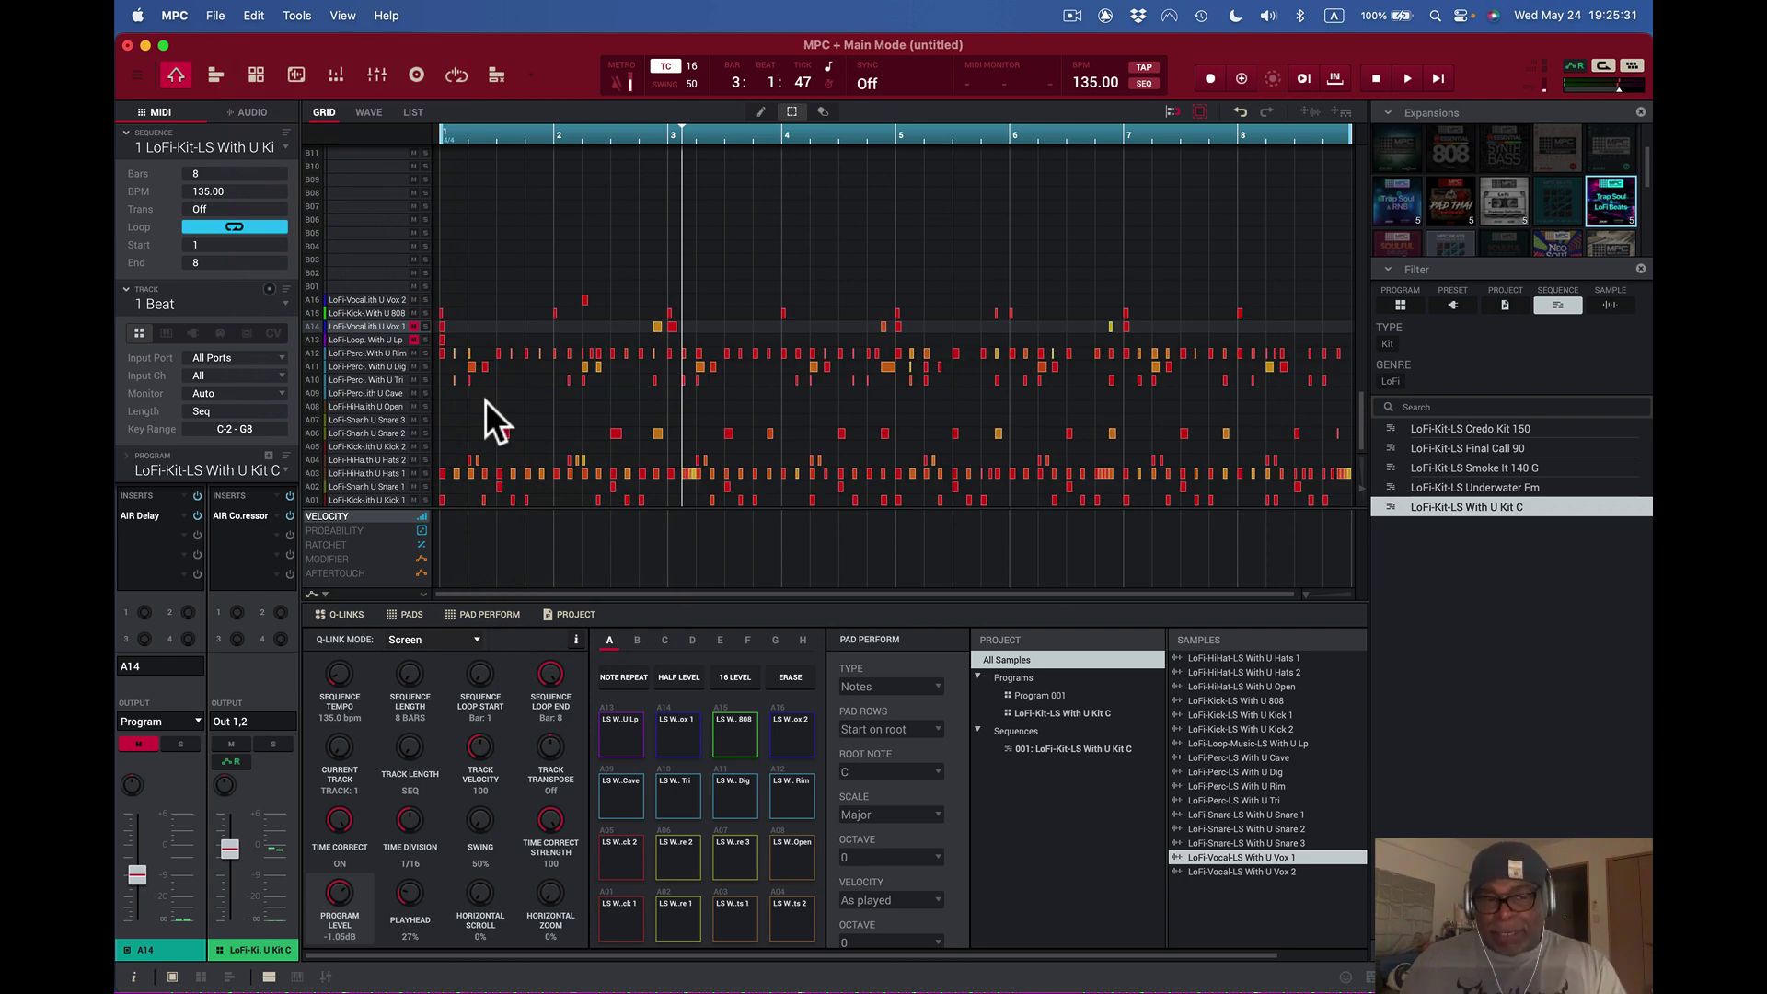
- Clear the whole Beat track, and undo the clearing
left_click(254, 16)
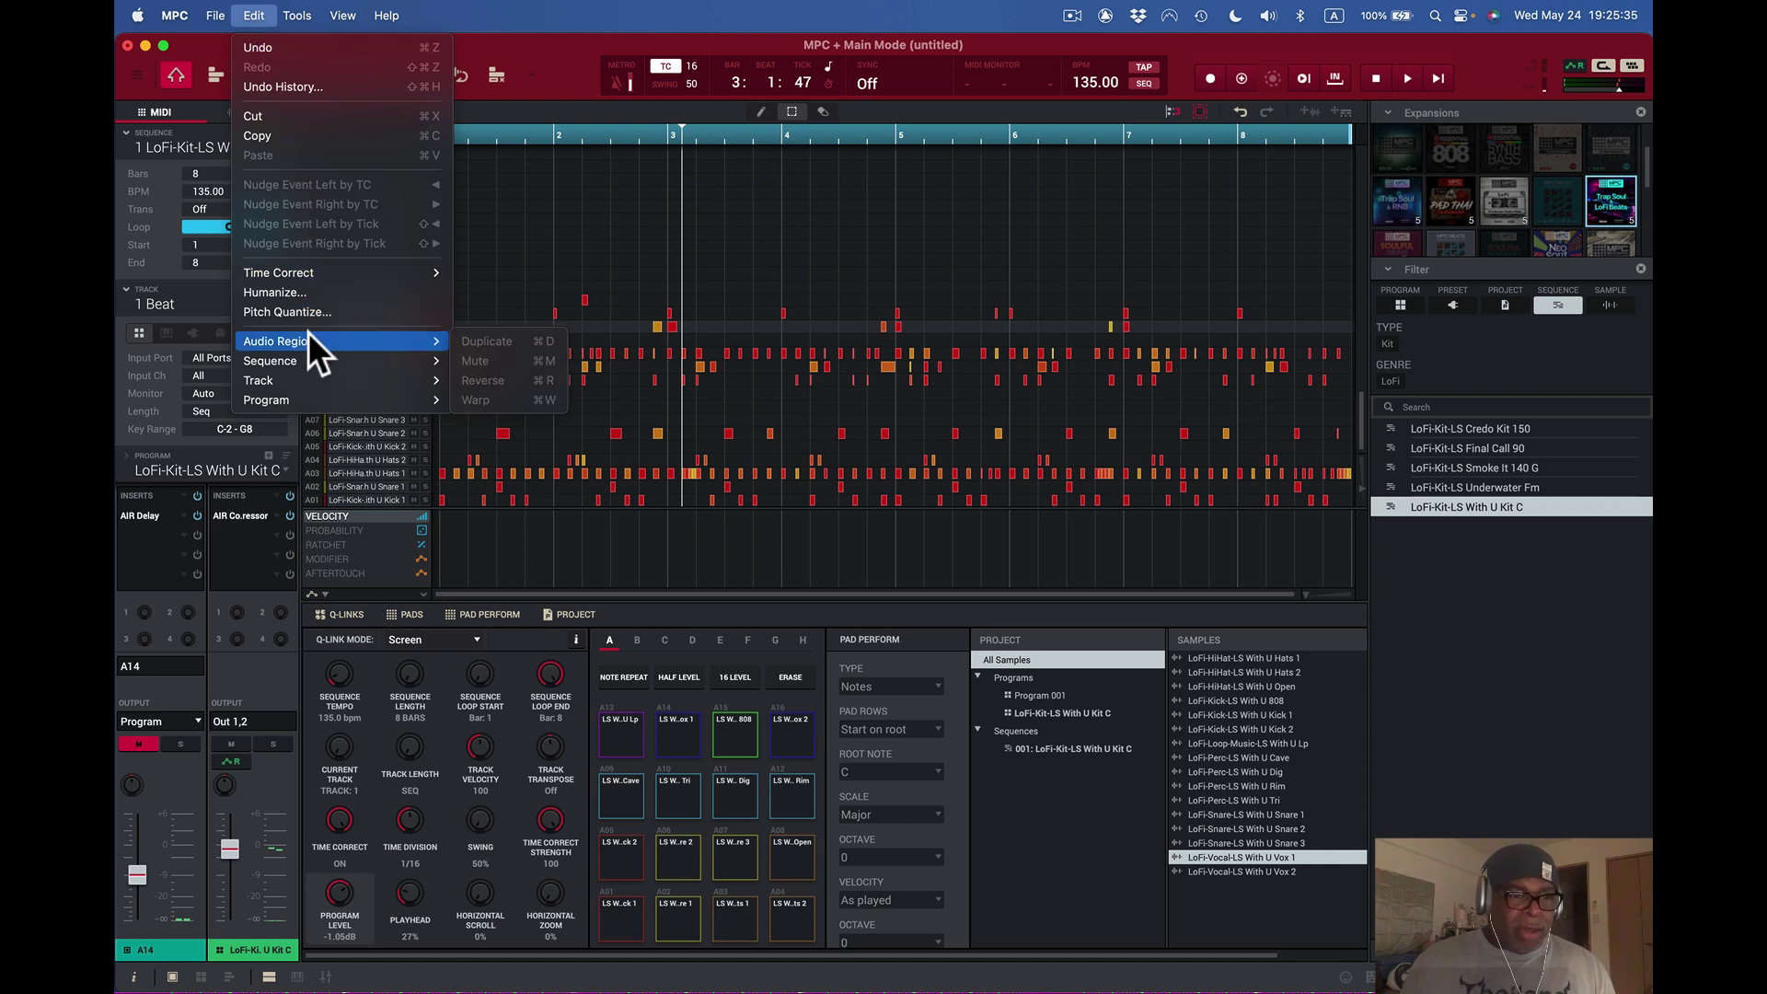
mouse_move(295, 379)
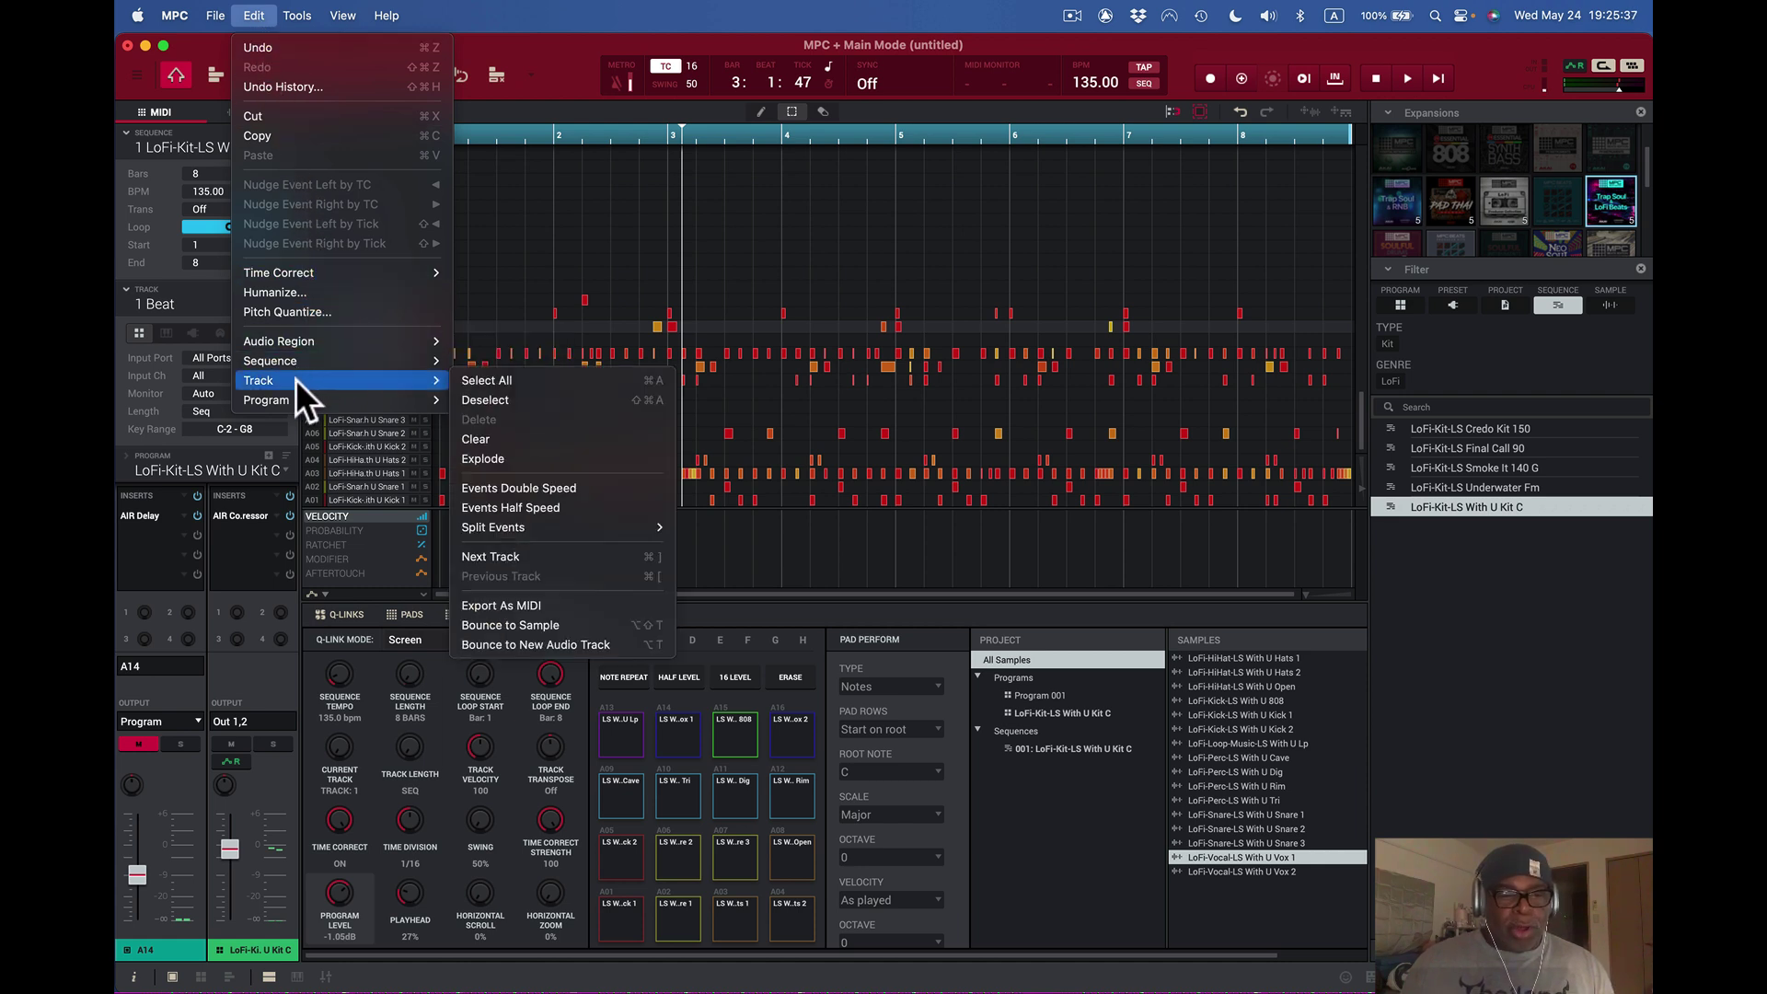
left_click(508, 438)
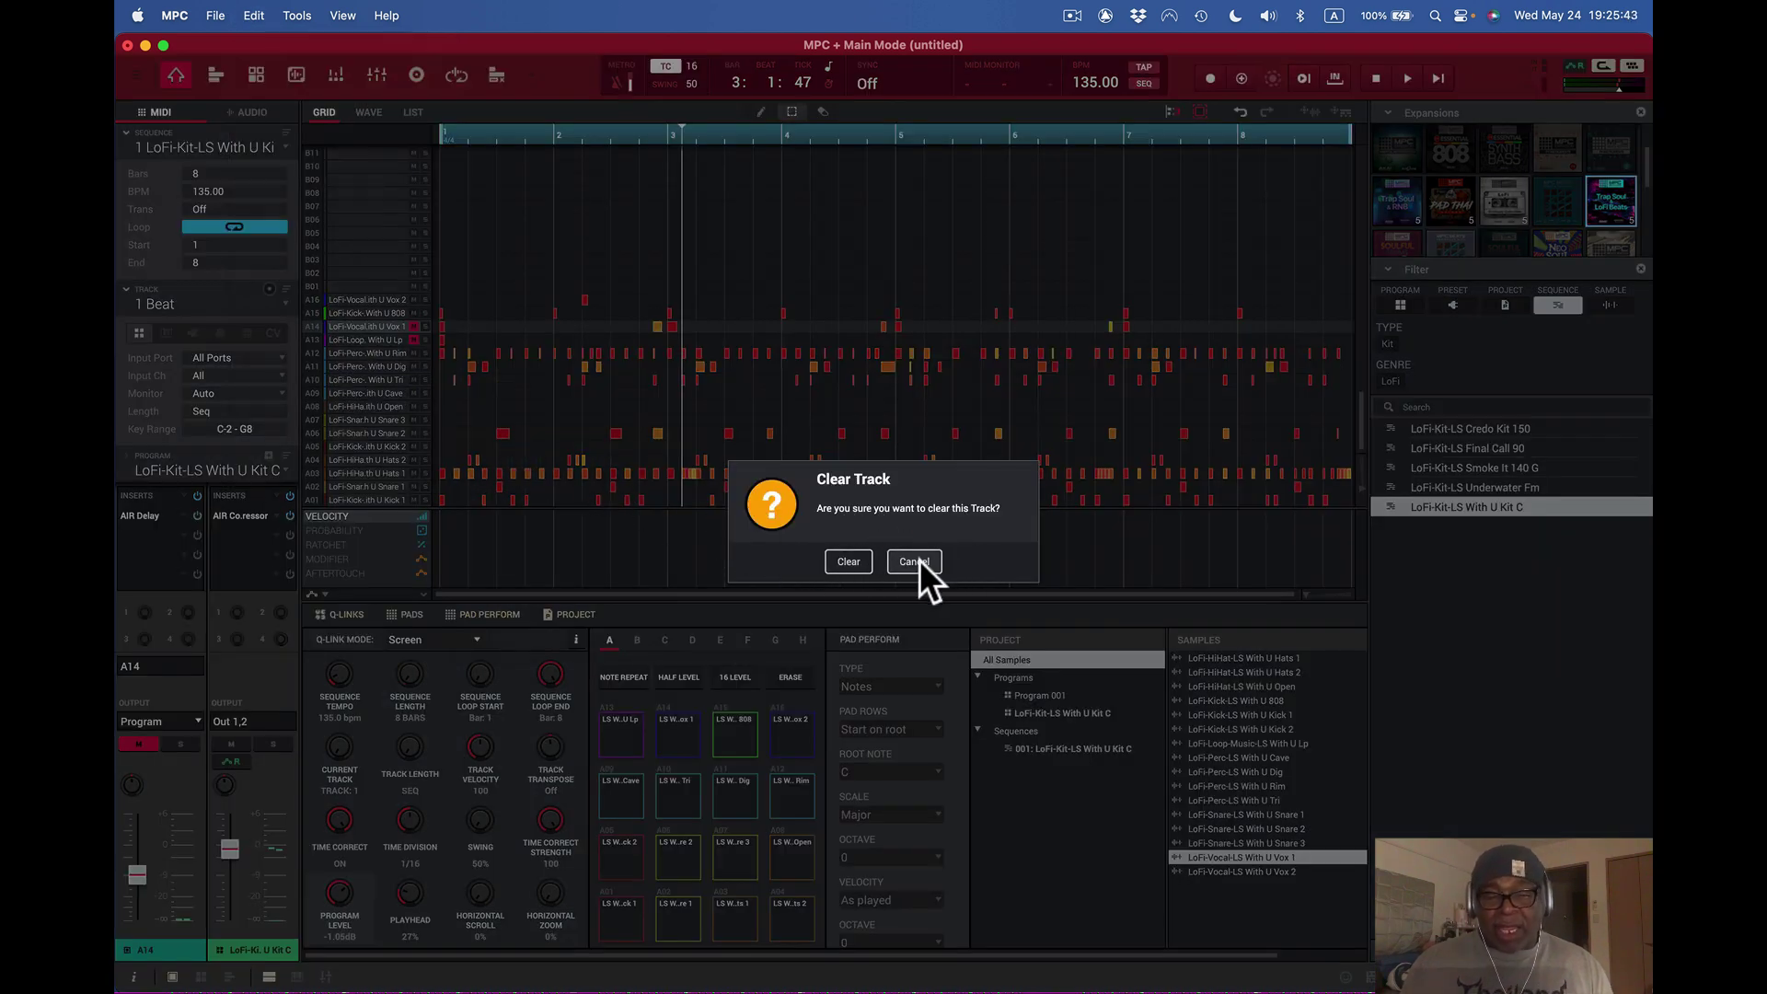
left_click(857, 563)
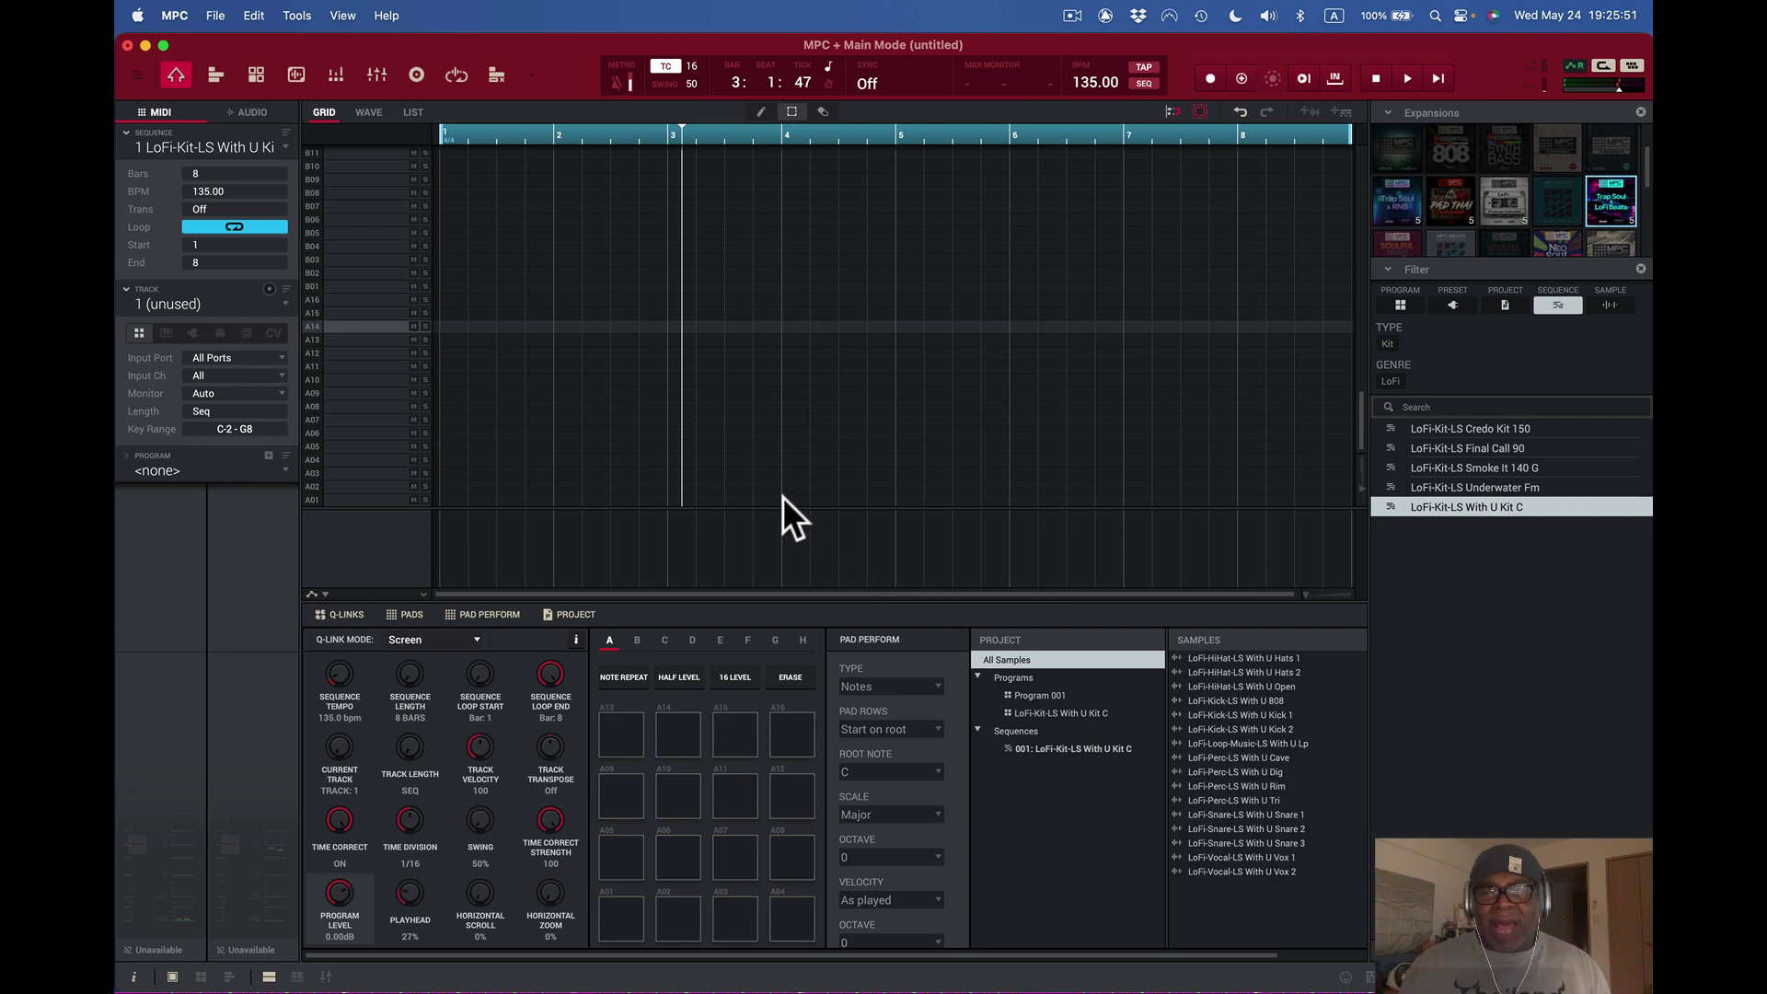
left_click(1244, 113)
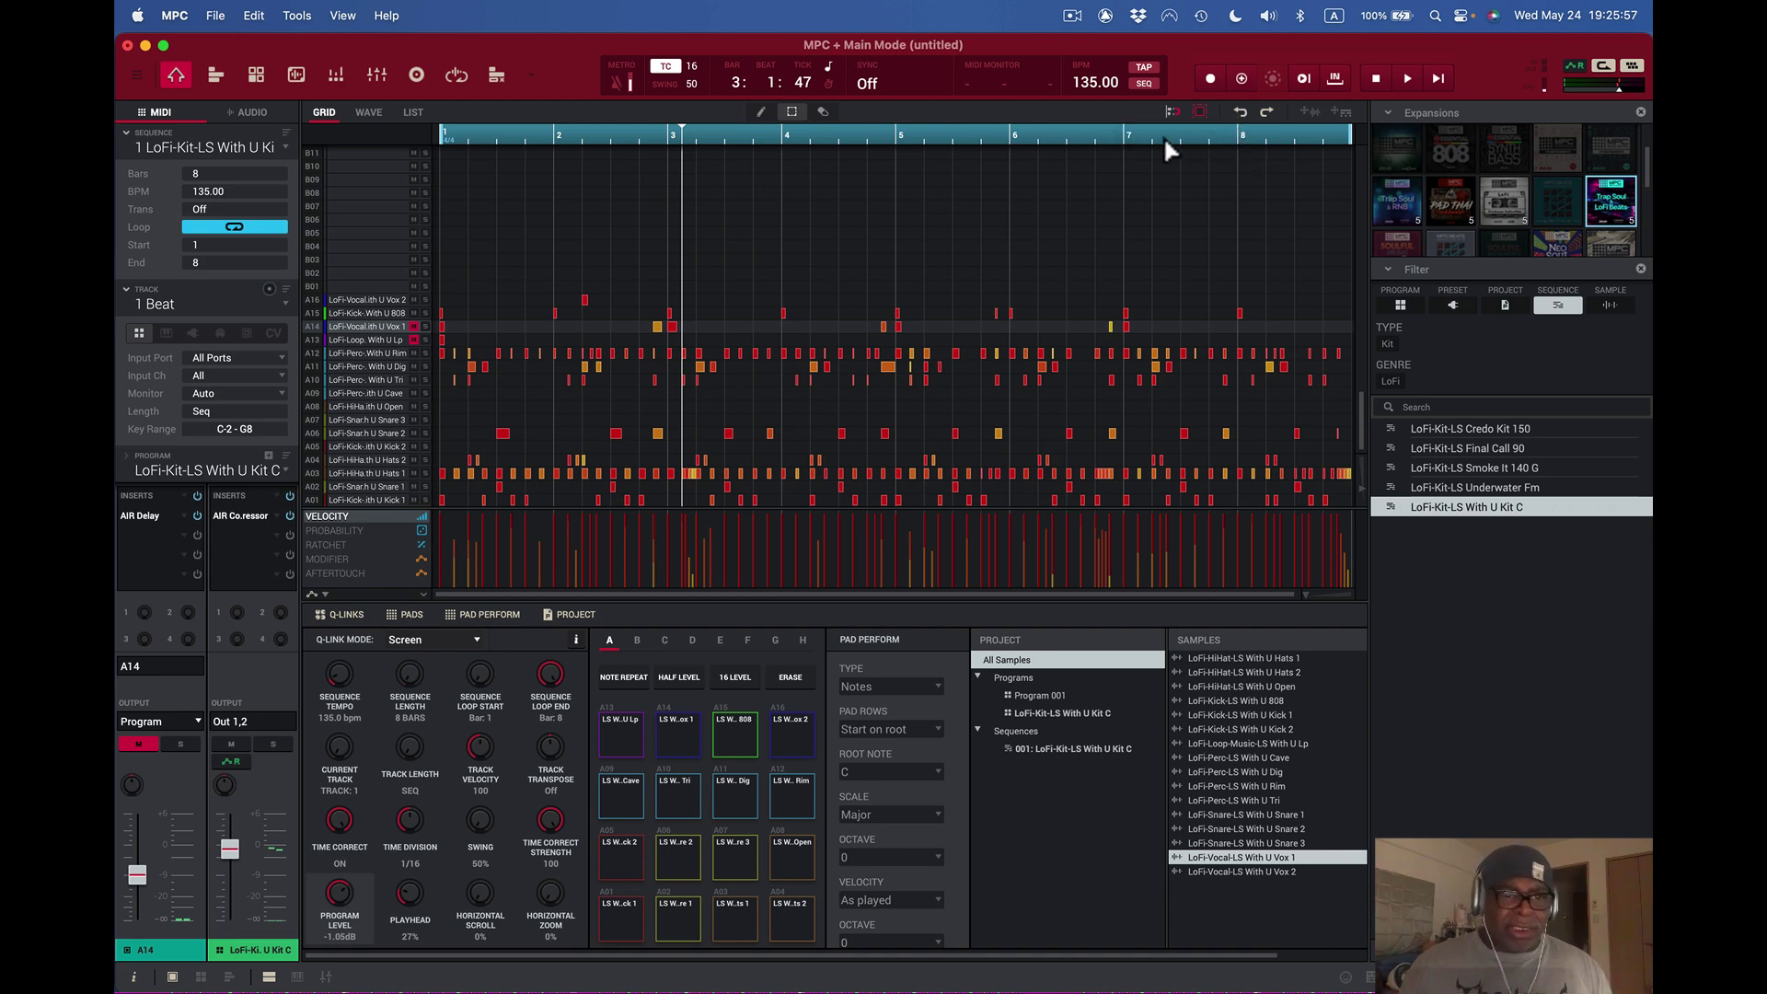
left_click(255, 15)
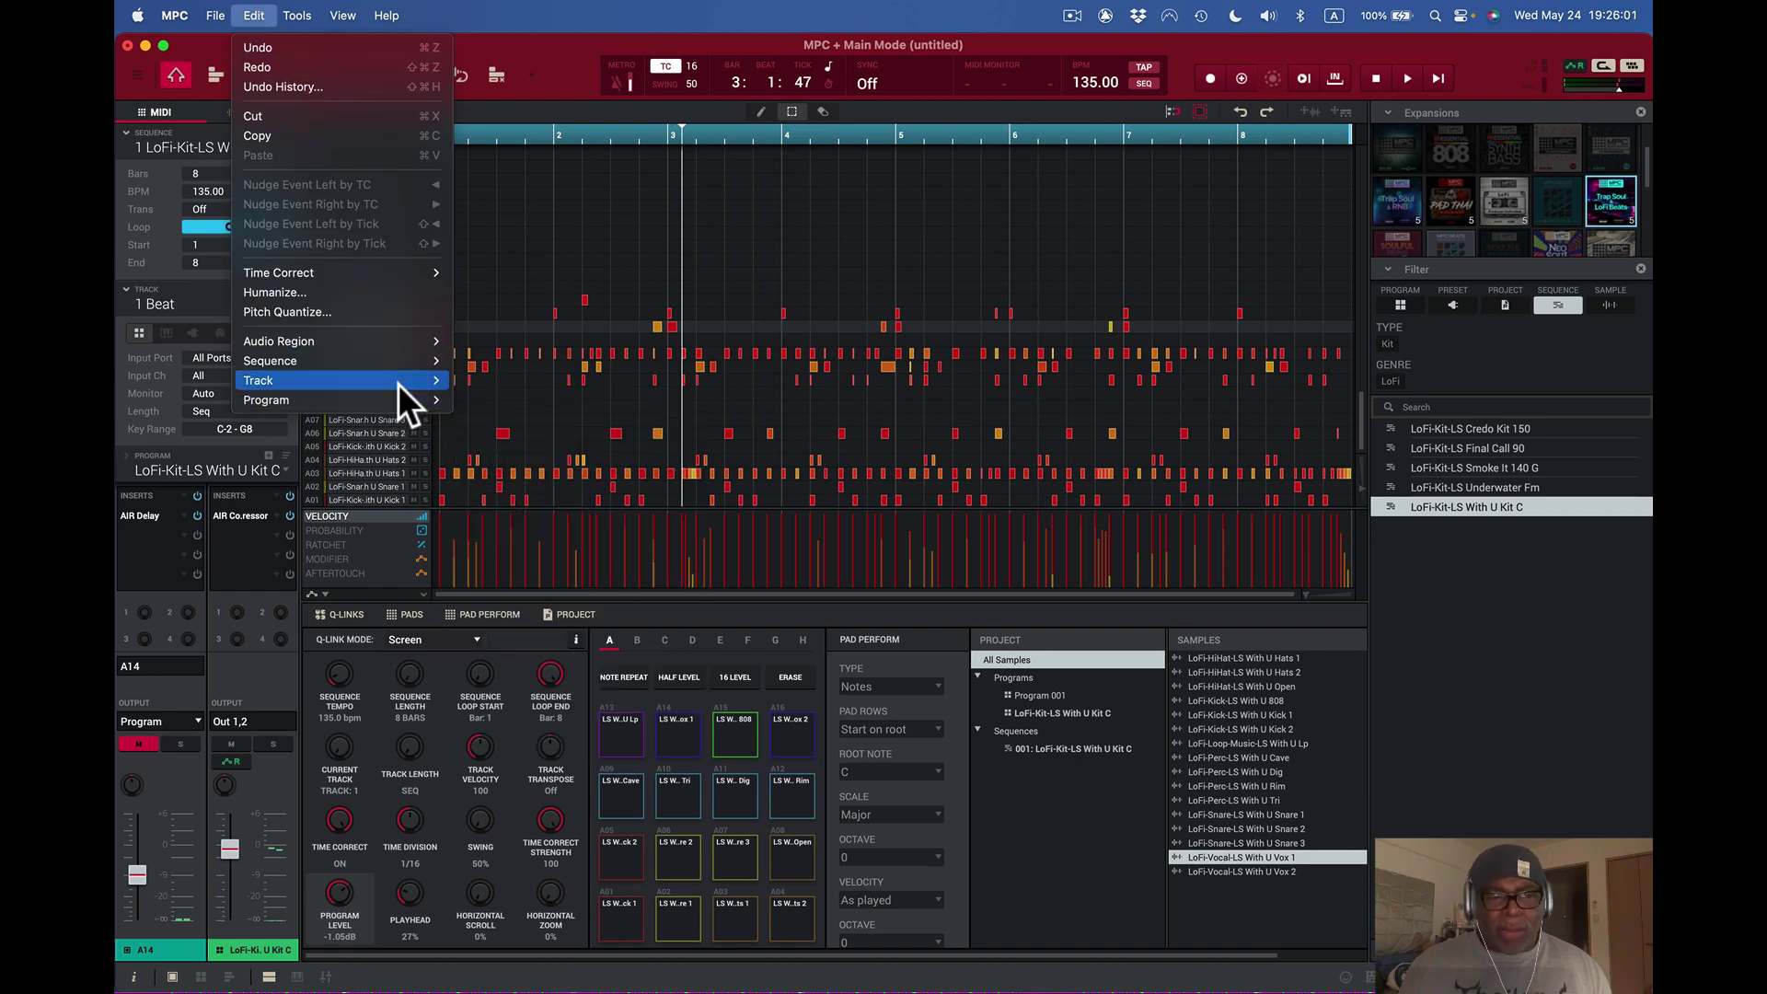
mouse_move(400, 382)
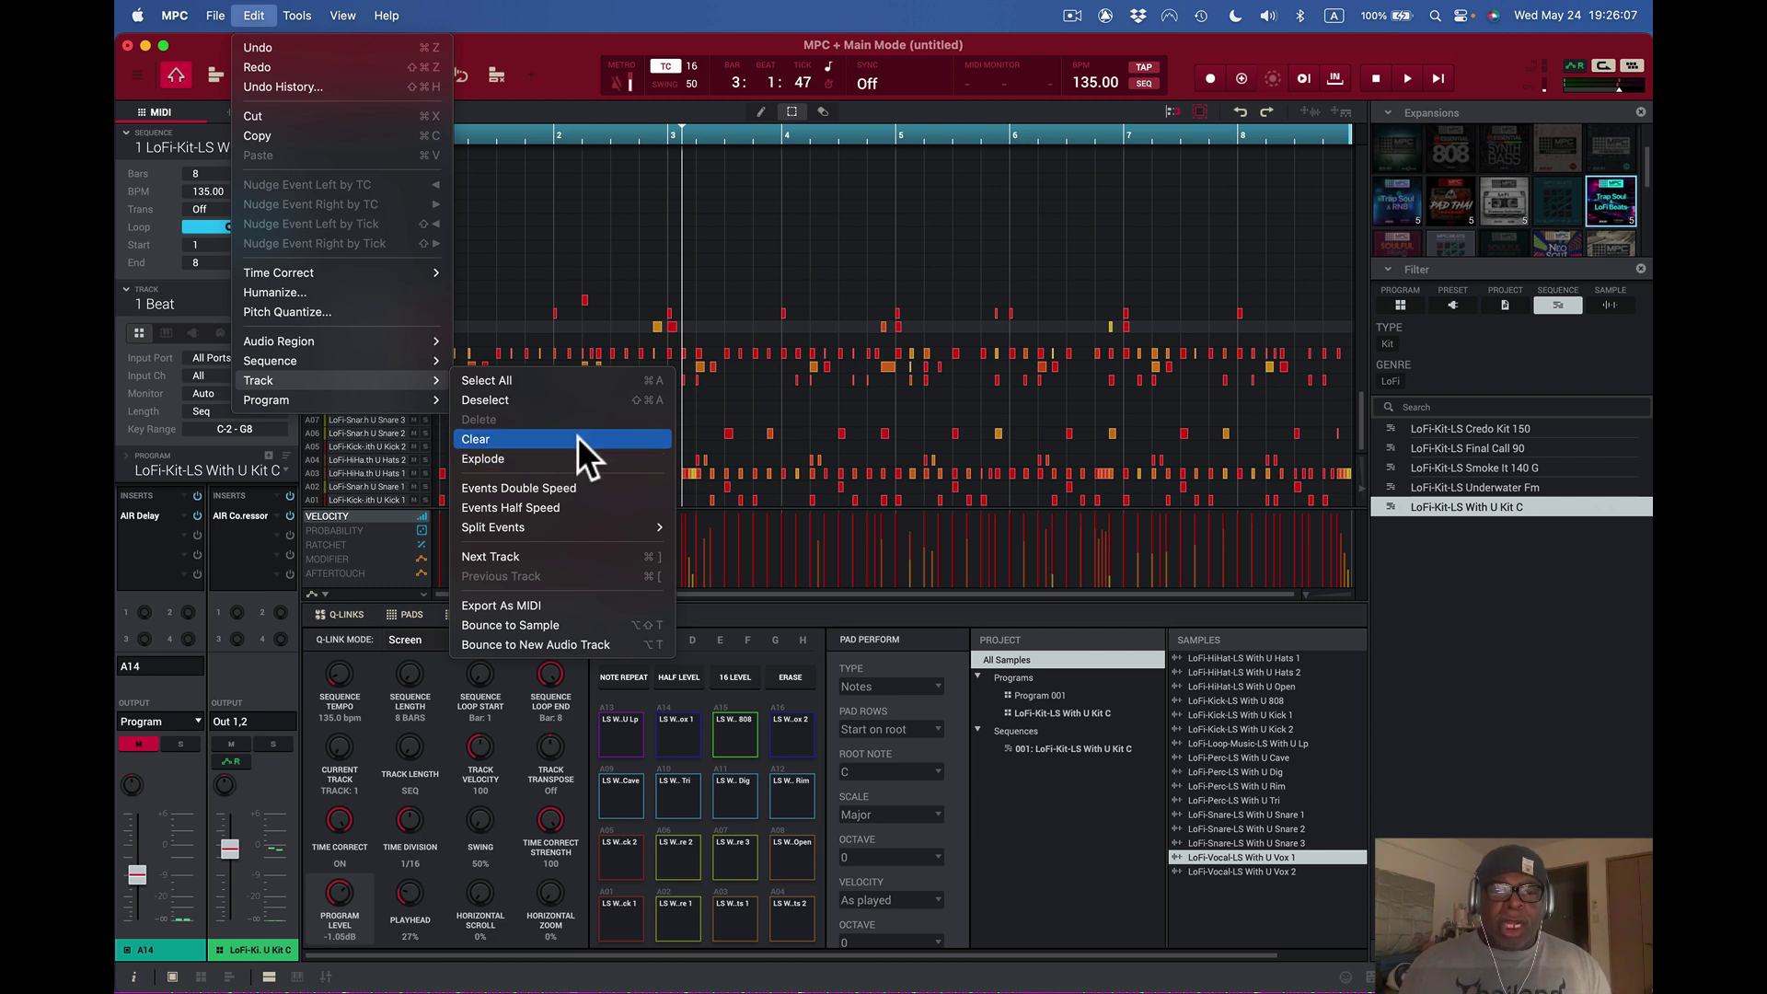
left_click(1222, 48)
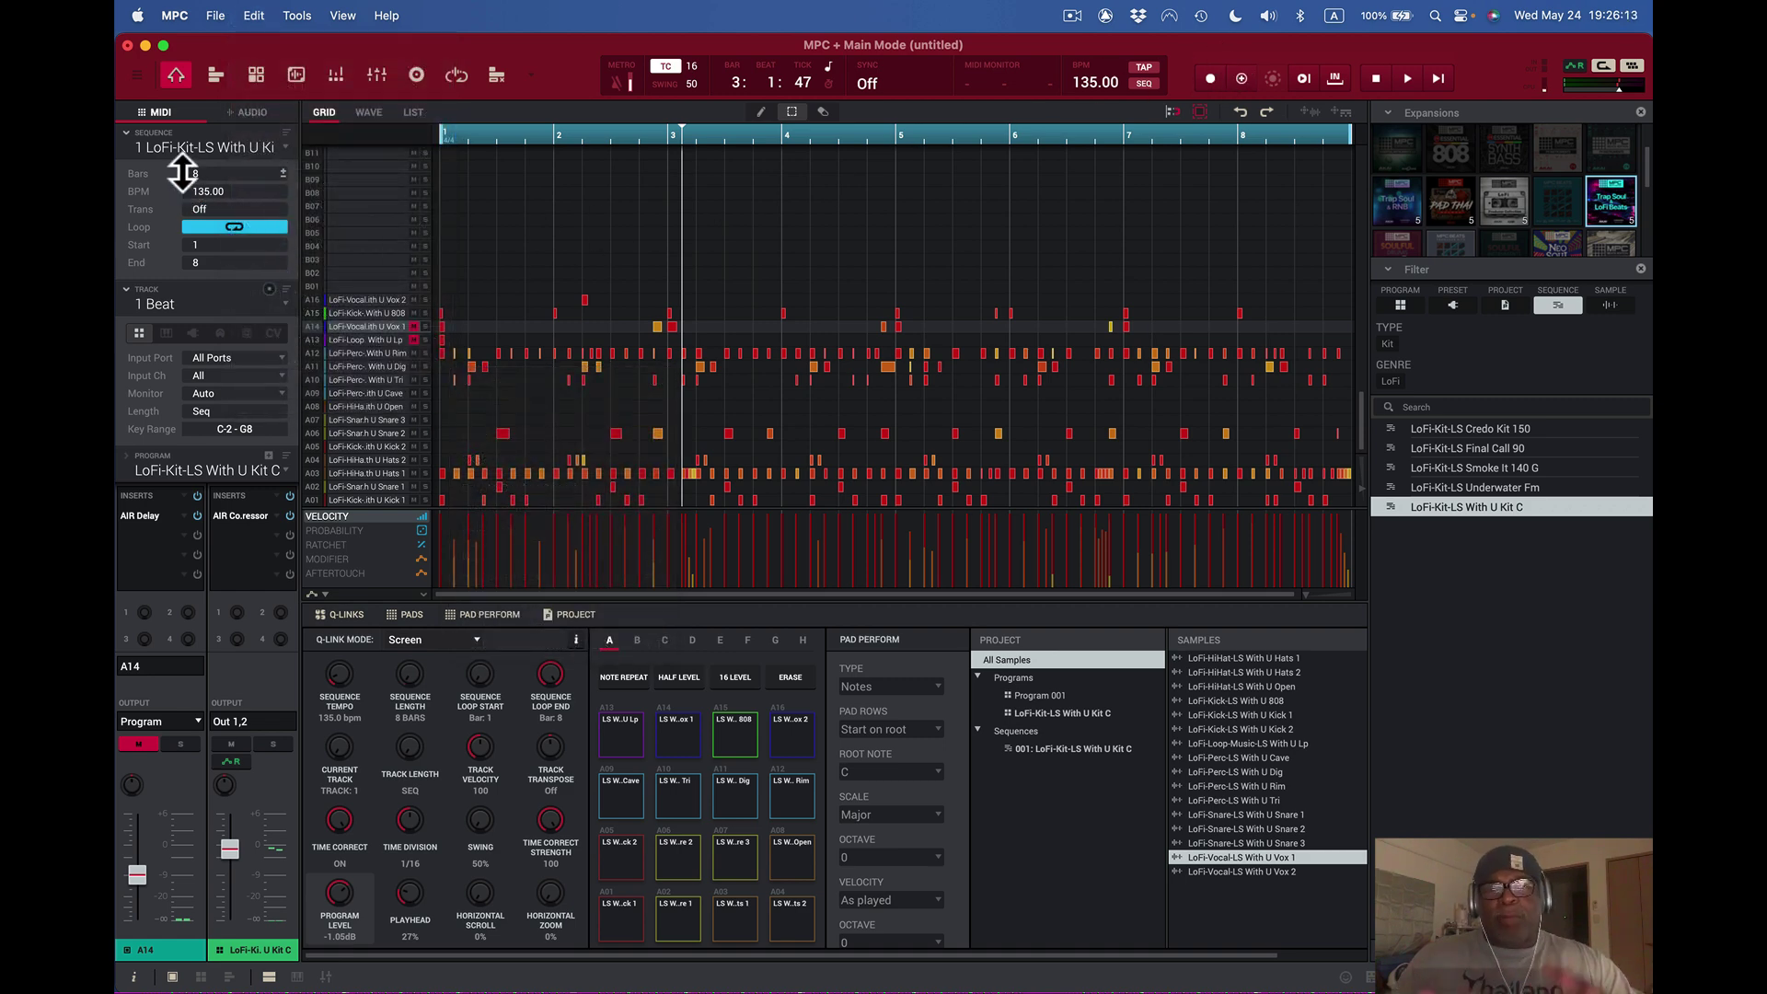
- Resume playback of the sequence from the current playhead position for about a bar, and stop it
key("space")
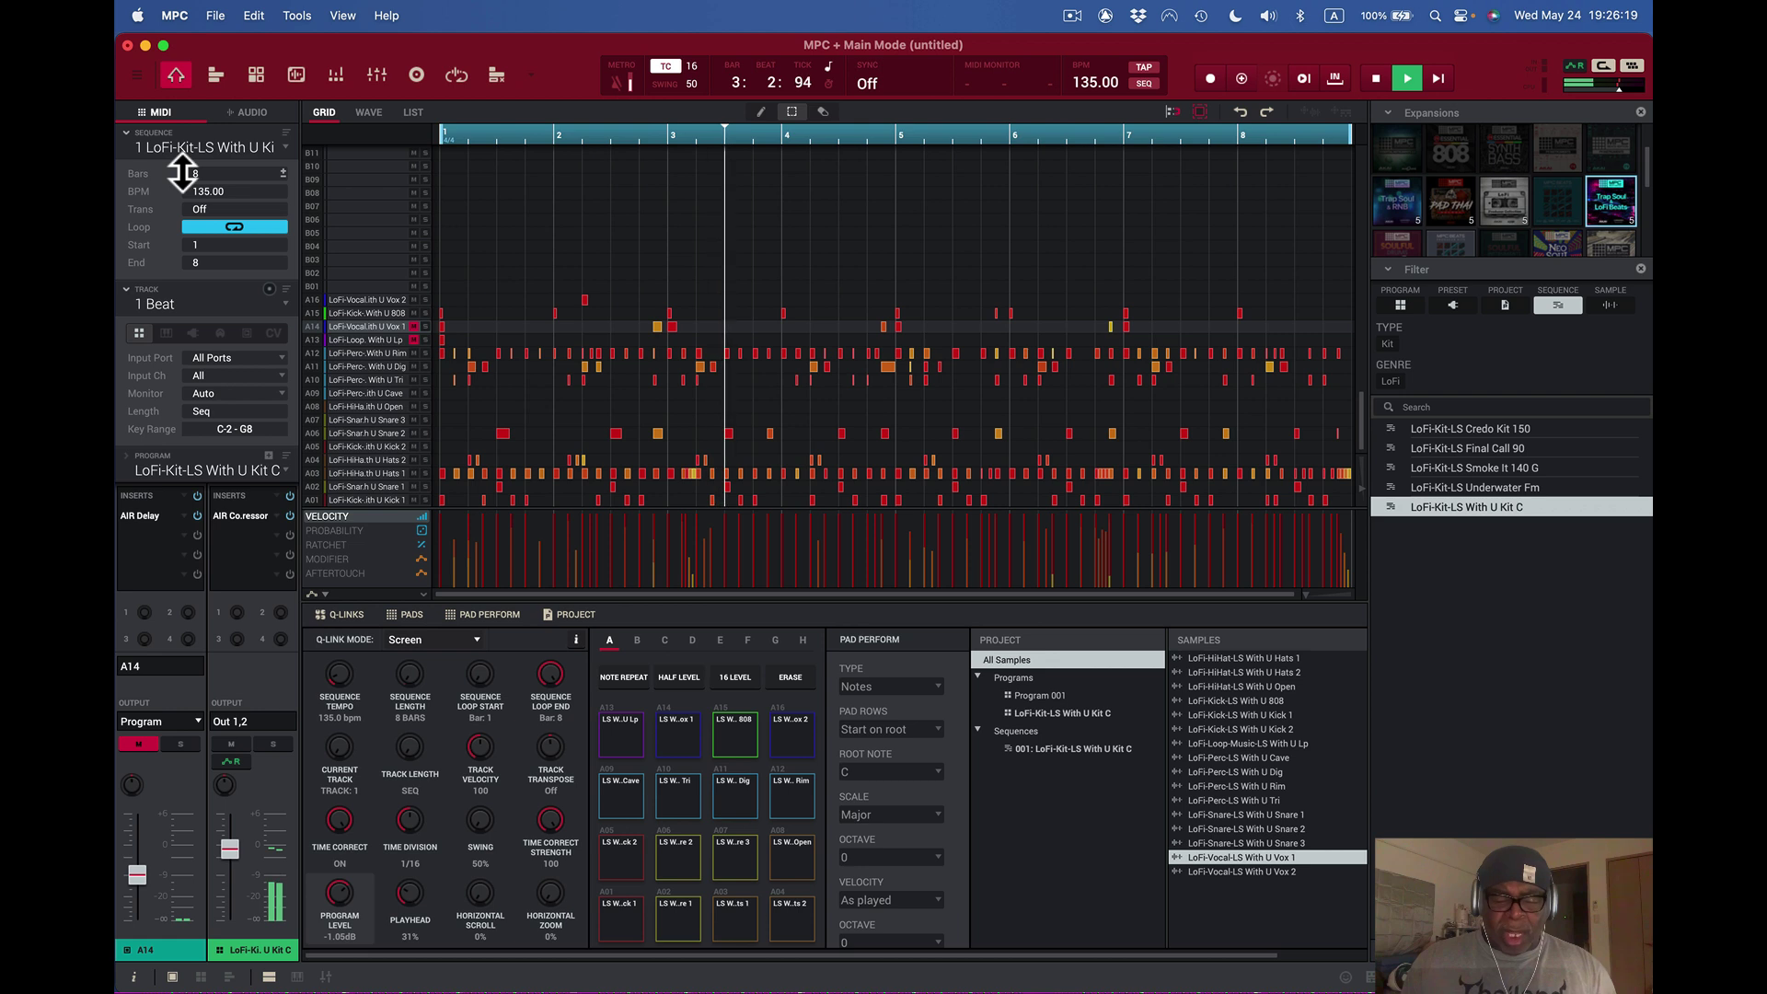
key("space")
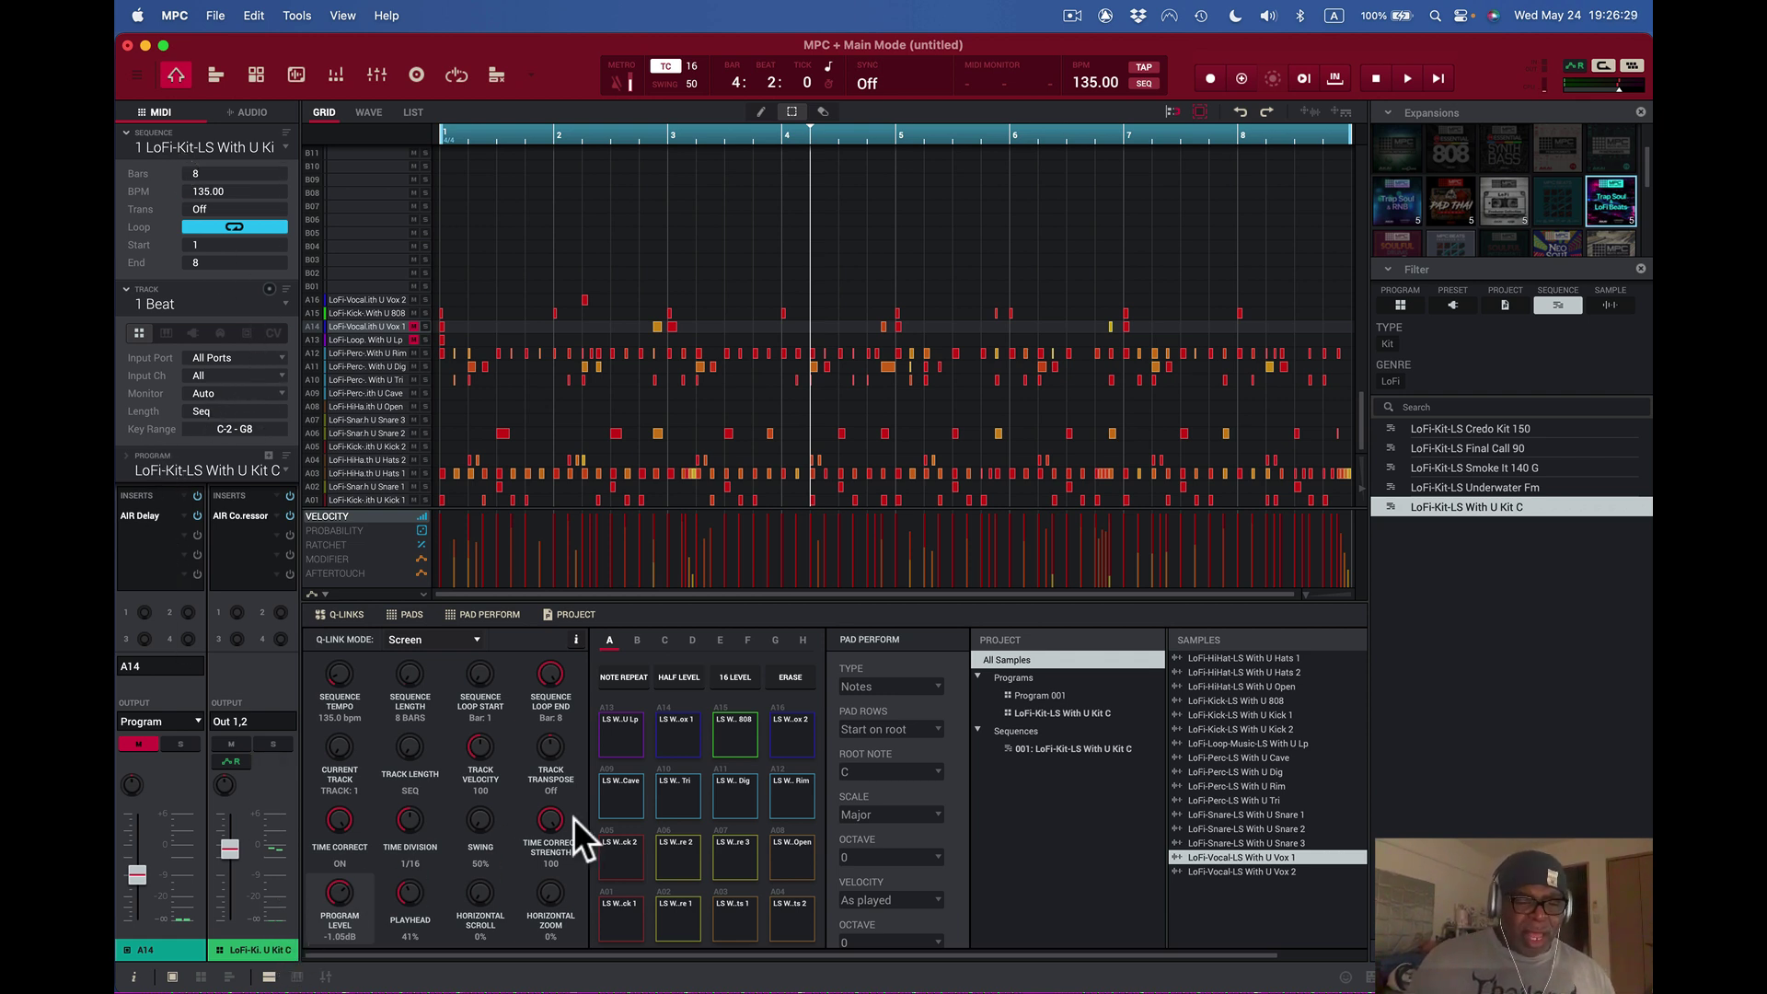
- Audition several drum pads of bank A, finishing on the A03 Hats 1 pad, and show the pad's channel strip beside the program's
left_click(617, 799)
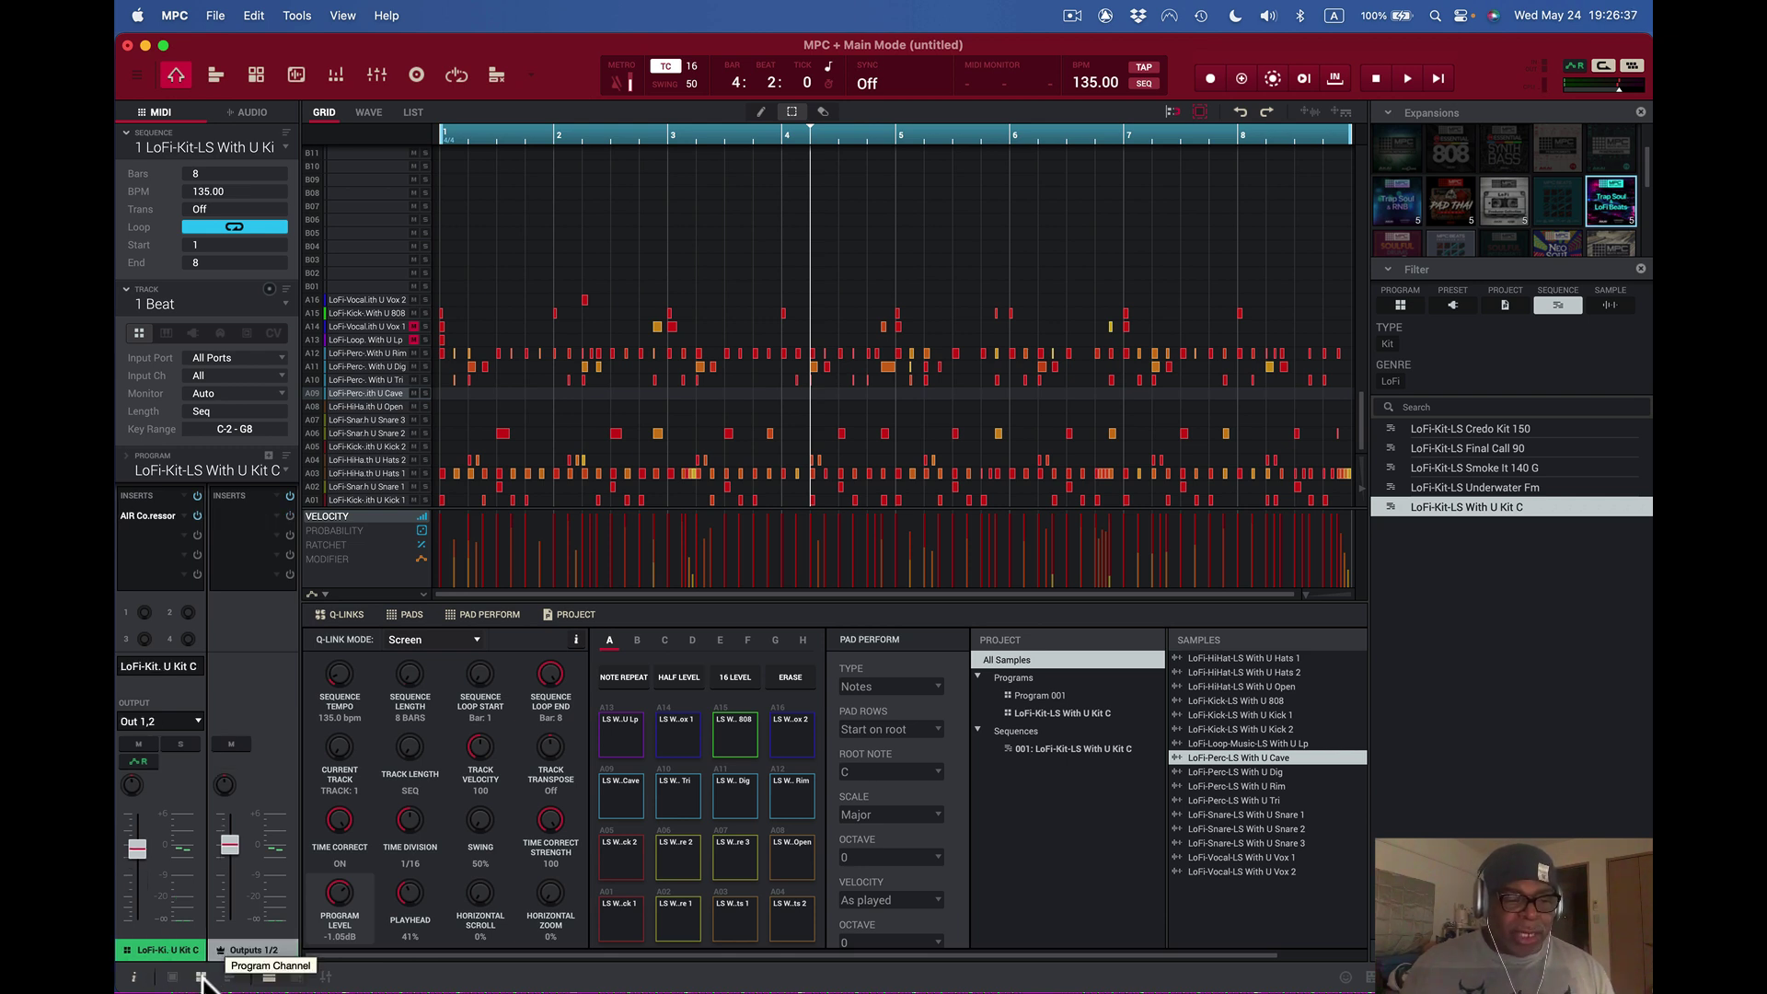
left_click(640, 741)
left_click(677, 749)
left_click(687, 797)
left_click(637, 797)
left_click(625, 844)
left_click(670, 869)
left_click(642, 913)
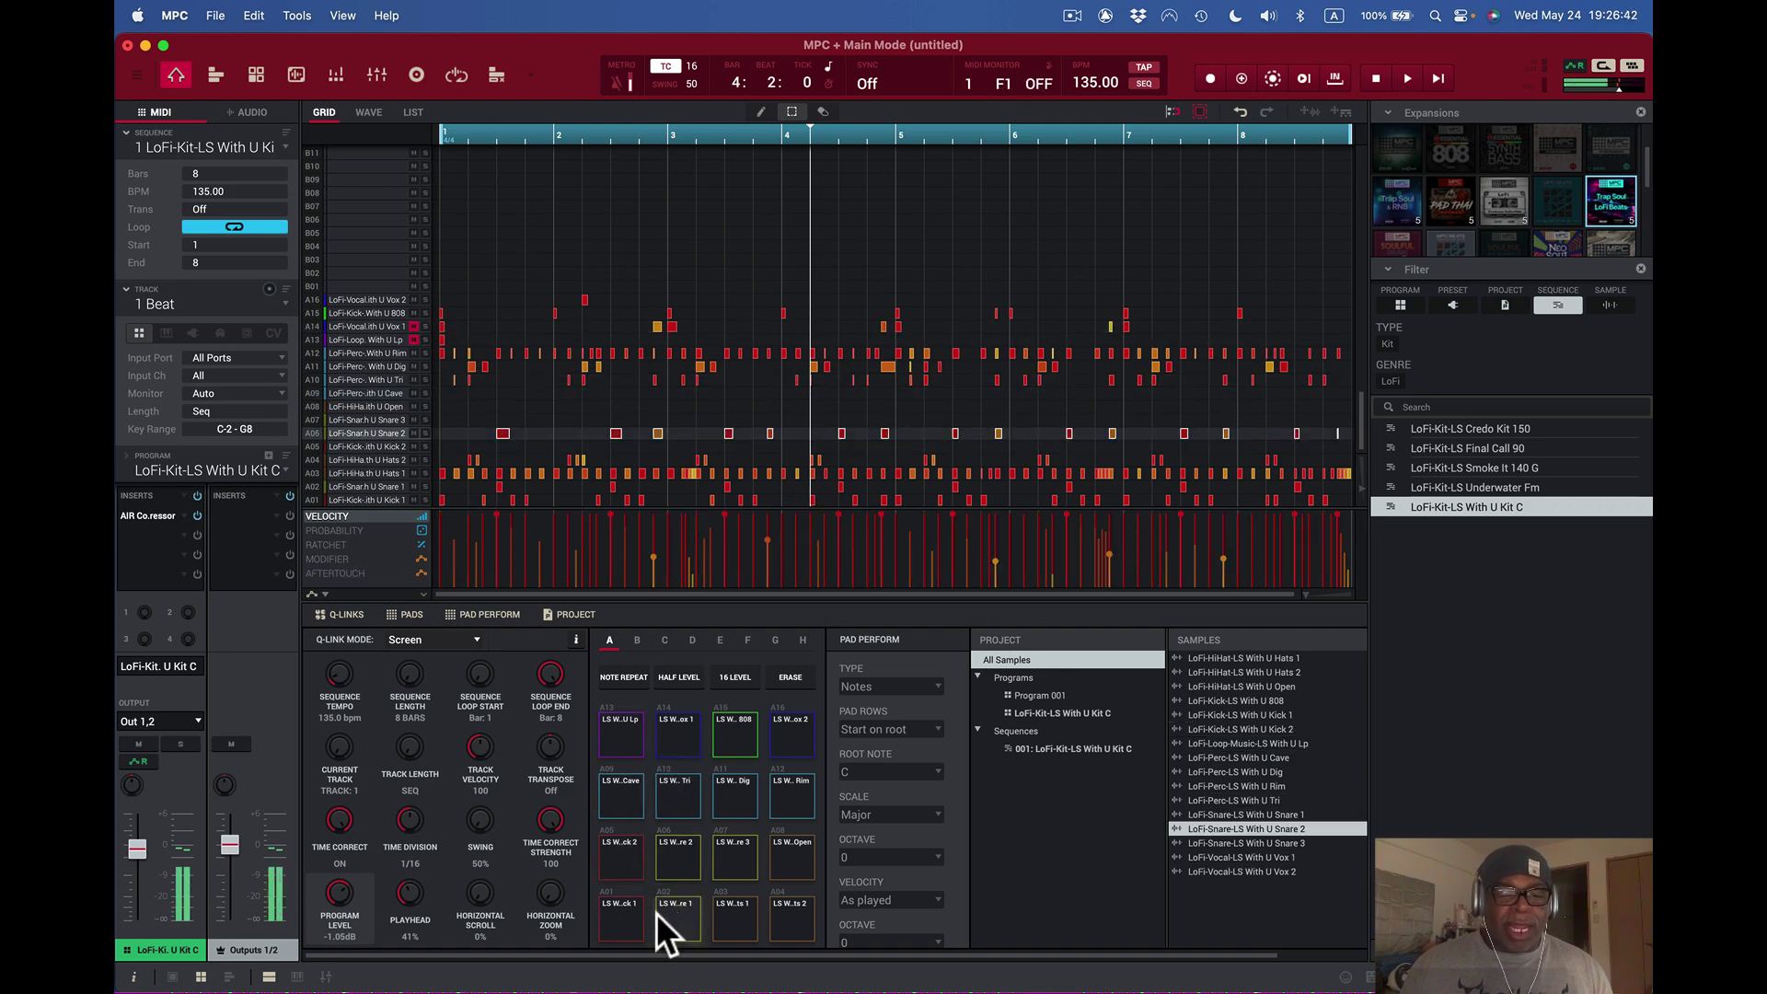
left_click(718, 918)
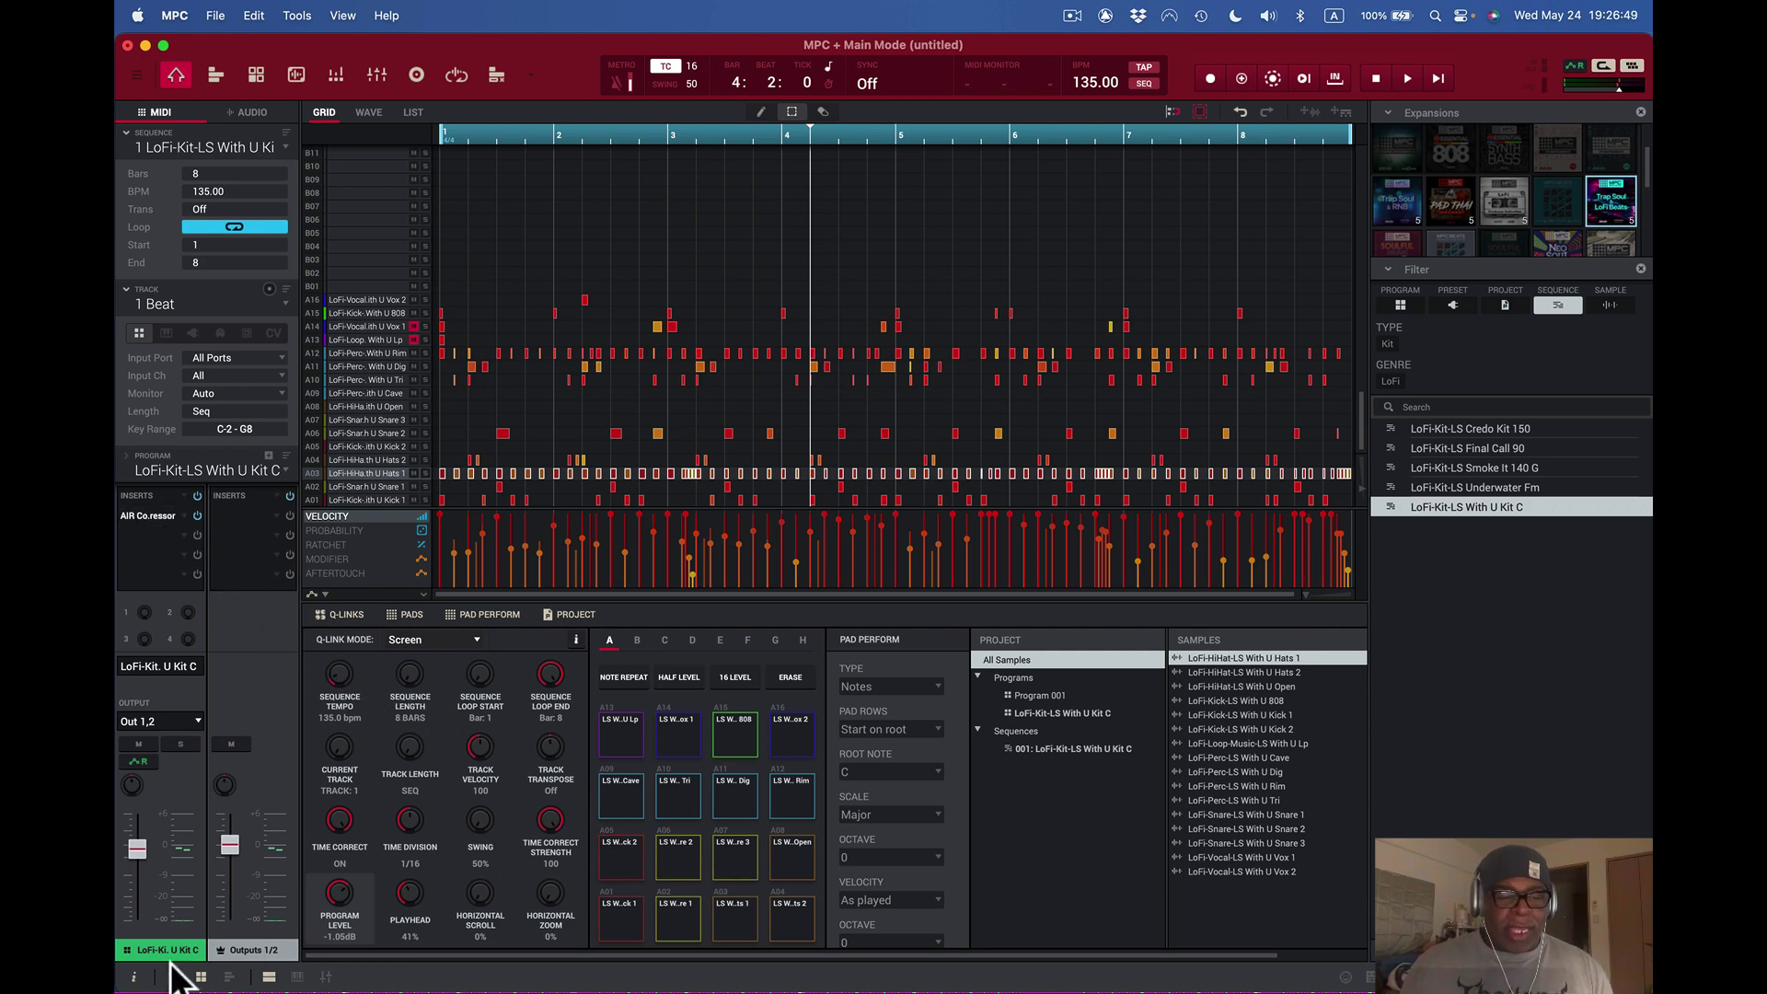
left_click(200, 977)
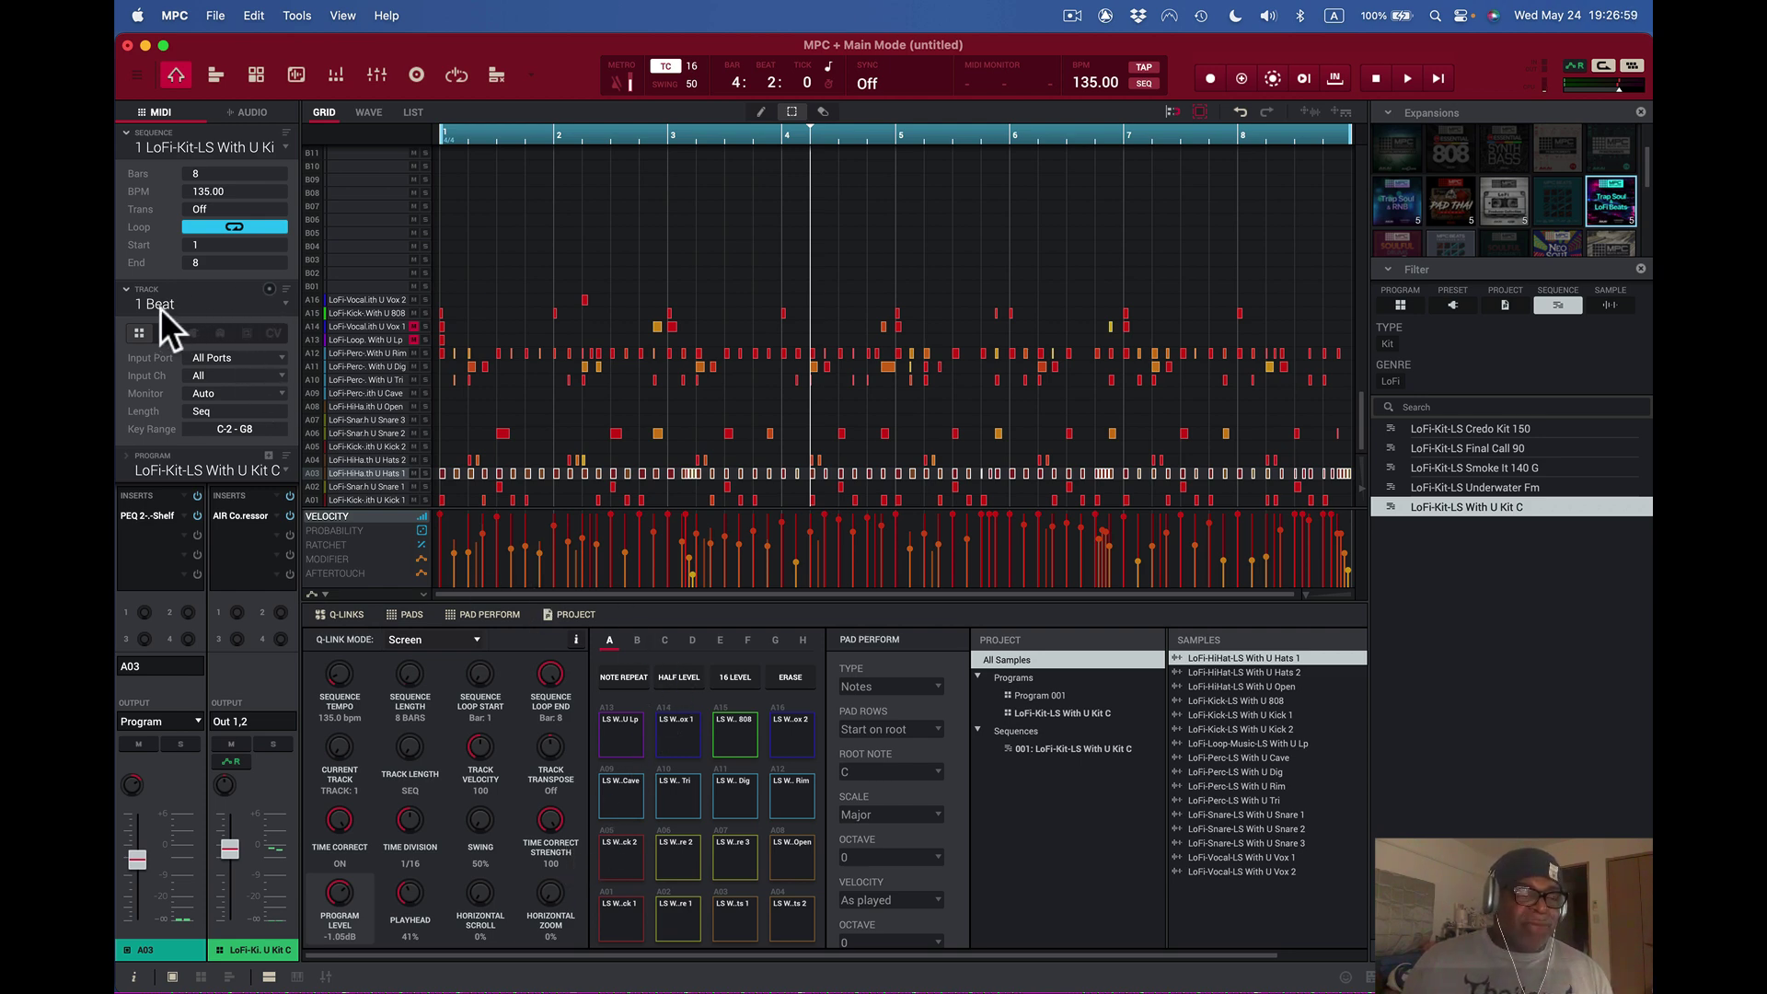
- Check the list of tracks in the current sequence, leaving the Beat track chosen
left_click(283, 304)
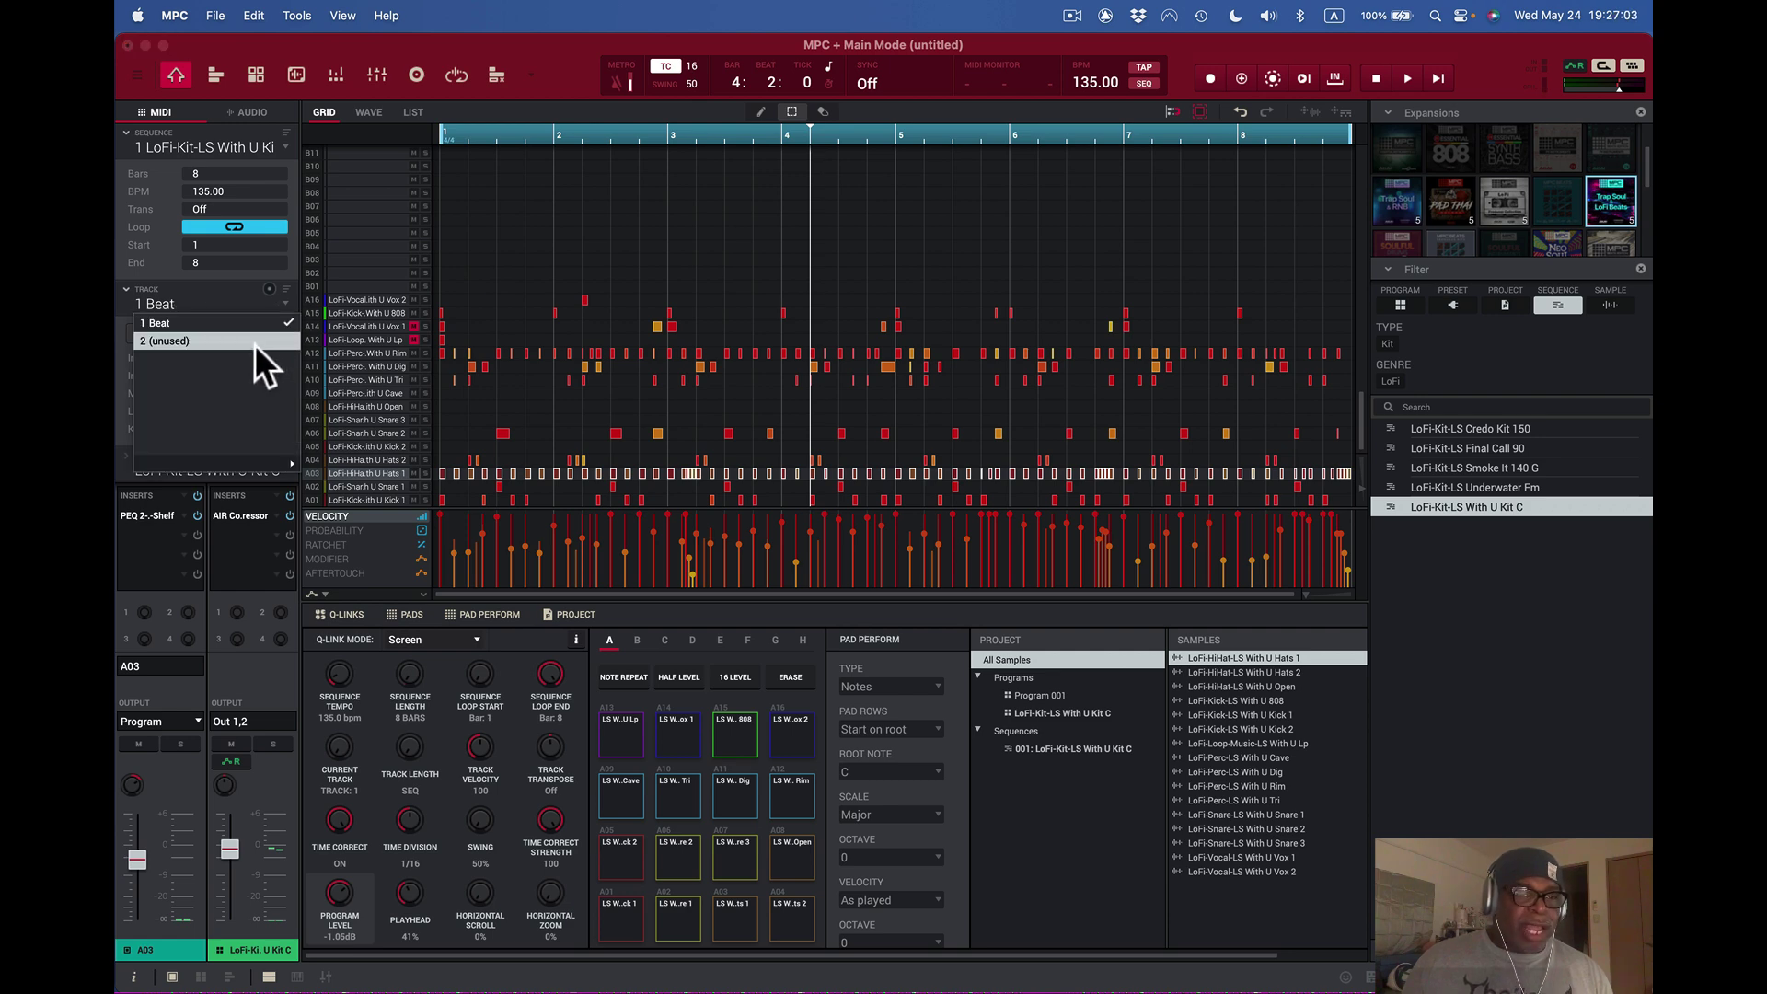
left_click(224, 293)
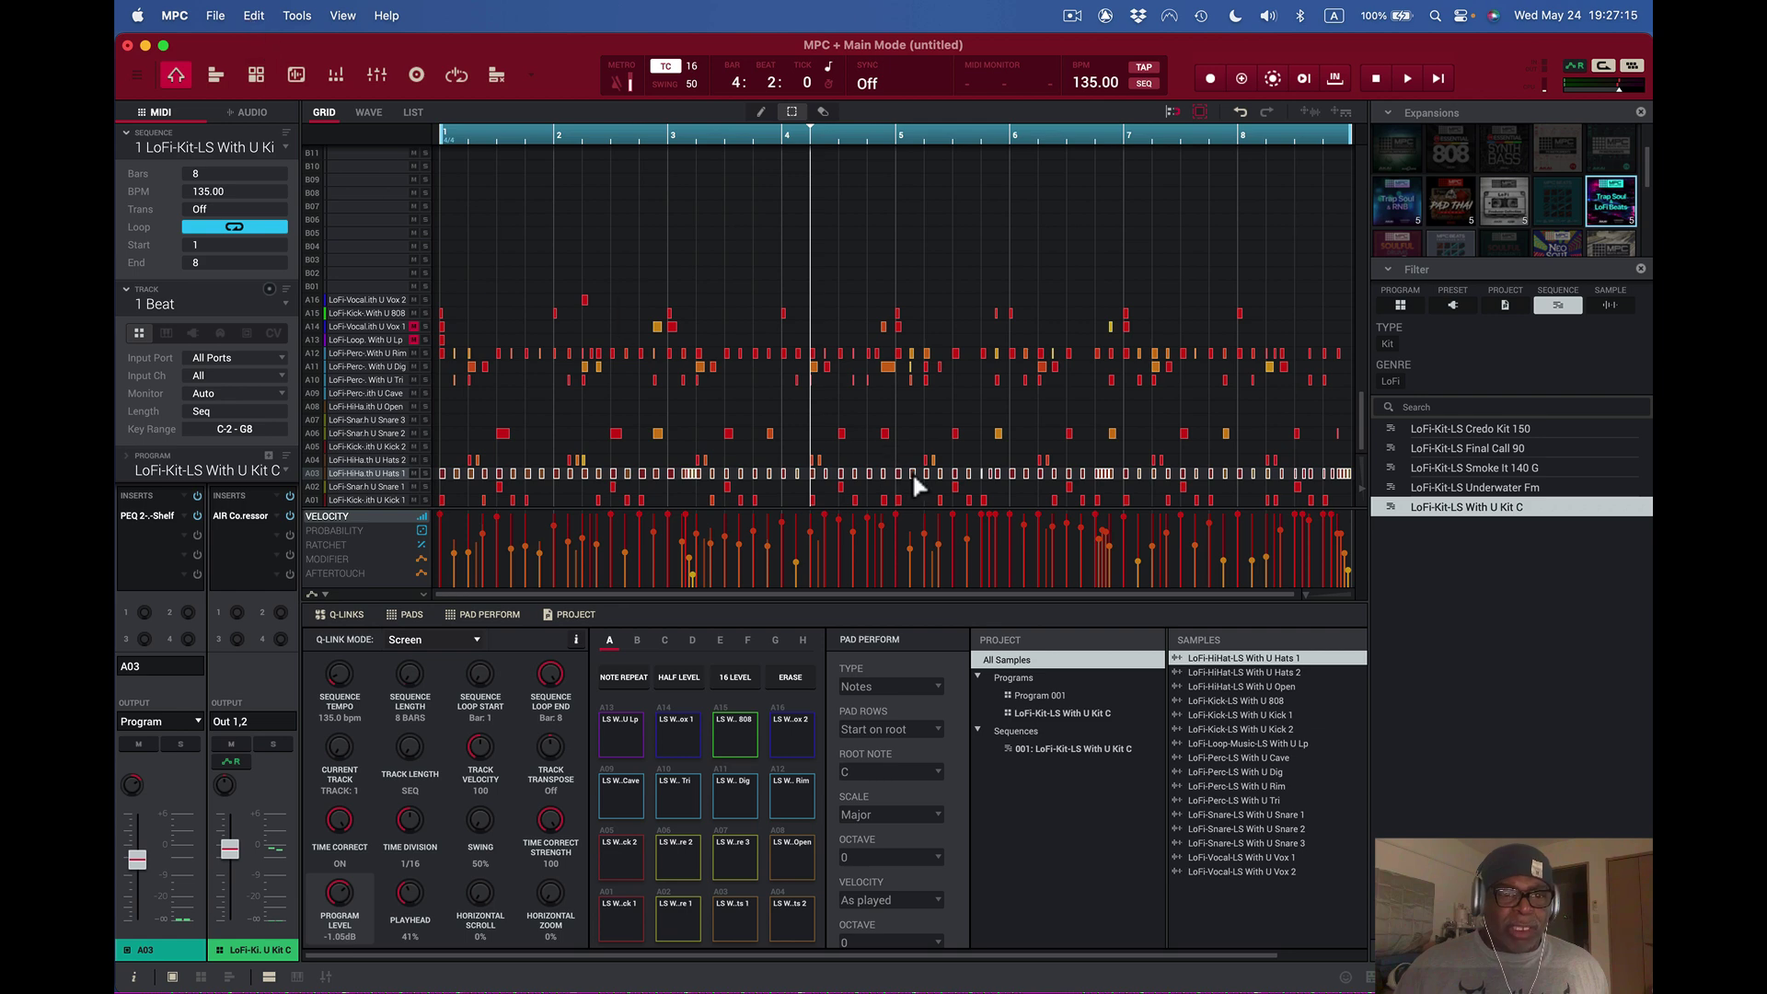
- Explode the Beat track into separate tracks per pad, and check the sequence's resulting track list
left_click(763, 306)
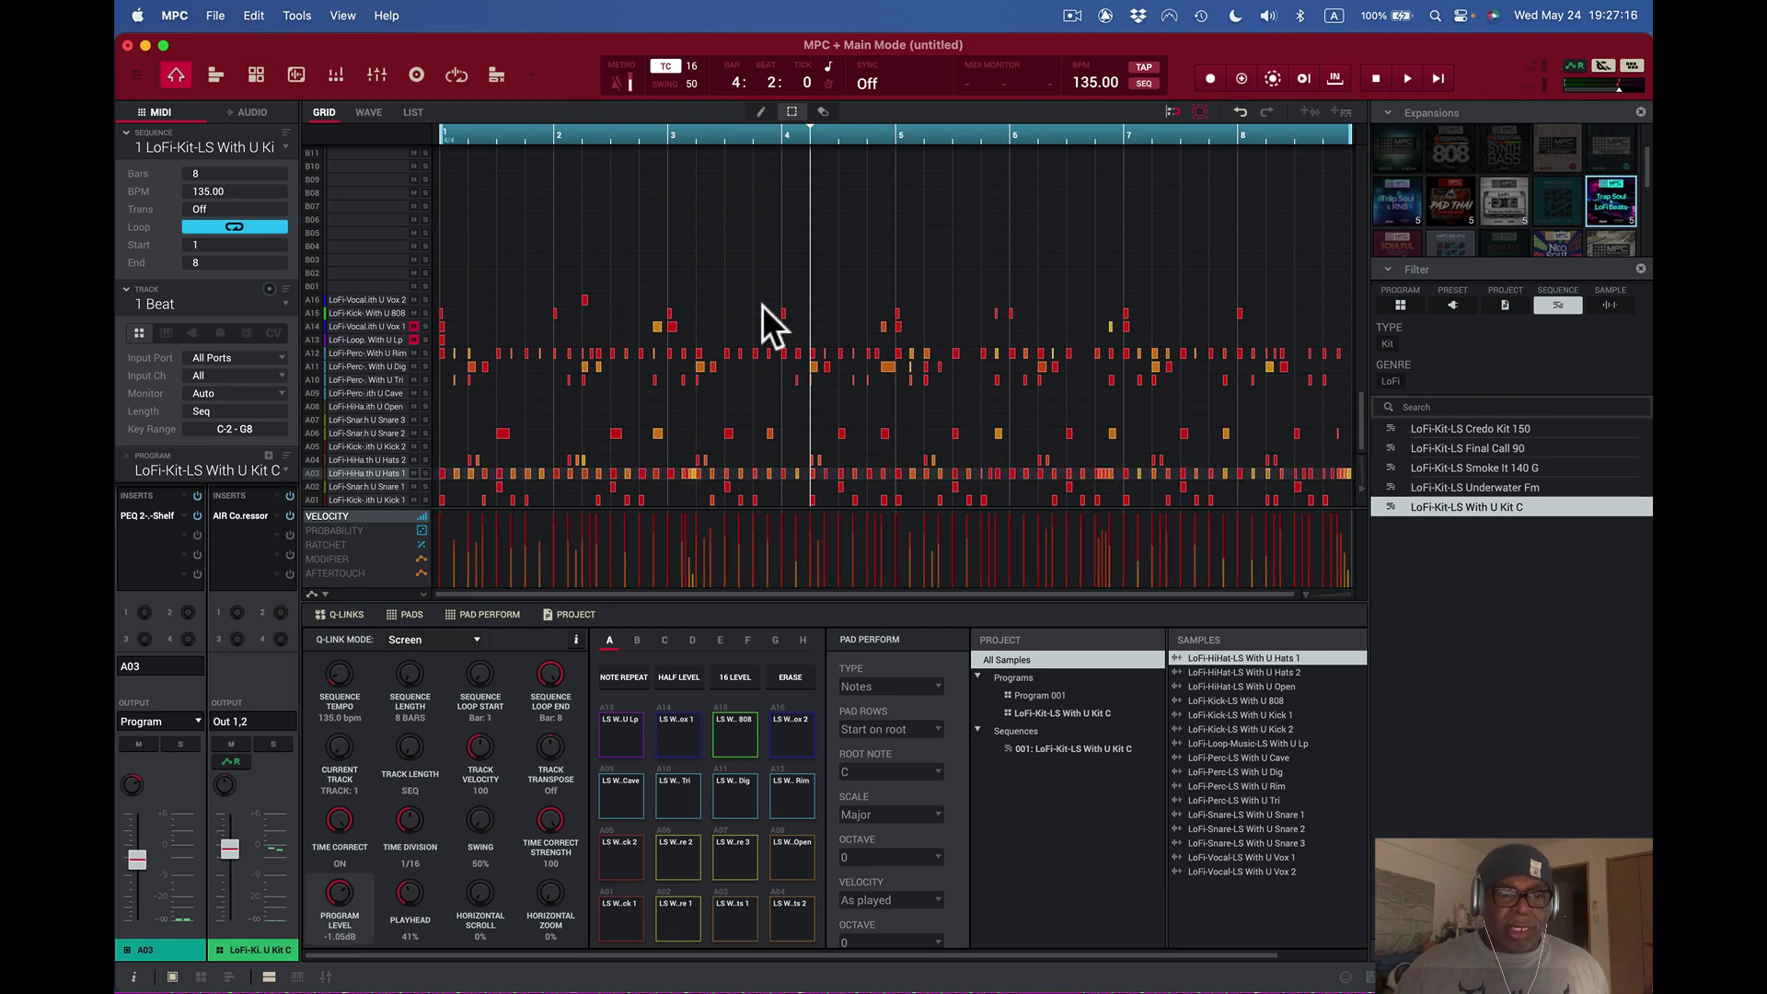
left_click(247, 13)
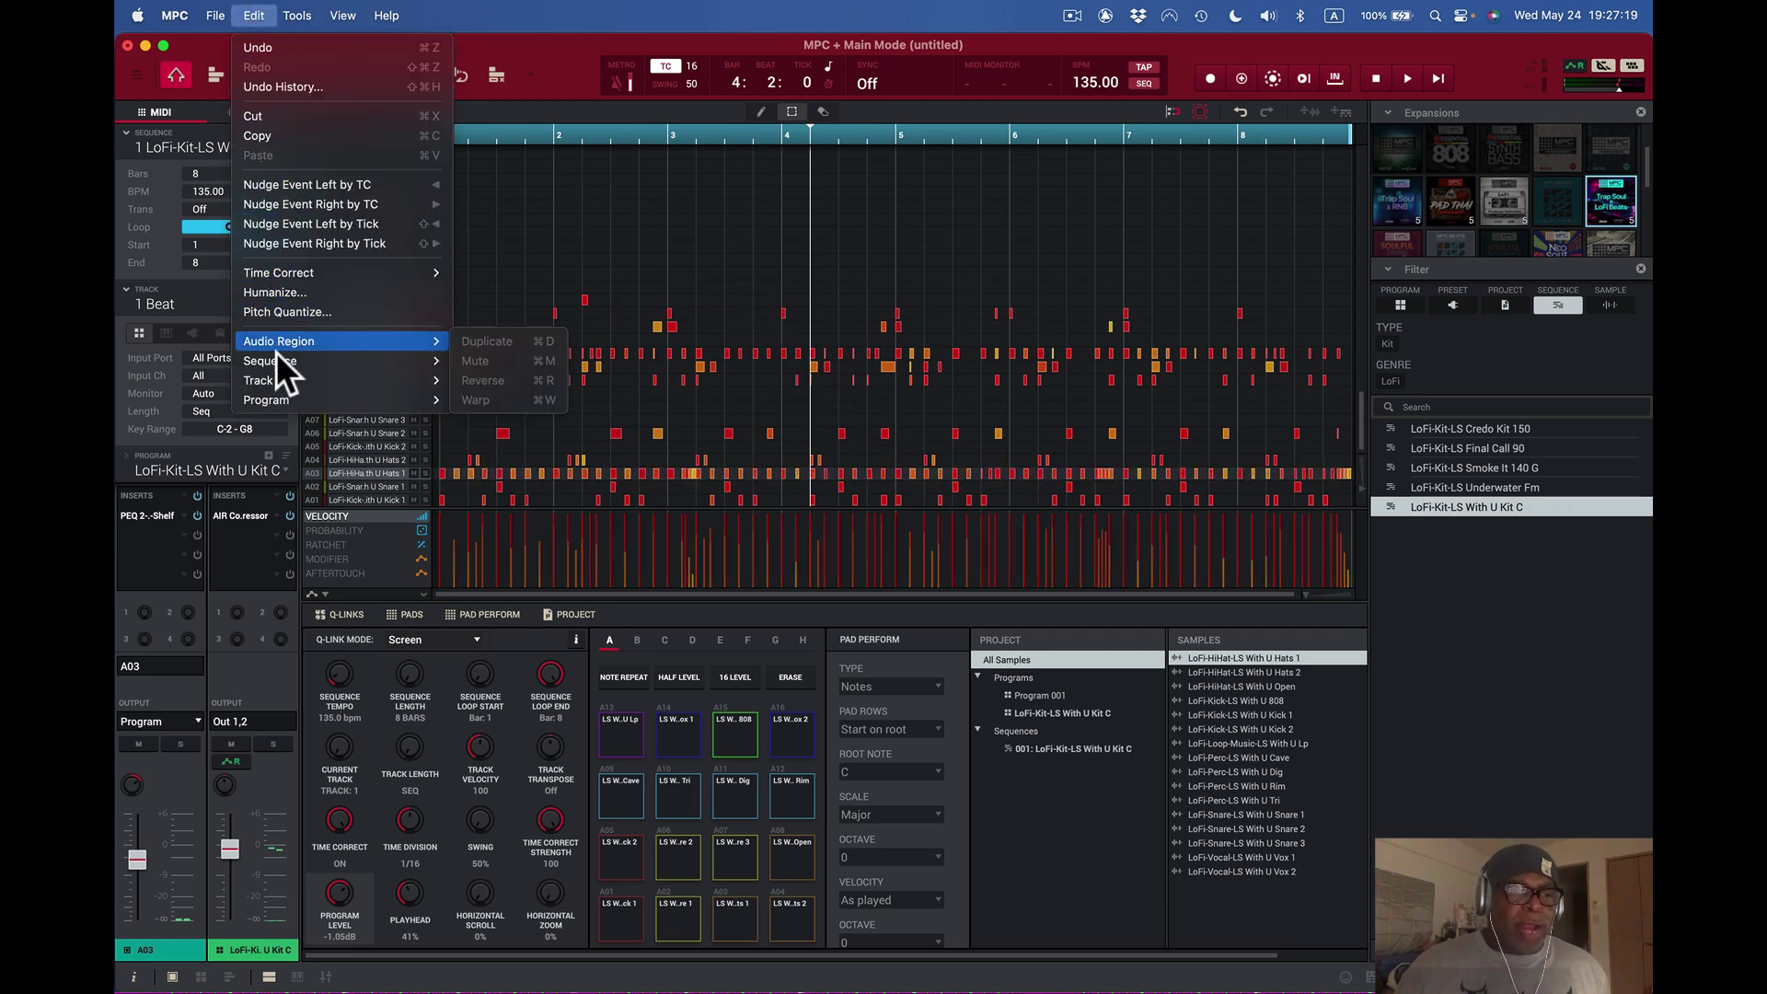
mouse_move(279, 374)
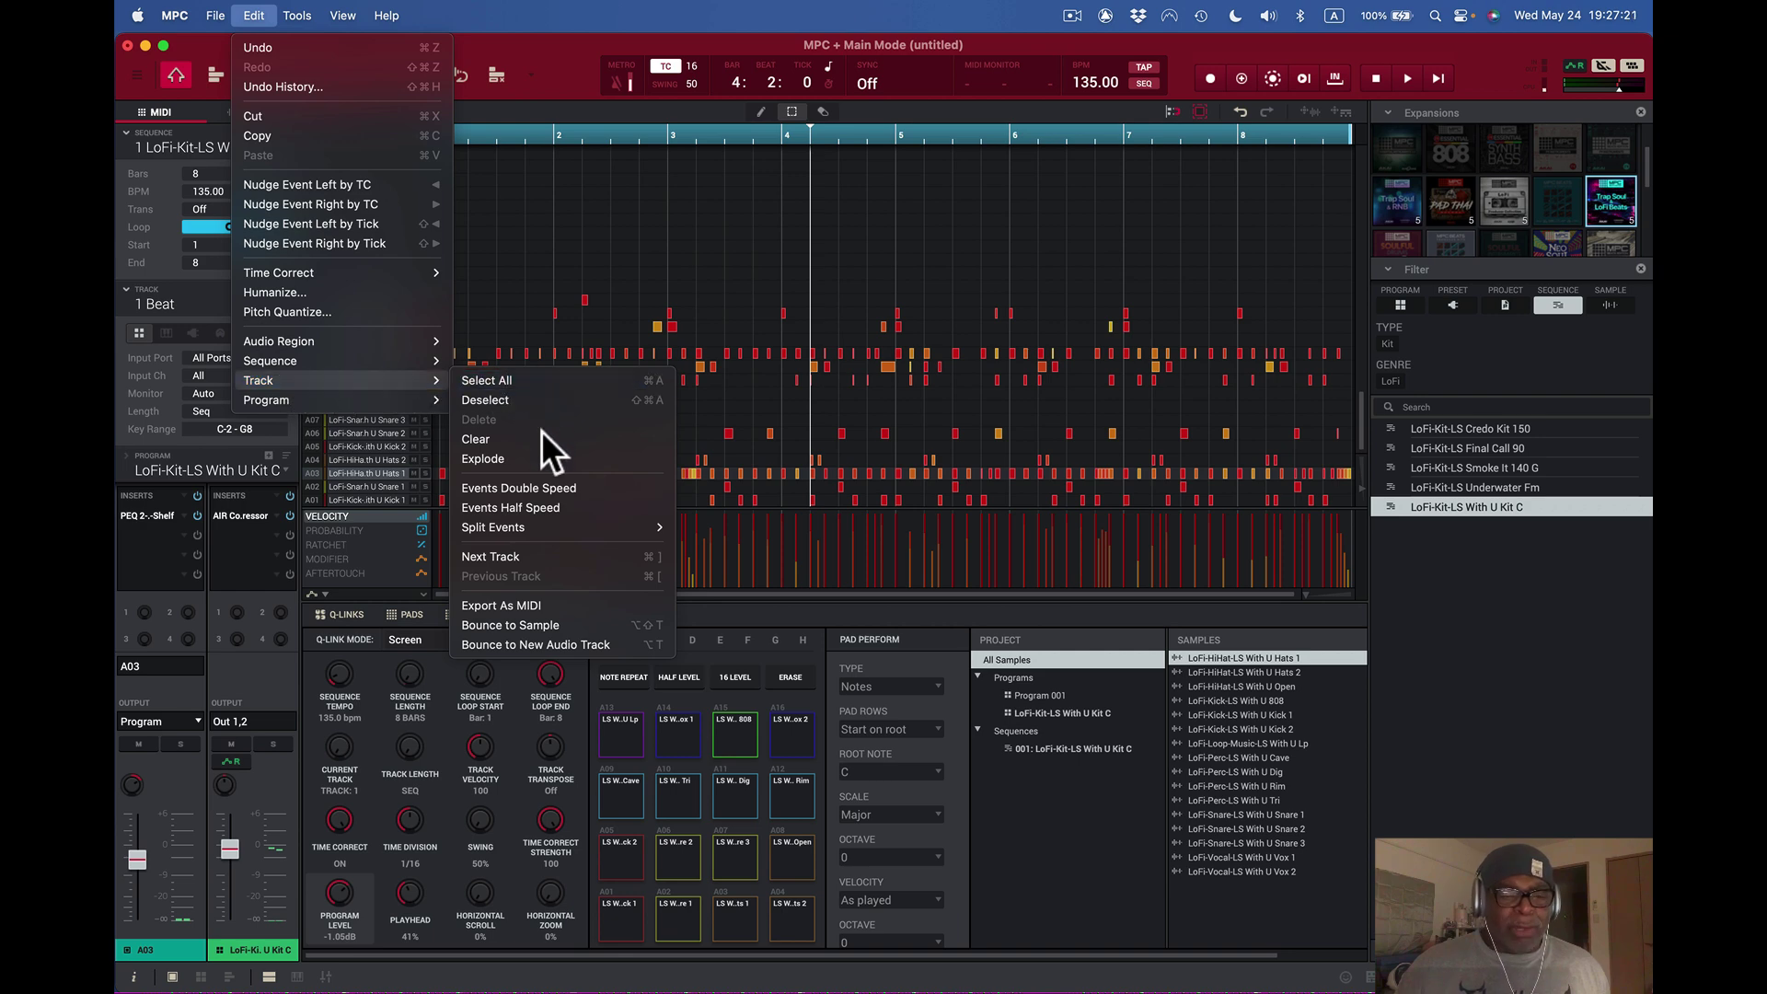
left_click(537, 456)
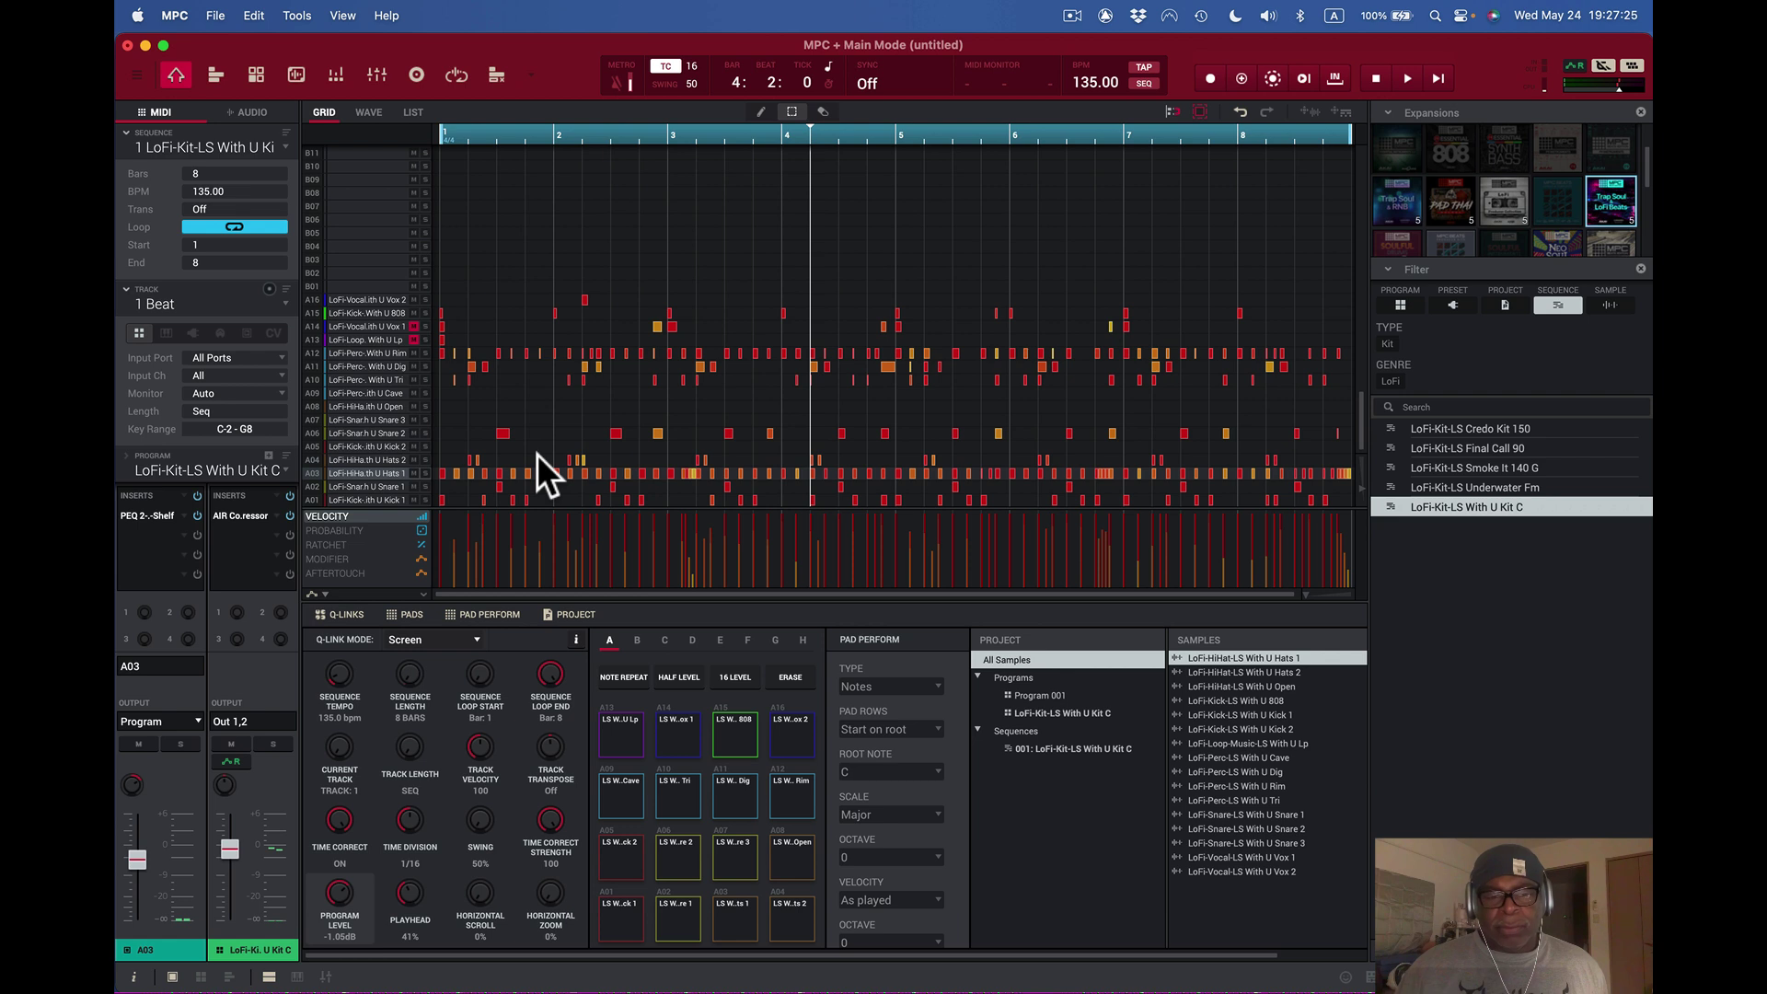
left_click(285, 299)
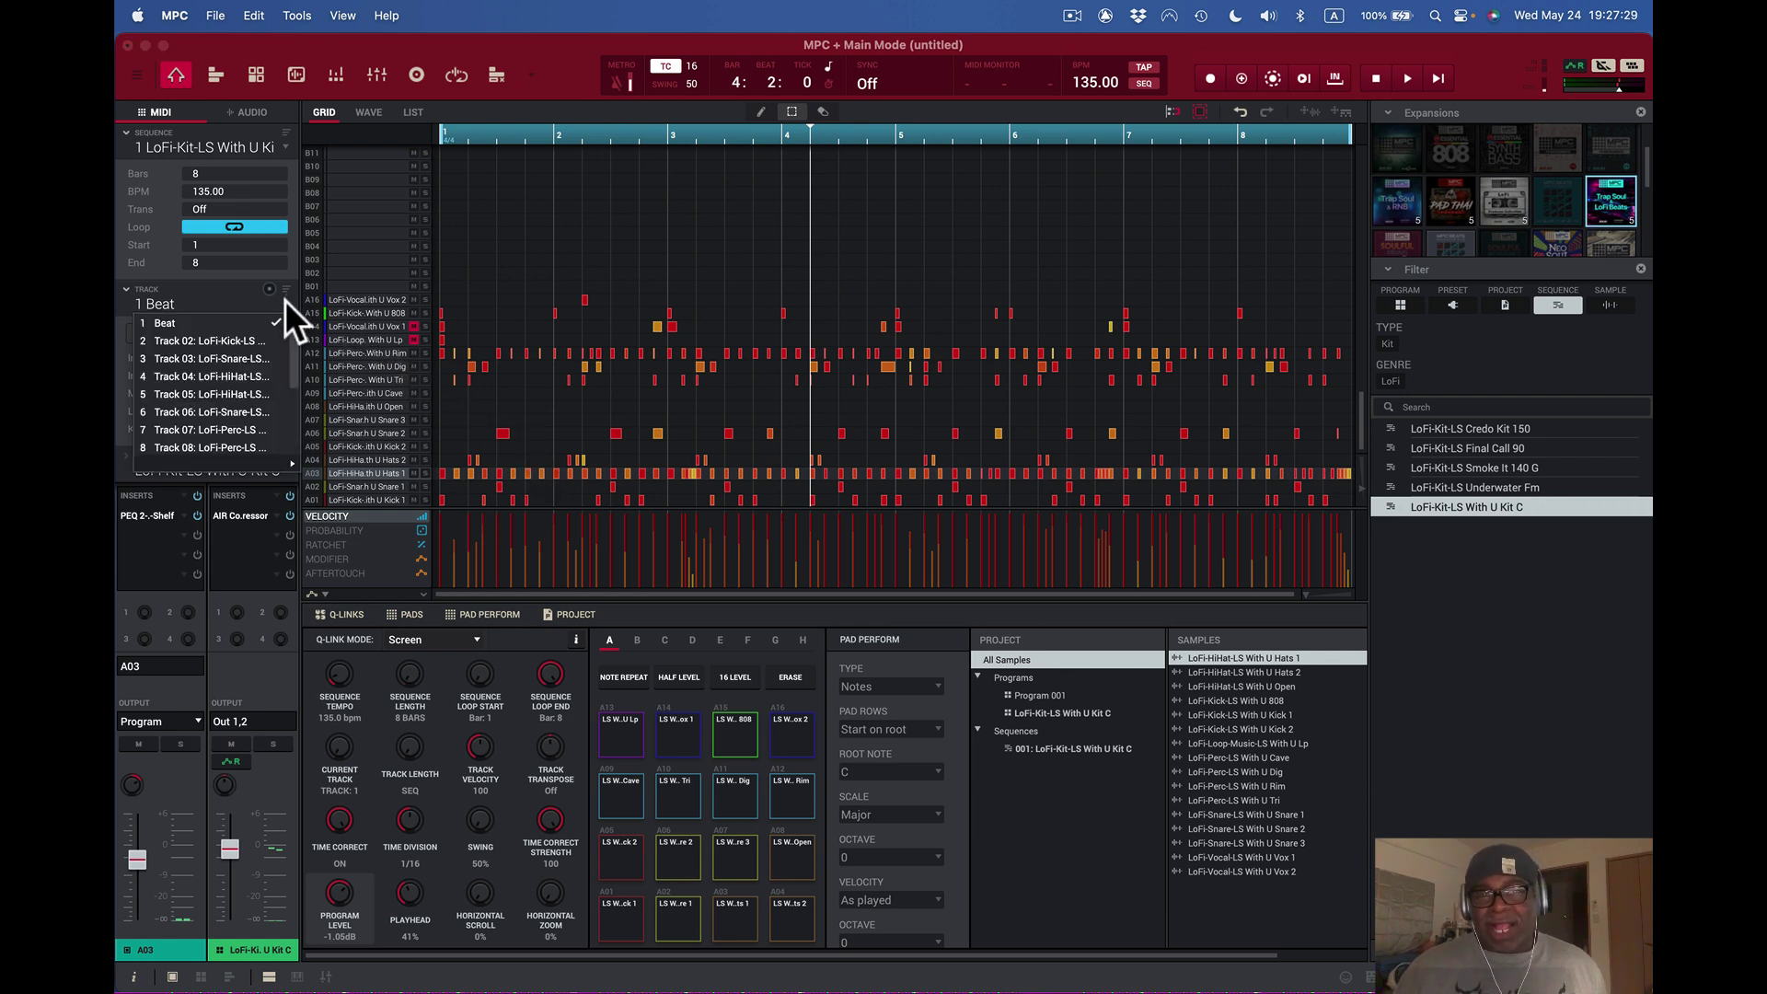
mouse_move(295, 339)
left_mouse_down()
mouse_move(289, 404)
mouse_move(311, 320)
left_mouse_up()
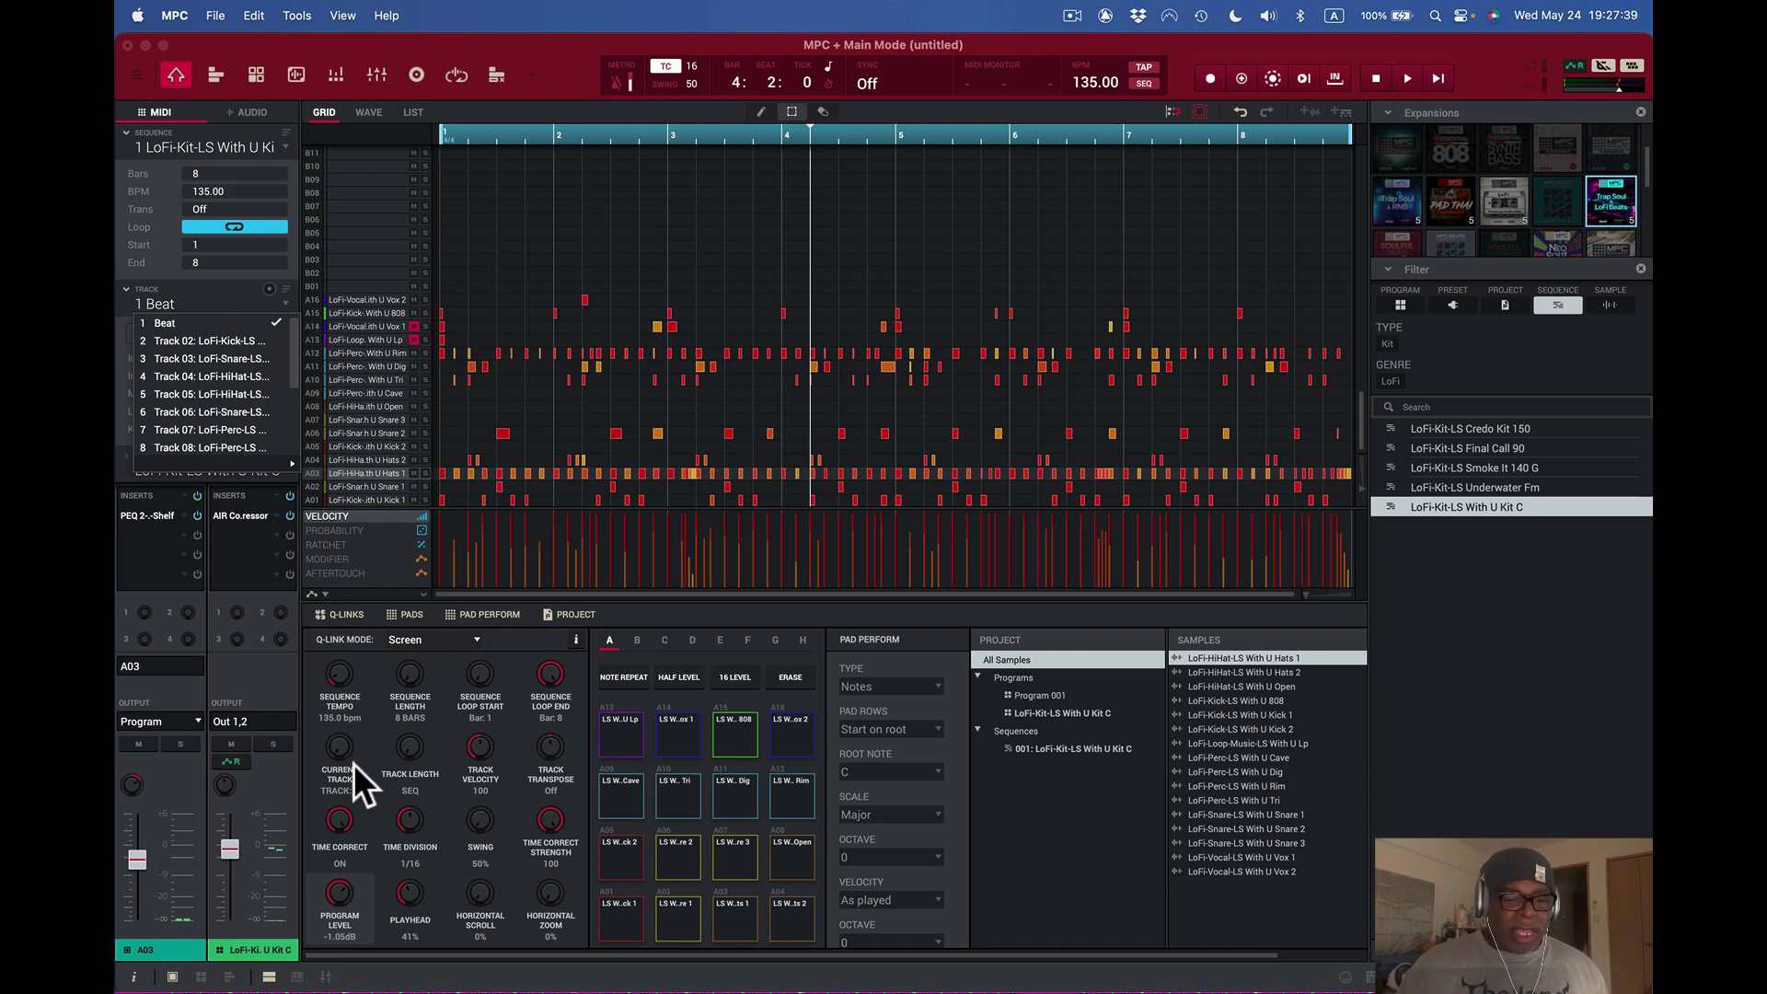
- Open the mixer window, enlarge it to full screen and show the pads beneath the program's pad channels
left_click(327, 977)
left_click(326, 978)
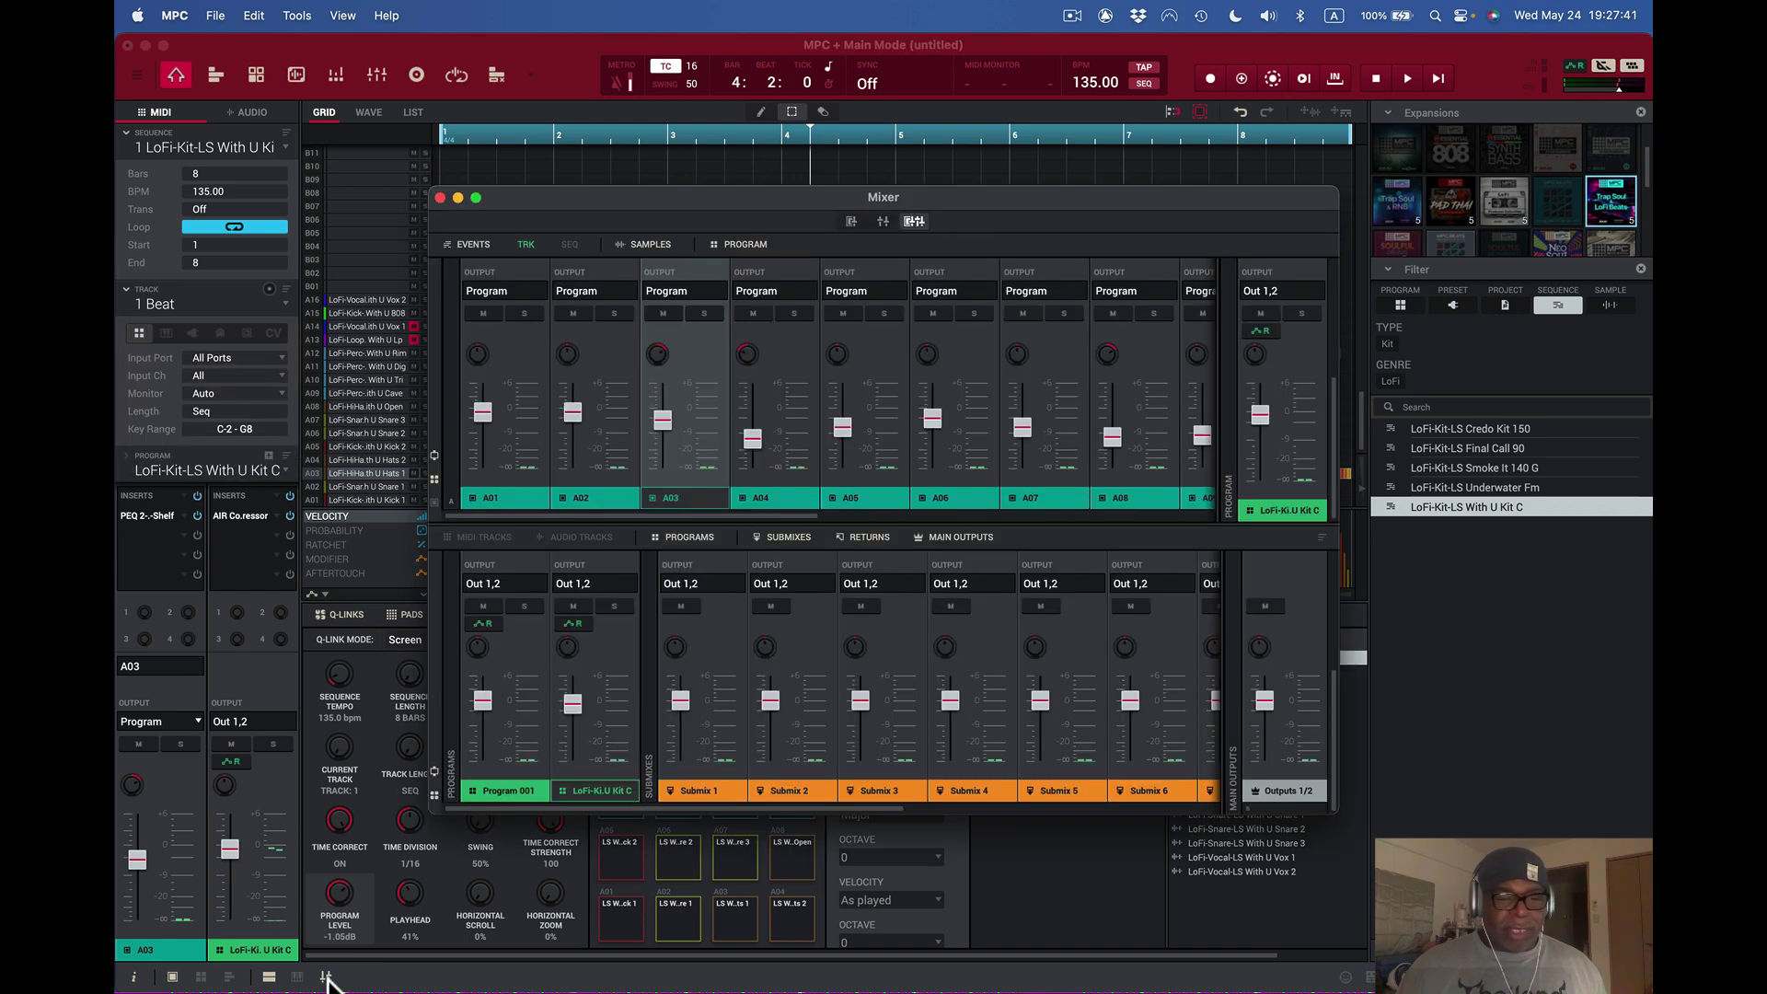
left_click(475, 197)
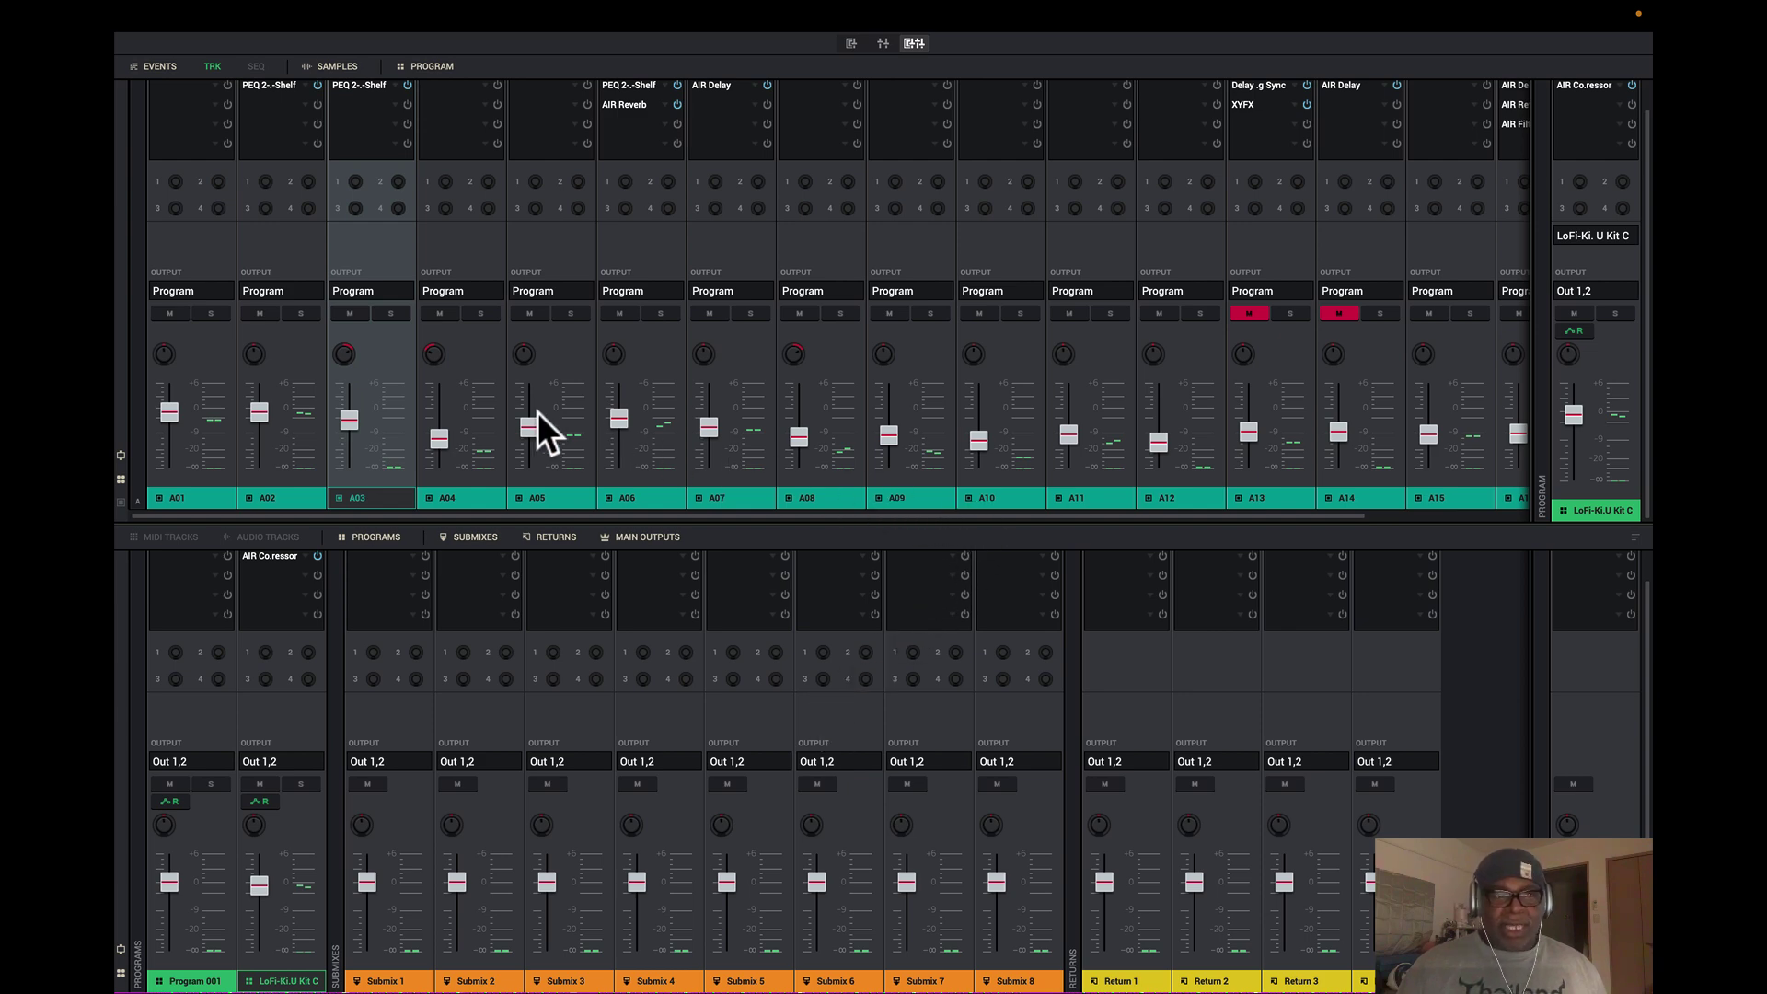
left_click(121, 499)
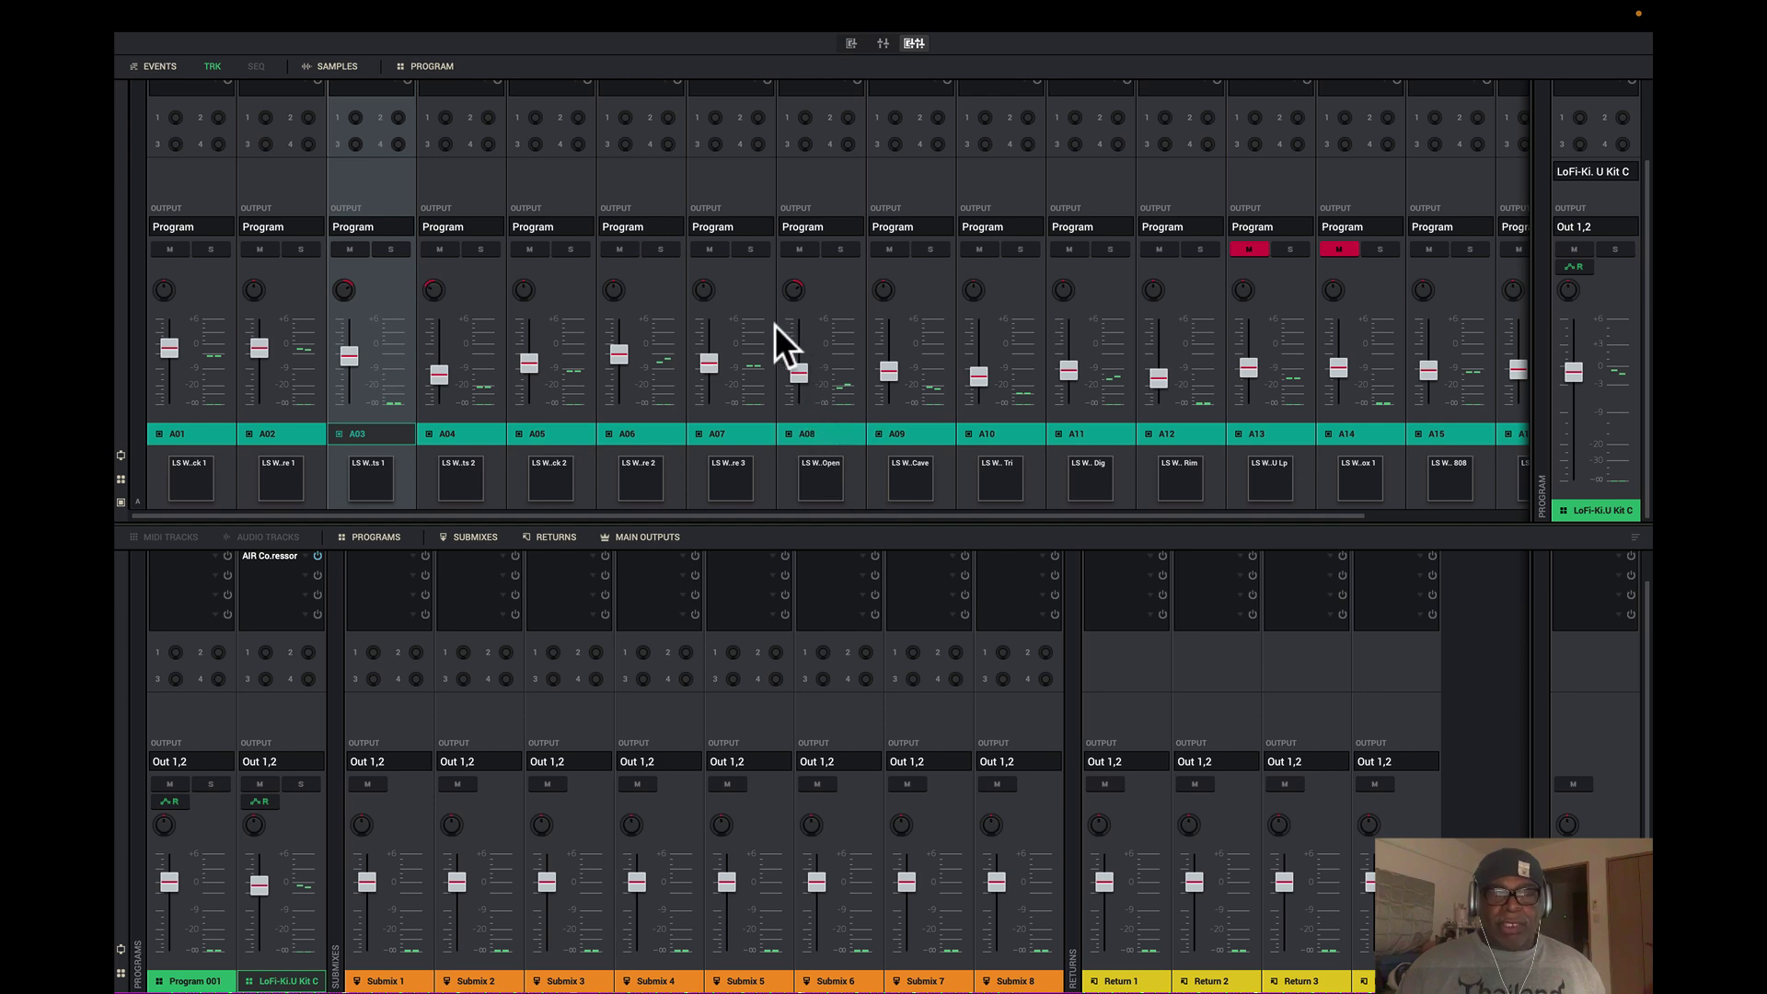
scroll(774, 324, "up", 2)
scroll(869, 254, "up", 1)
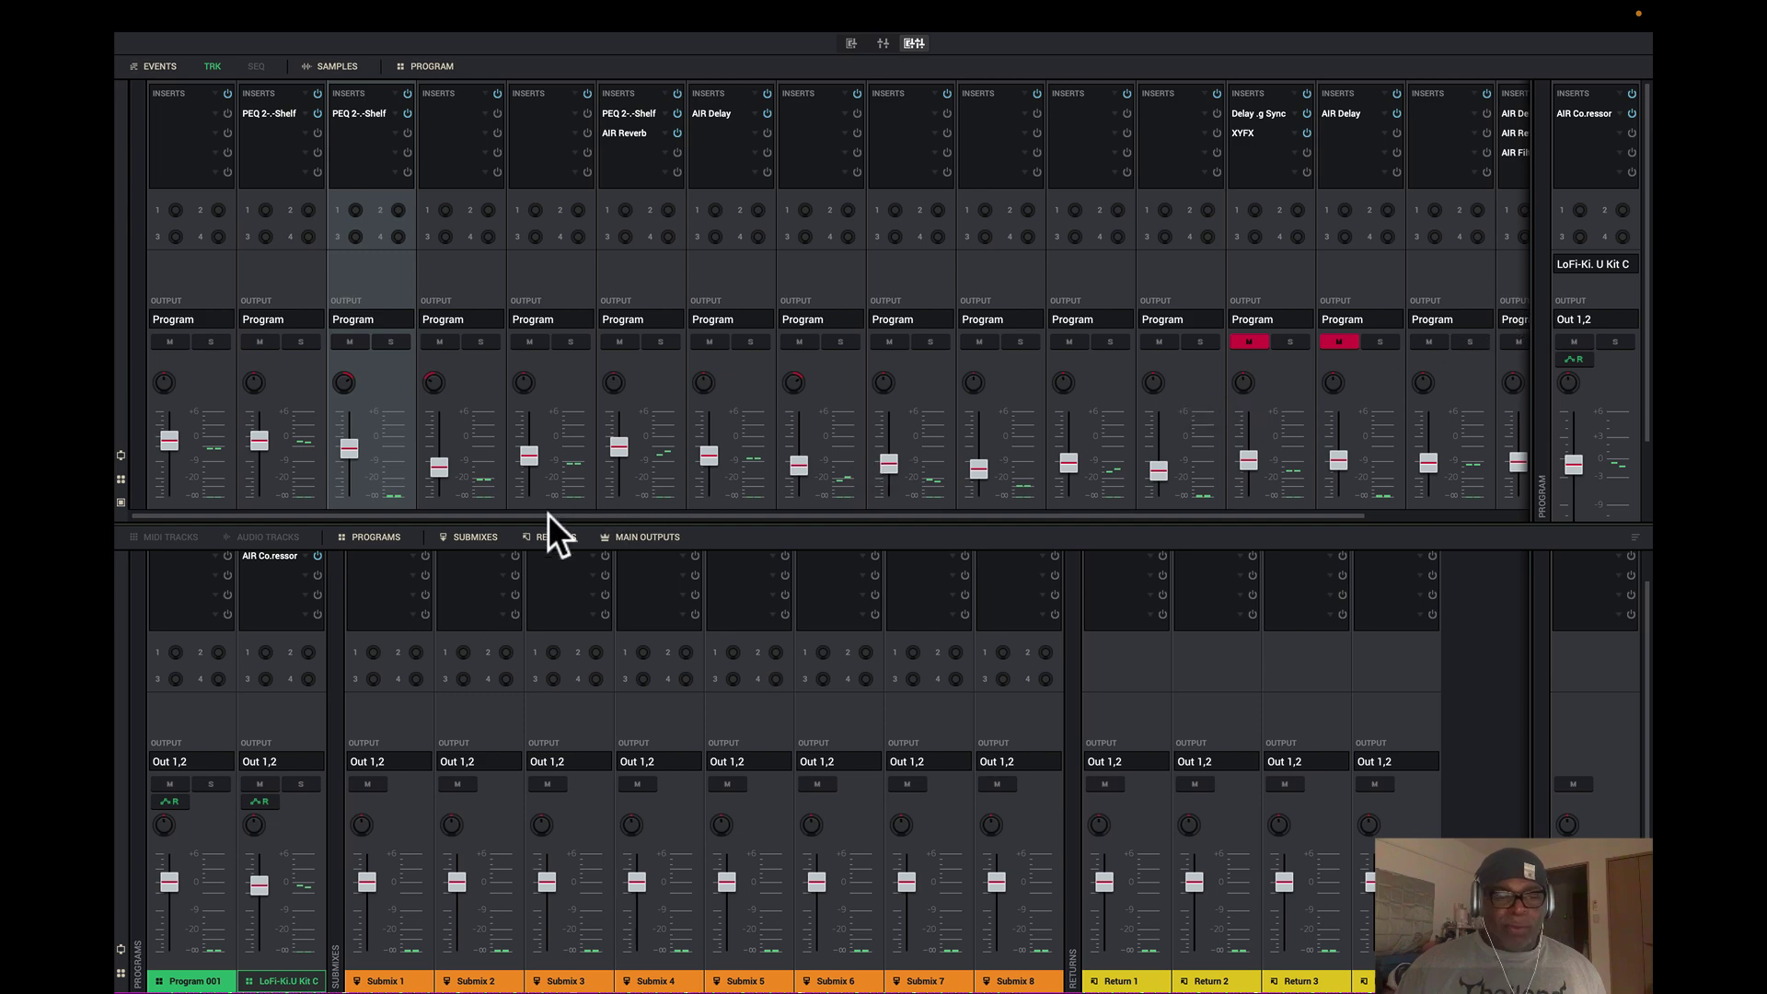
- Show the MIDI track channels in the lower mixer section and look across the exploded tracks during playback
left_click(167, 539)
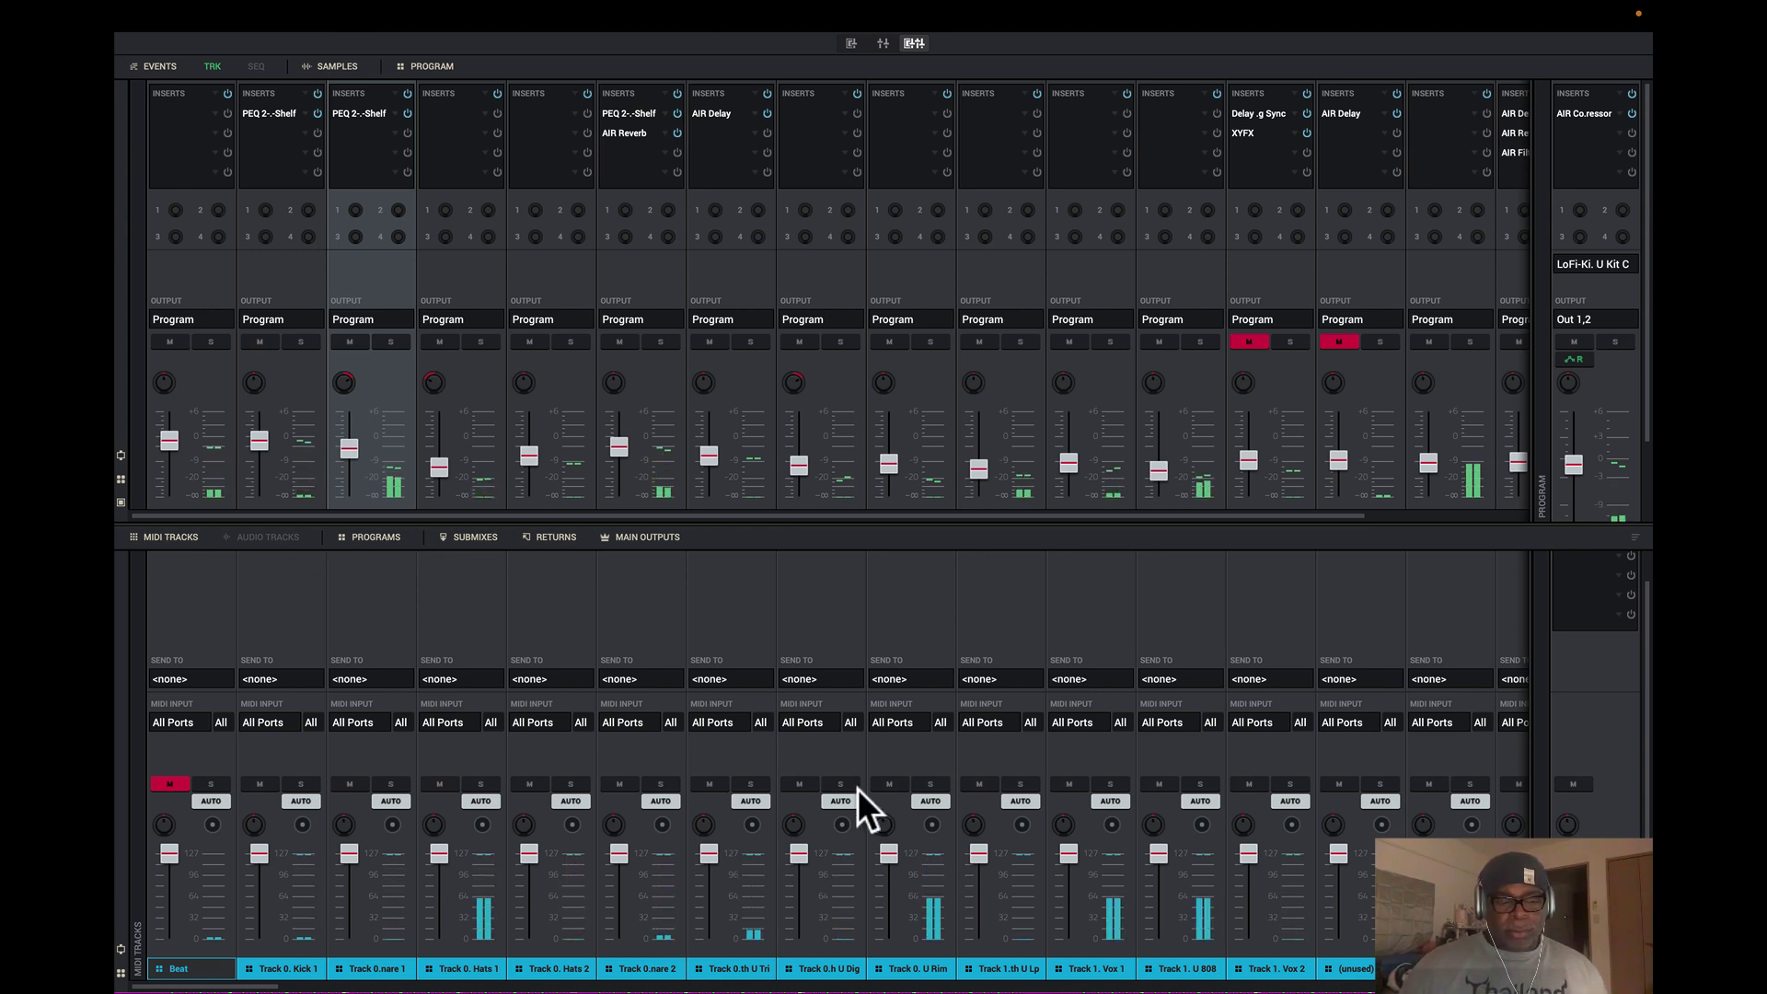
scroll(819, 731, "right", 2)
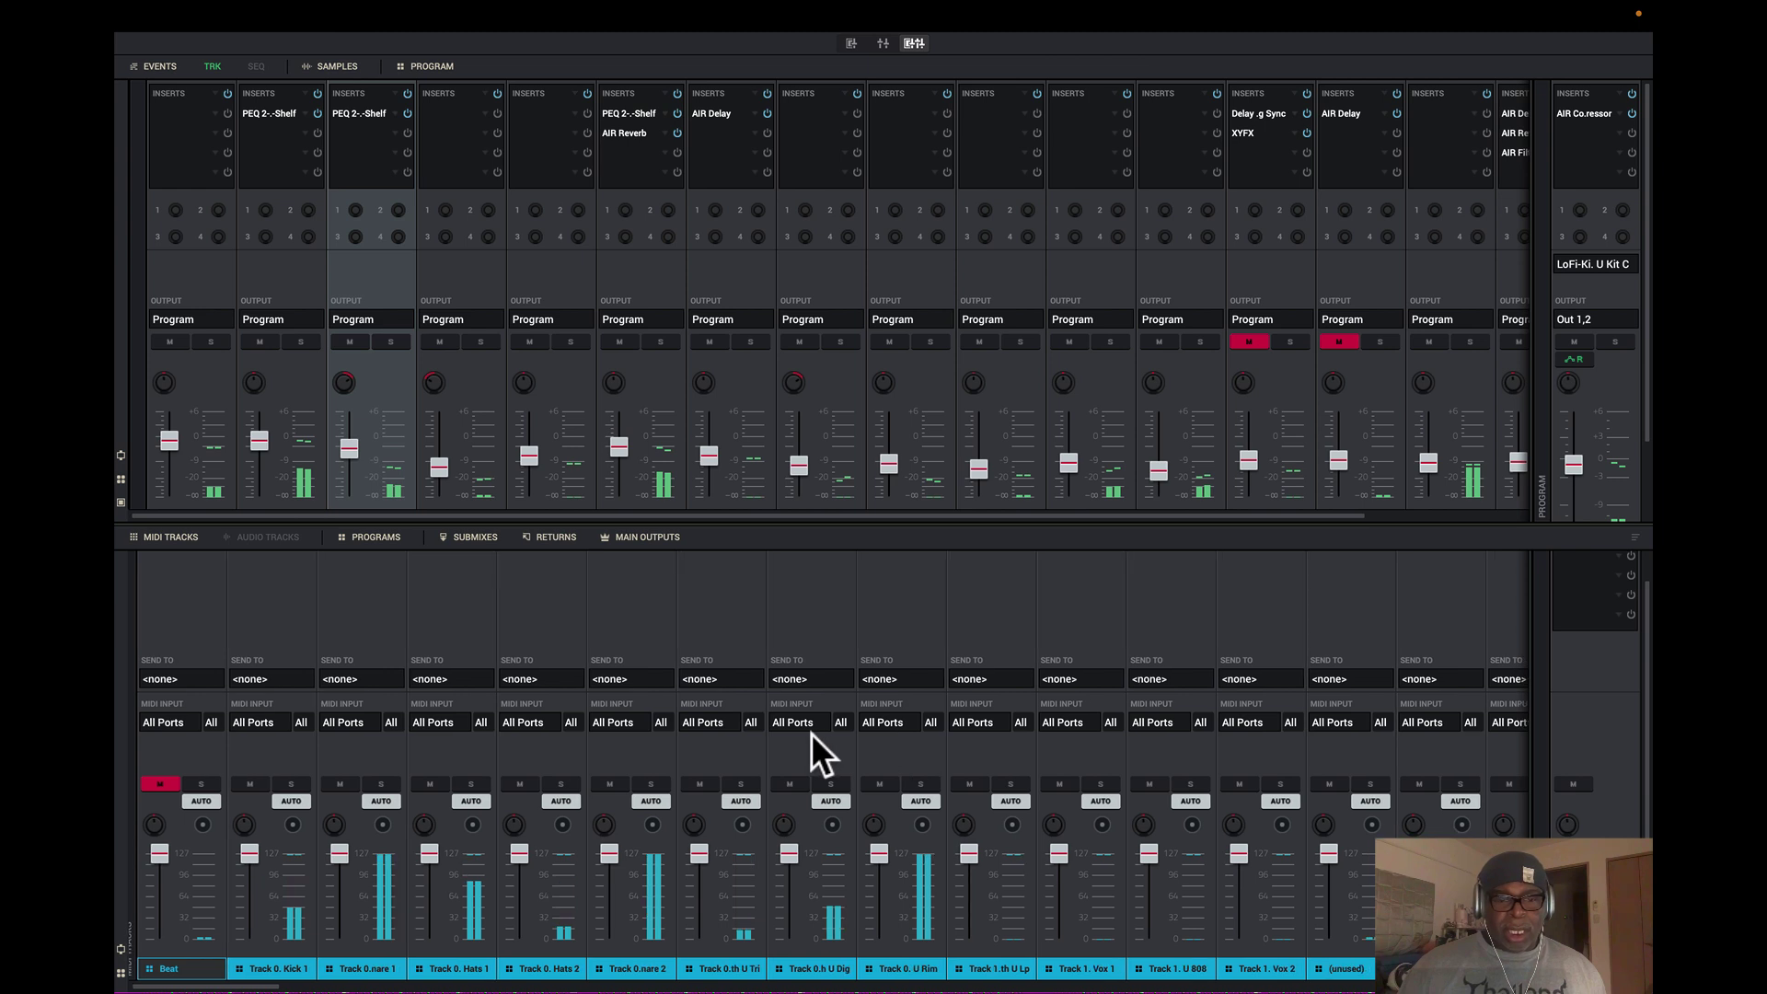
scroll(810, 733, "right", 5)
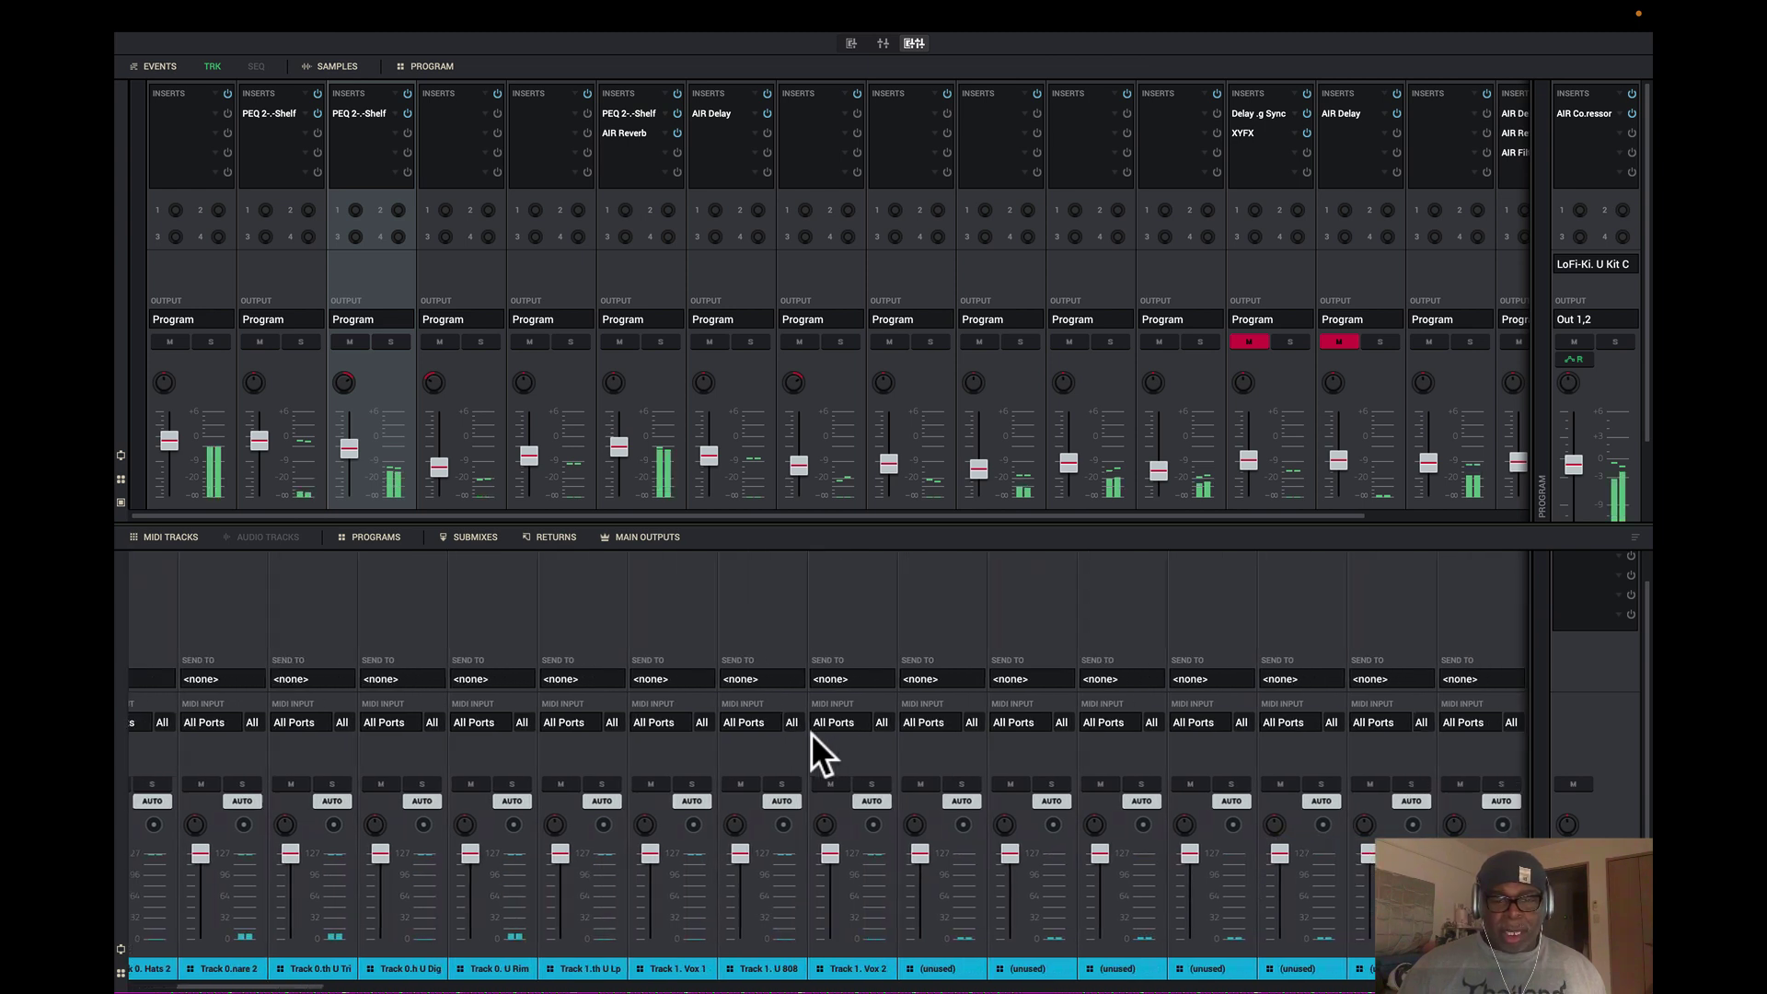
scroll(810, 732, "up", 1)
scroll(810, 733, "left", 5)
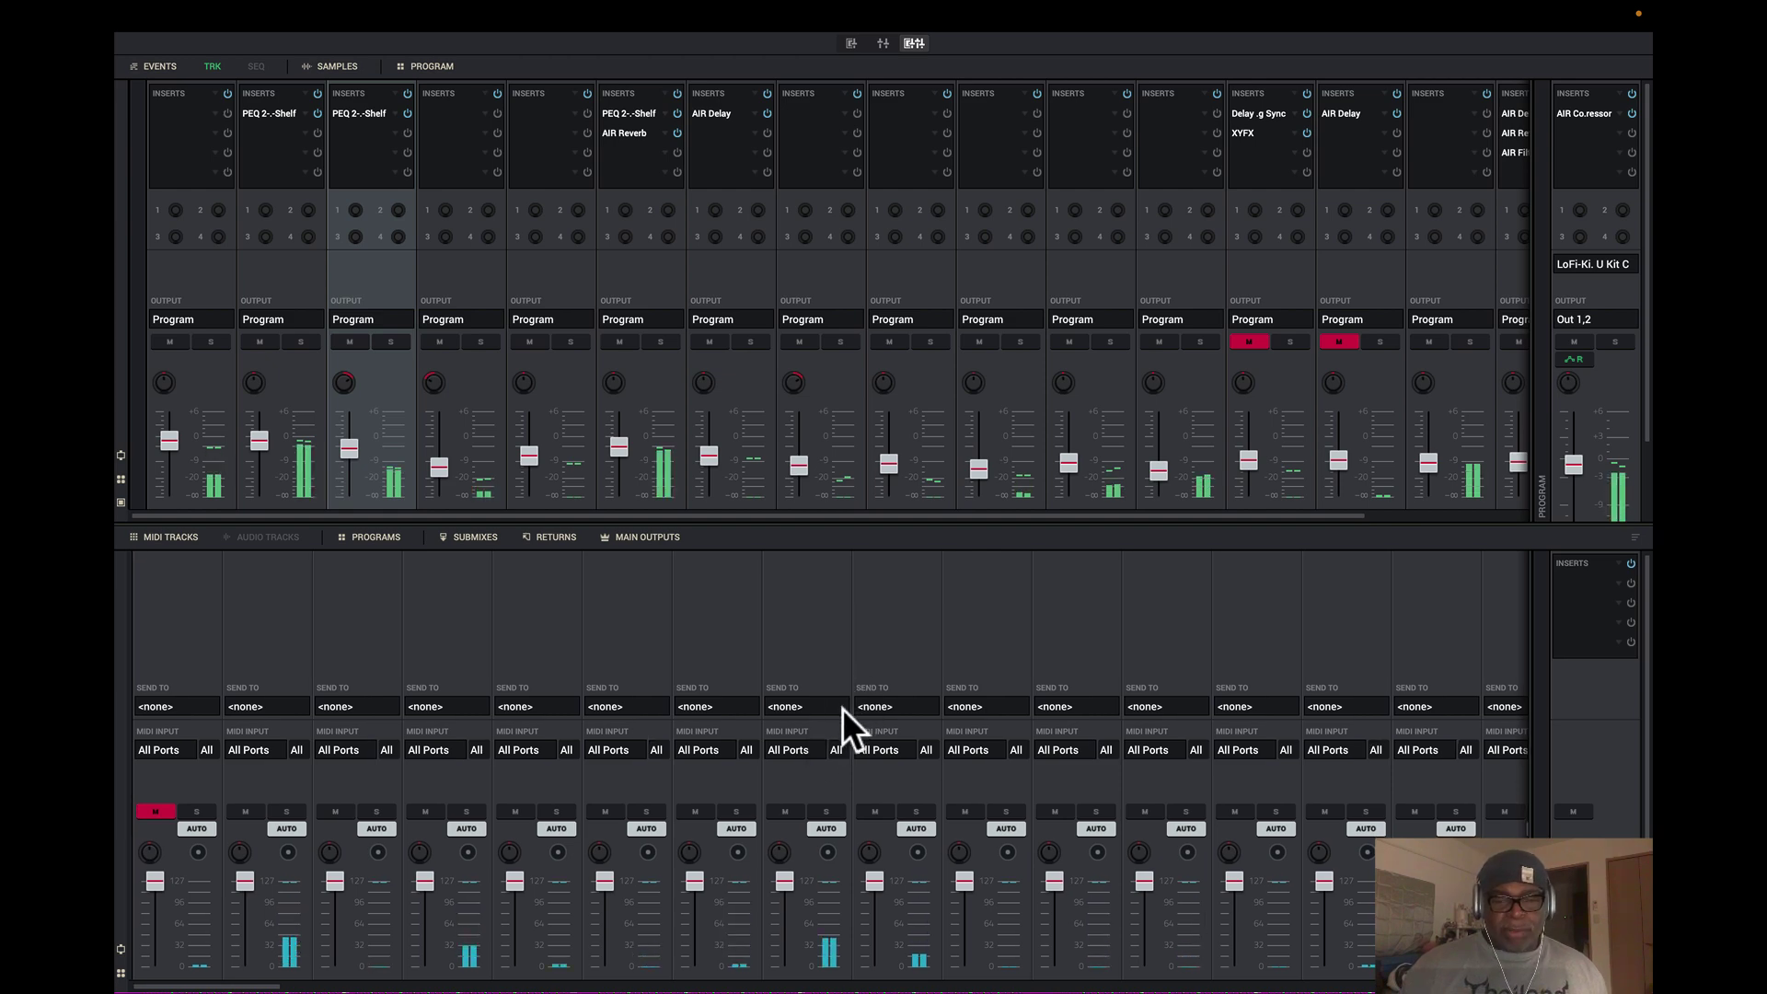
scroll(842, 709, "down", 1)
scroll(842, 709, "left", 2)
scroll(842, 708, "left", 1)
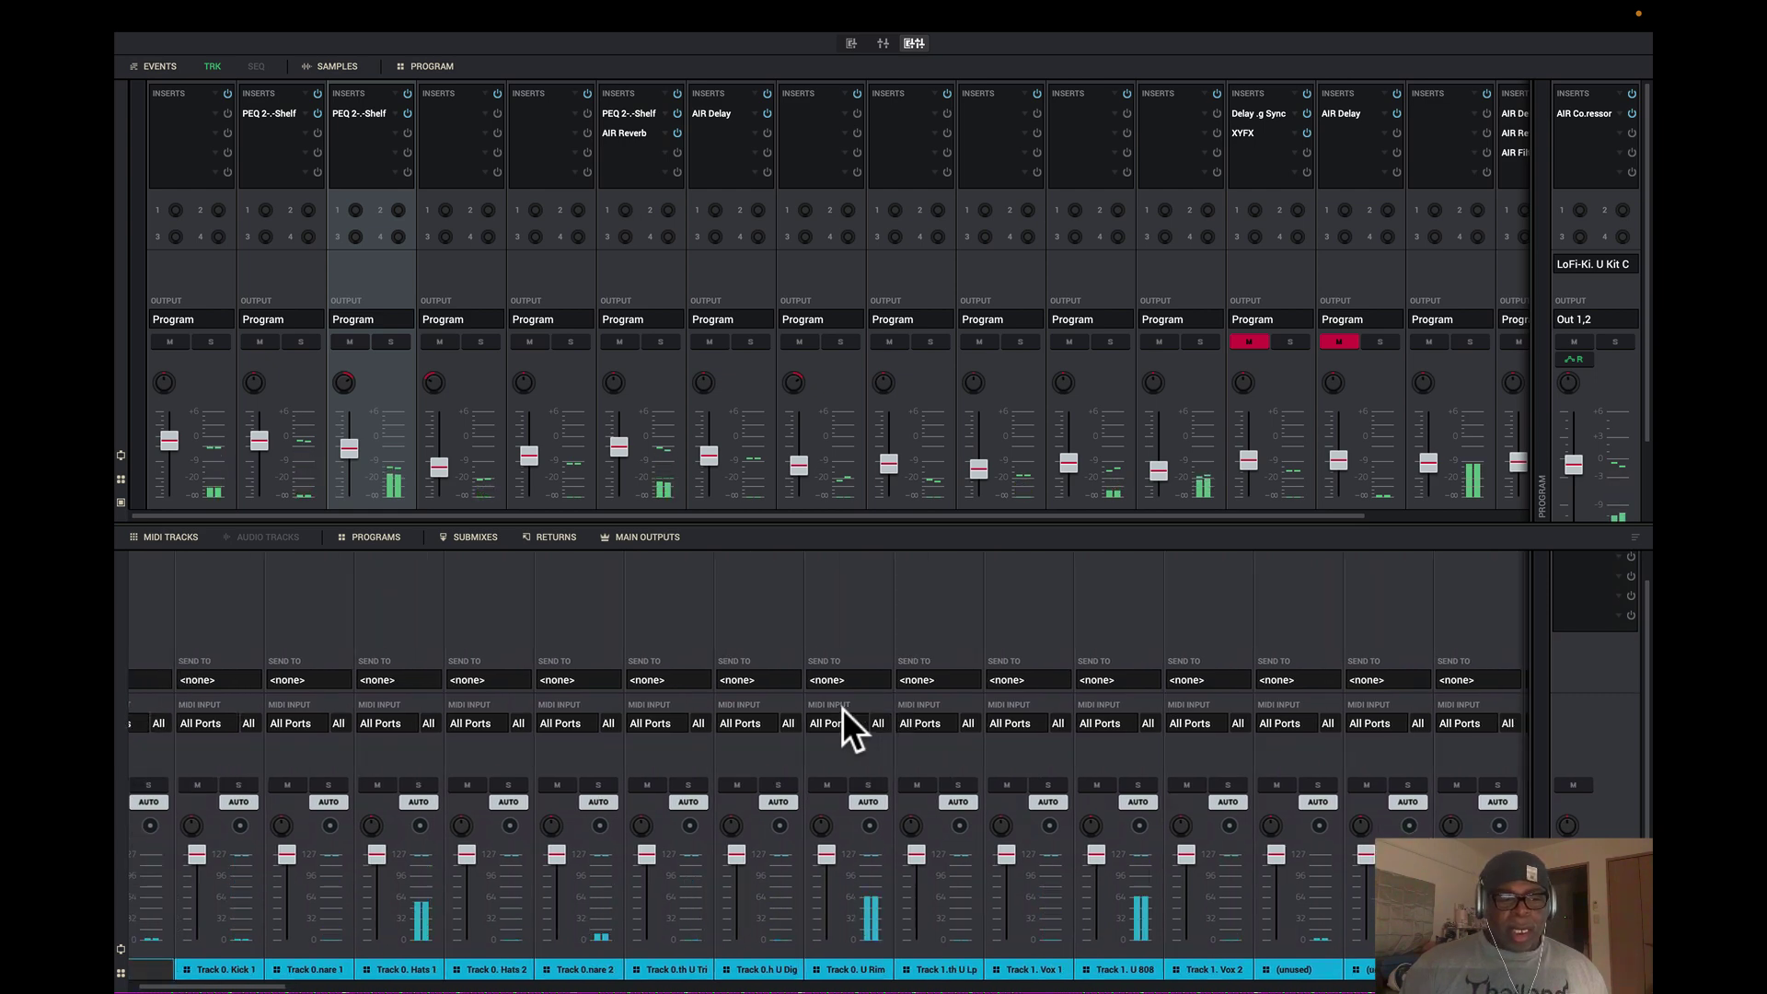
scroll(598, 668, "left", 1)
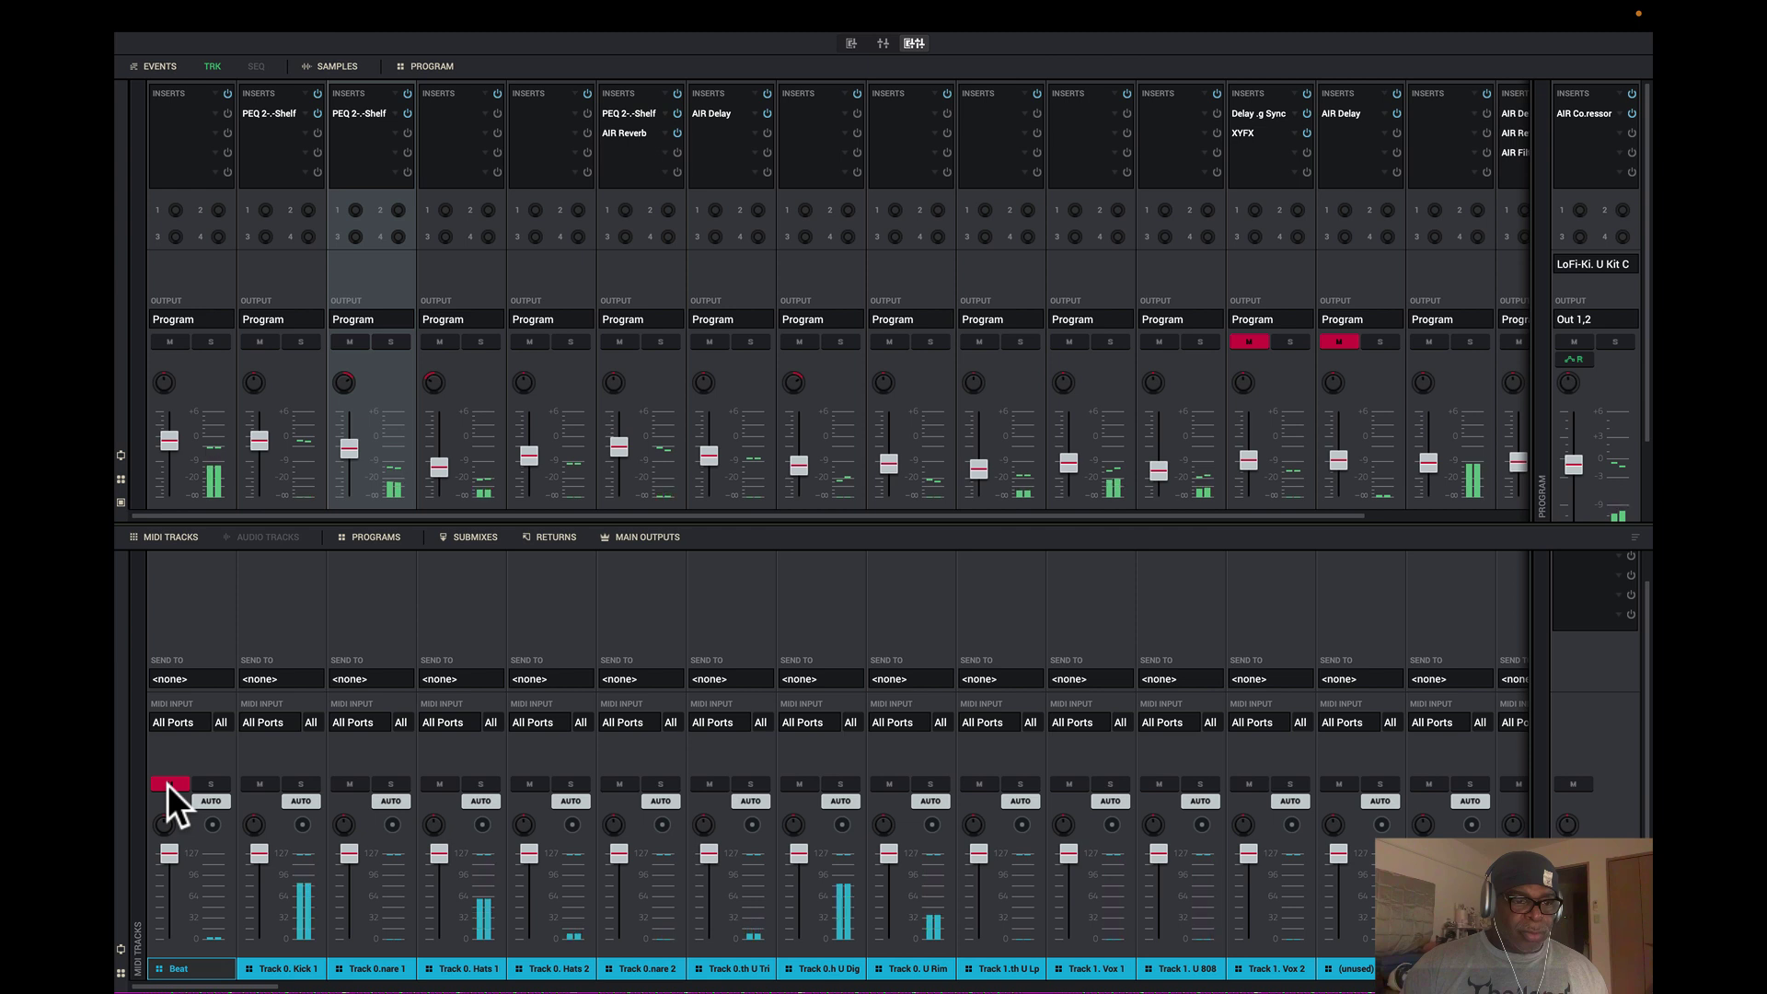
- Try muting the exploded Kick 1 and Snare 1 tracks and soloing the Beat track, releasing each again
left_click(260, 783)
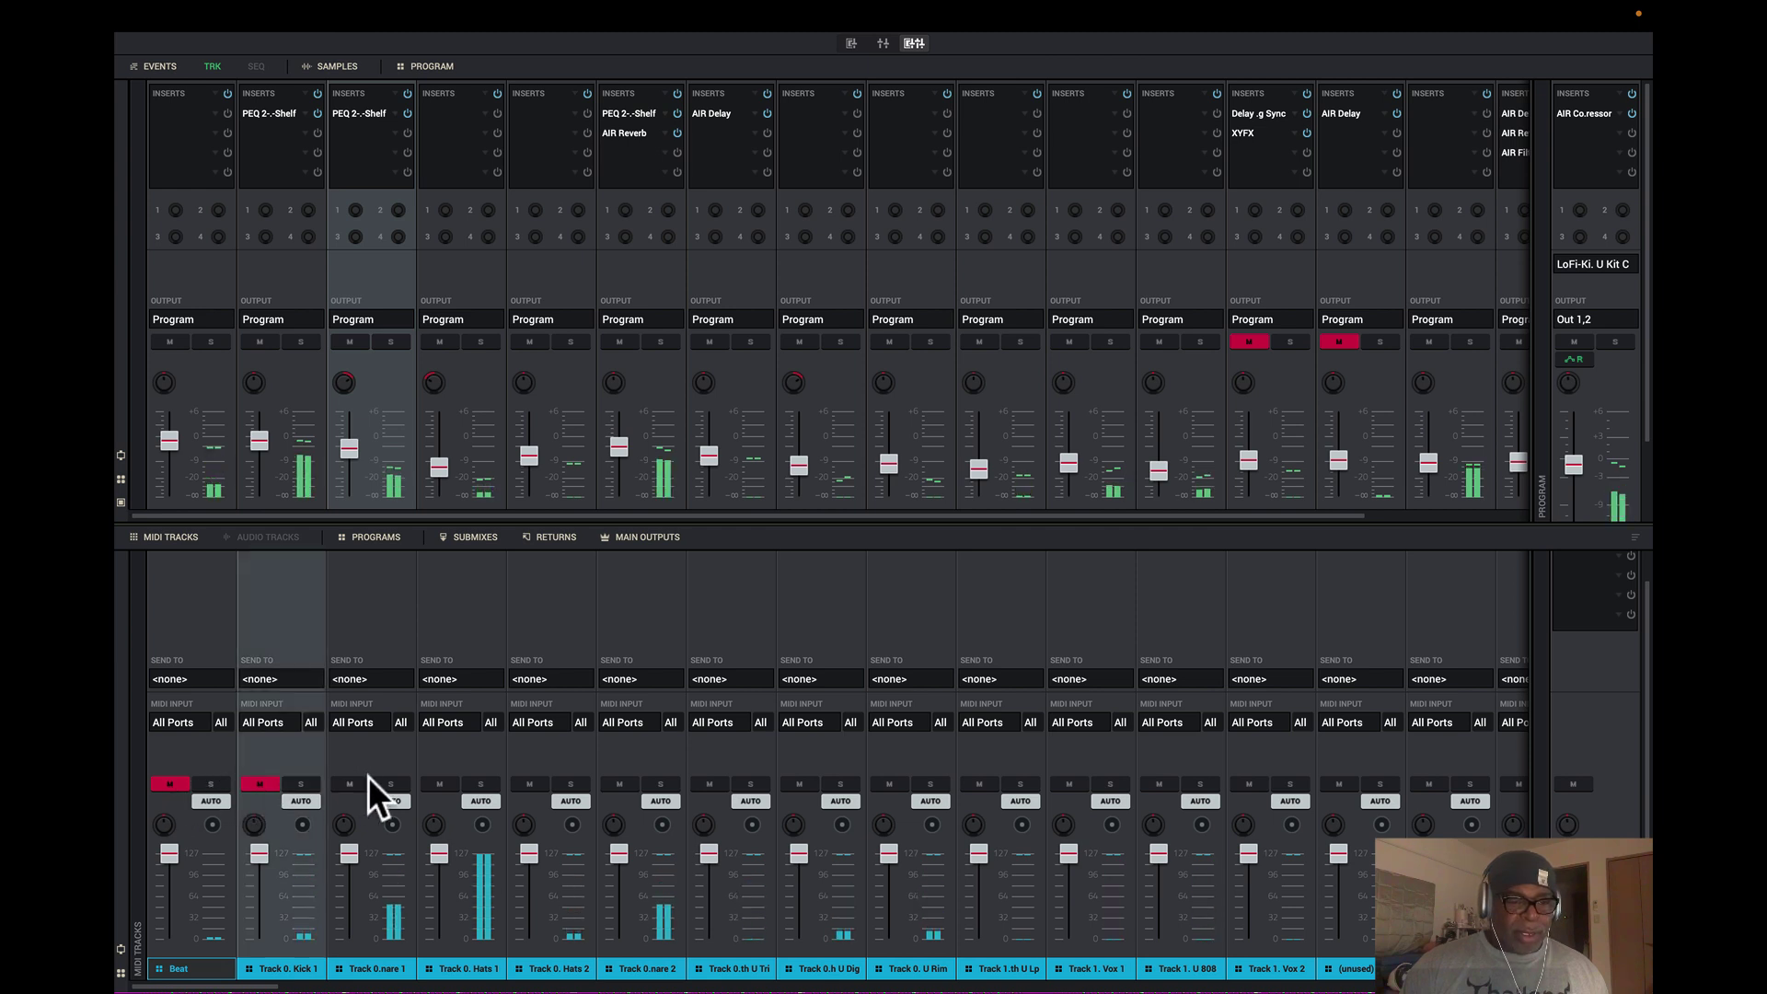
left_click(357, 781)
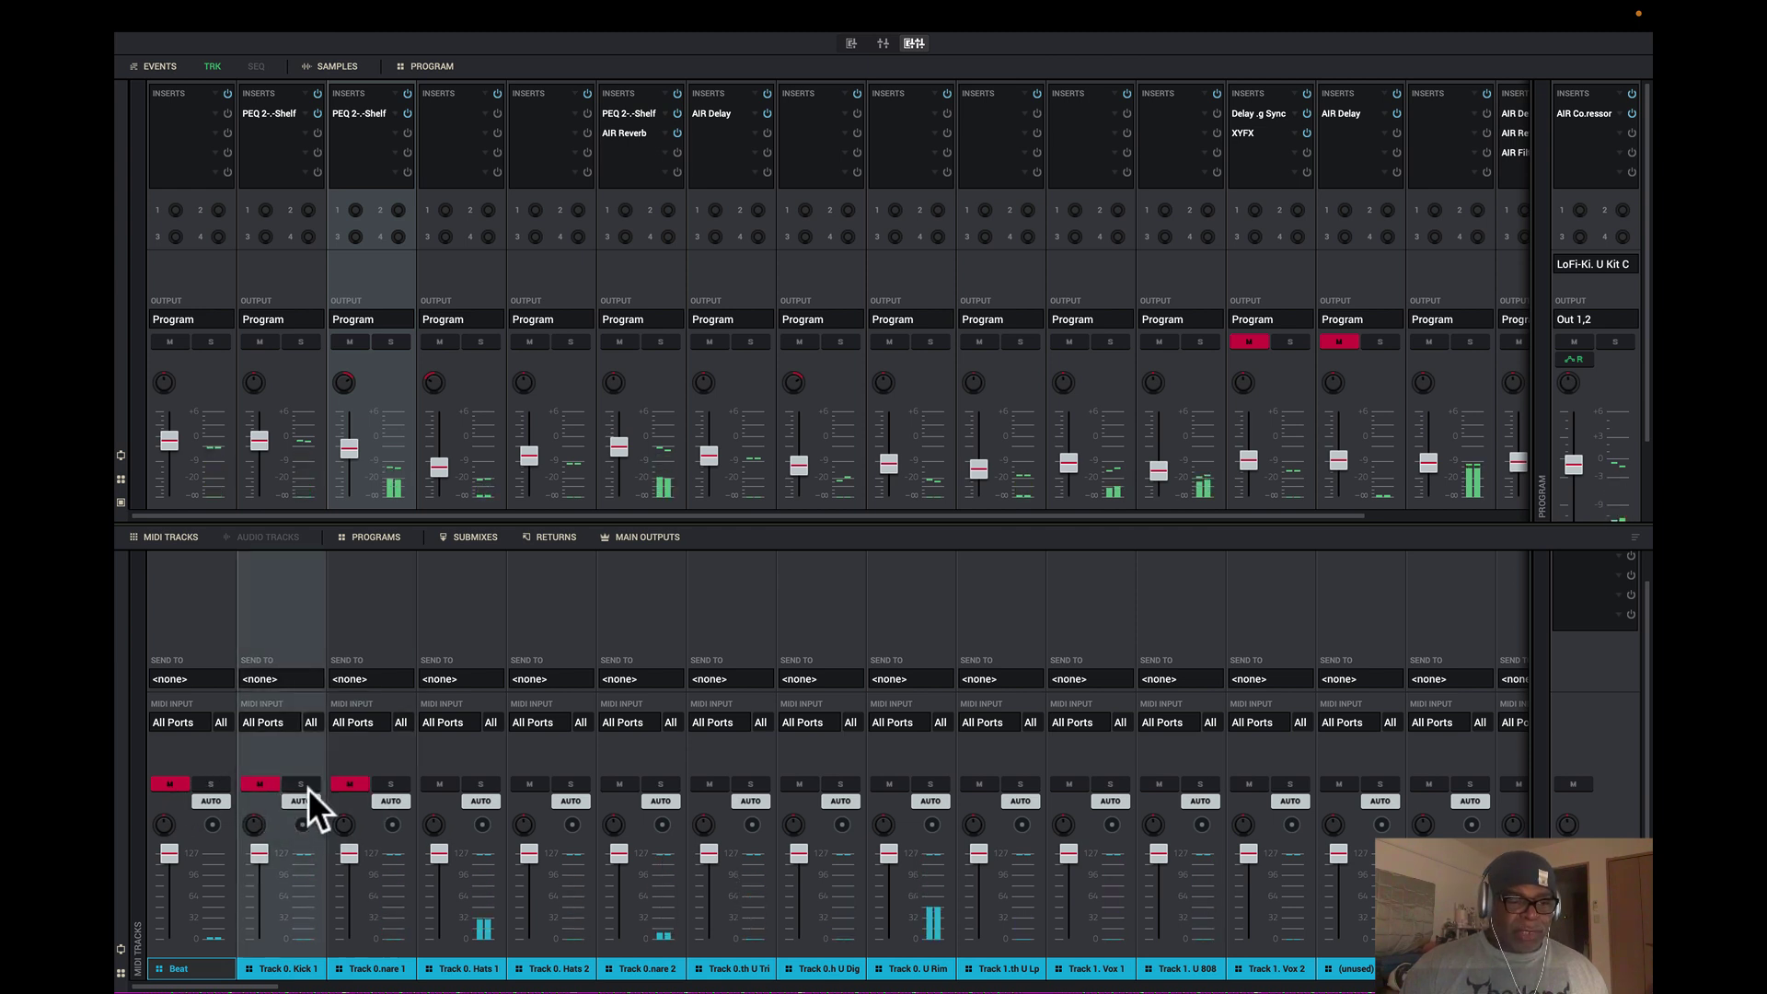
left_click(356, 787)
left_click(265, 793)
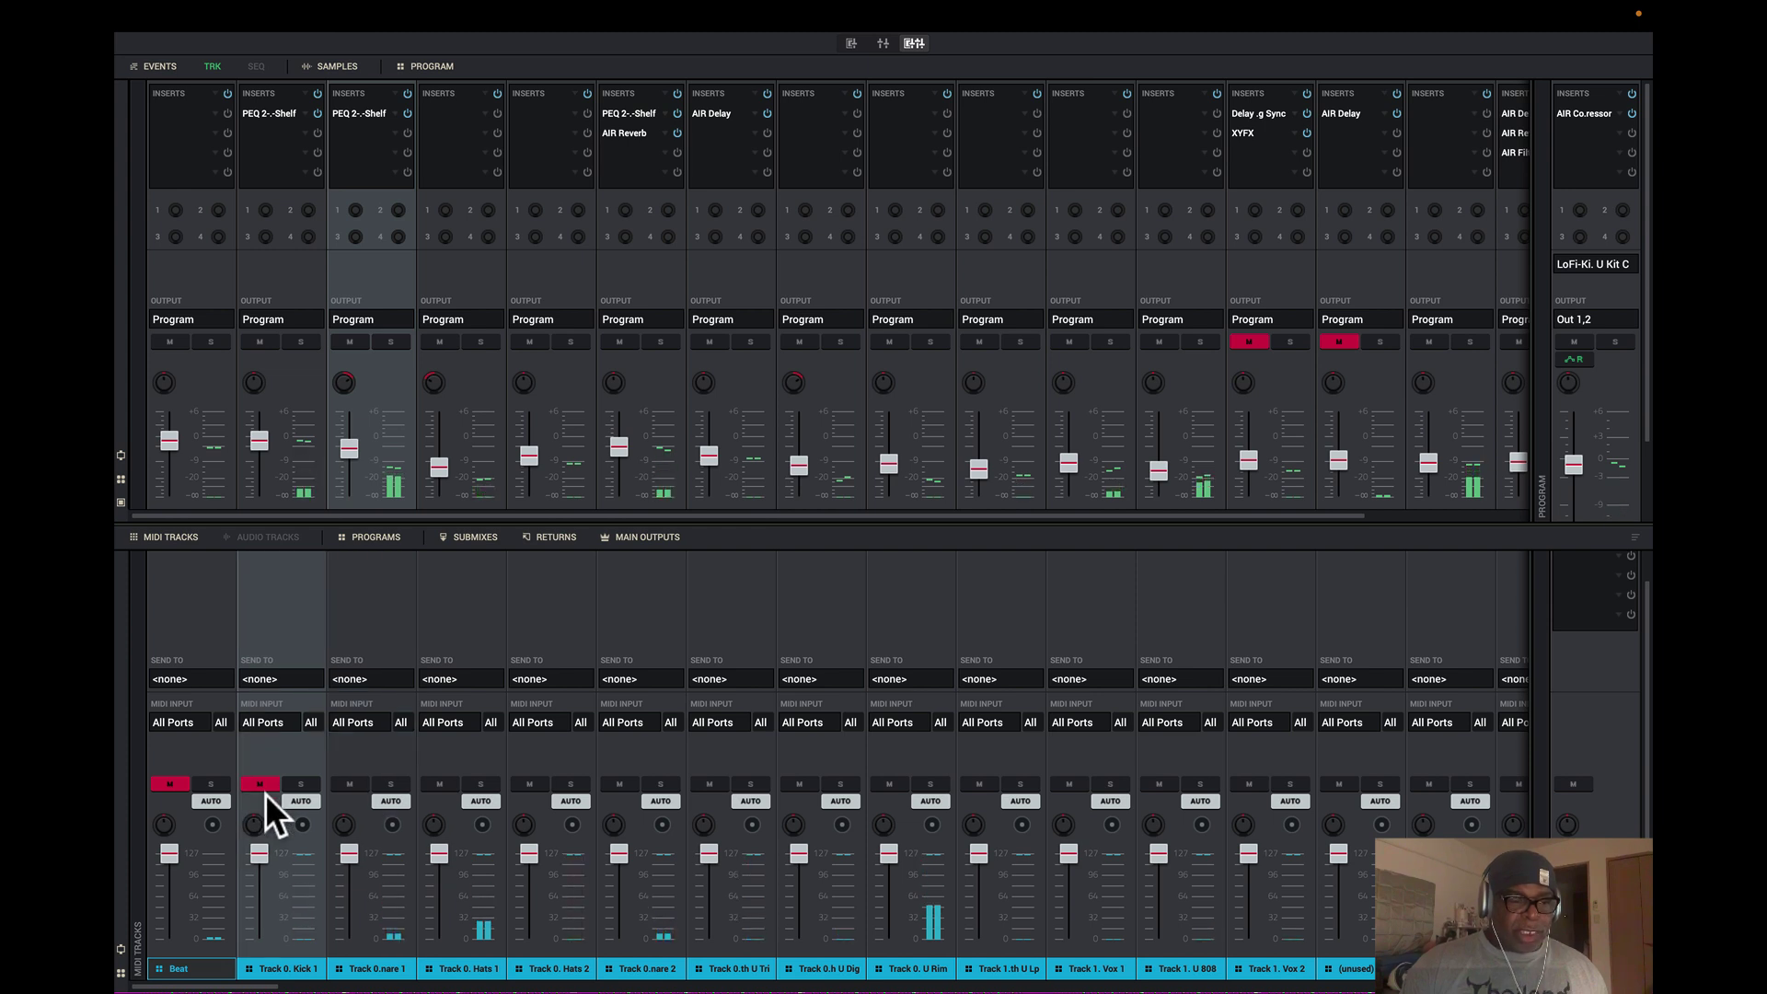
left_click(242, 785)
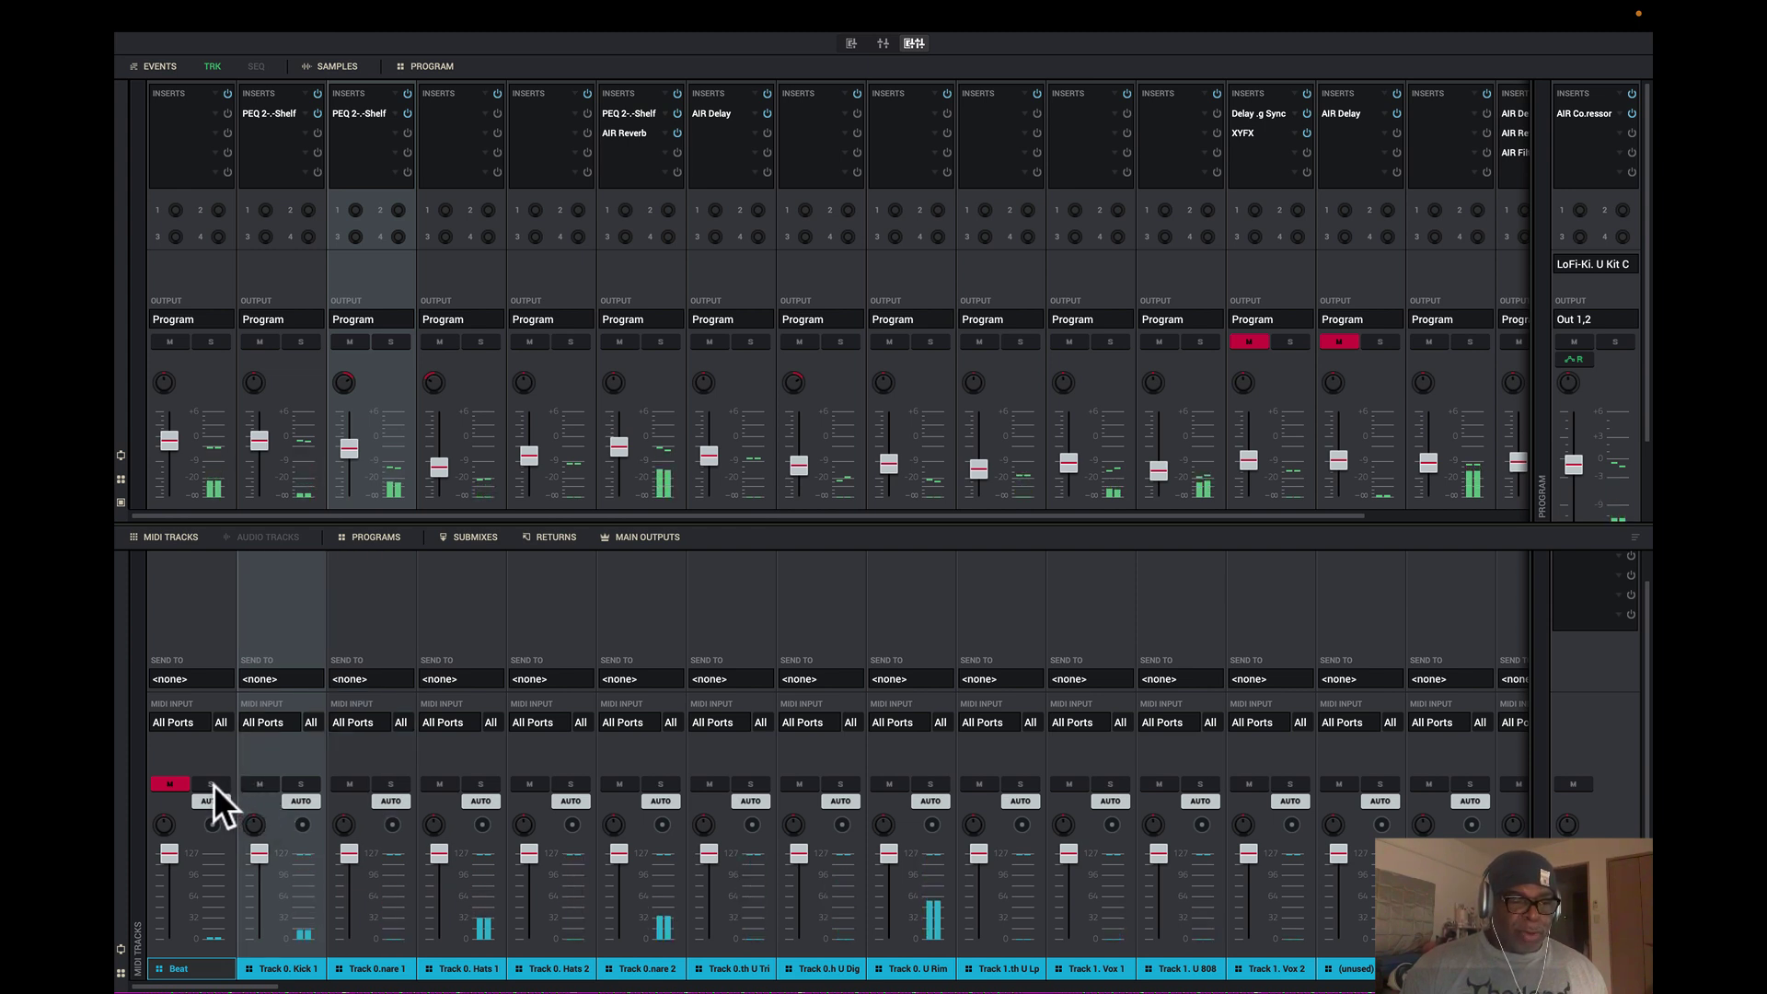
left_click(211, 785)
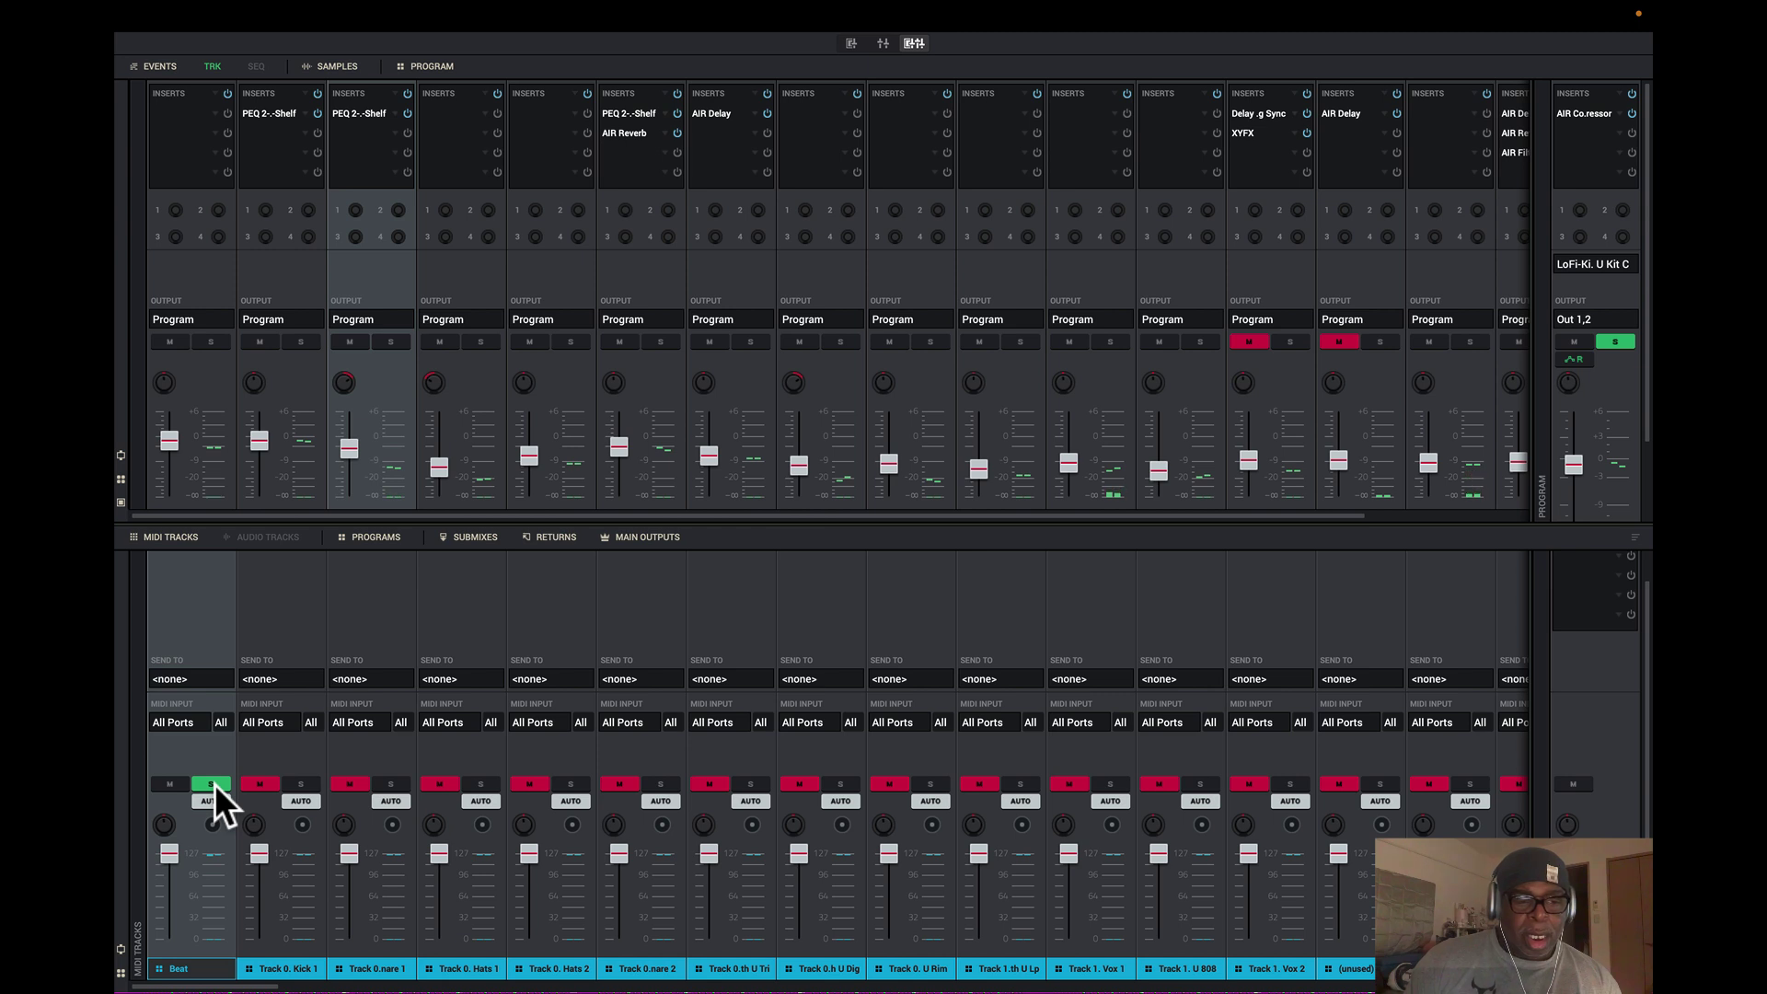
left_click(213, 784)
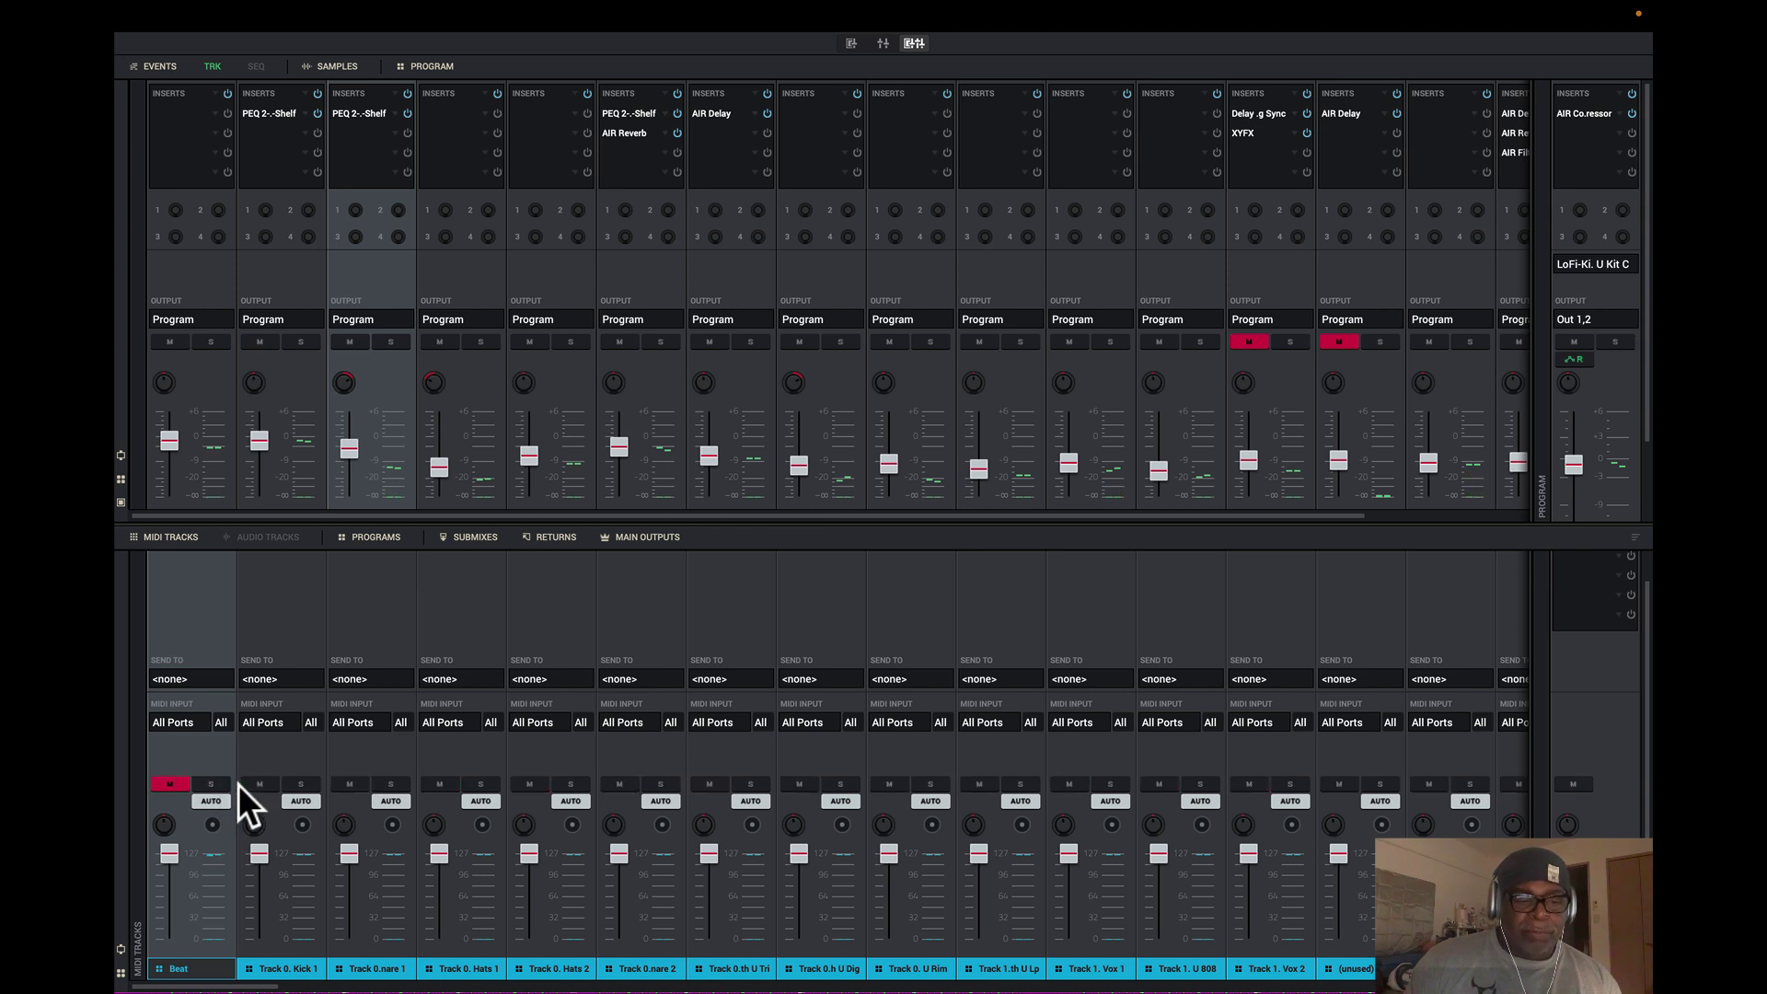
- Mute the Kick 1, Snare 1, Hats 1, Hats 2, Snare 2, Tri, Rim, Lp and Vox 1 MIDI tracks one after another
left_click(265, 783)
left_click(351, 782)
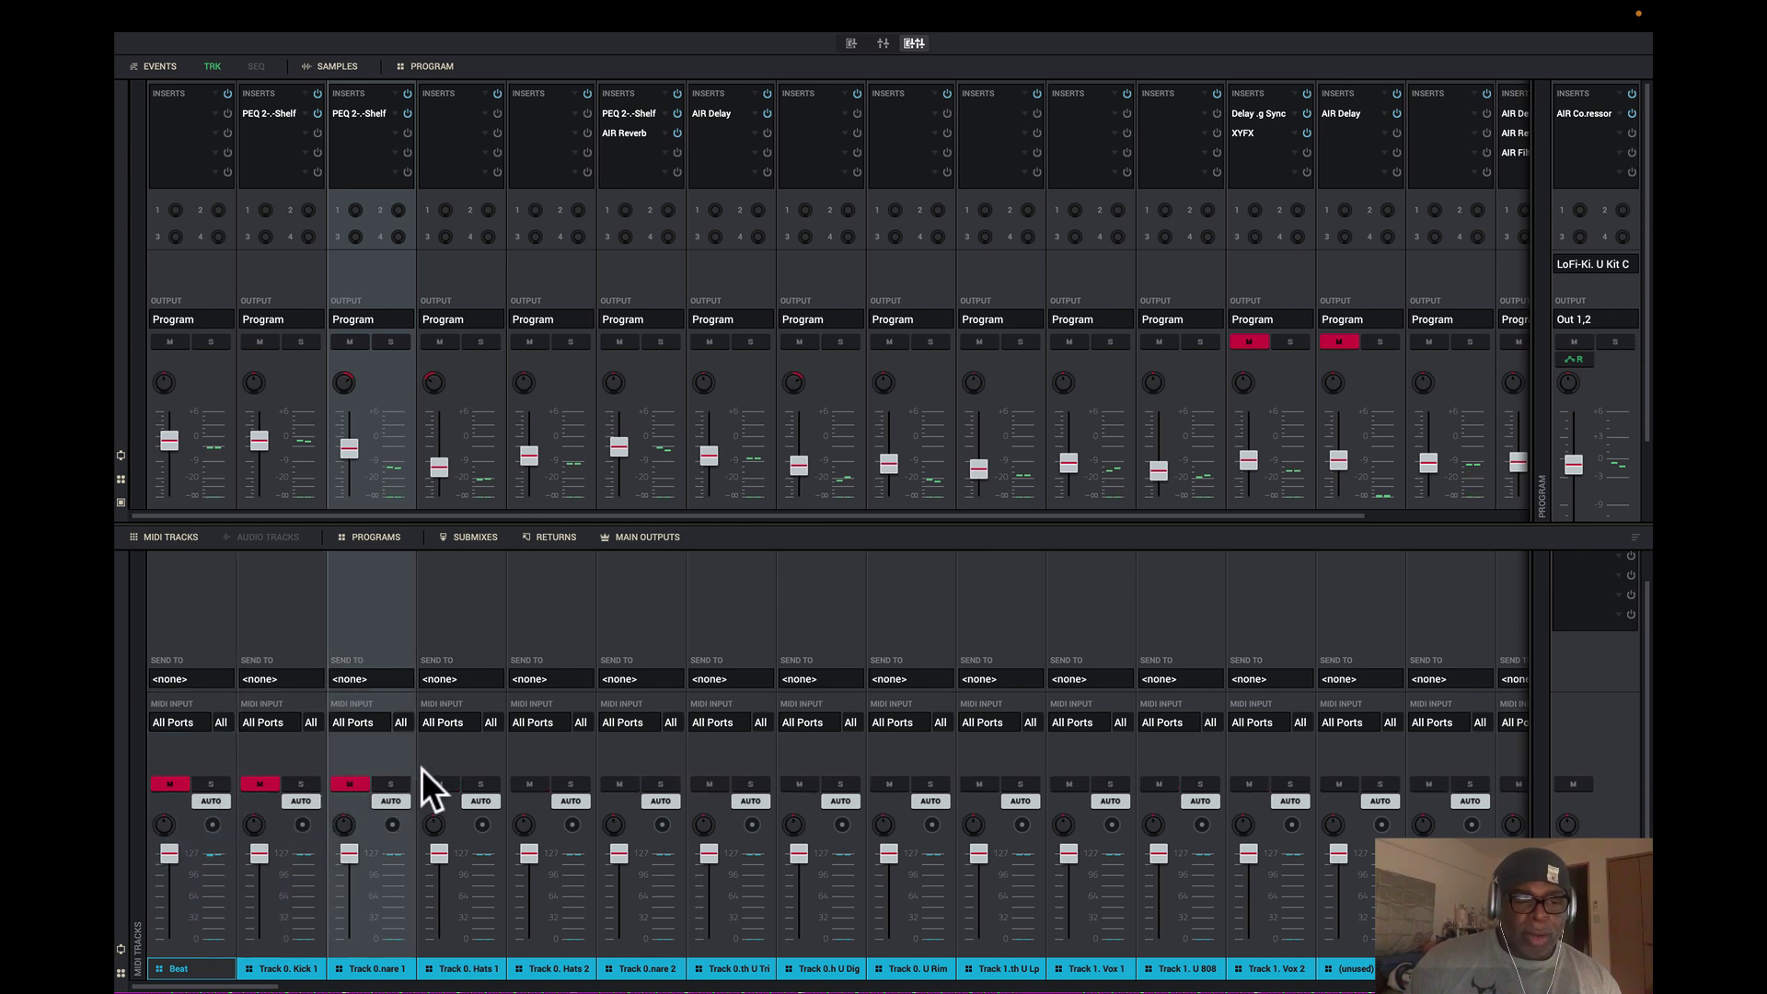
left_click(439, 783)
left_click(532, 786)
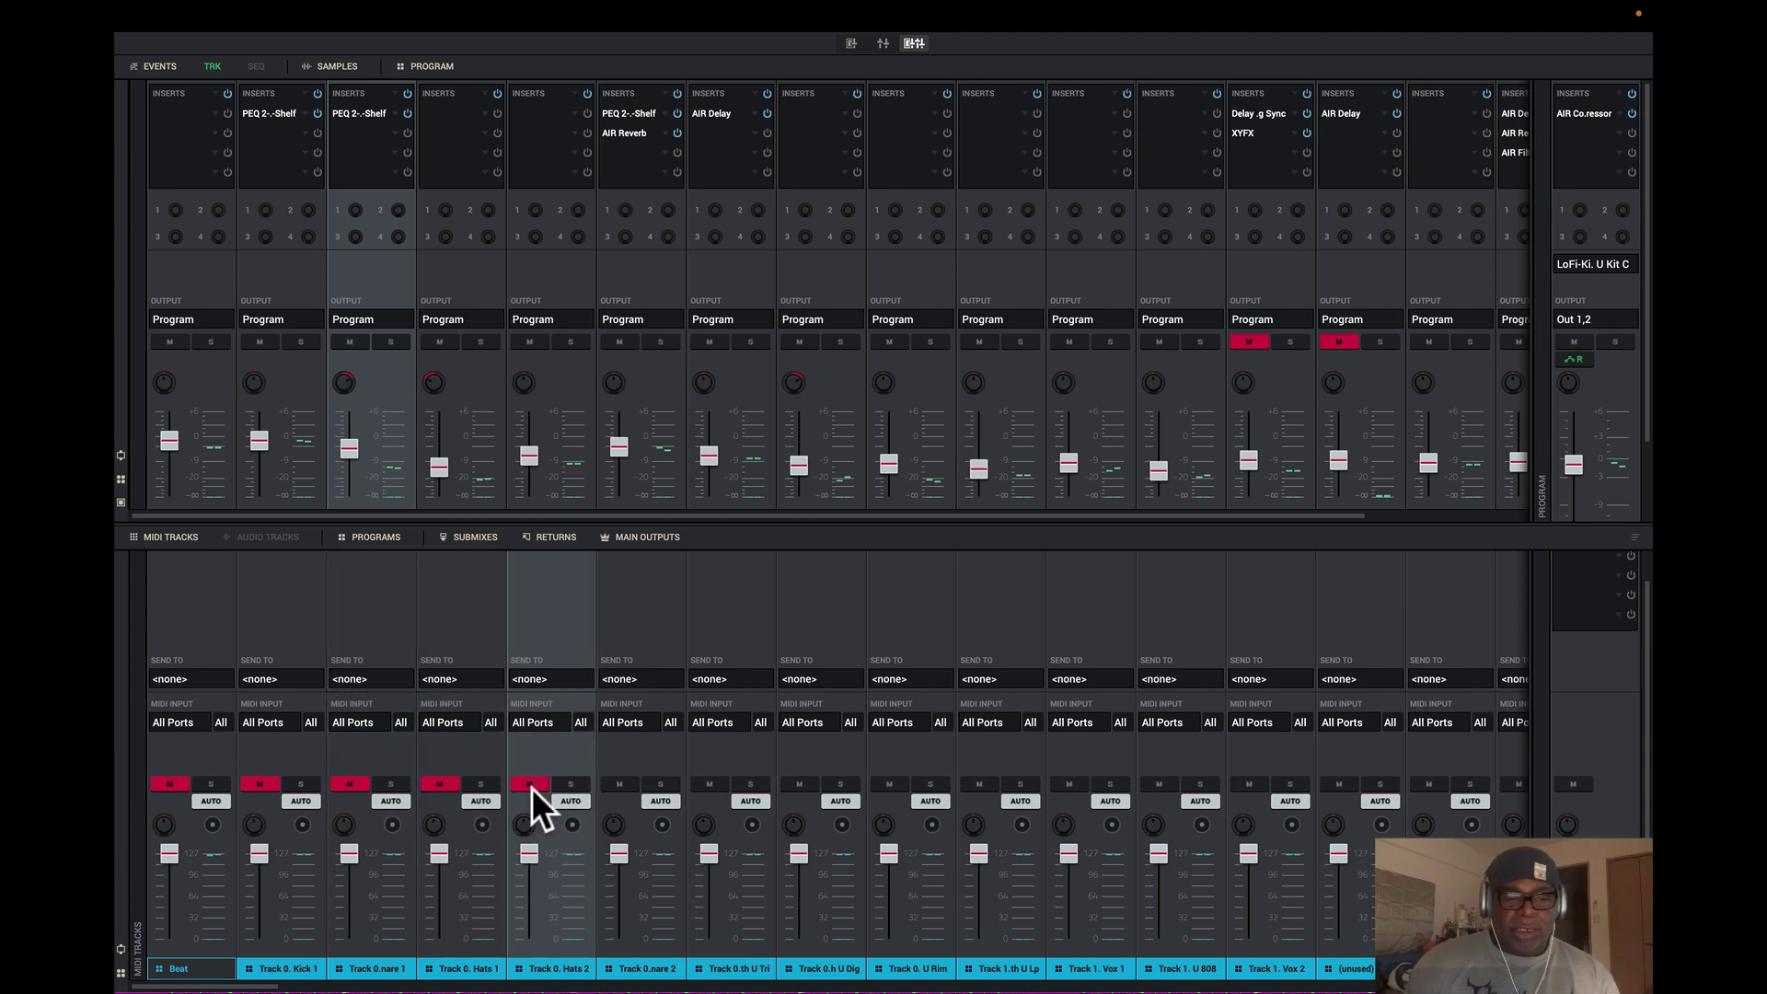
left_click(619, 783)
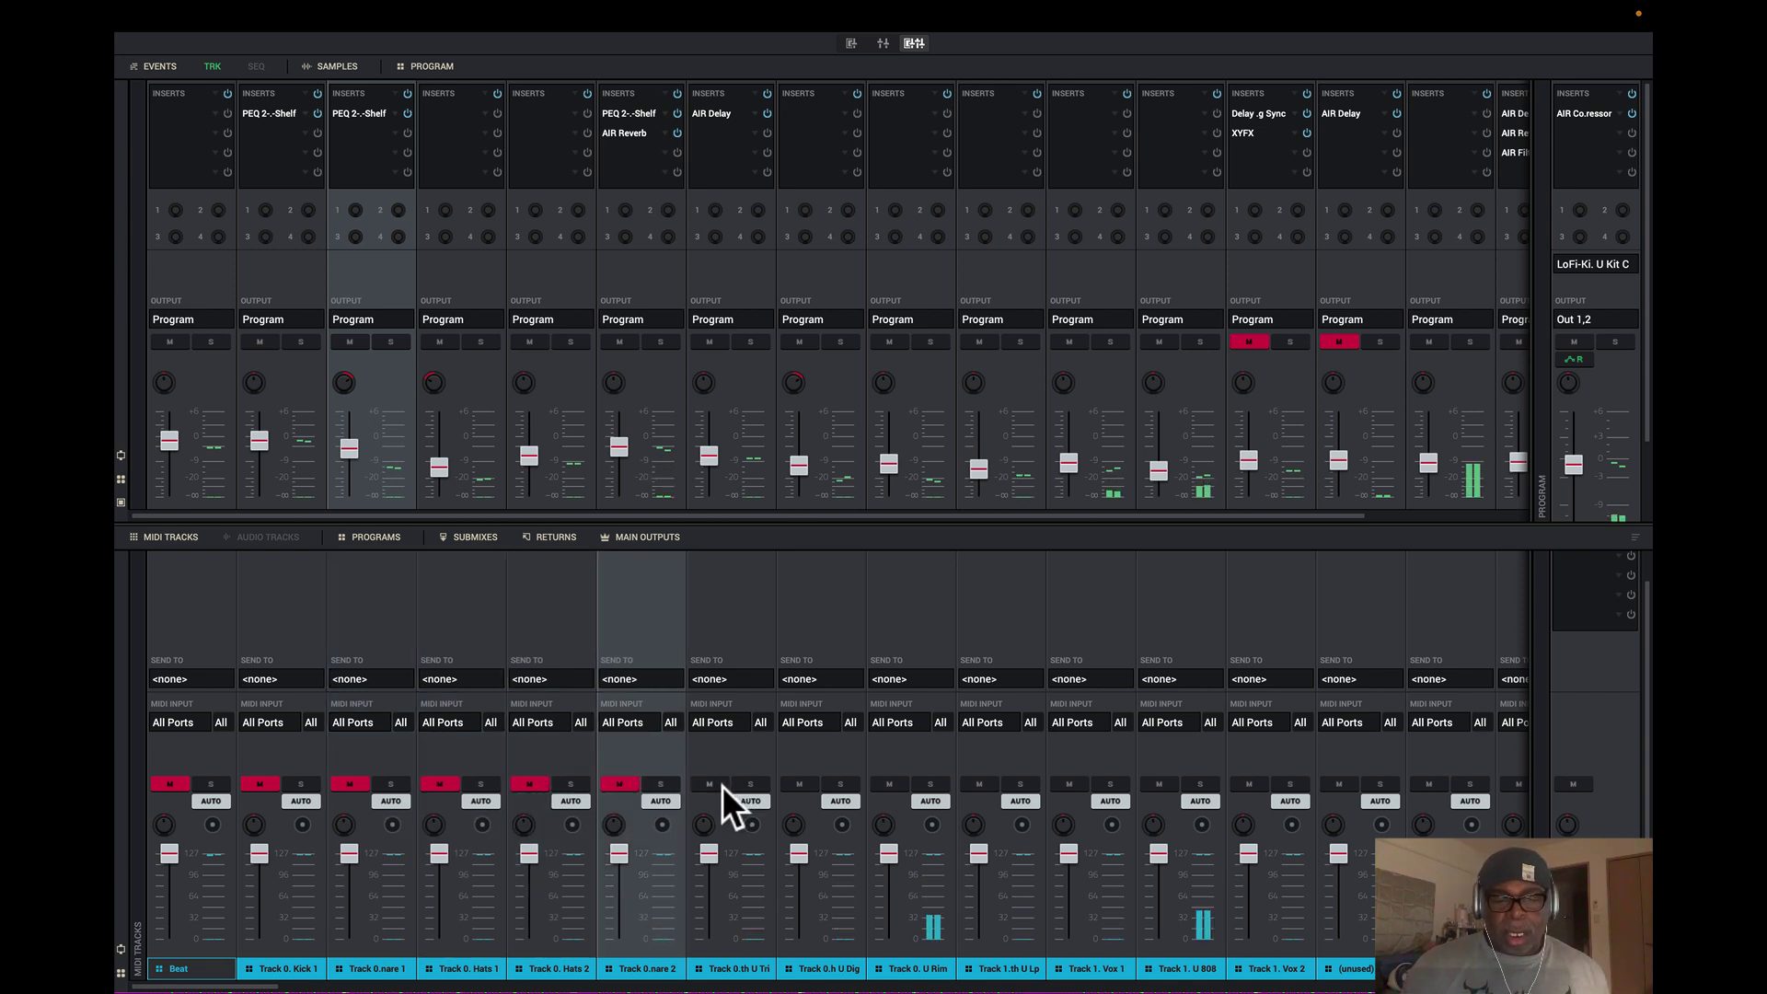
left_click(714, 785)
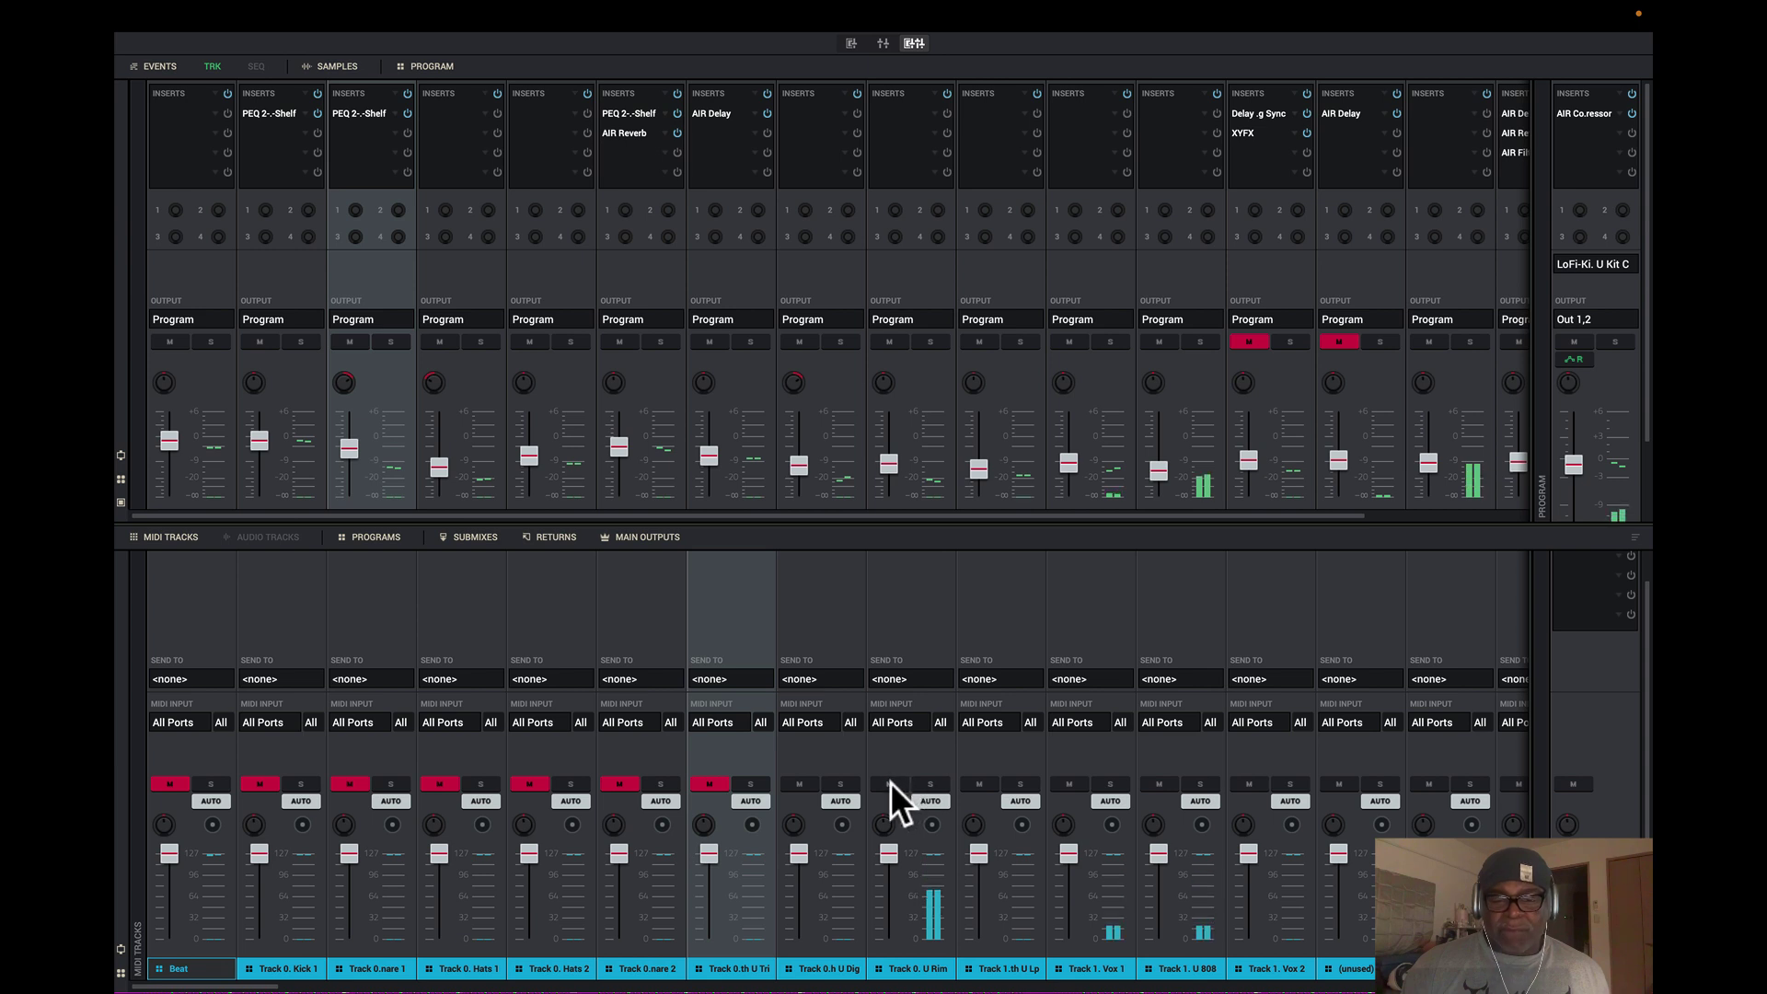
left_click(889, 783)
left_click(981, 784)
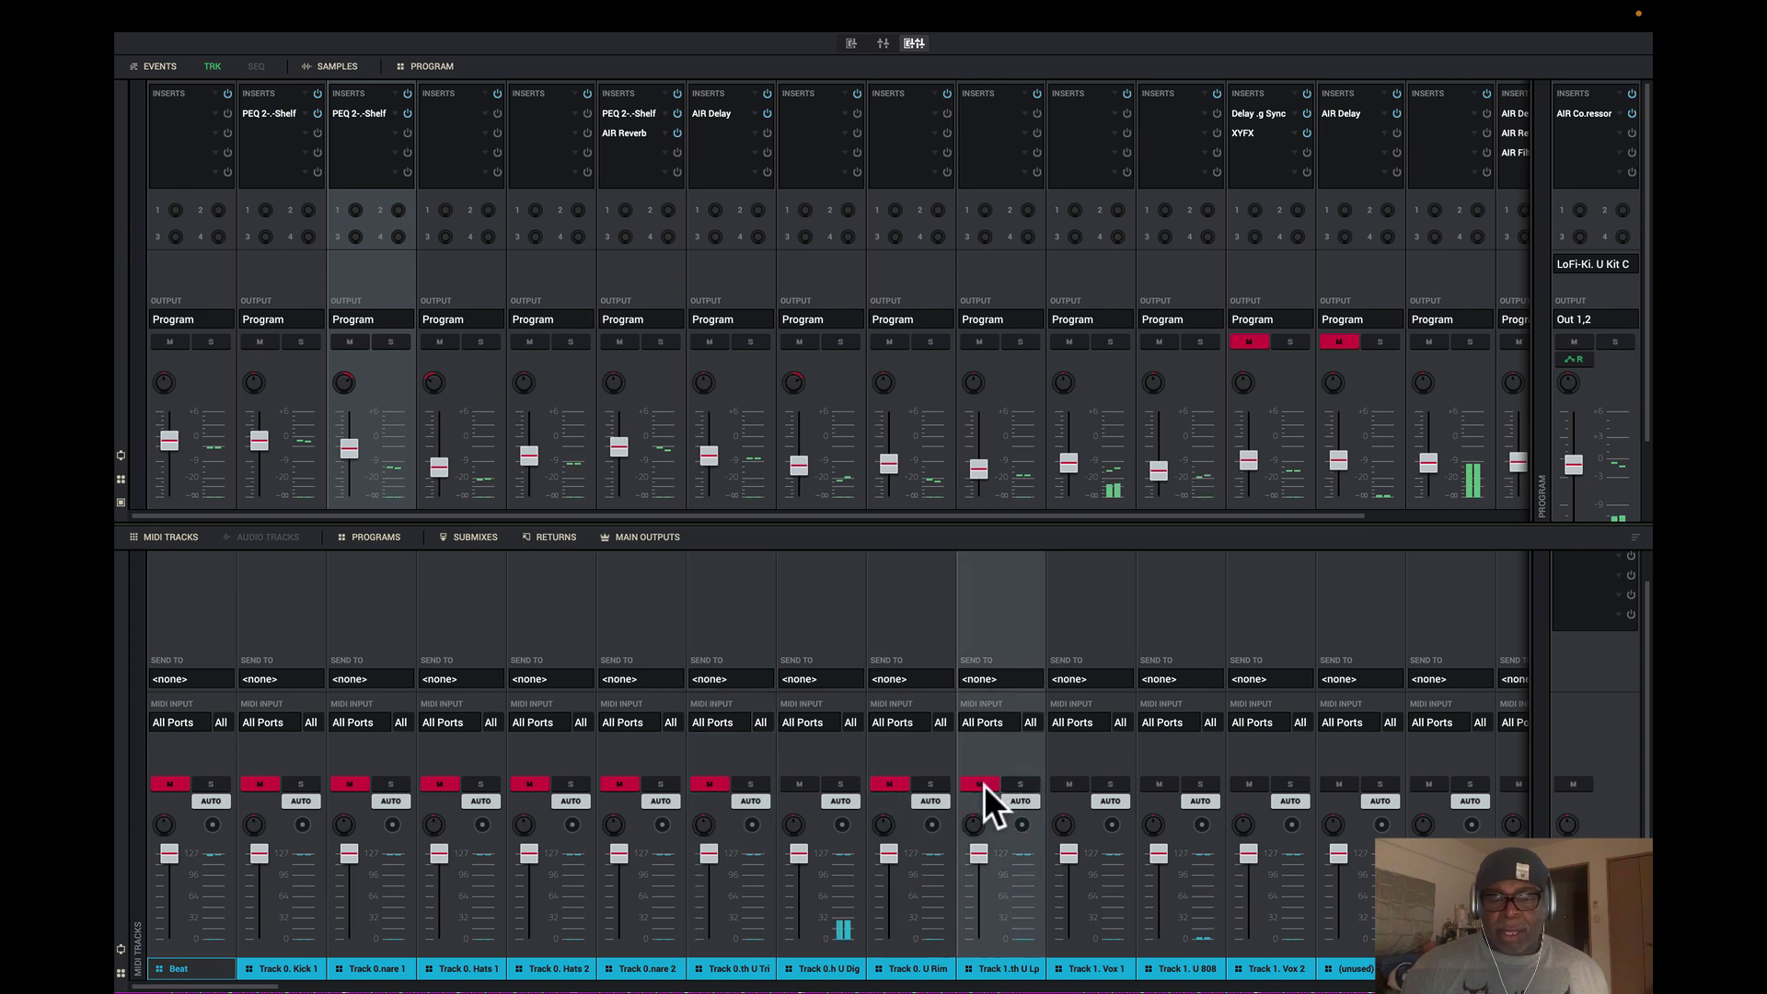
left_click(1067, 782)
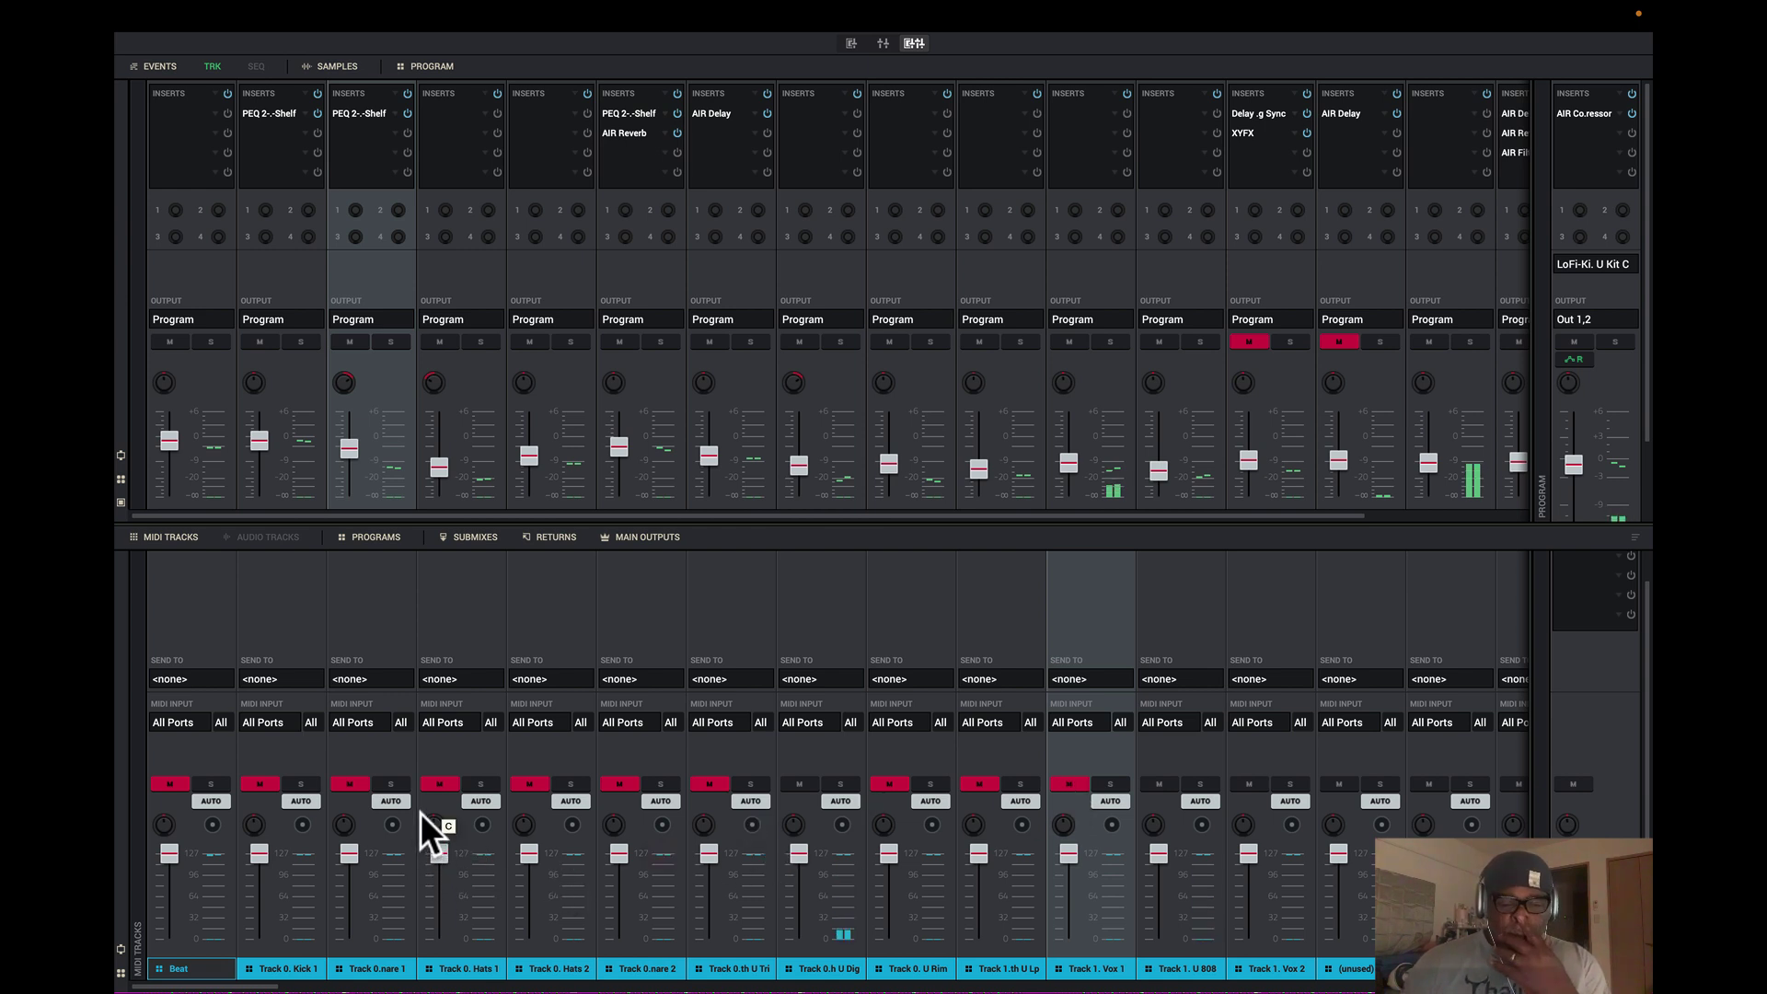
- Unmute all the exploded MIDI tracks from Vox 1 back to Kick 1, leaving only the Beat track muted
scroll(420, 811, "right", 1)
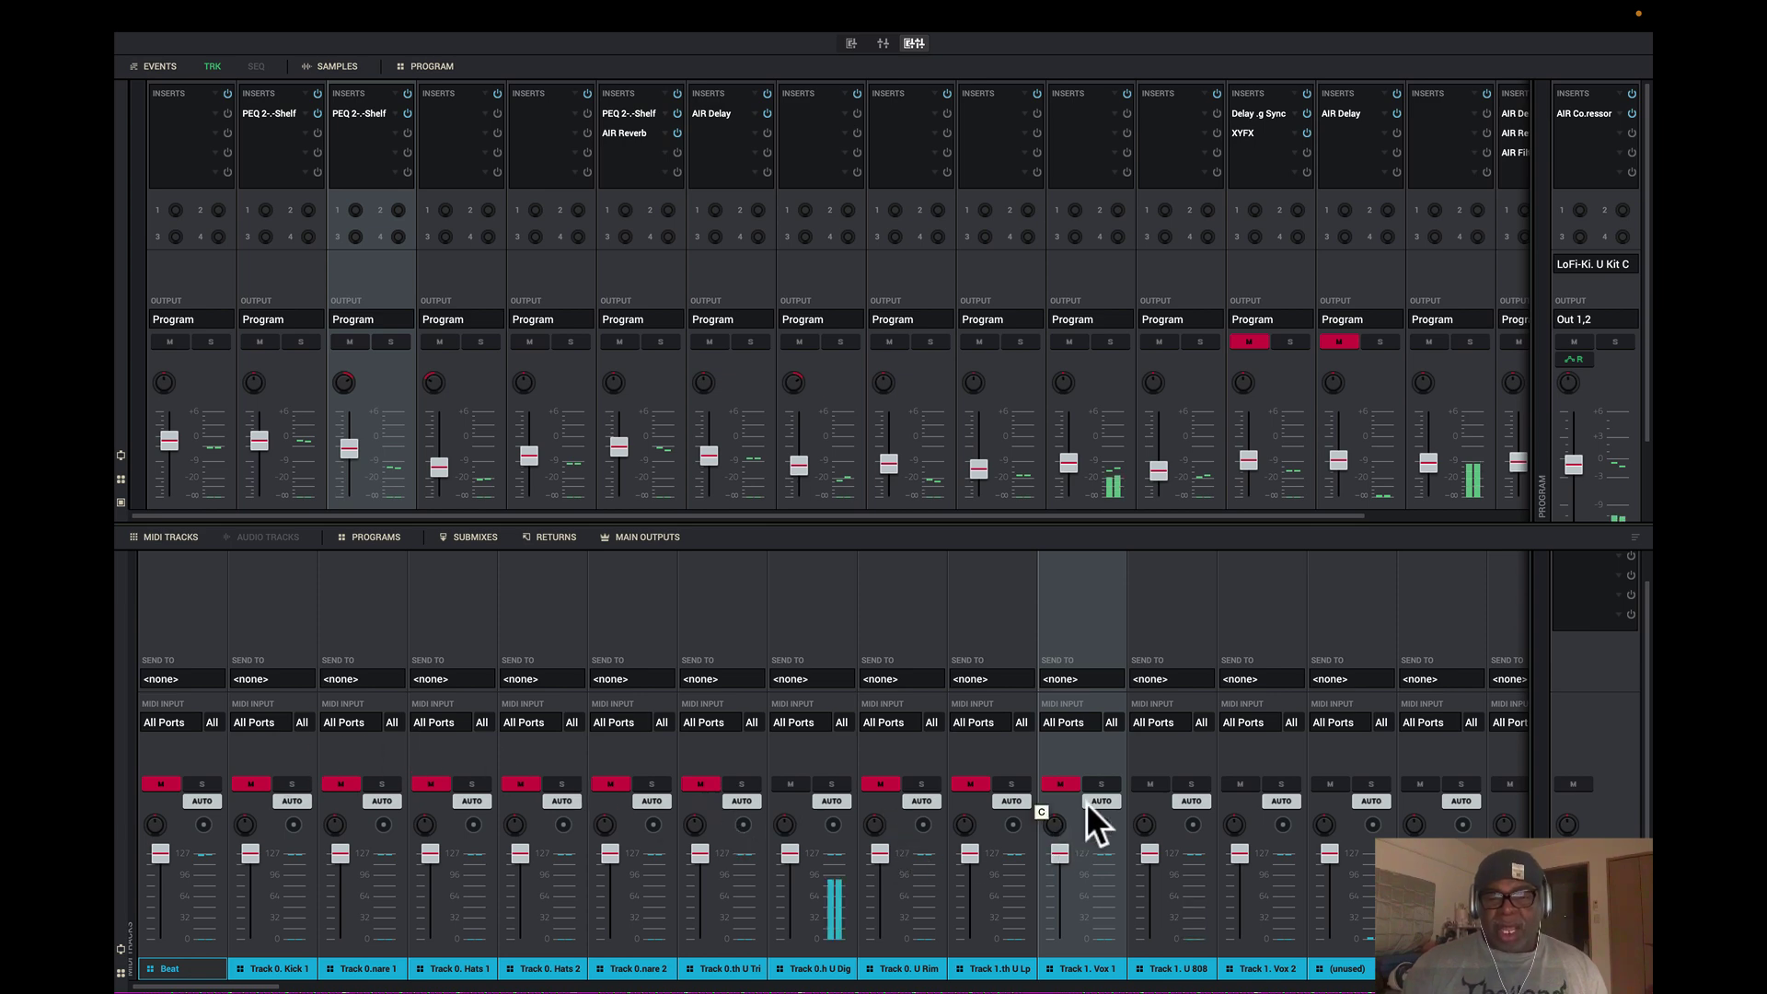
left_click(1058, 783)
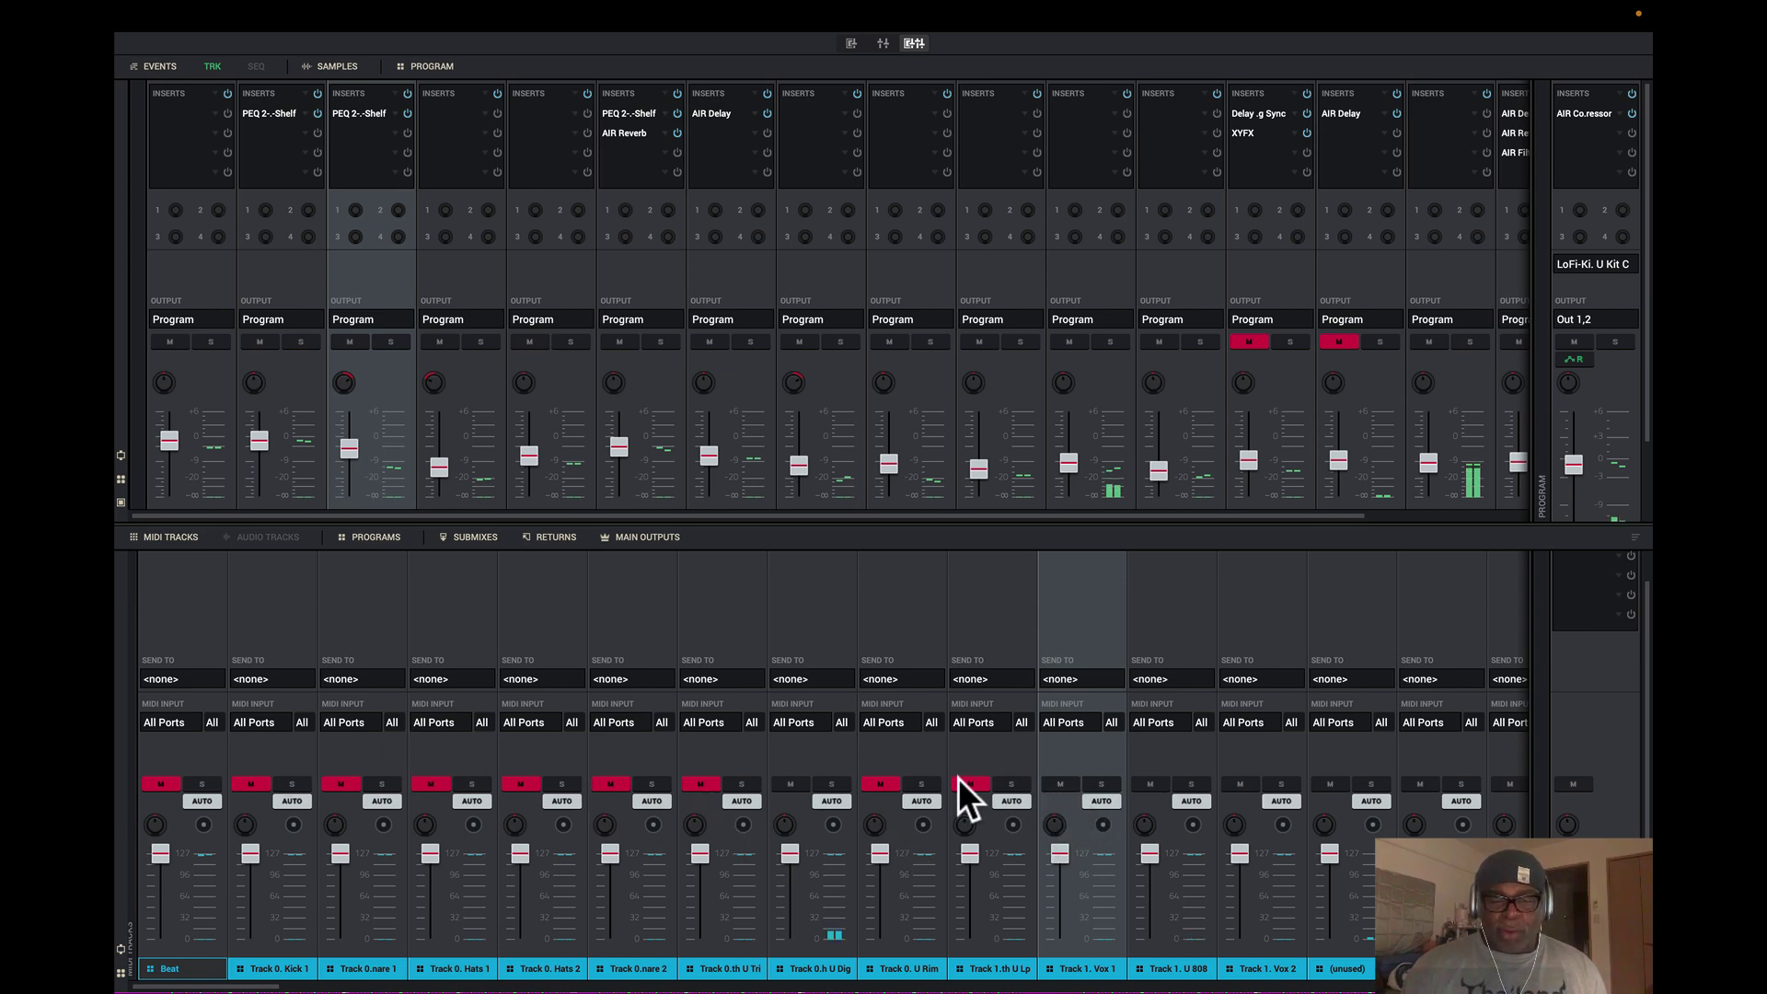
left_click(958, 783)
left_click(878, 784)
left_click(703, 783)
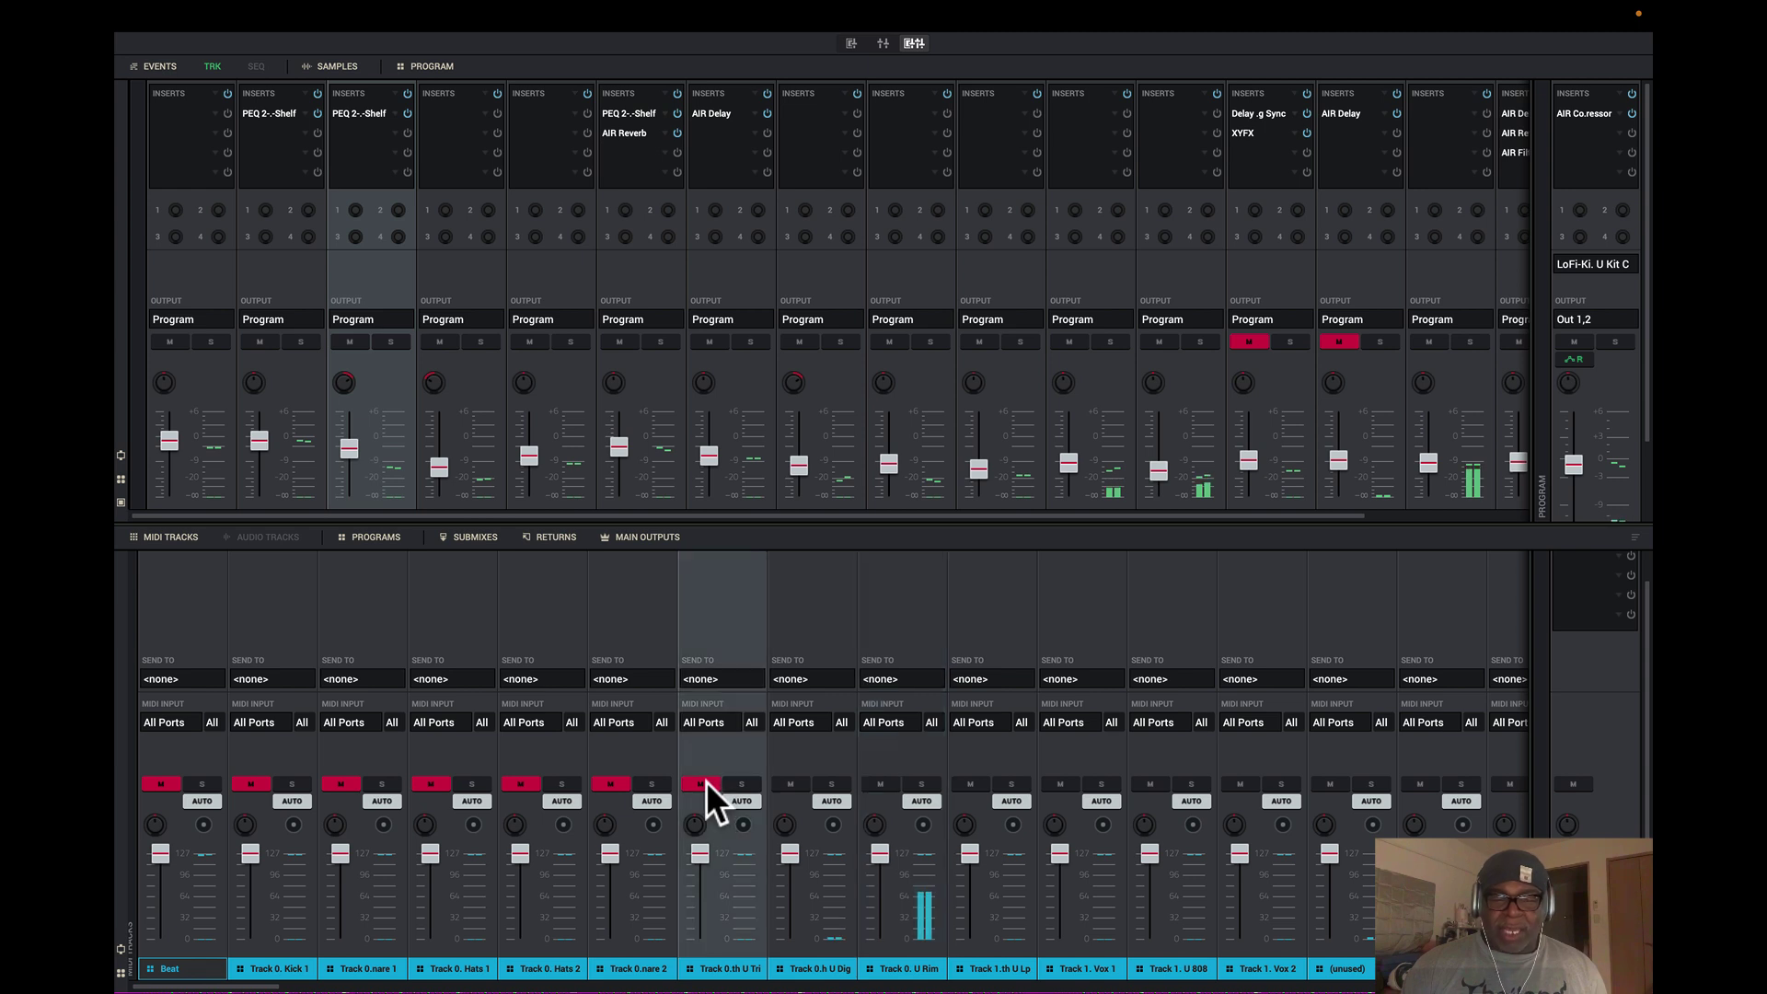
left_click(622, 784)
left_click(522, 782)
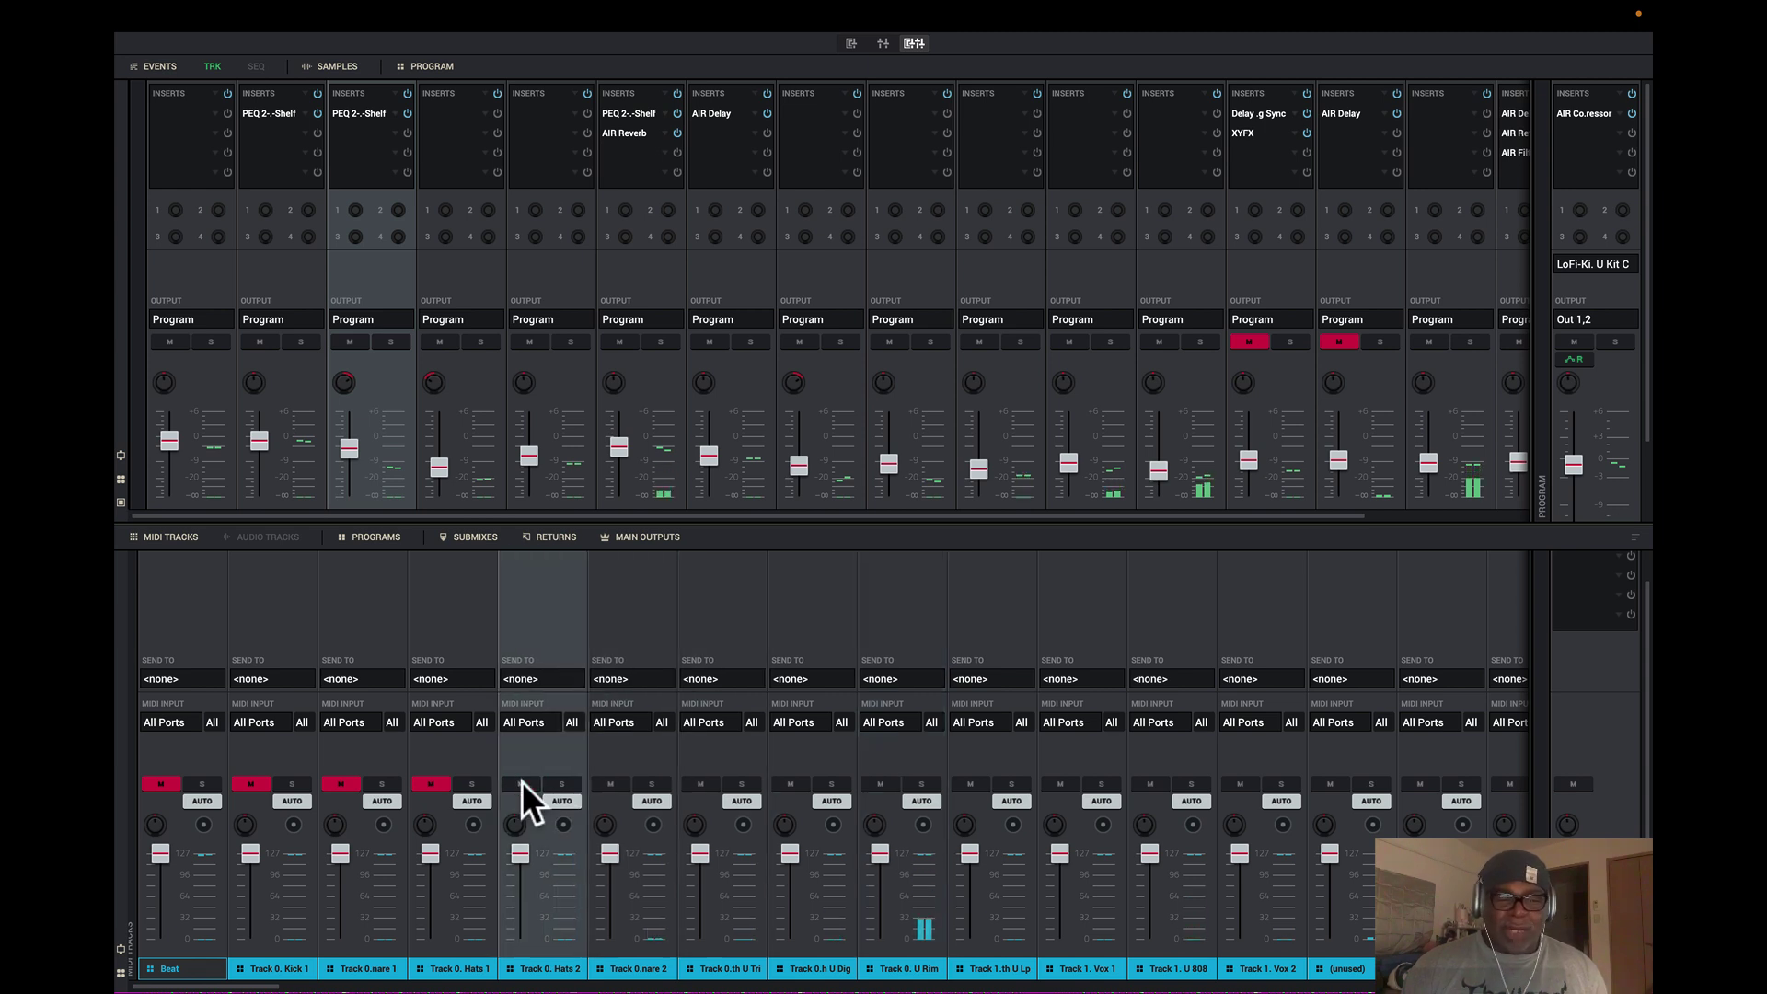
left_click(435, 782)
left_click(339, 784)
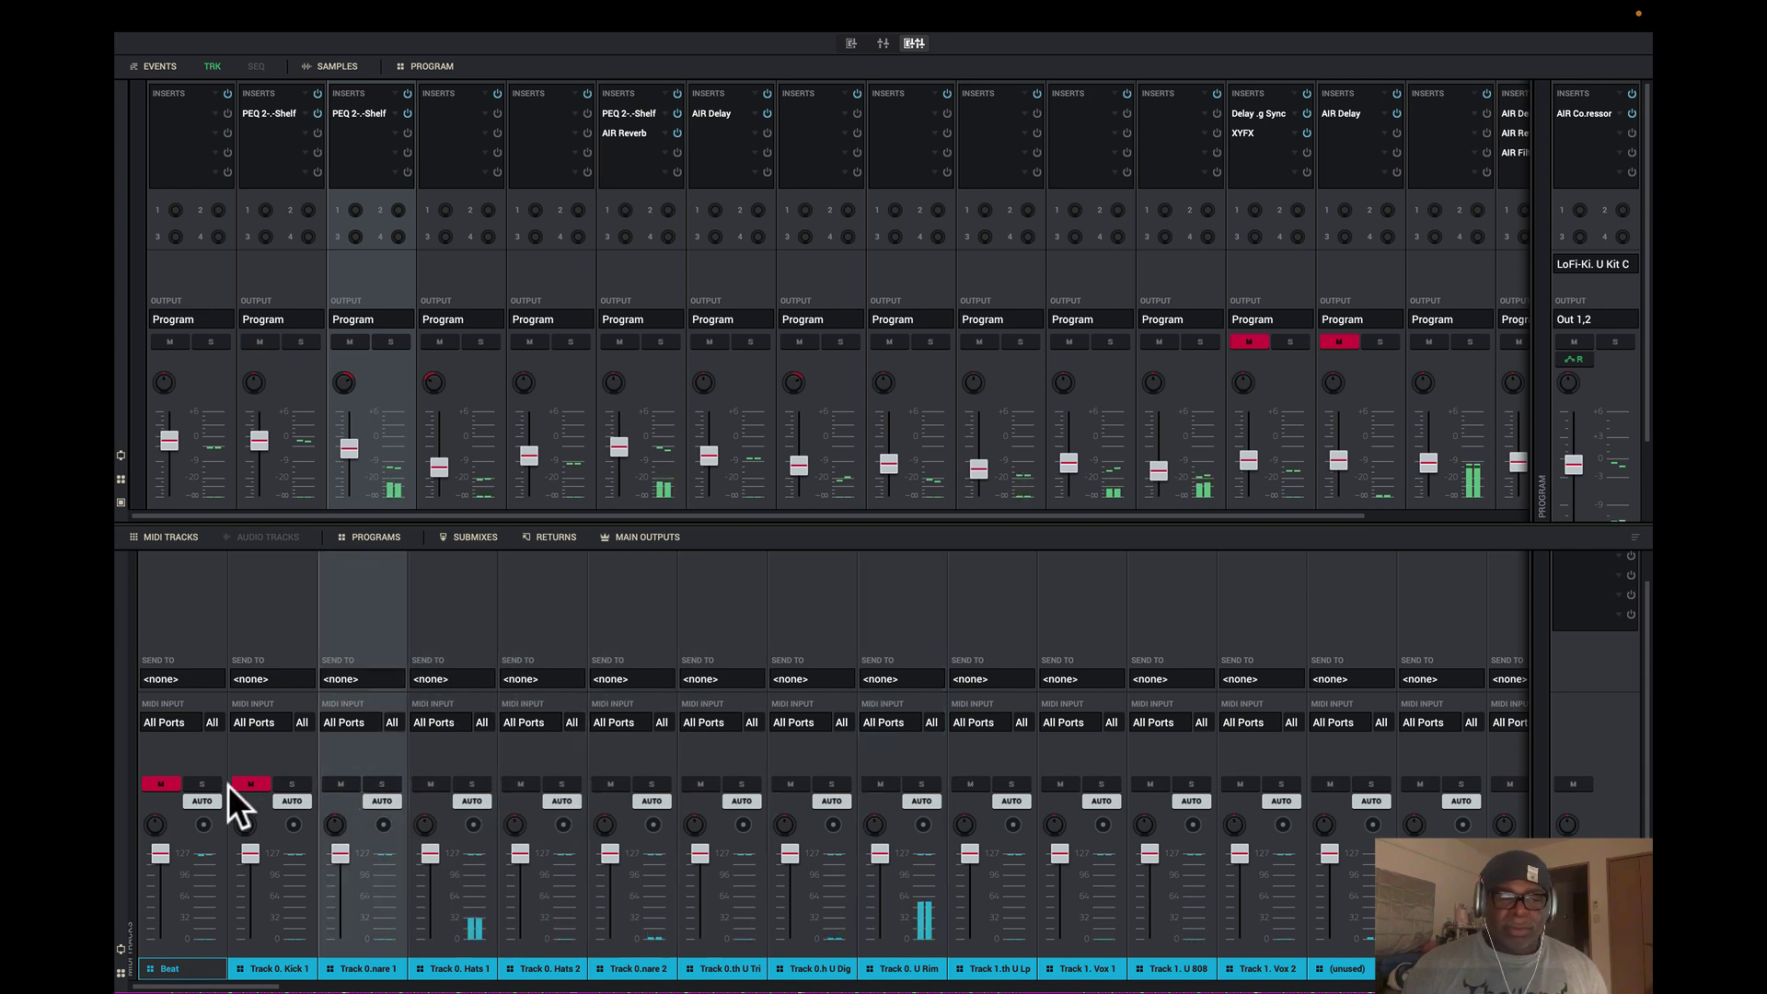
left_click(238, 782)
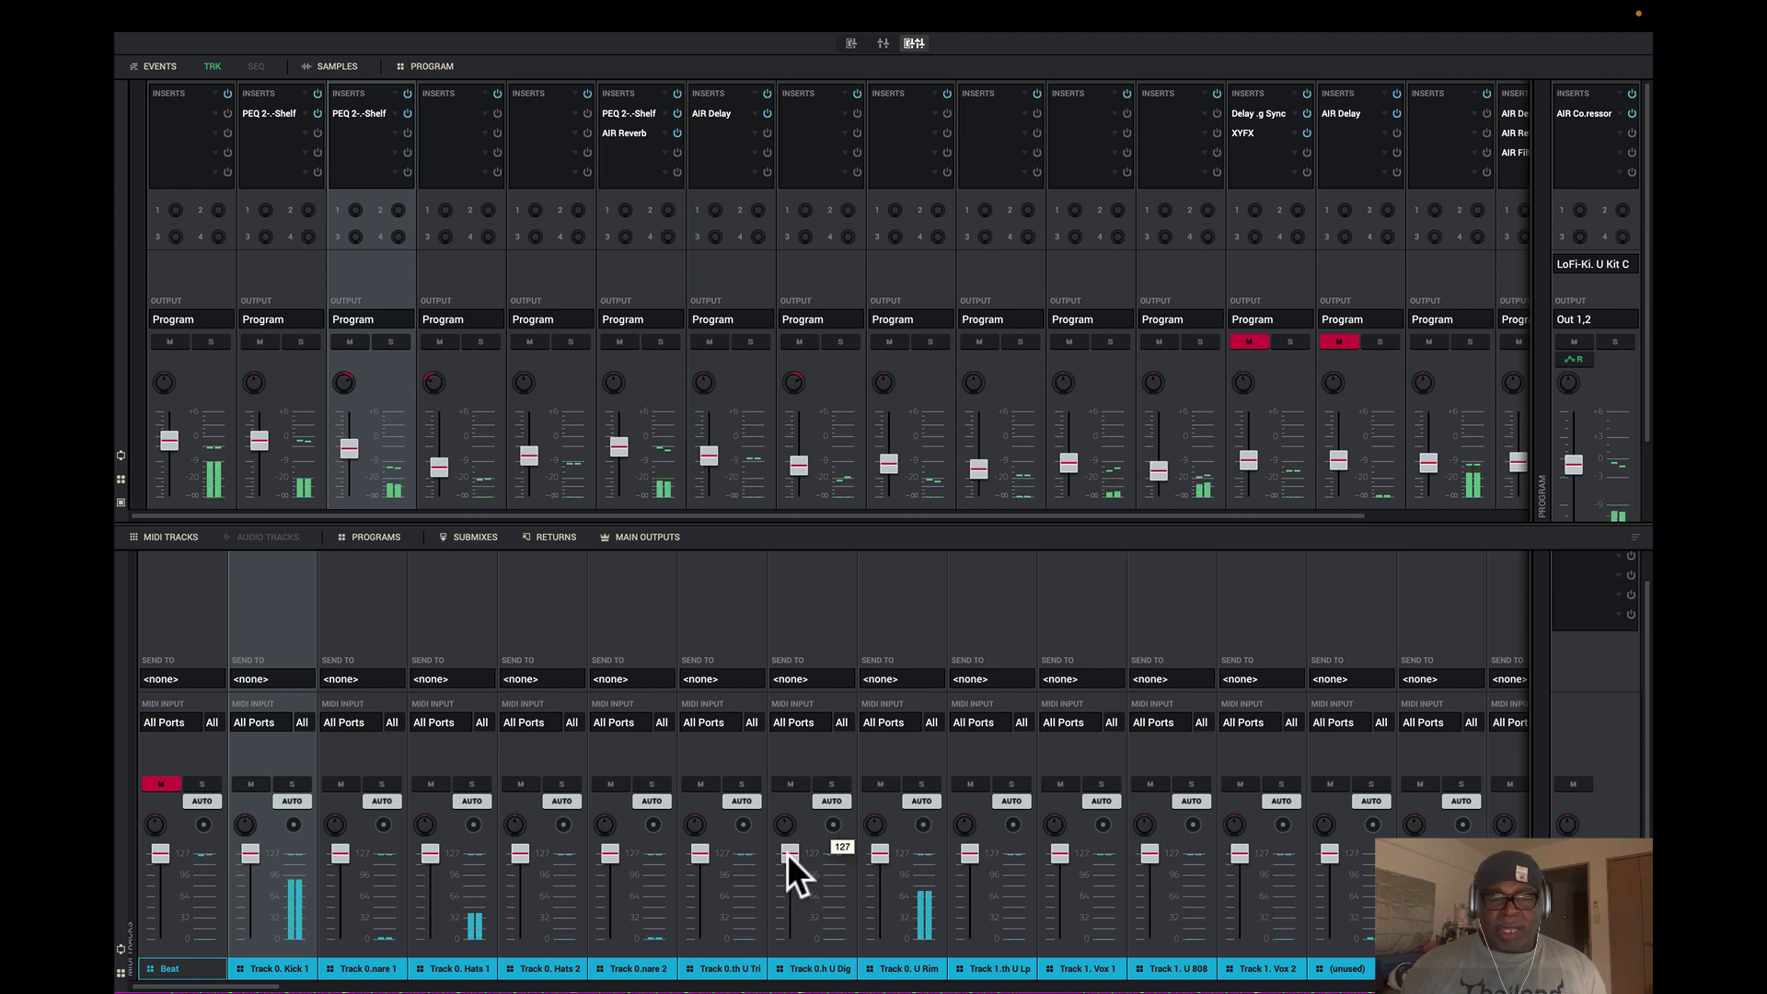
- Select the exploded Perc Tri track (Track 07) in the mixer and return to the main window's grid
left_click(746, 828)
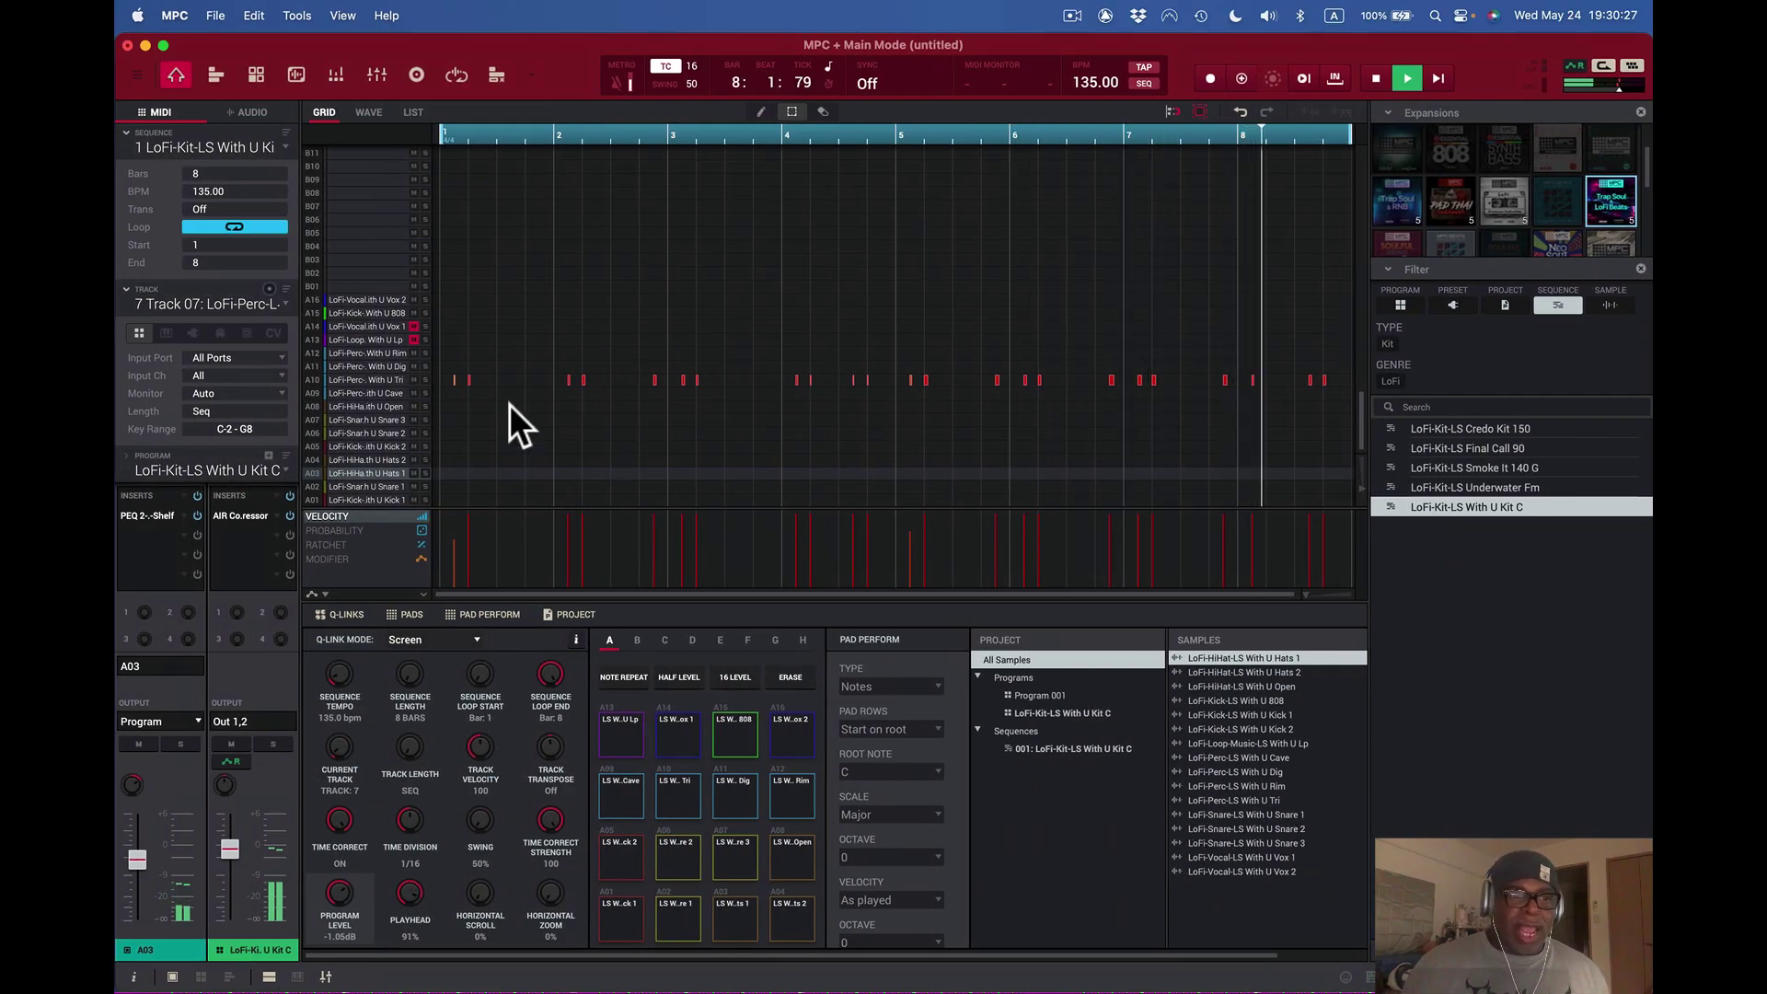
- Check the track list and make Beat (track 1) the current track in the grid
left_click(282, 303)
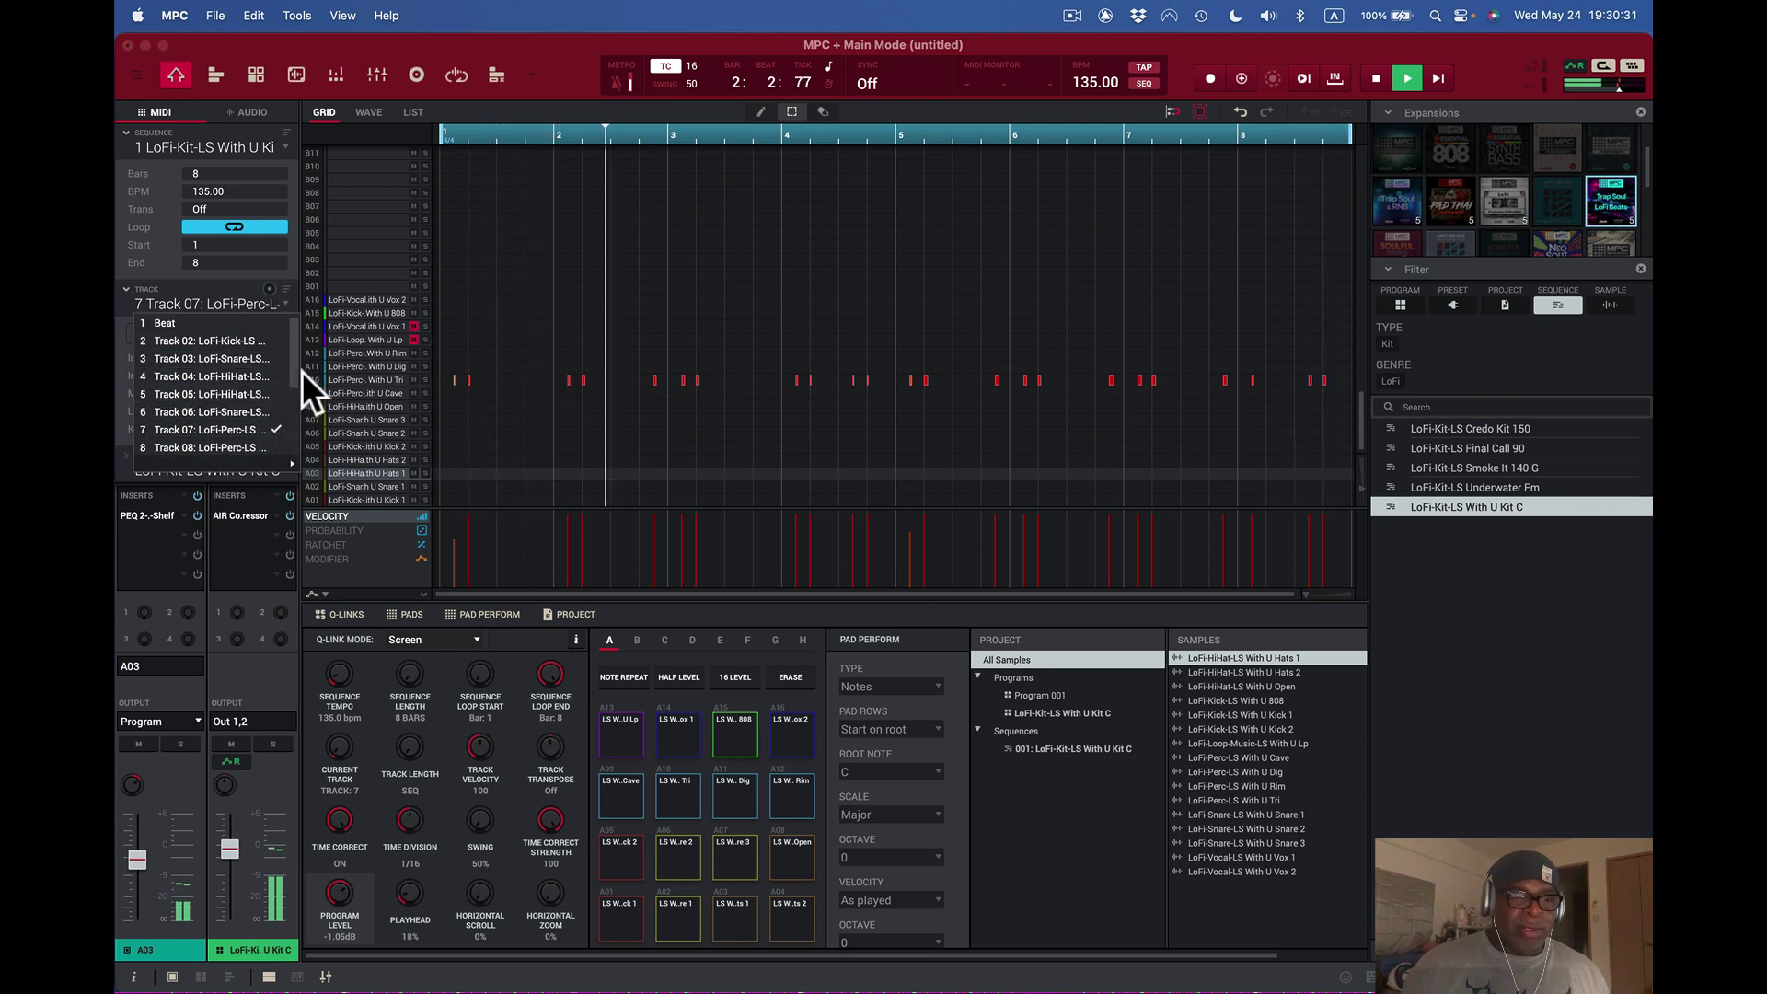
scroll(296, 373, "down", 3)
scroll(308, 387, "up", 3)
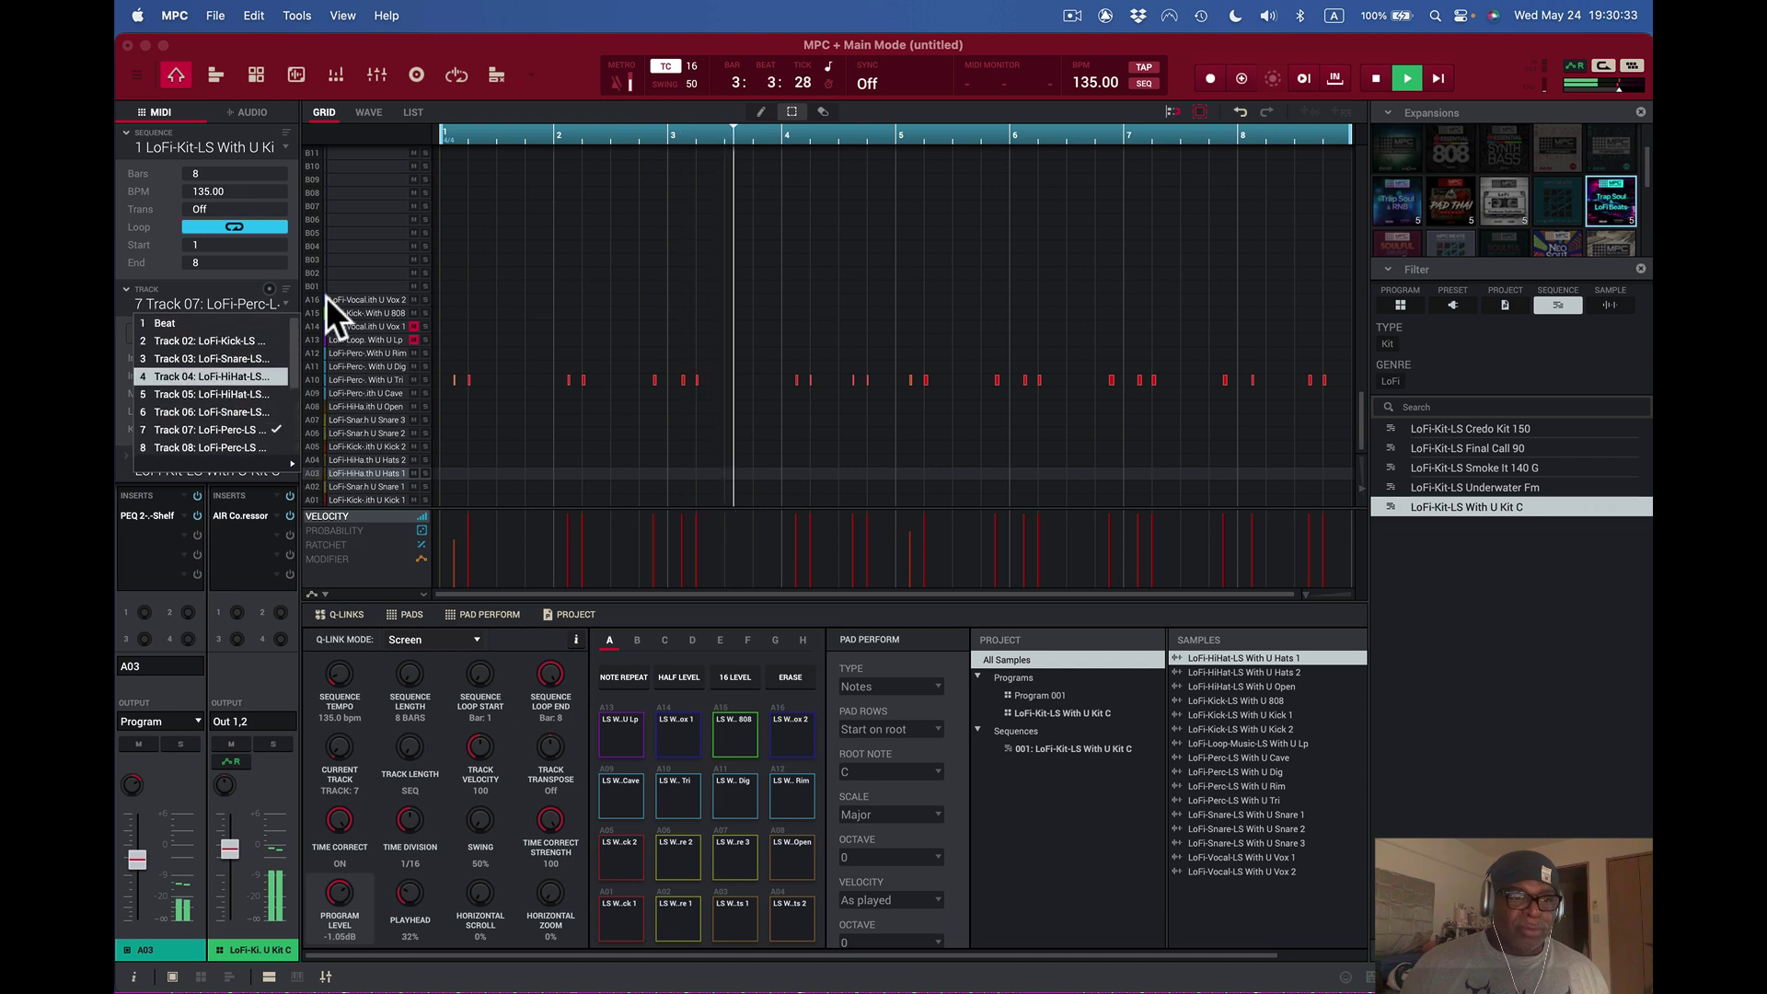
left_click(234, 324)
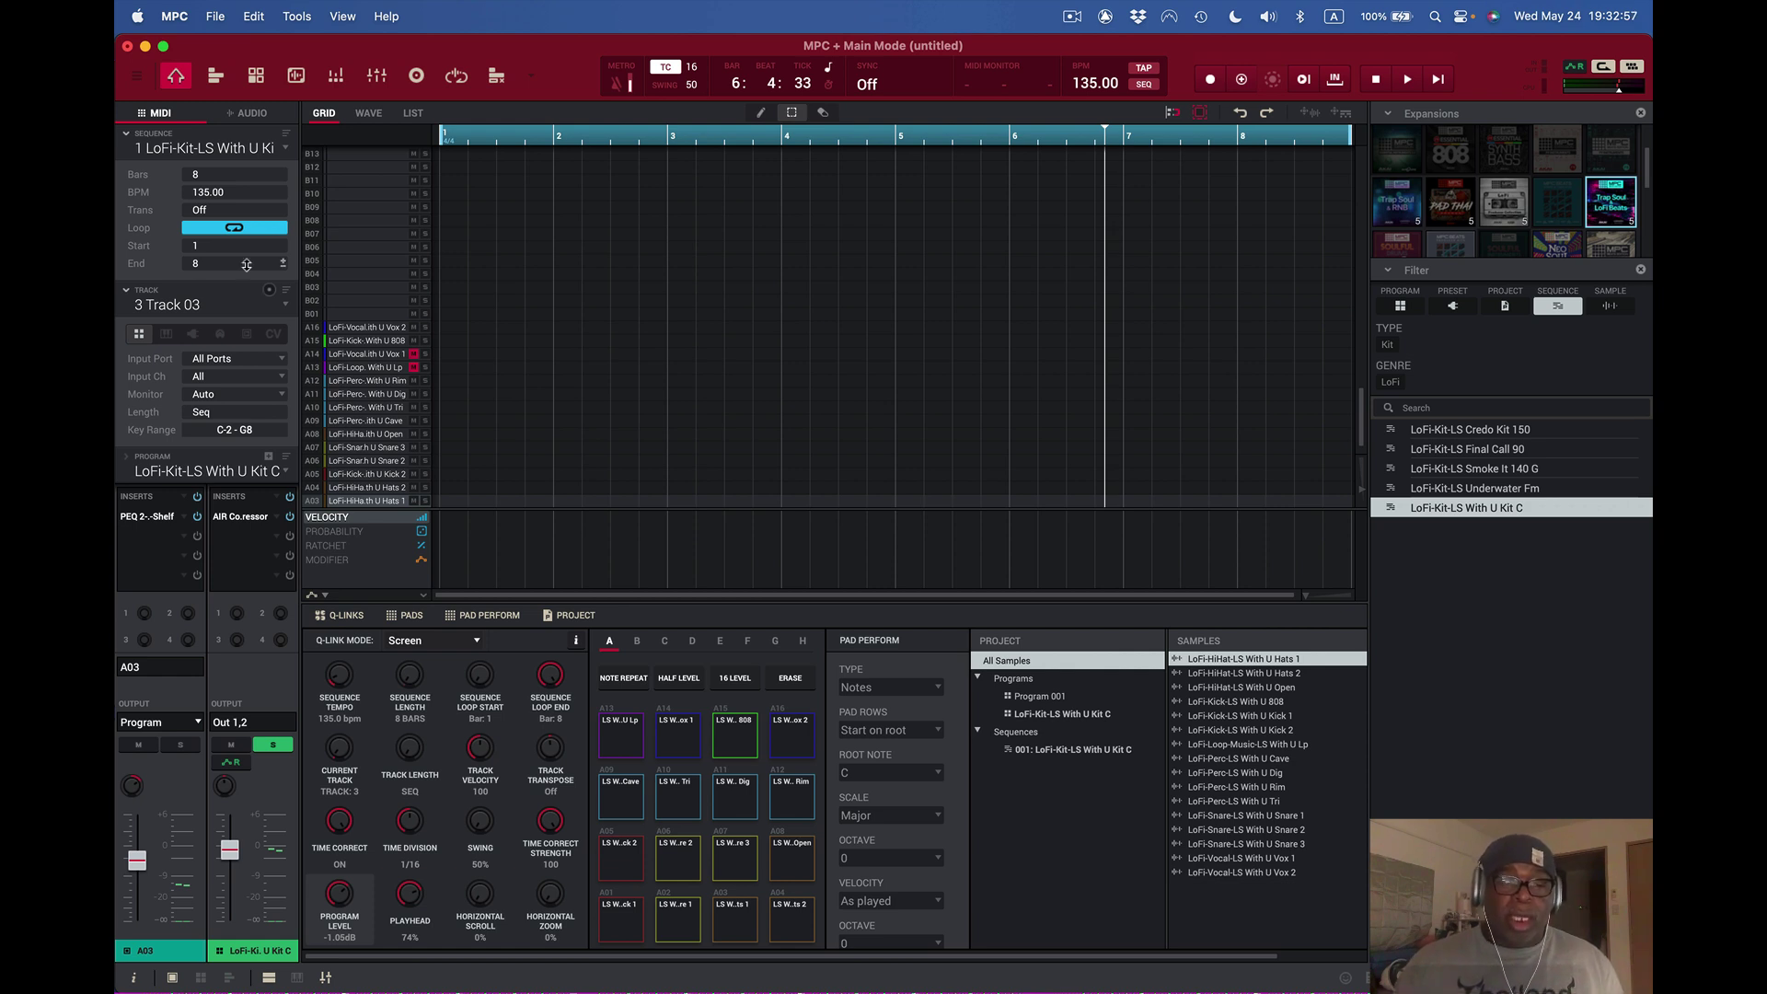
left_click(287, 308)
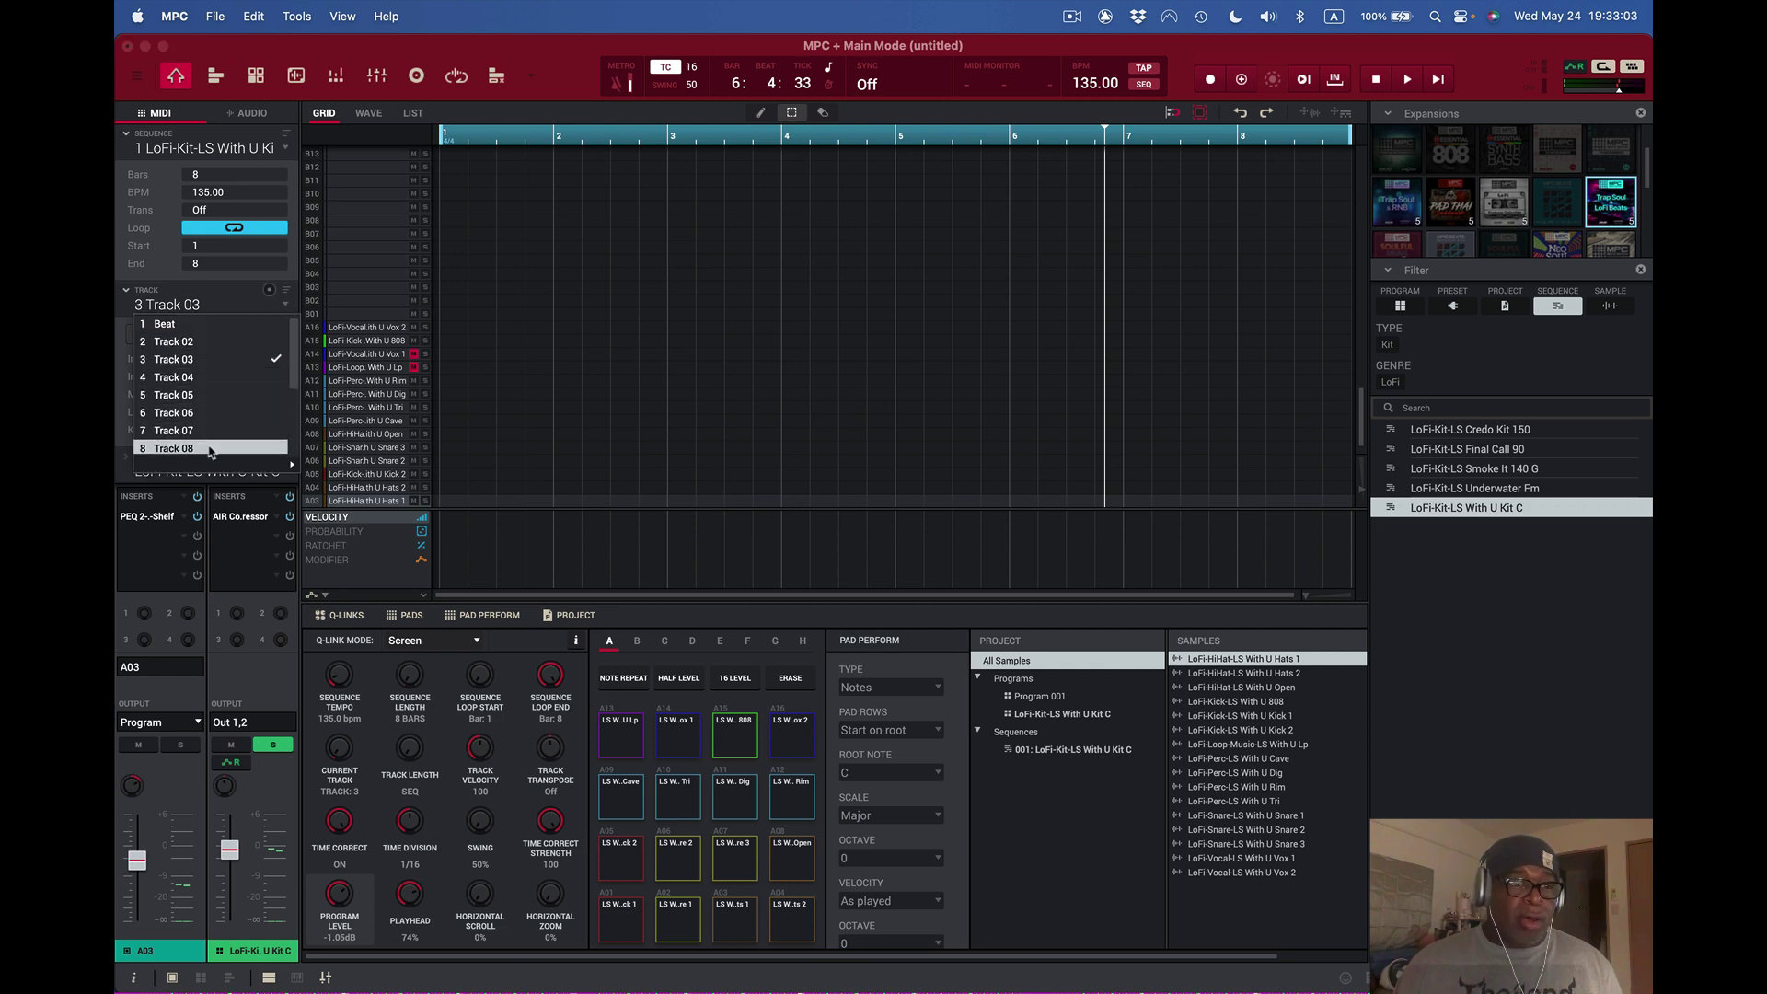
left_click(233, 327)
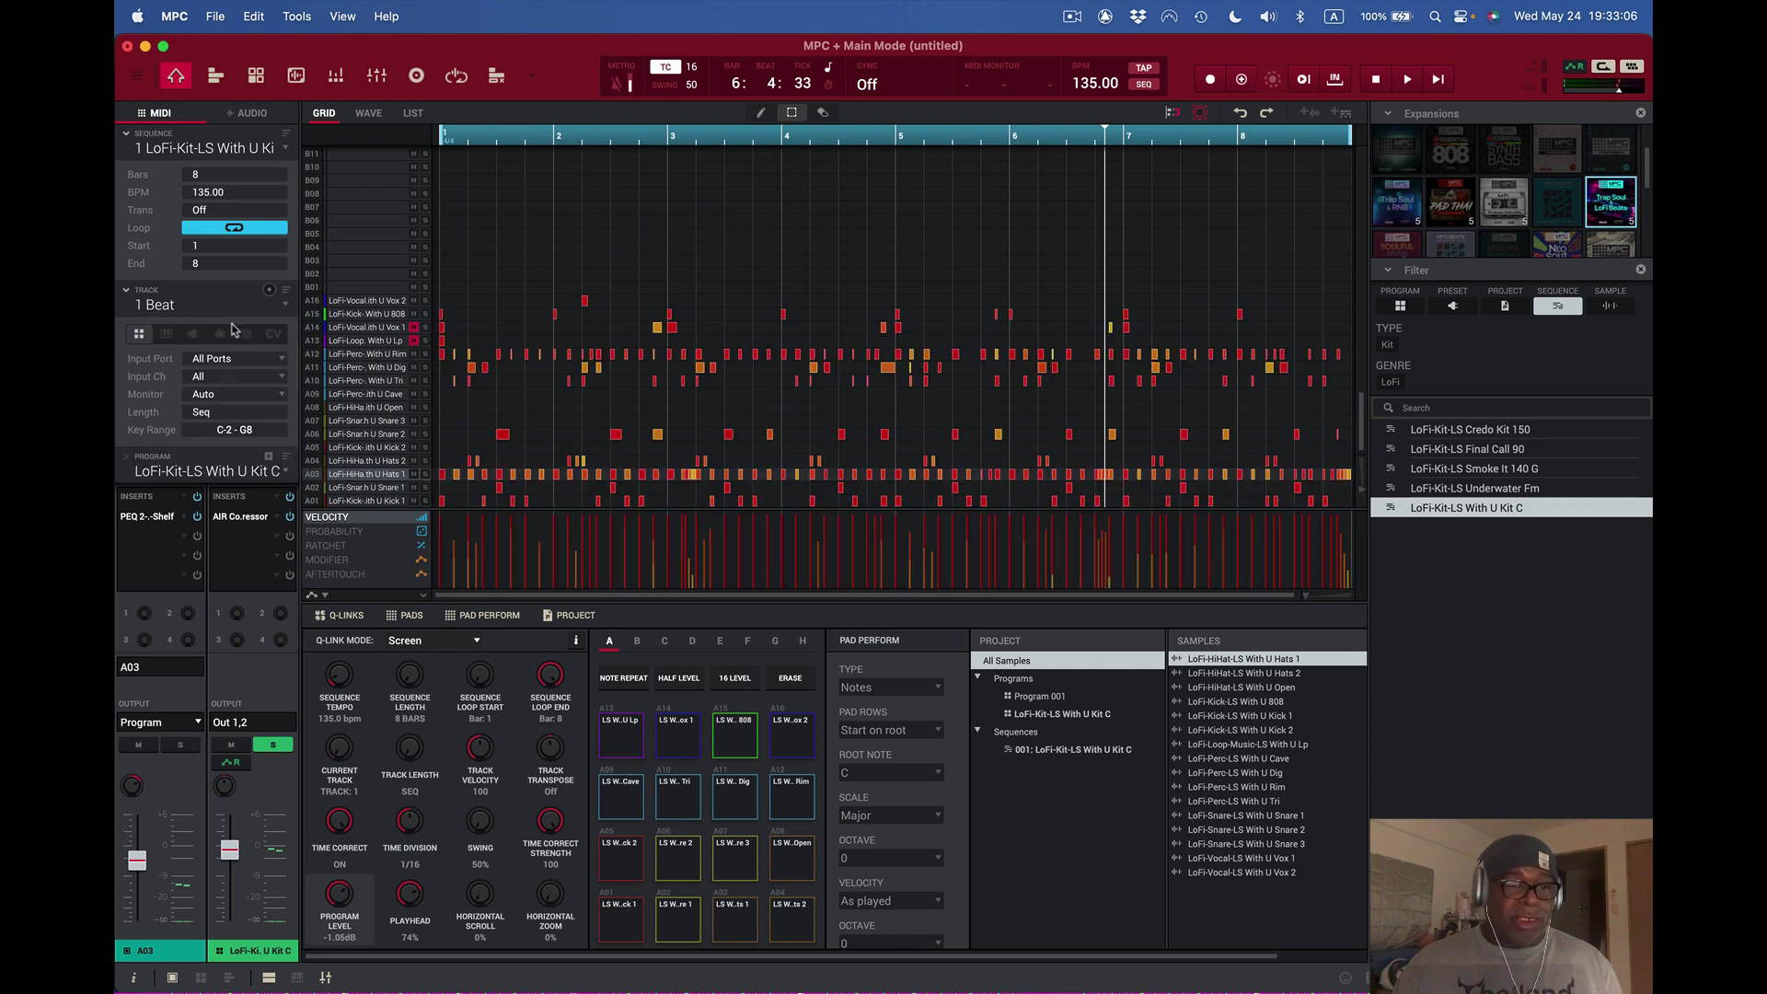
- Look through the whole sequence track list, switch to Track 07, and close the list
left_click(288, 307)
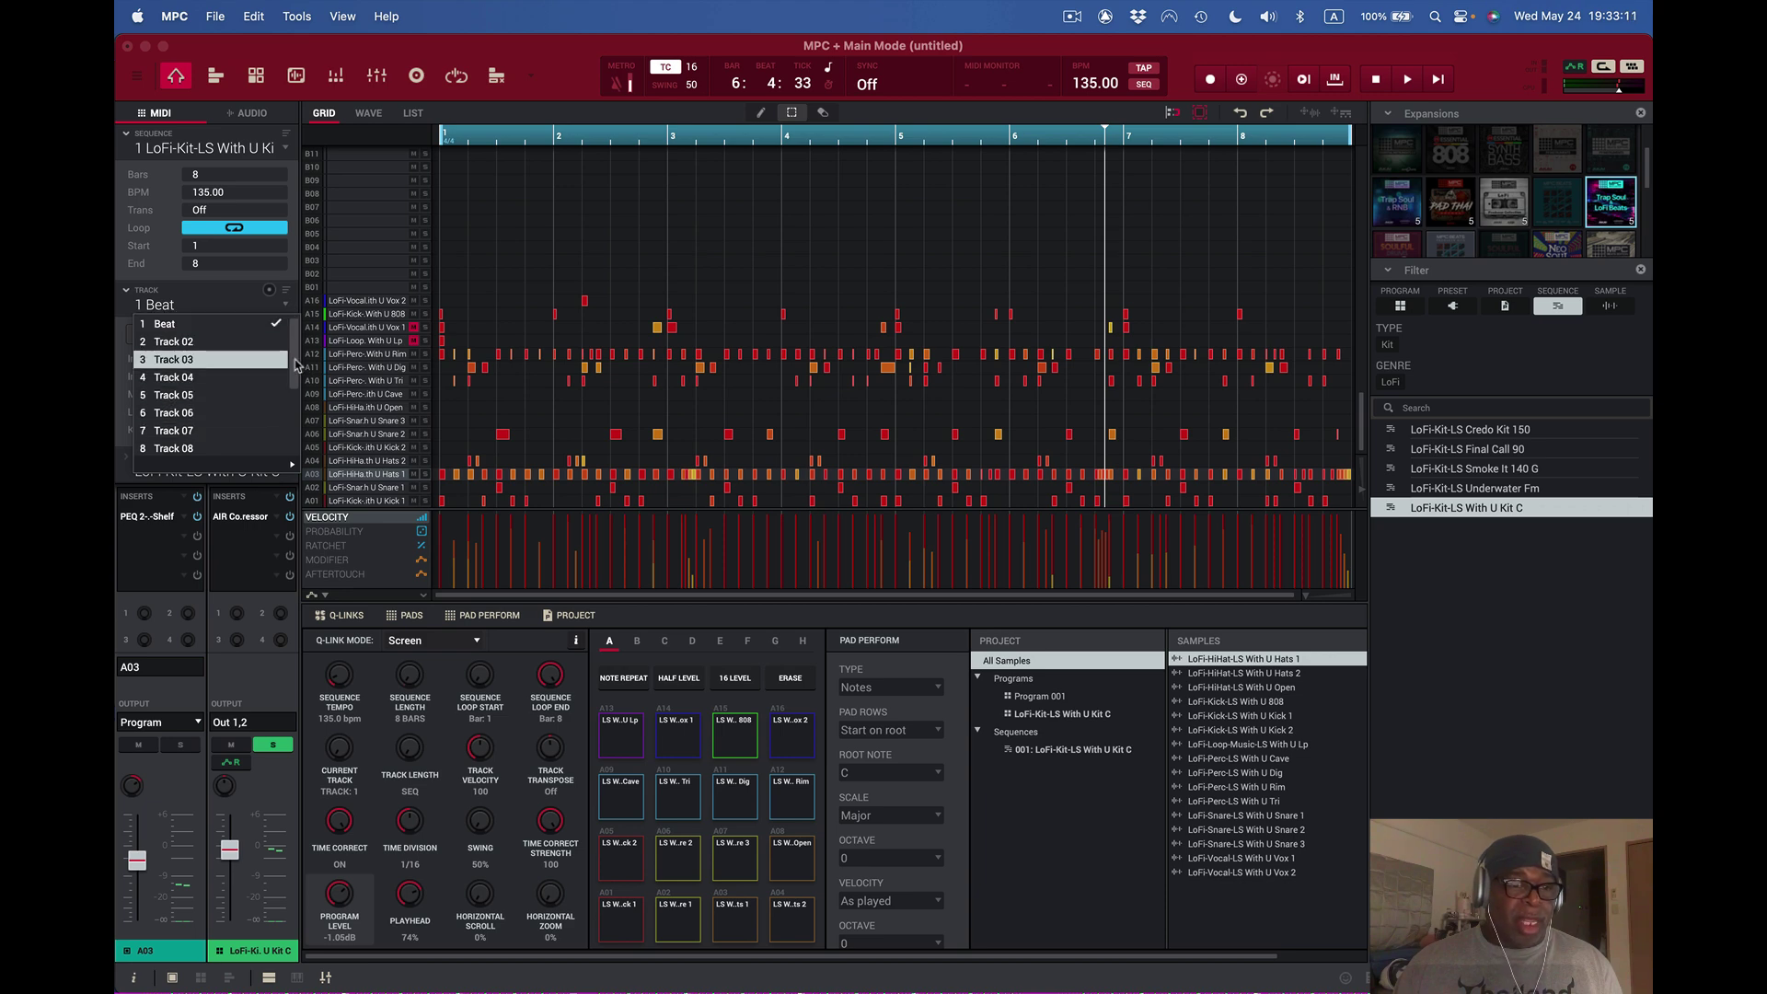
left_click_drag(296, 365, 283, 448)
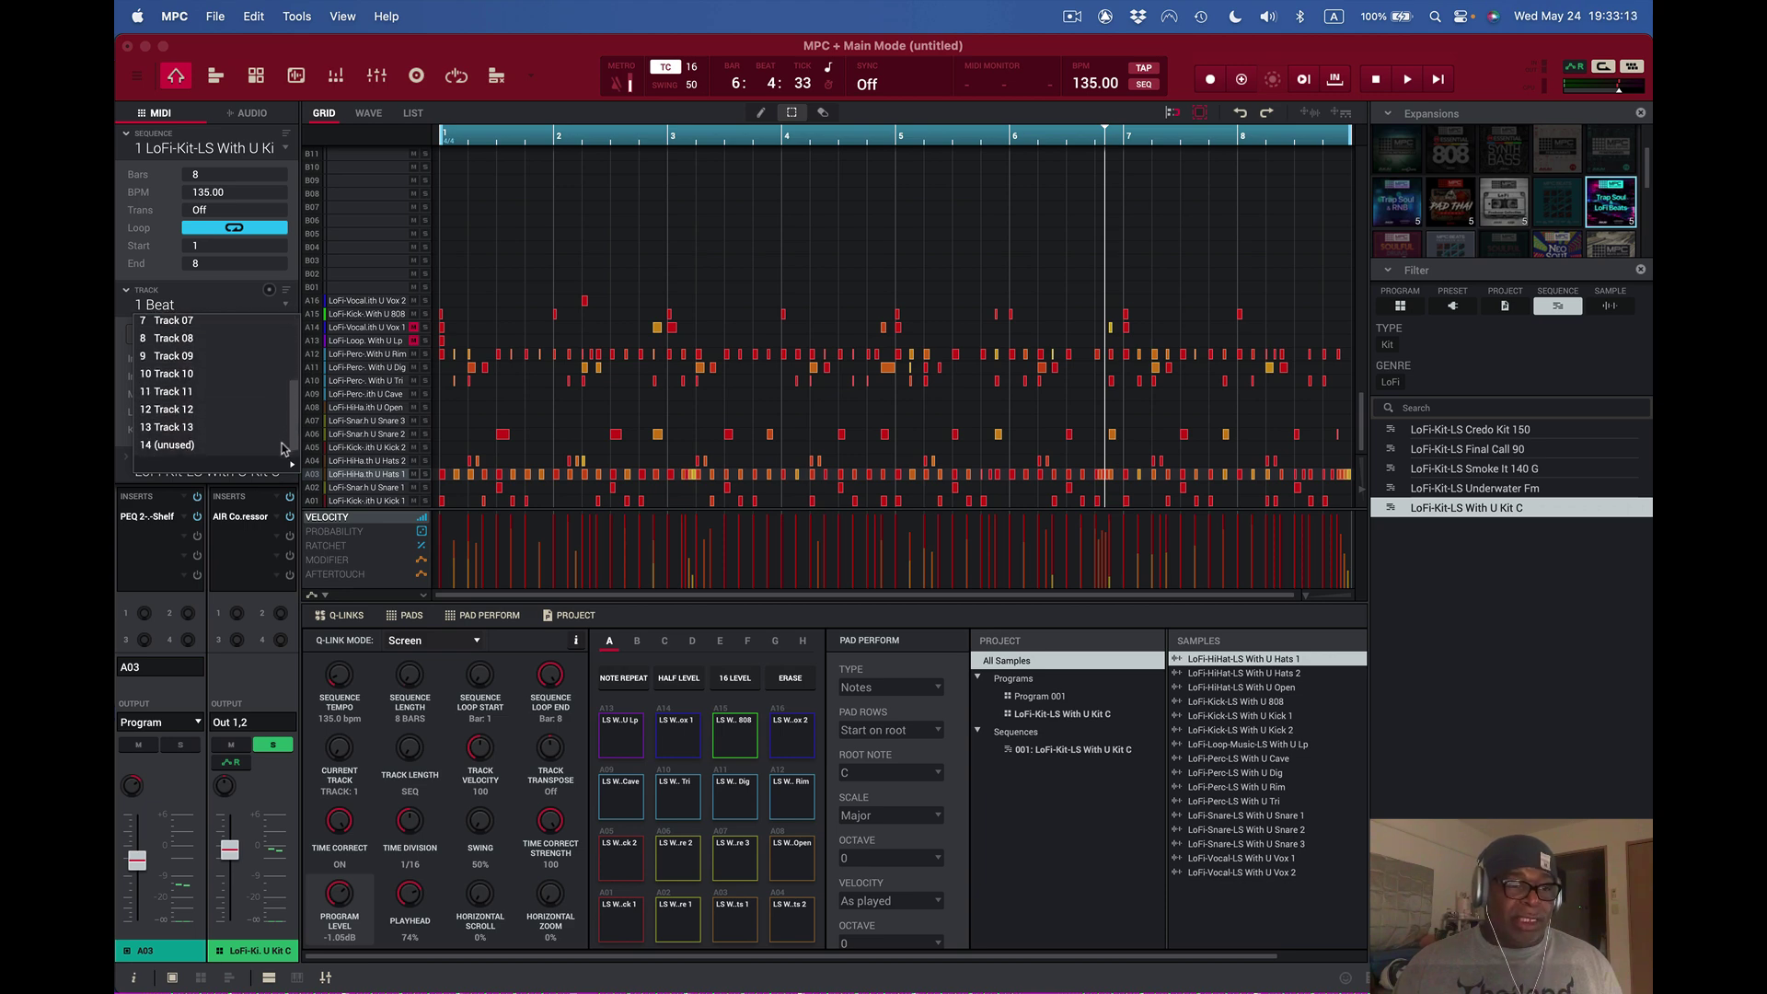
scroll(267, 419, "up", 5)
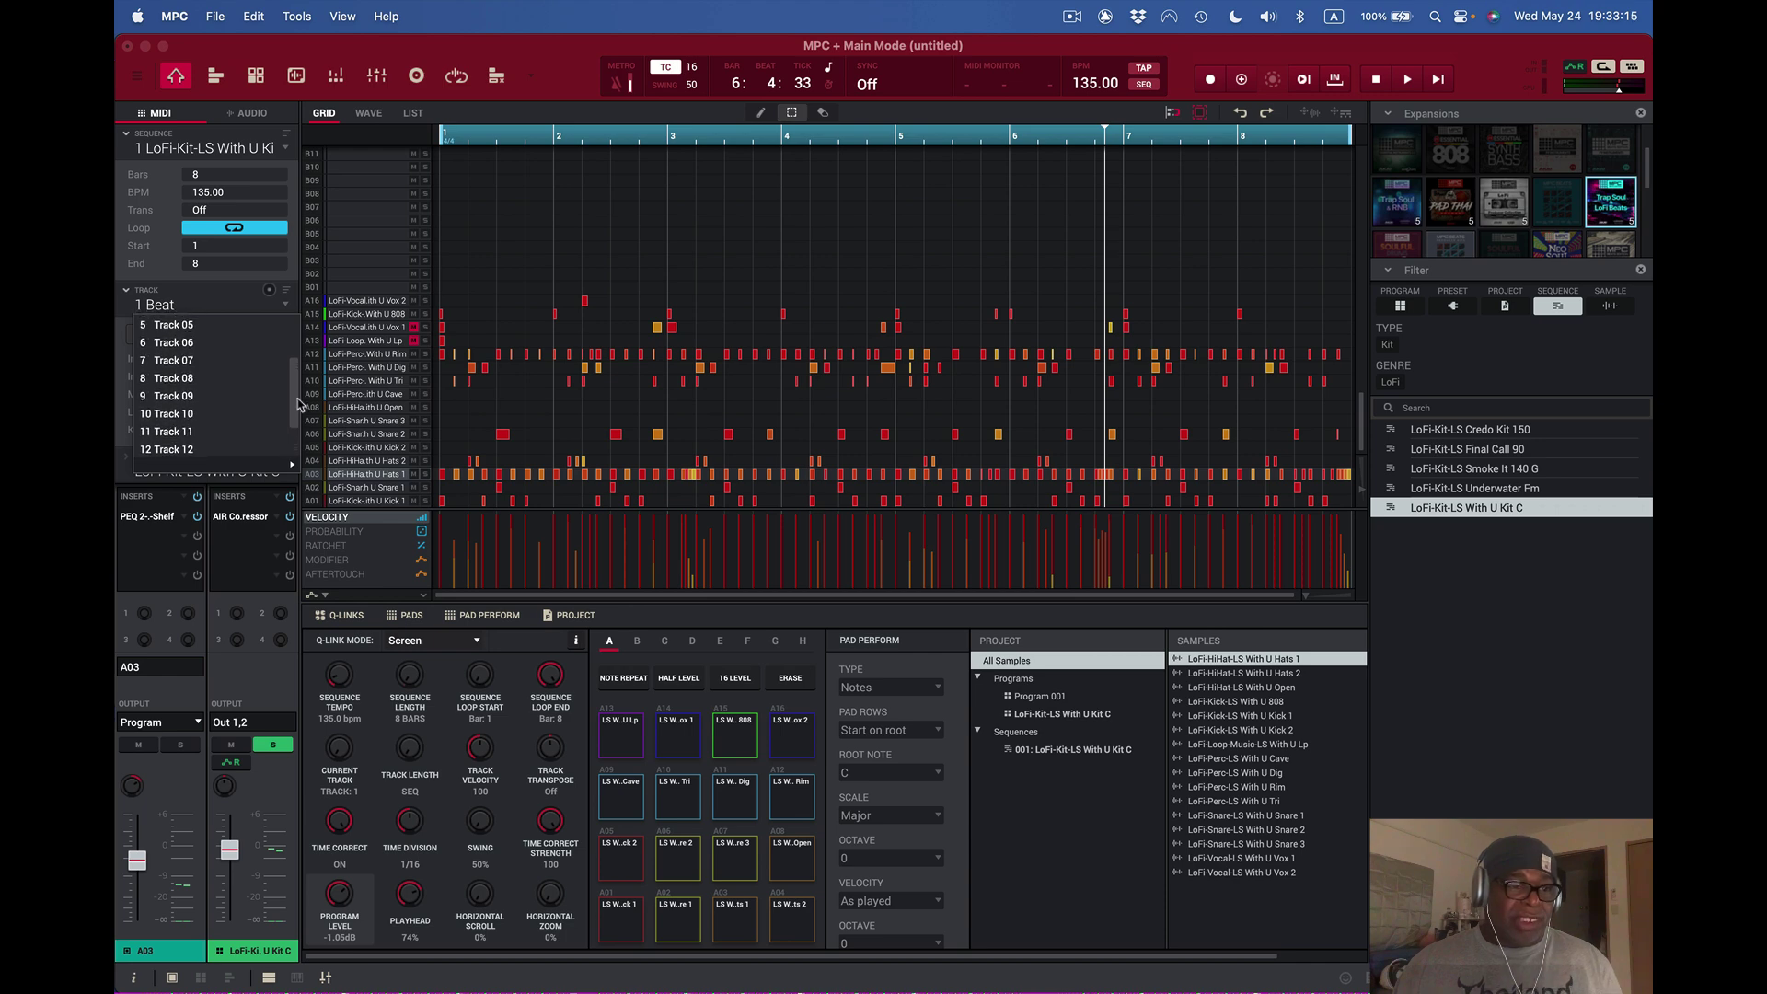
left_click(241, 408)
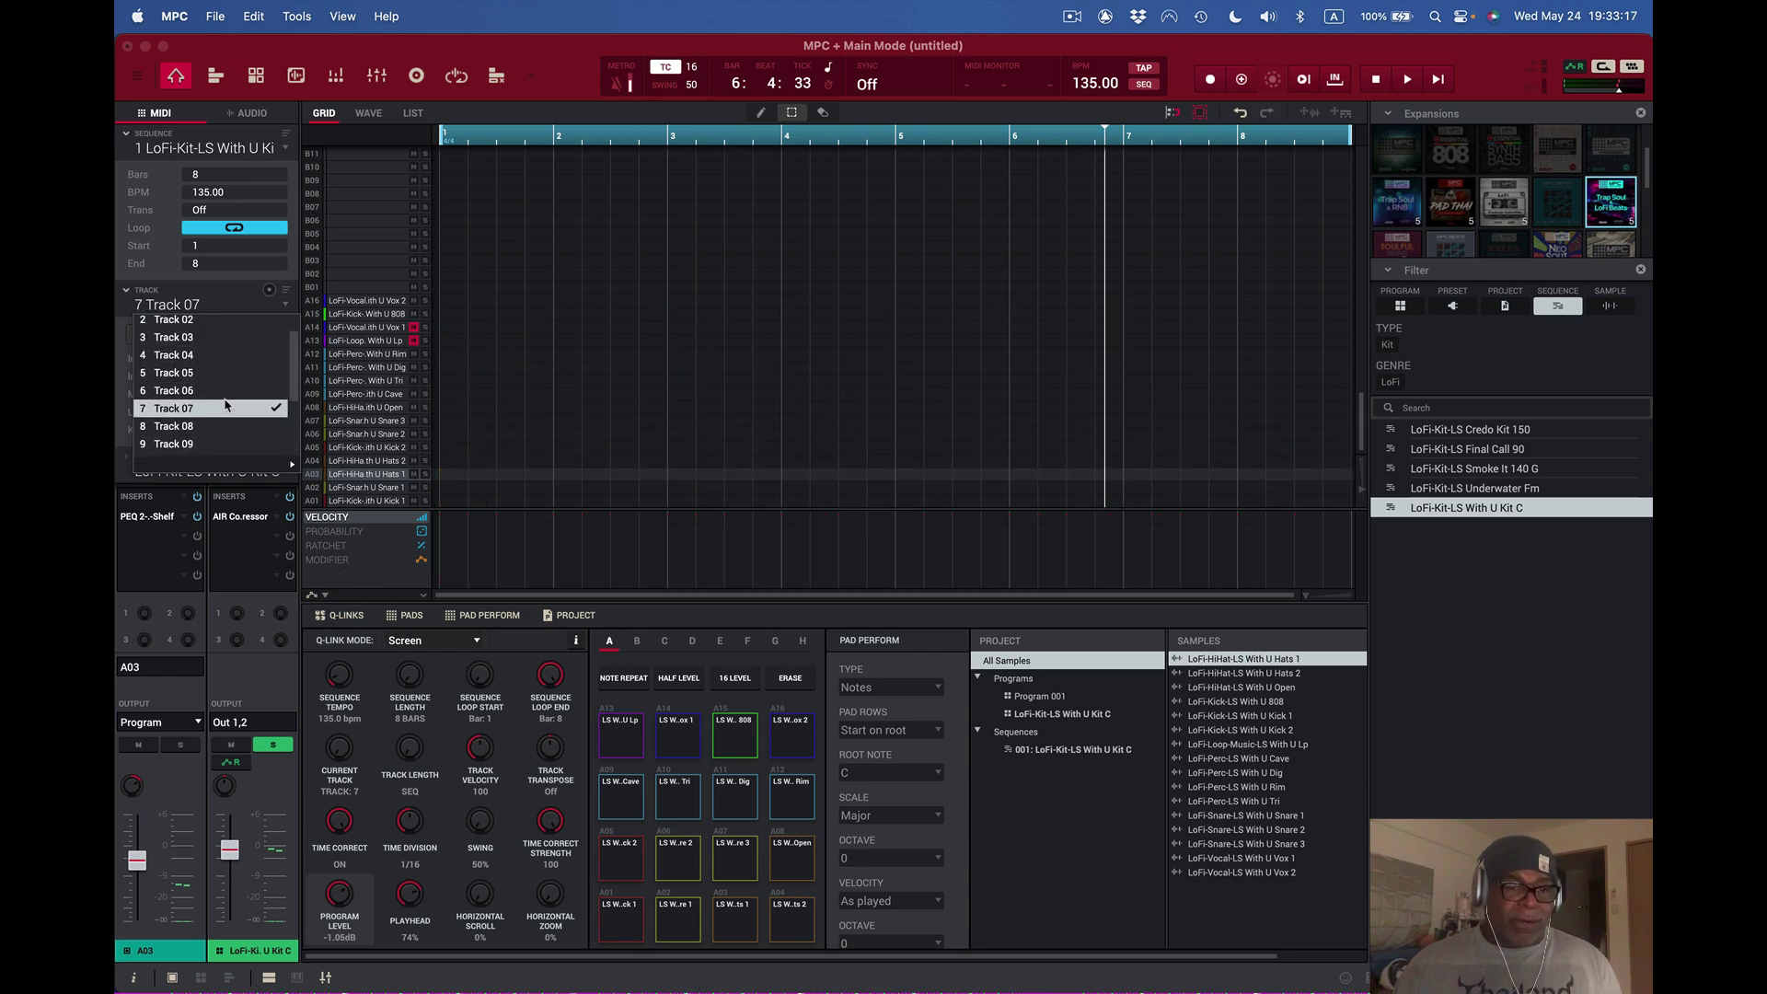
left_click(287, 310)
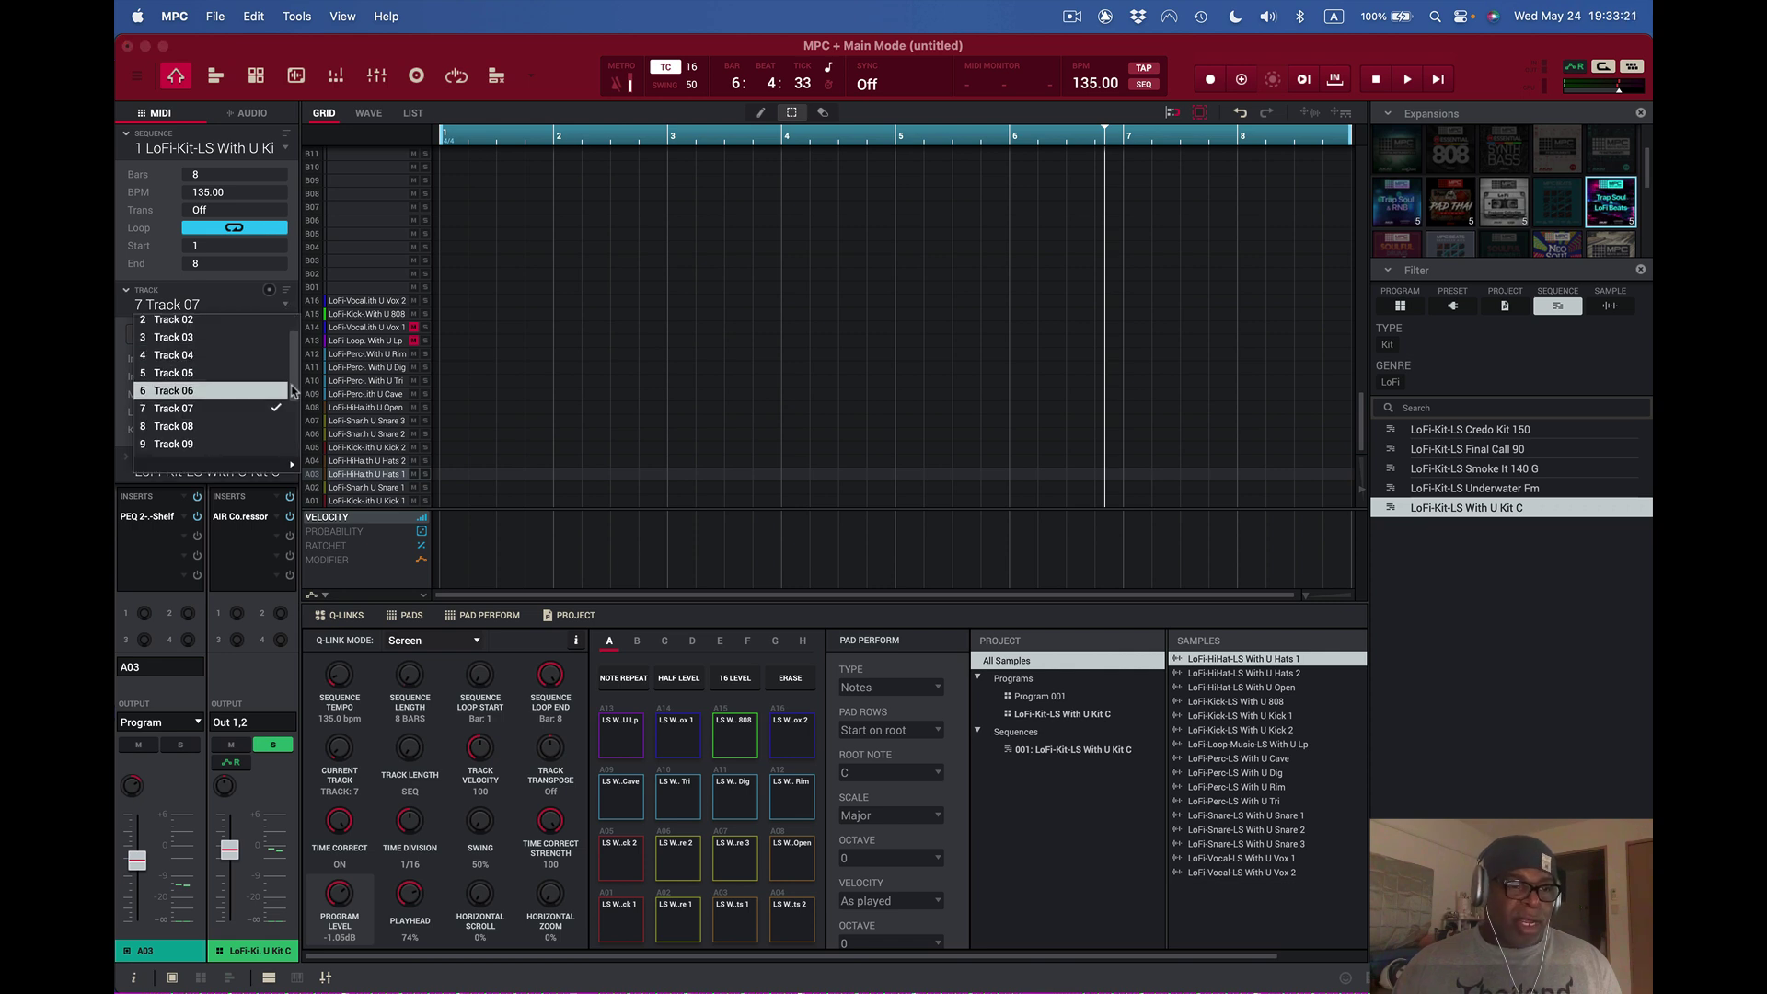
scroll(292, 387, "up", 1)
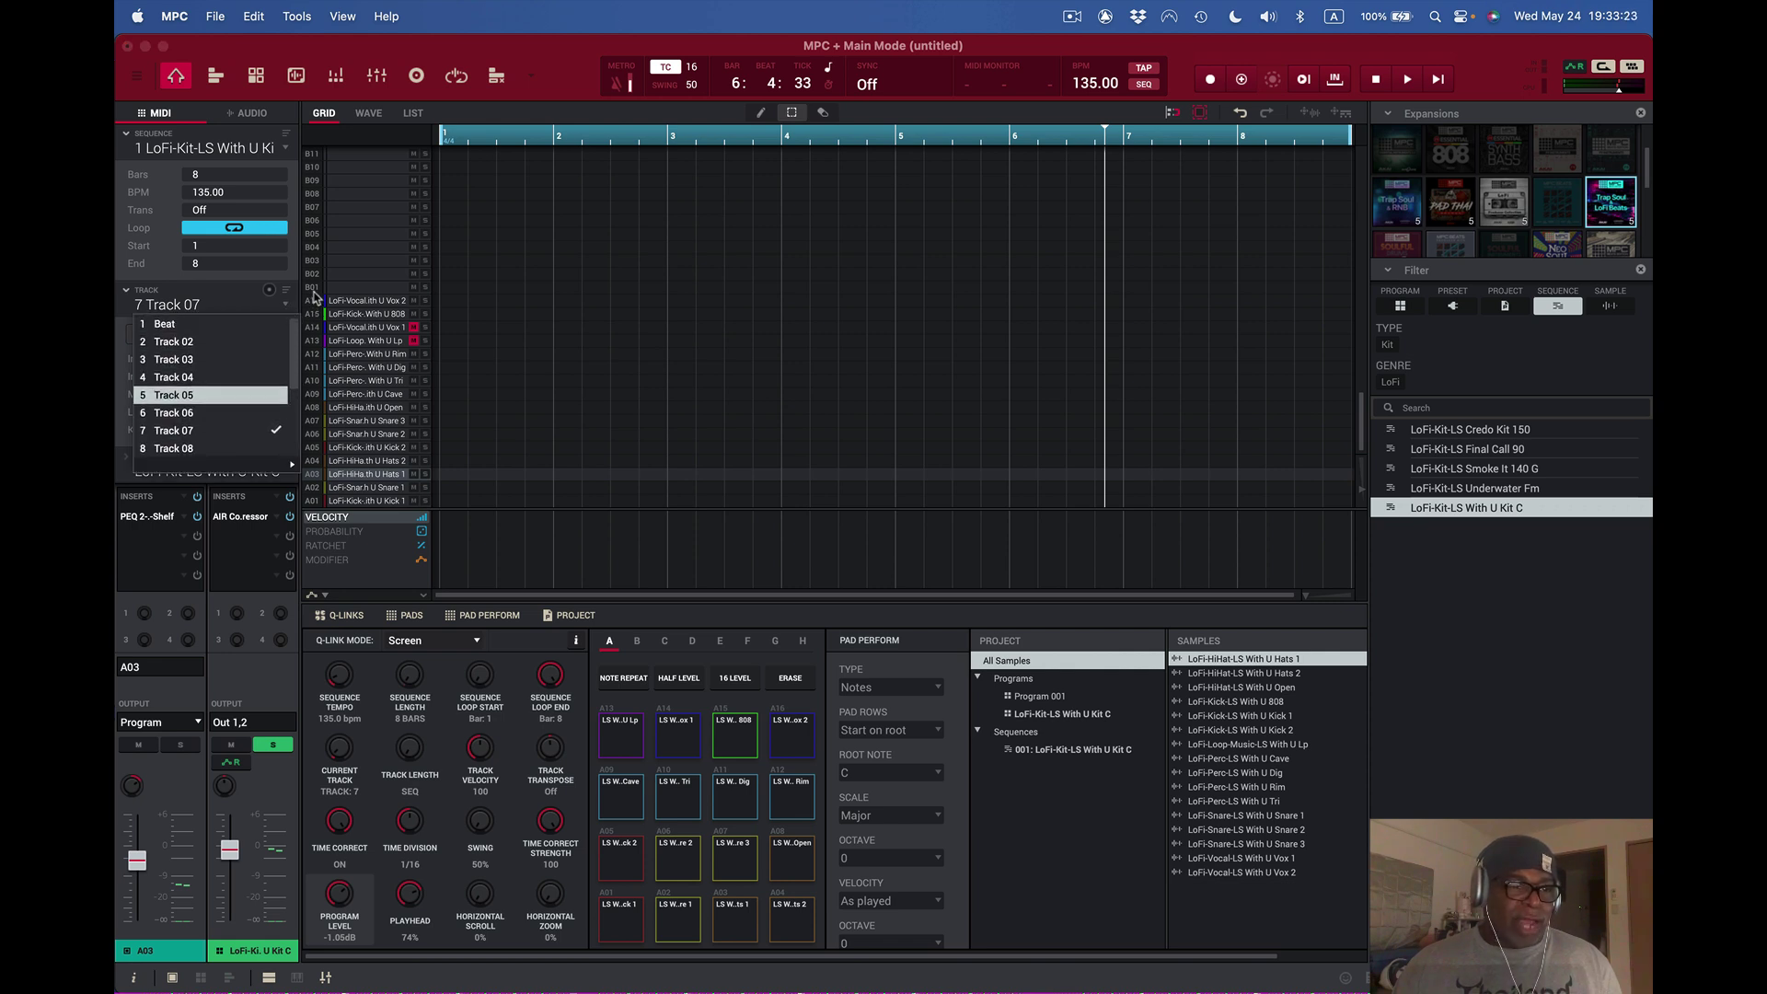
mouse_move(188, 463)
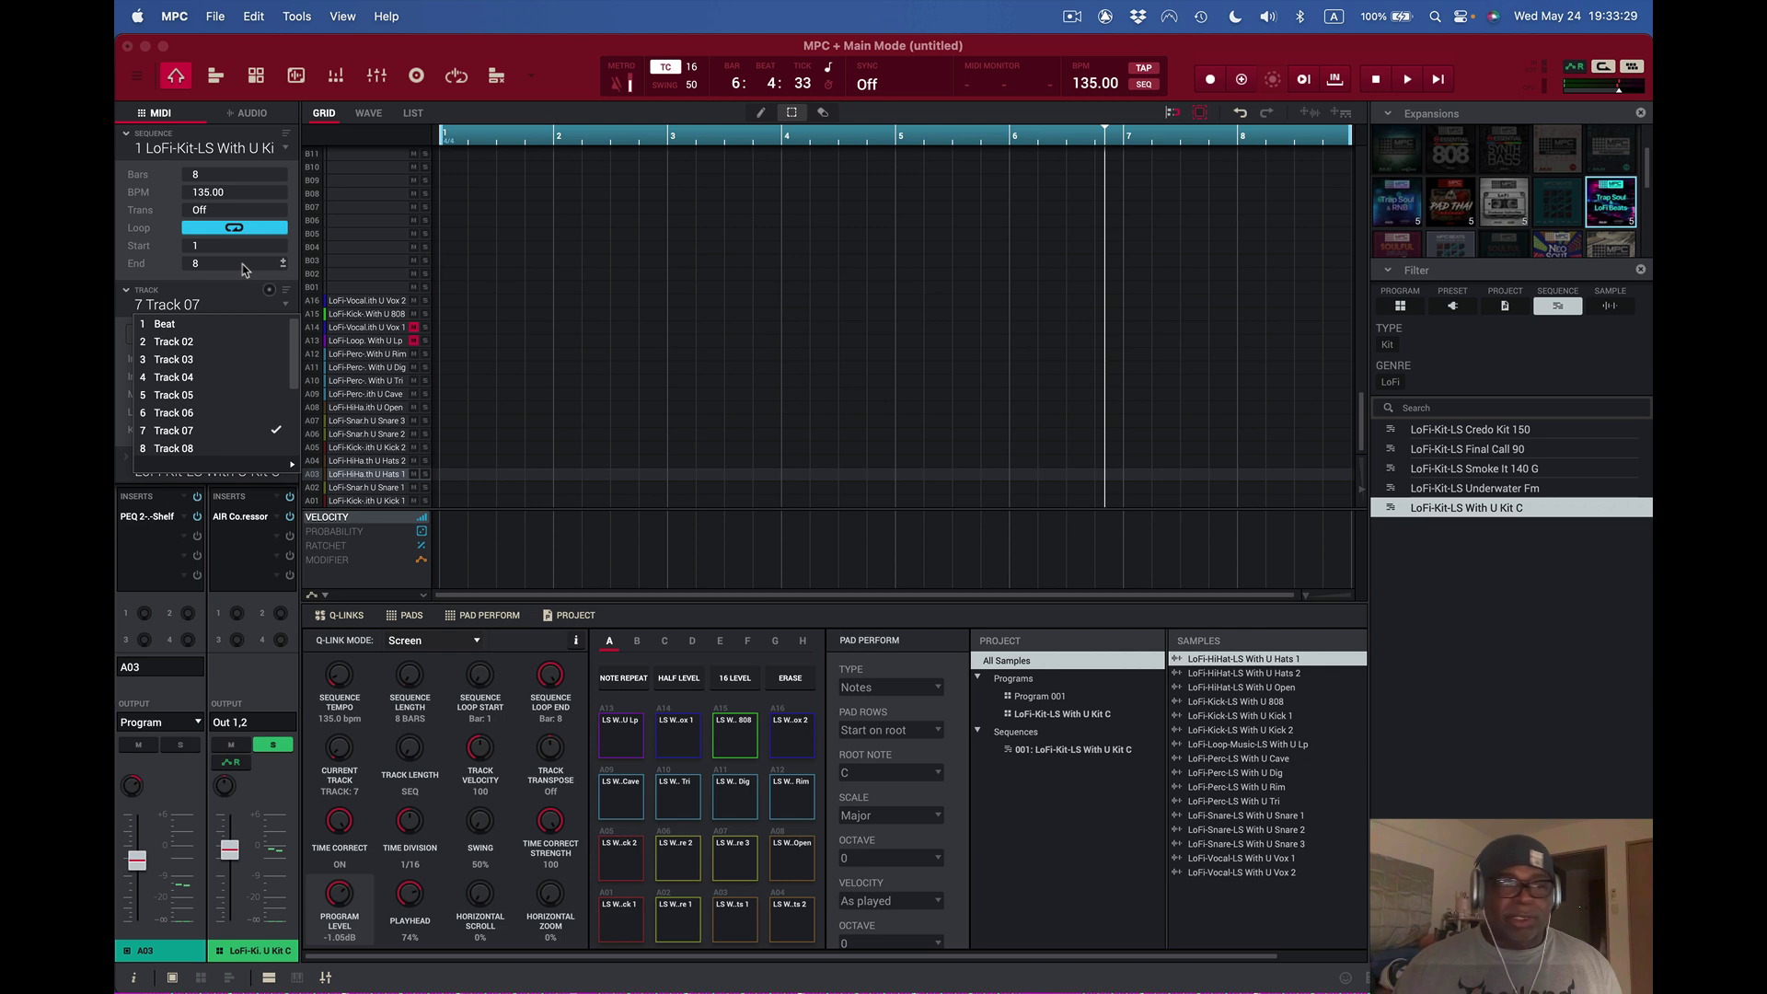
left_click(563, 78)
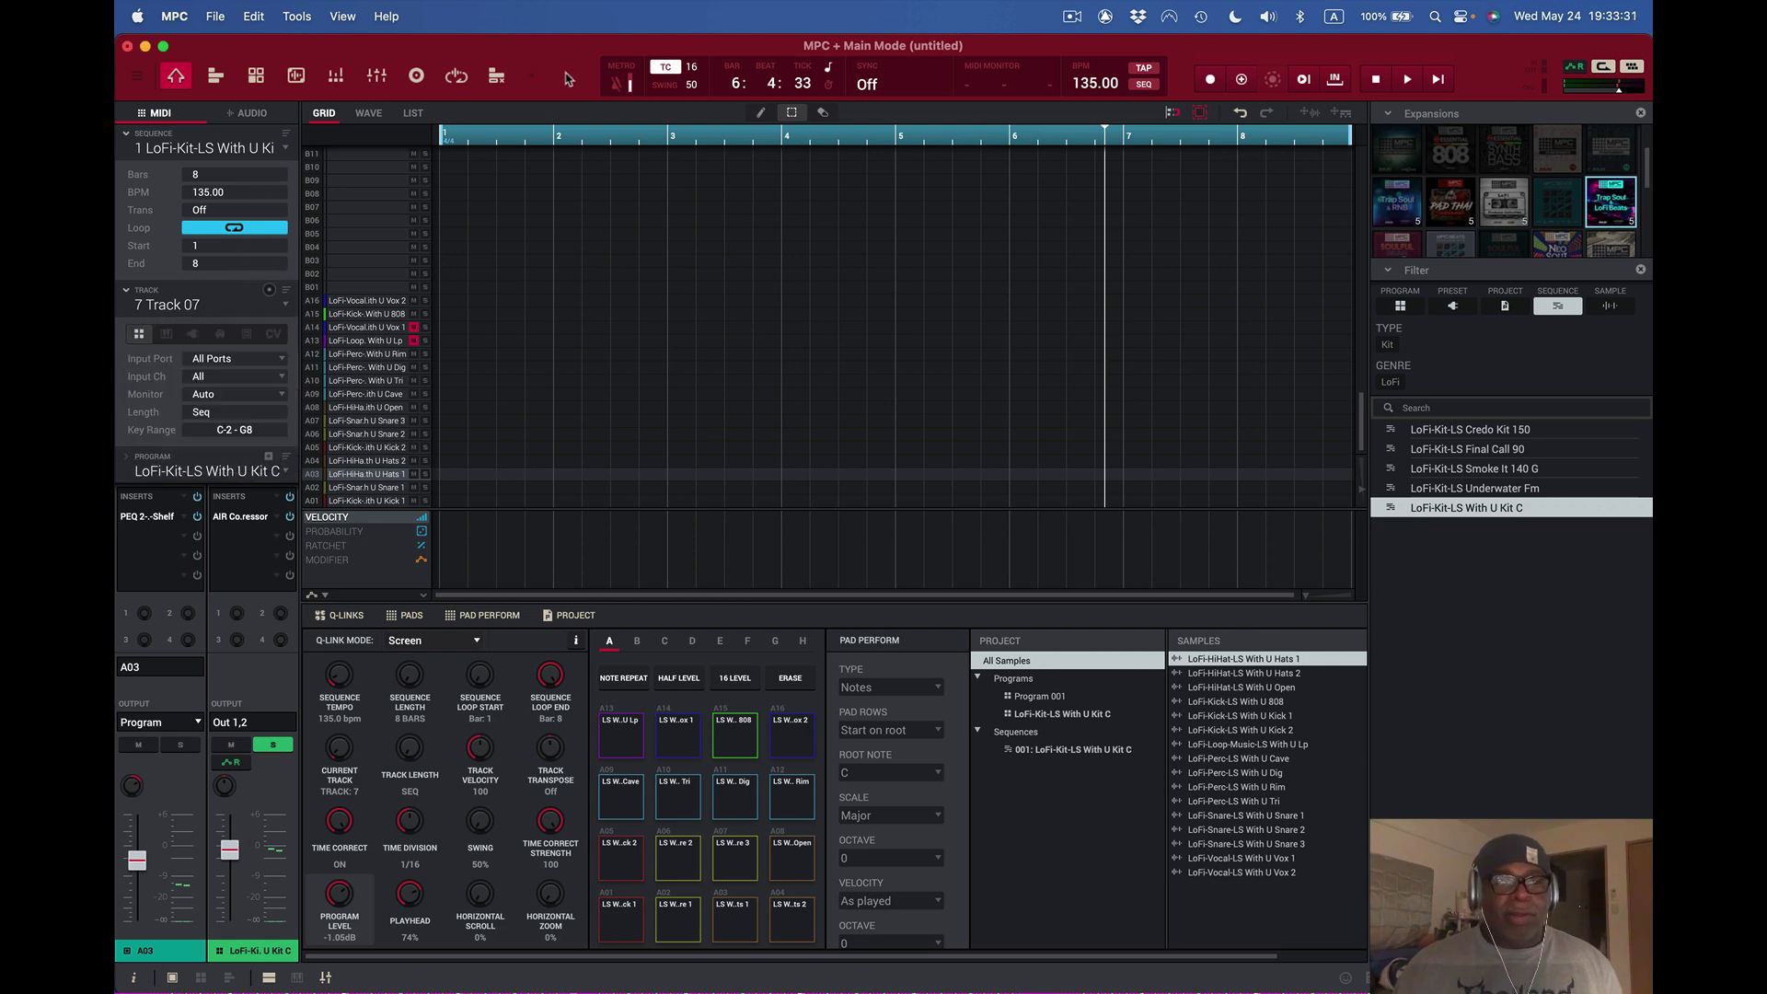
left_click(251, 17)
mouse_move(281, 386)
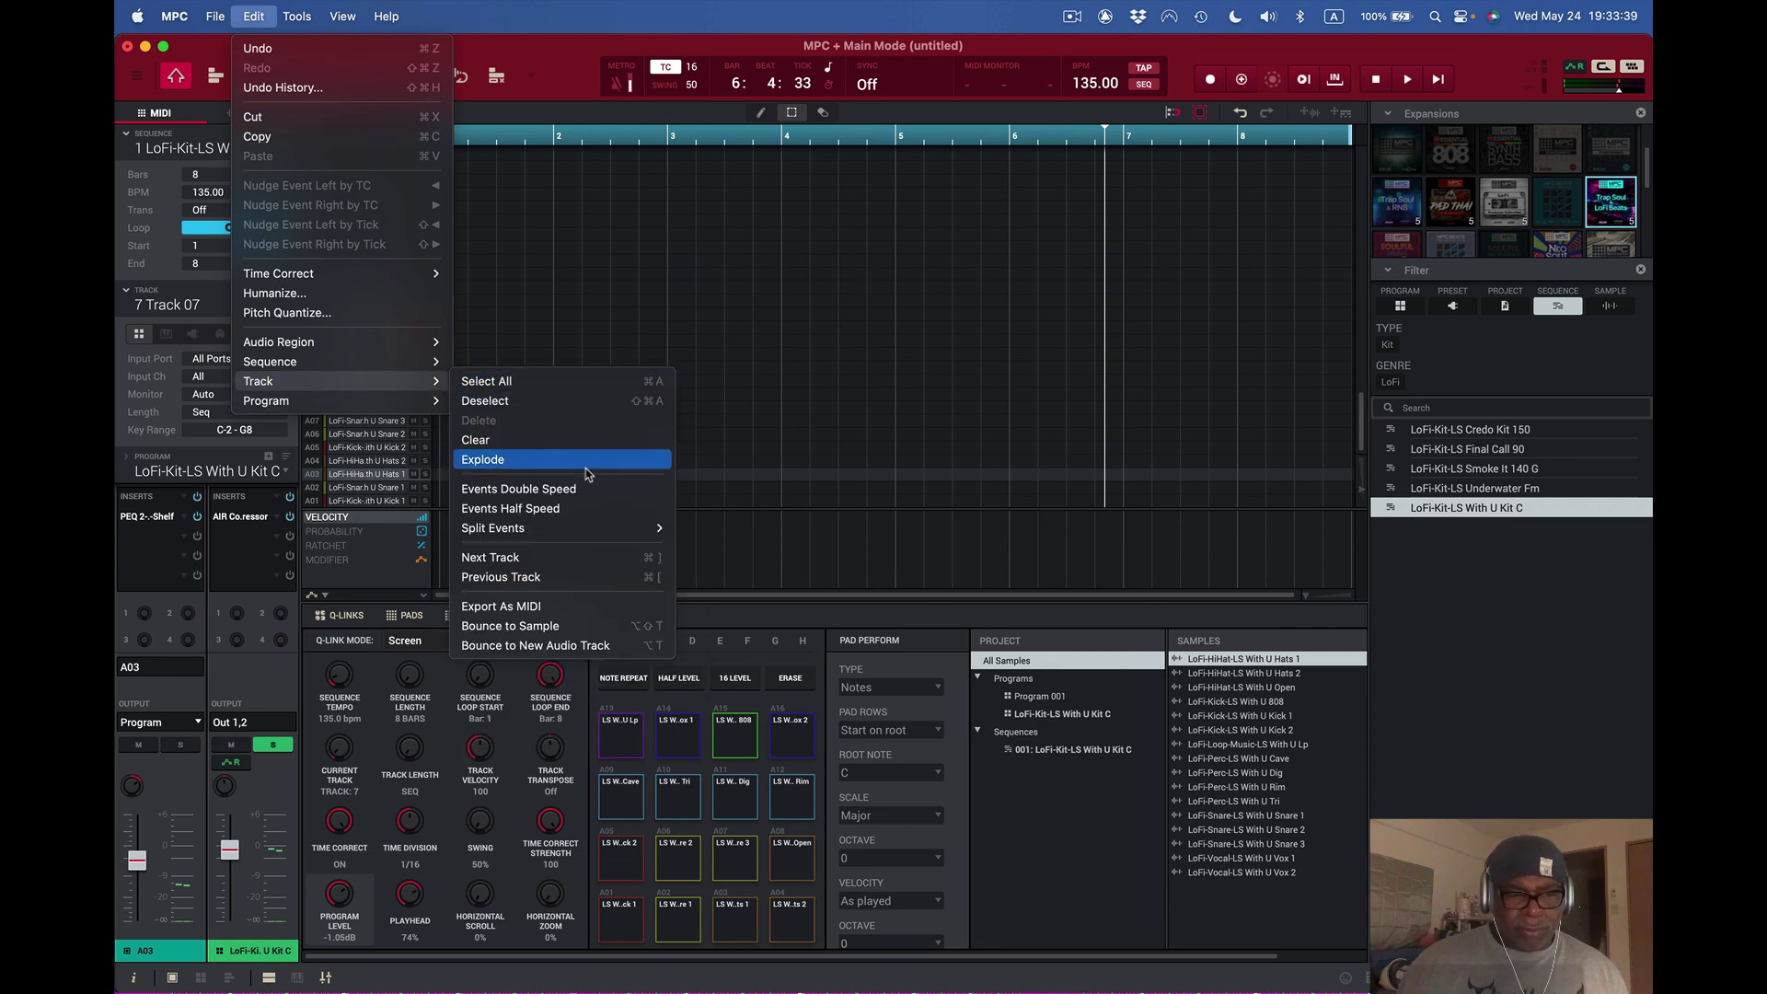
left_click(550, 66)
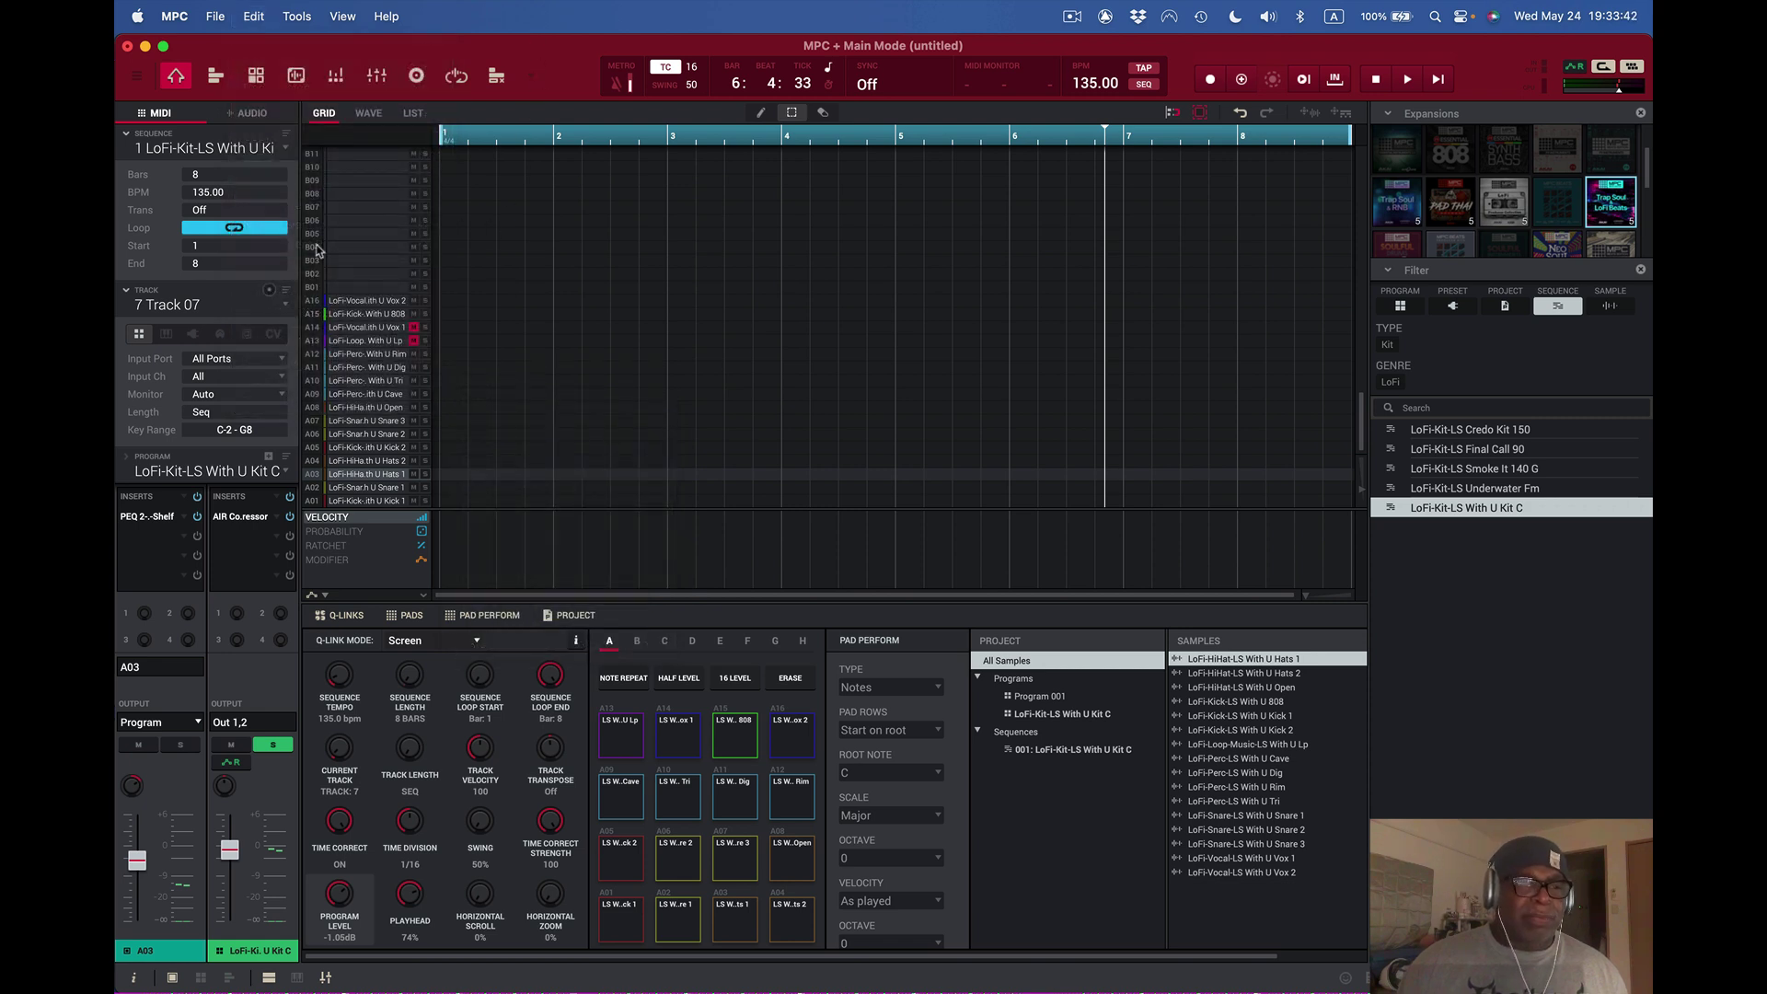
- Switch to the Beat track and apply Events Double Speed to its notes
left_click(285, 305)
left_click(232, 327)
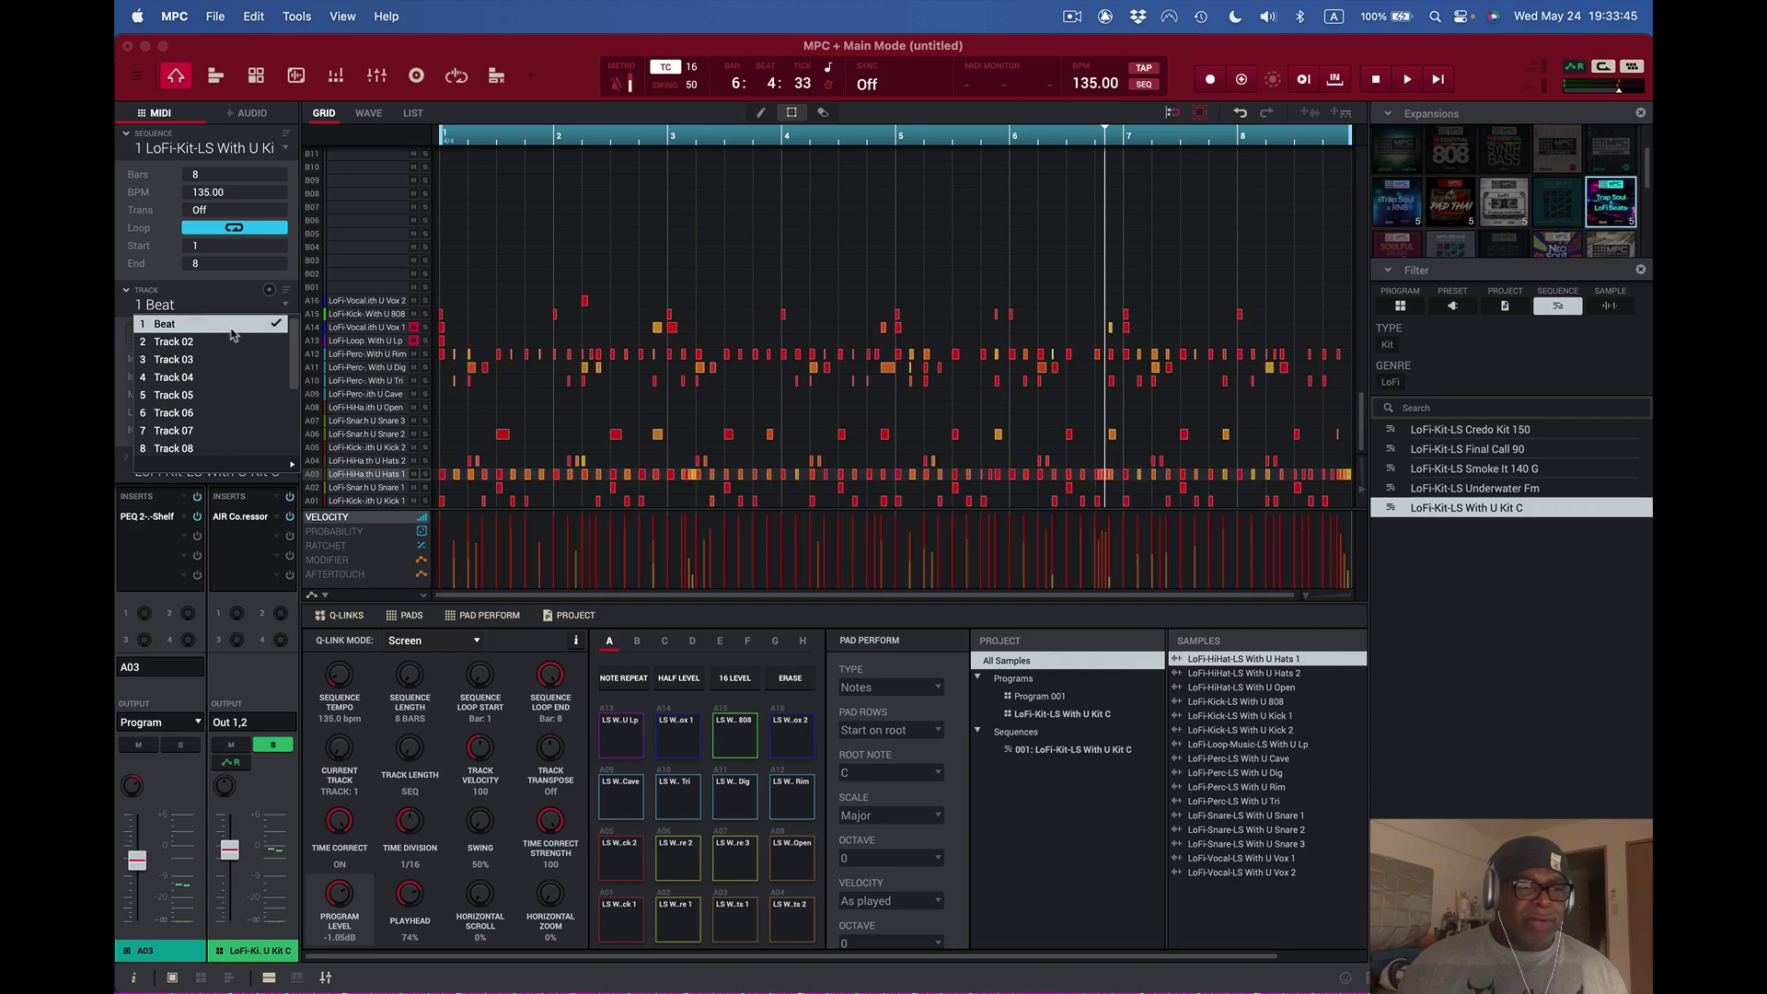
left_click(254, 16)
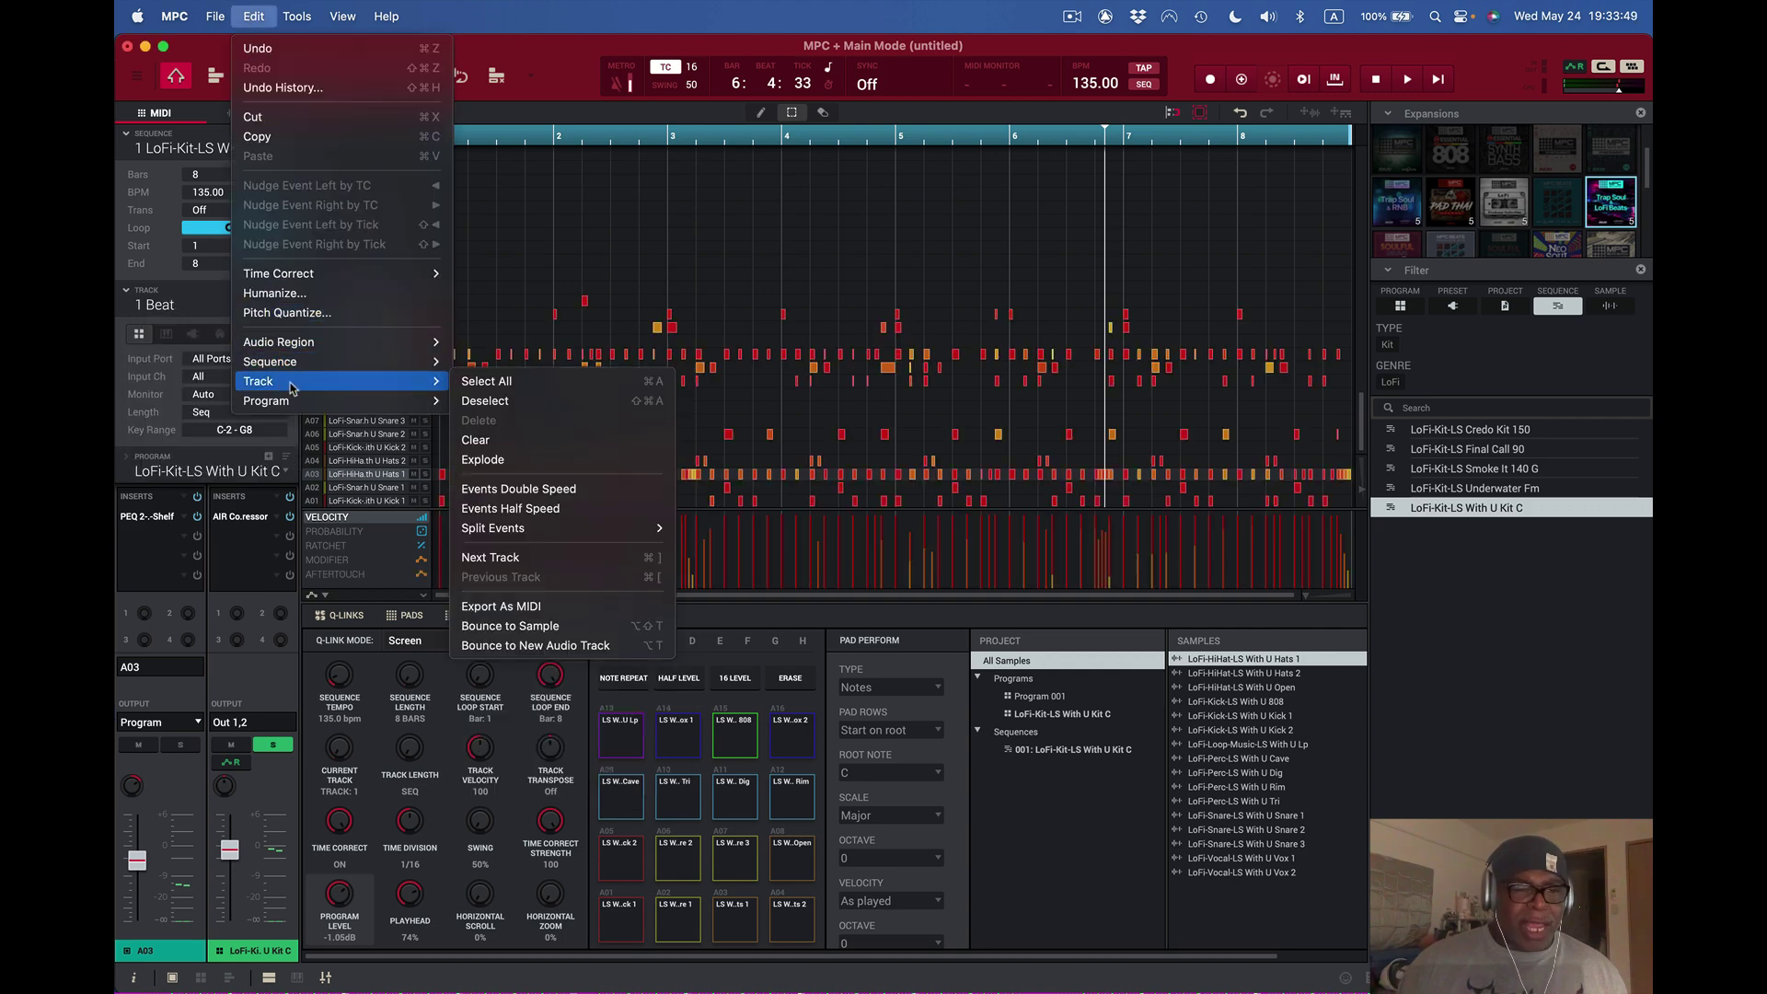
mouse_move(436, 388)
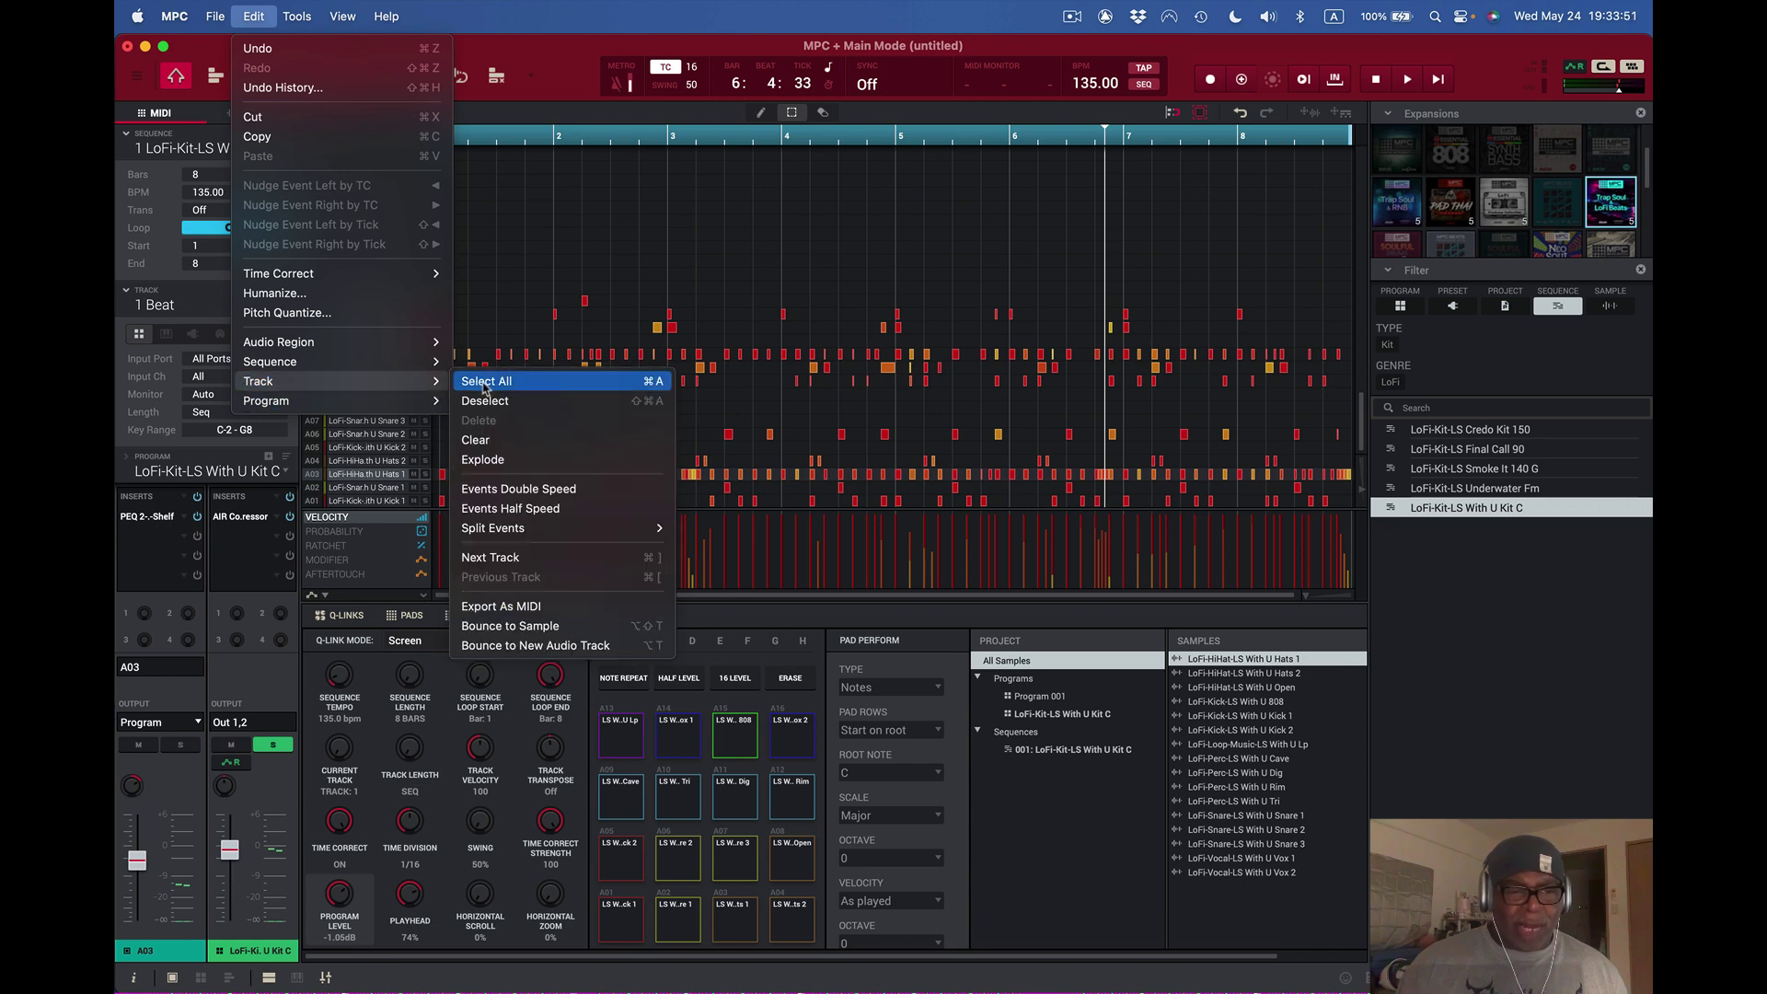
left_click(560, 493)
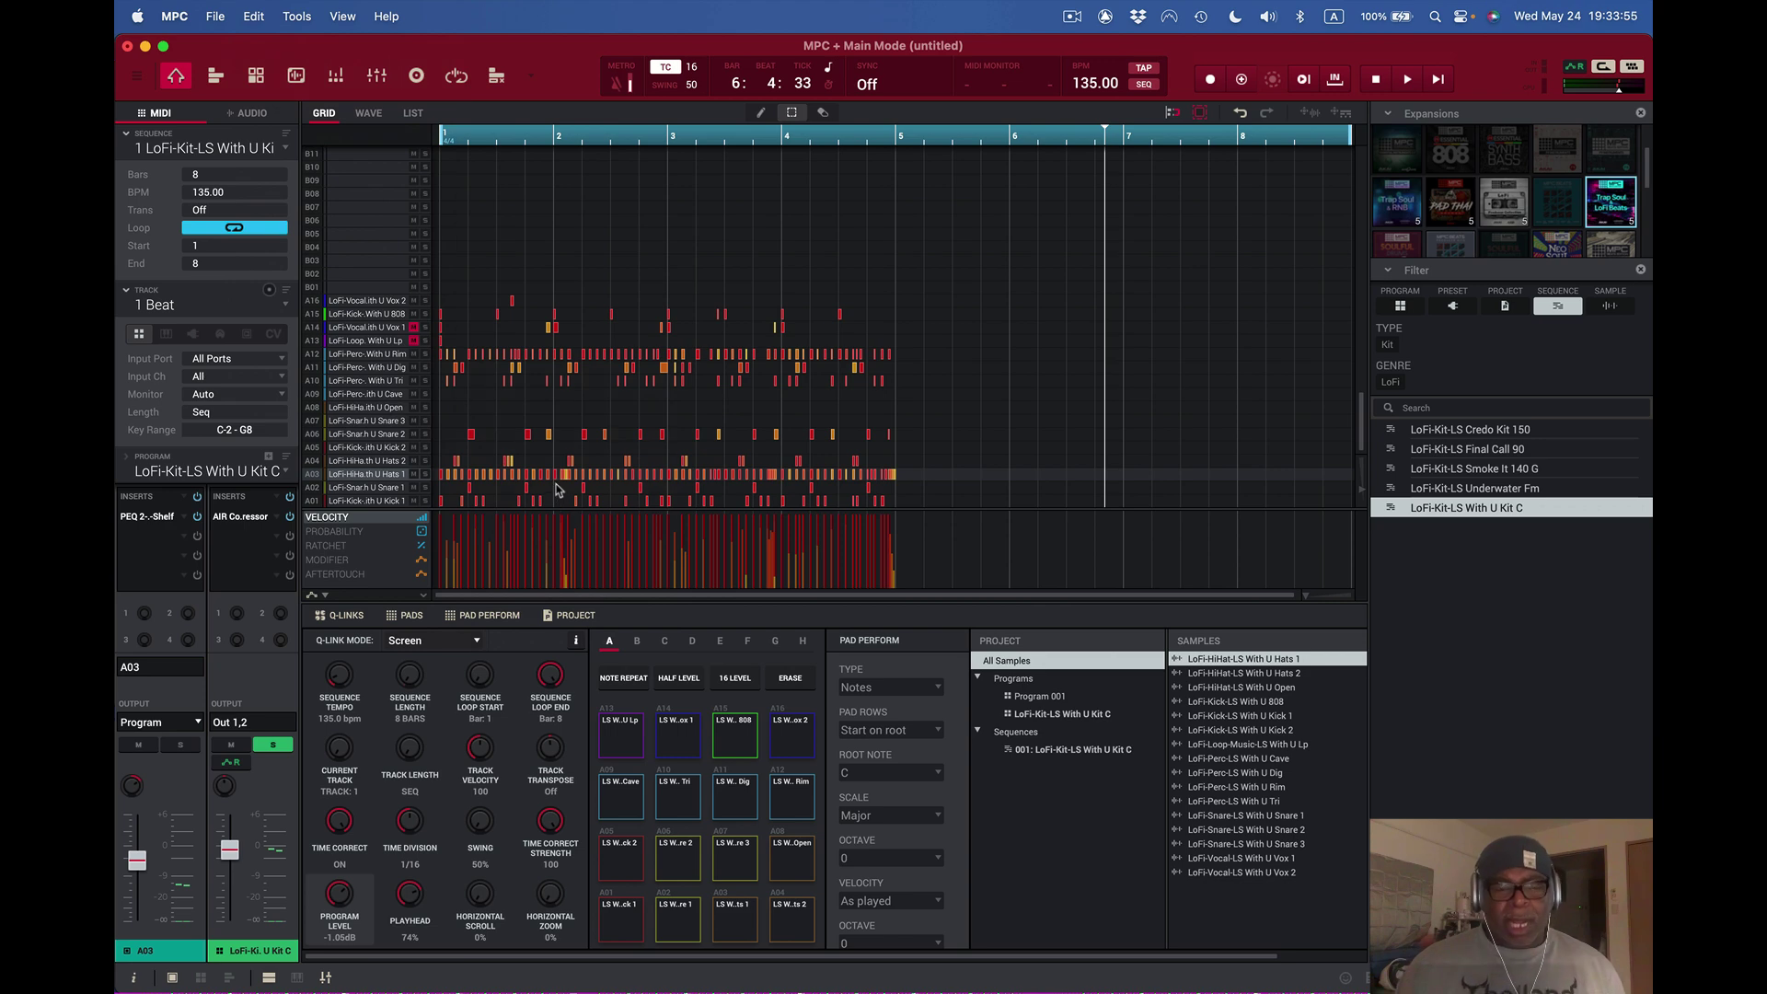
- Play back the double-speed Beat track briefly, stop it, and undo the speed change
key("space")
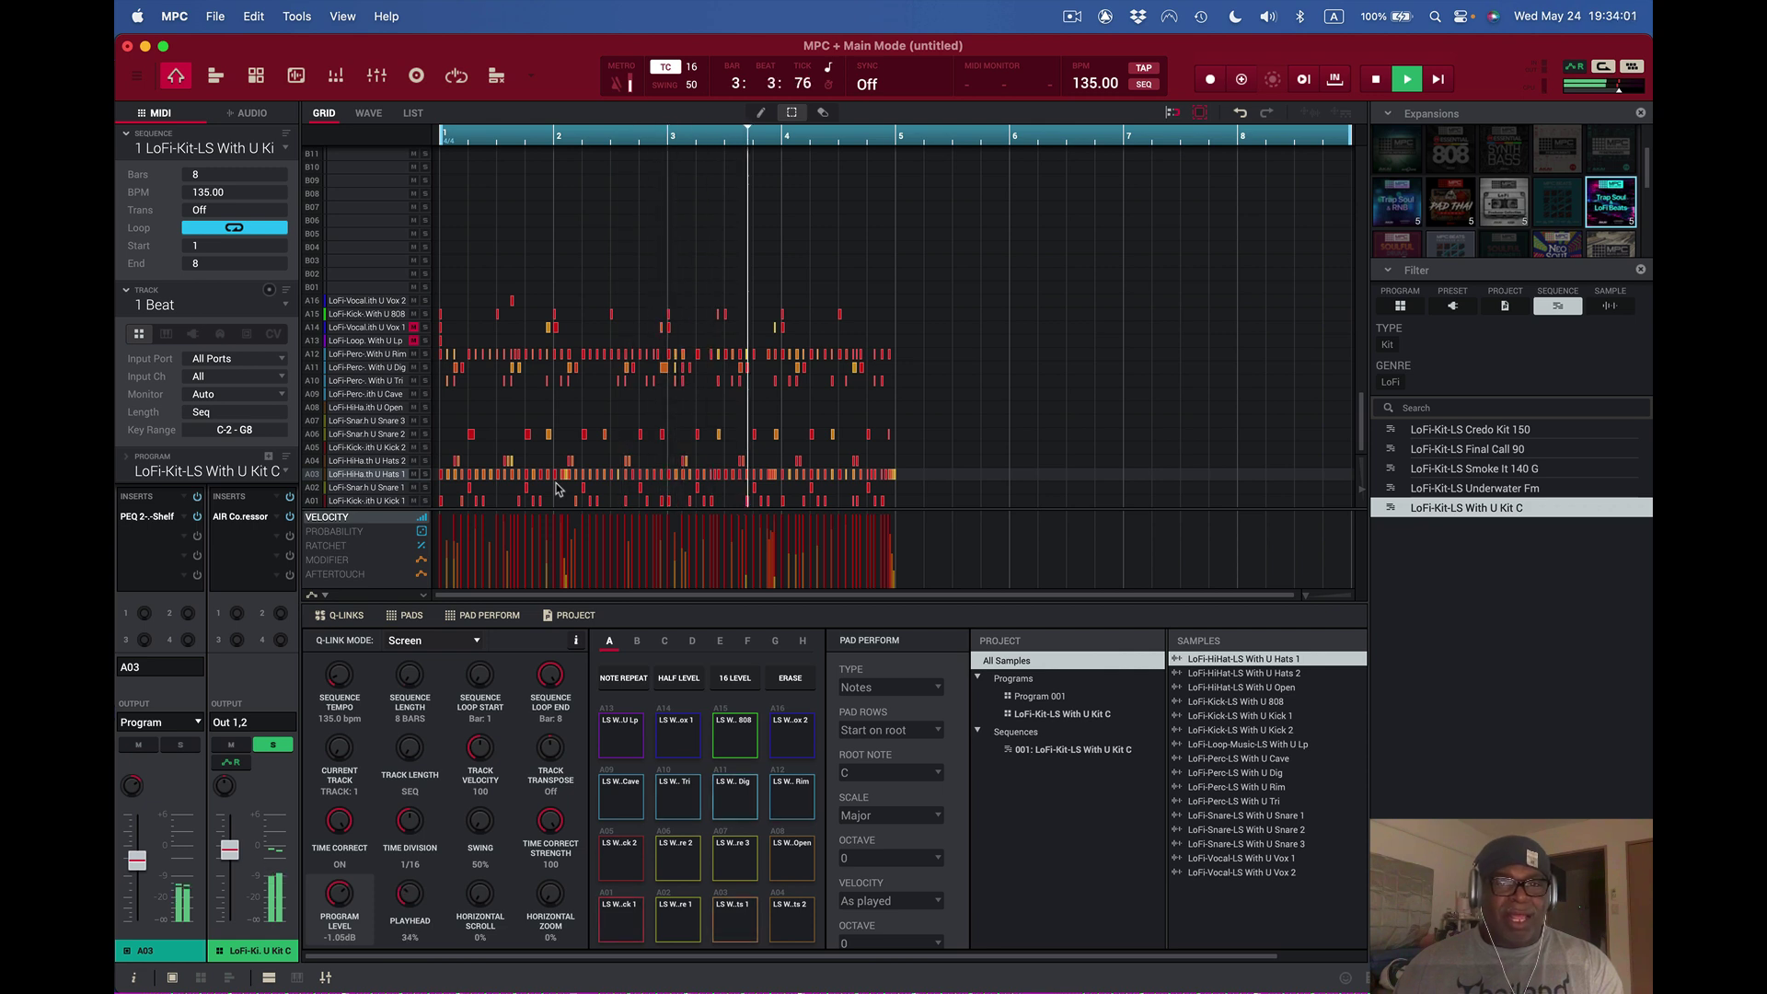
key("space")
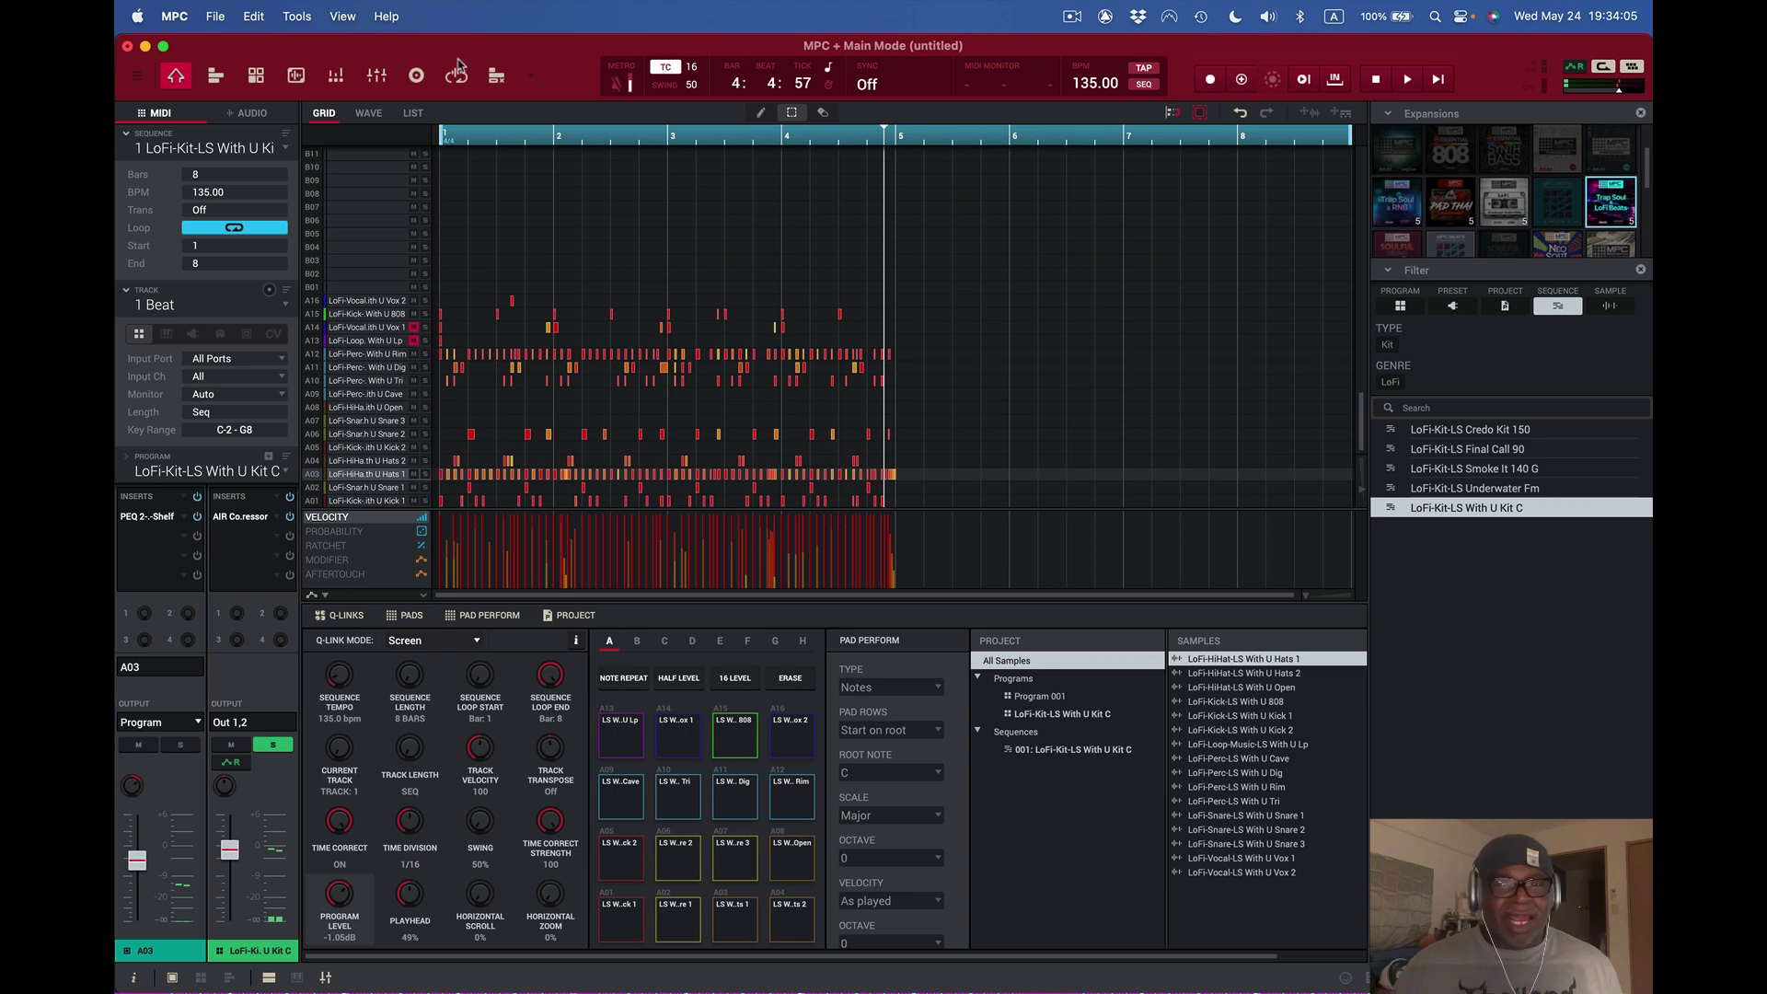
left_click(1241, 113)
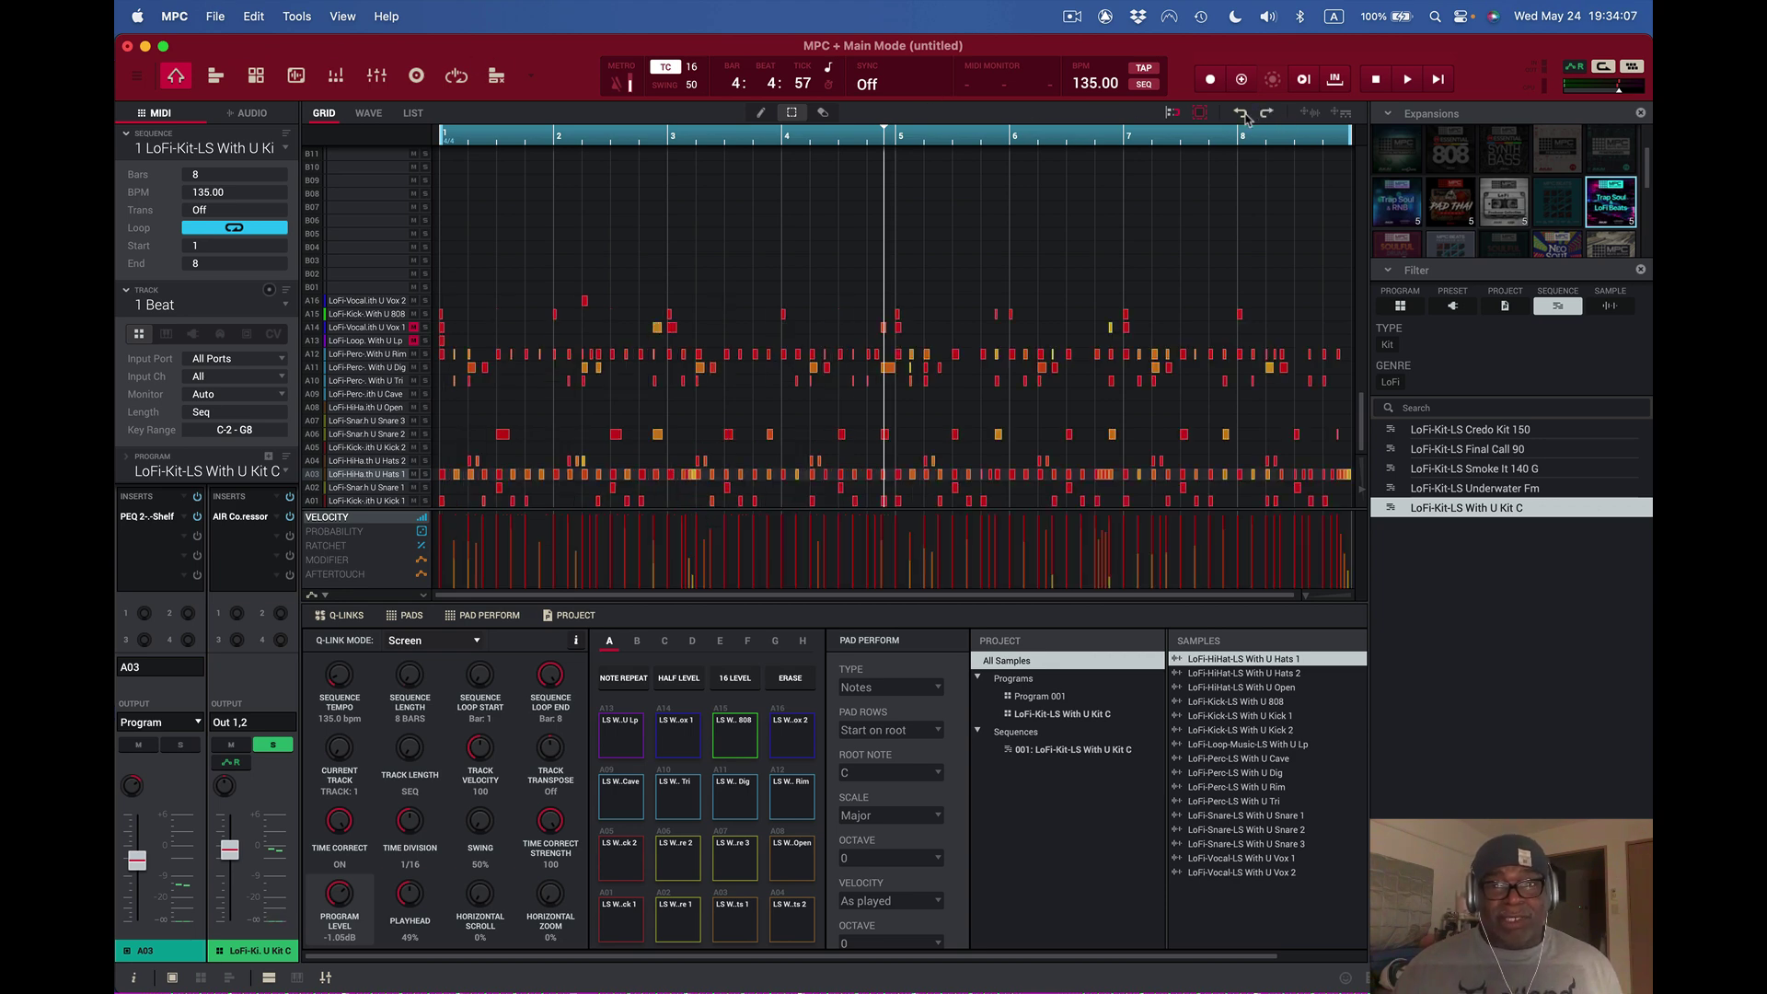
- Apply Events Half Speed to the Beat track and play back the sequence to audition it
left_click(248, 16)
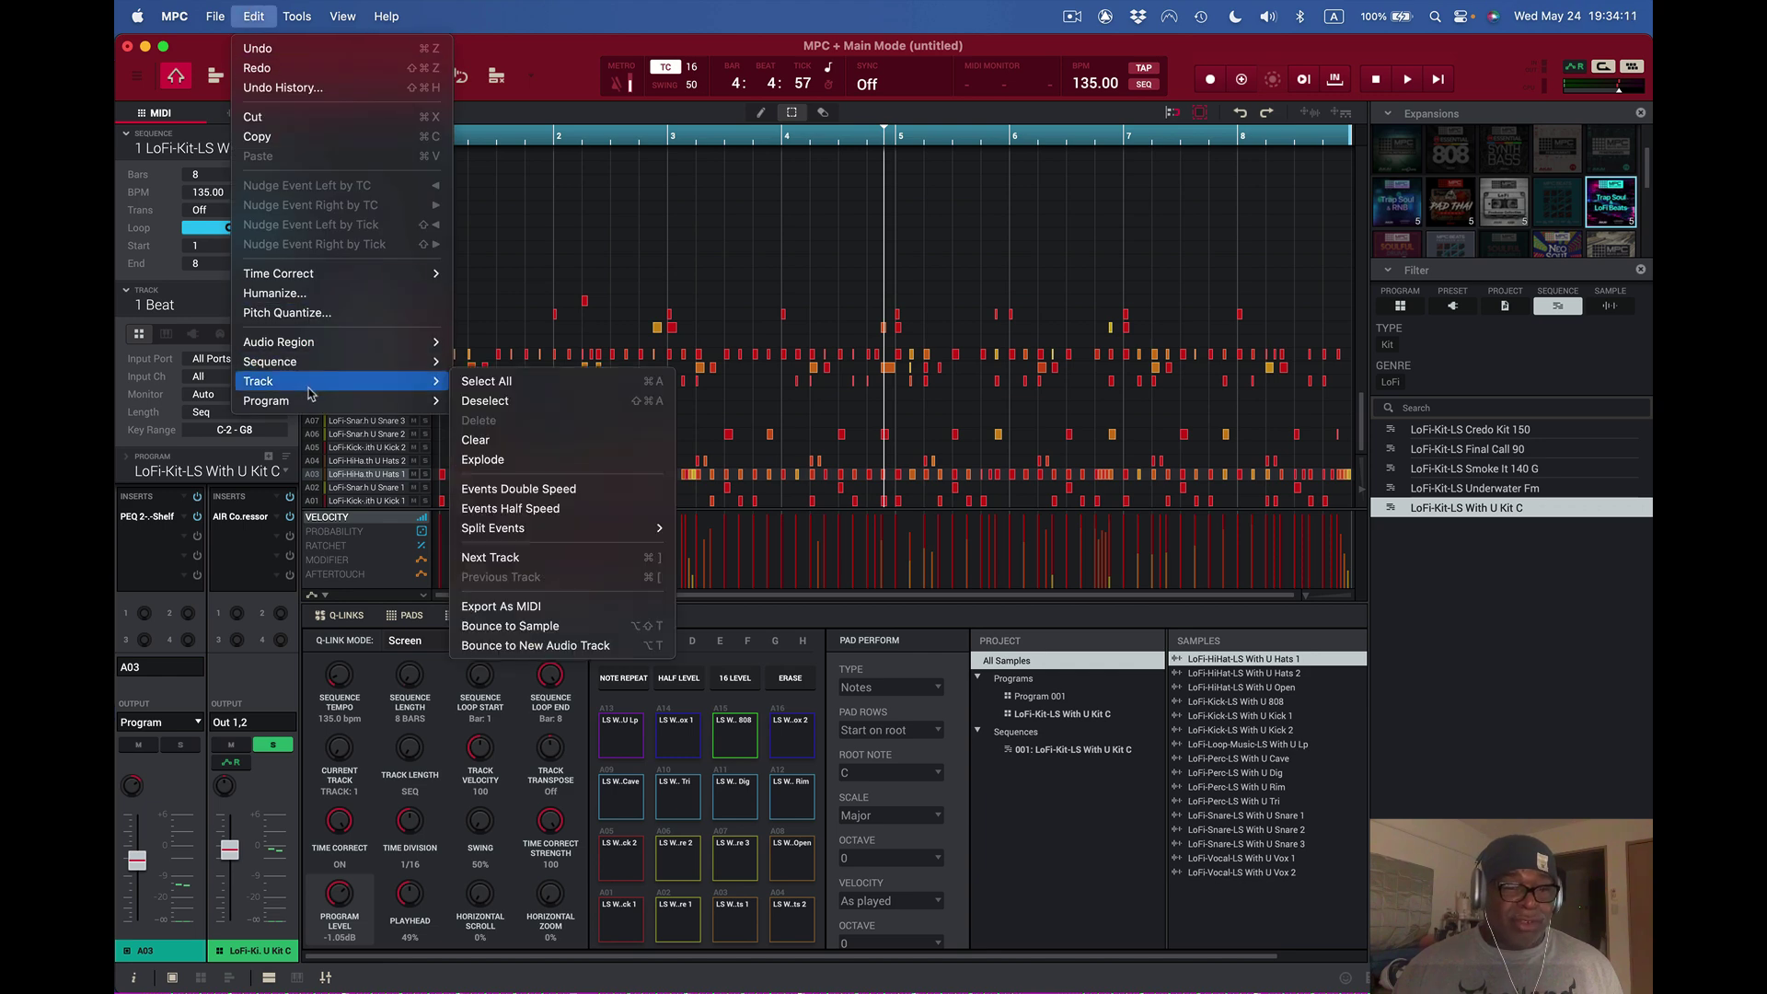
mouse_move(427, 387)
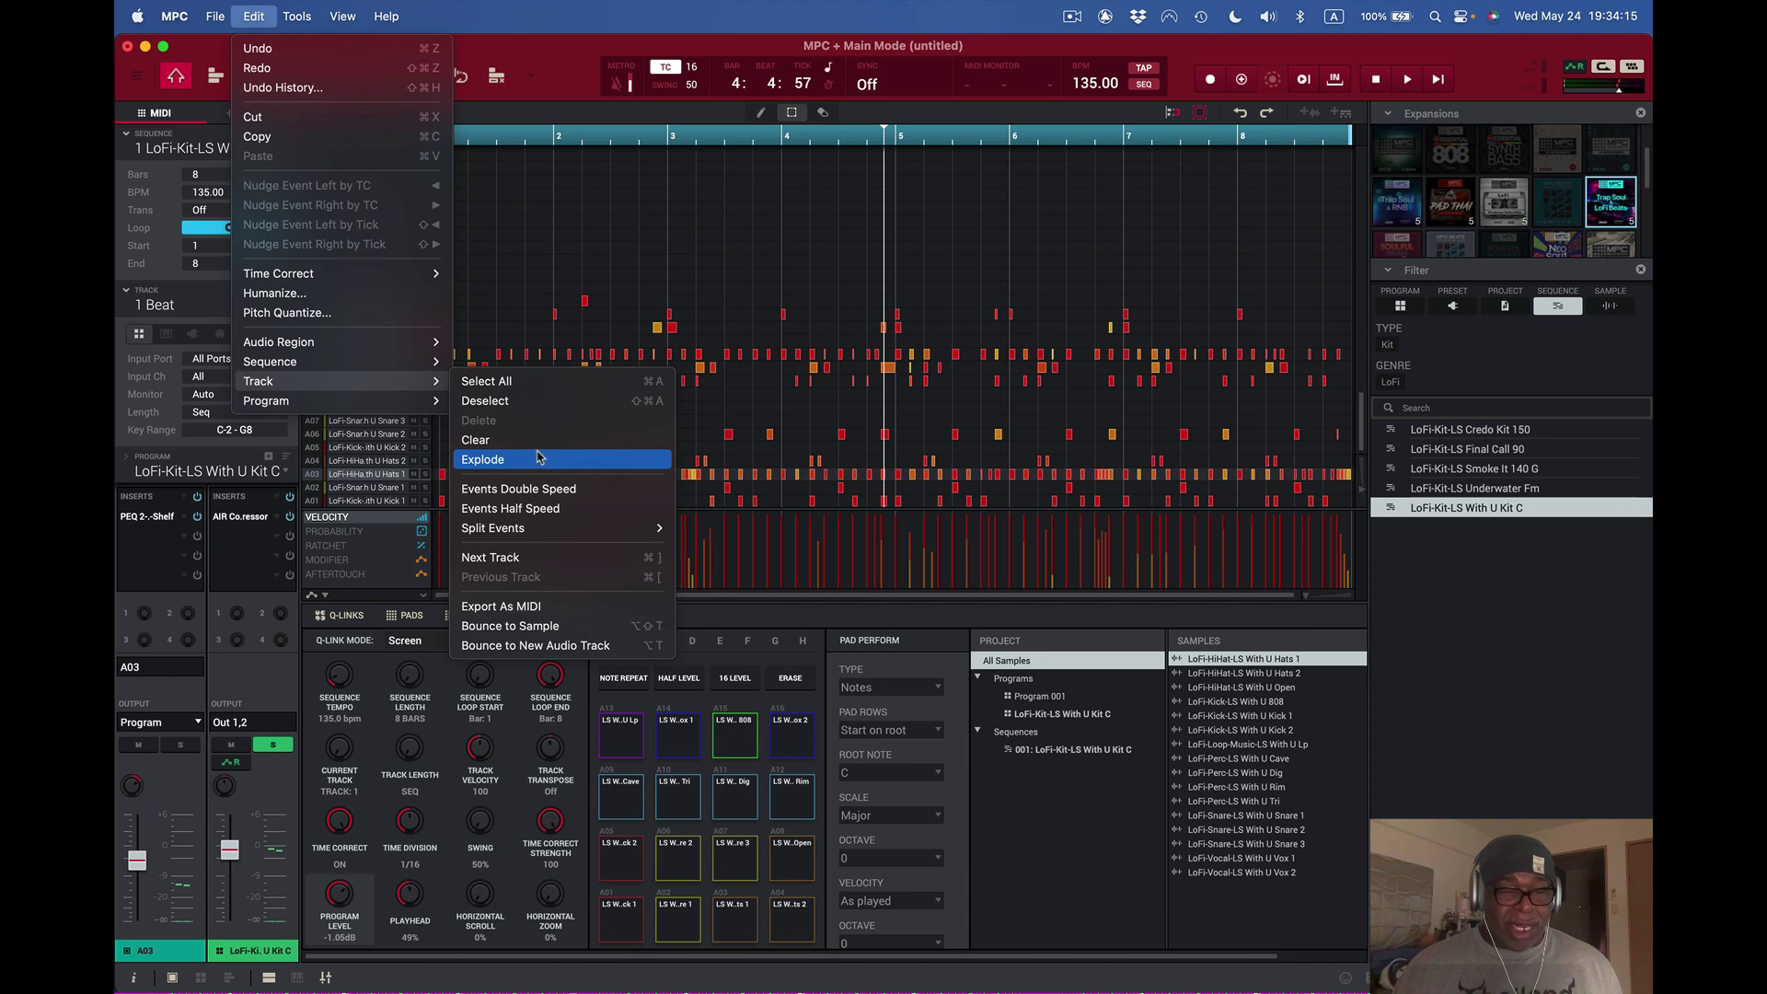
left_click(543, 509)
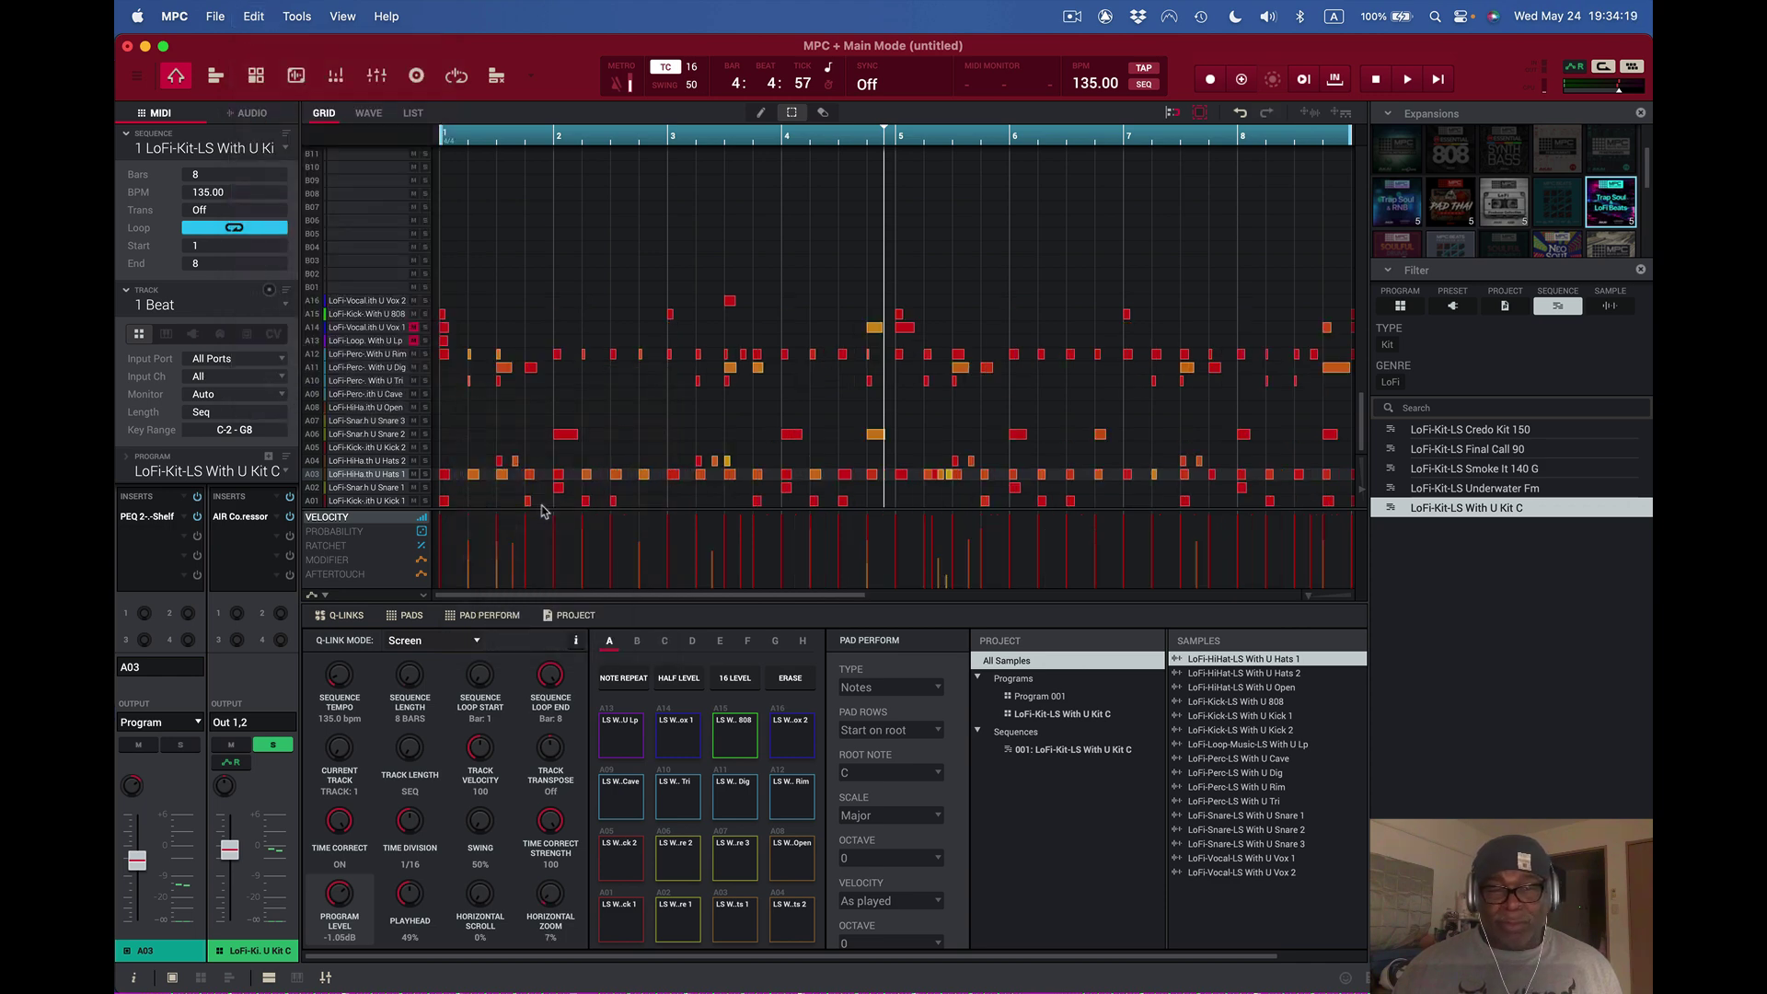
key("space")
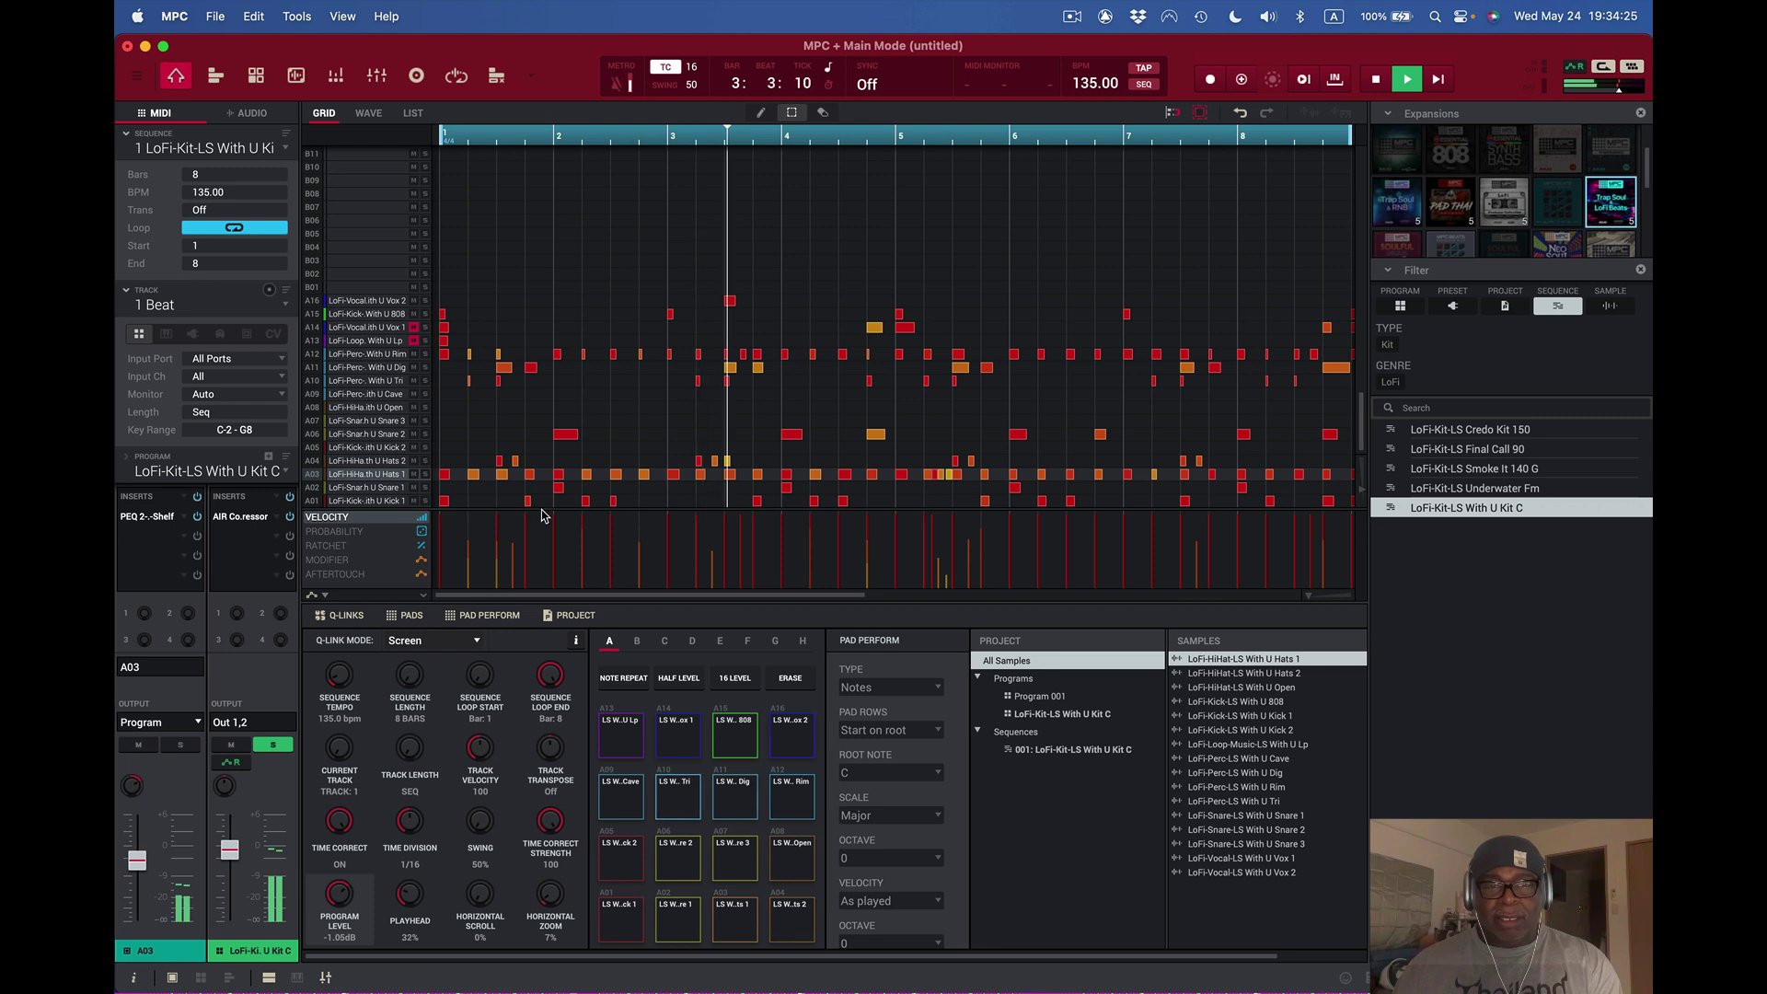
key("space")
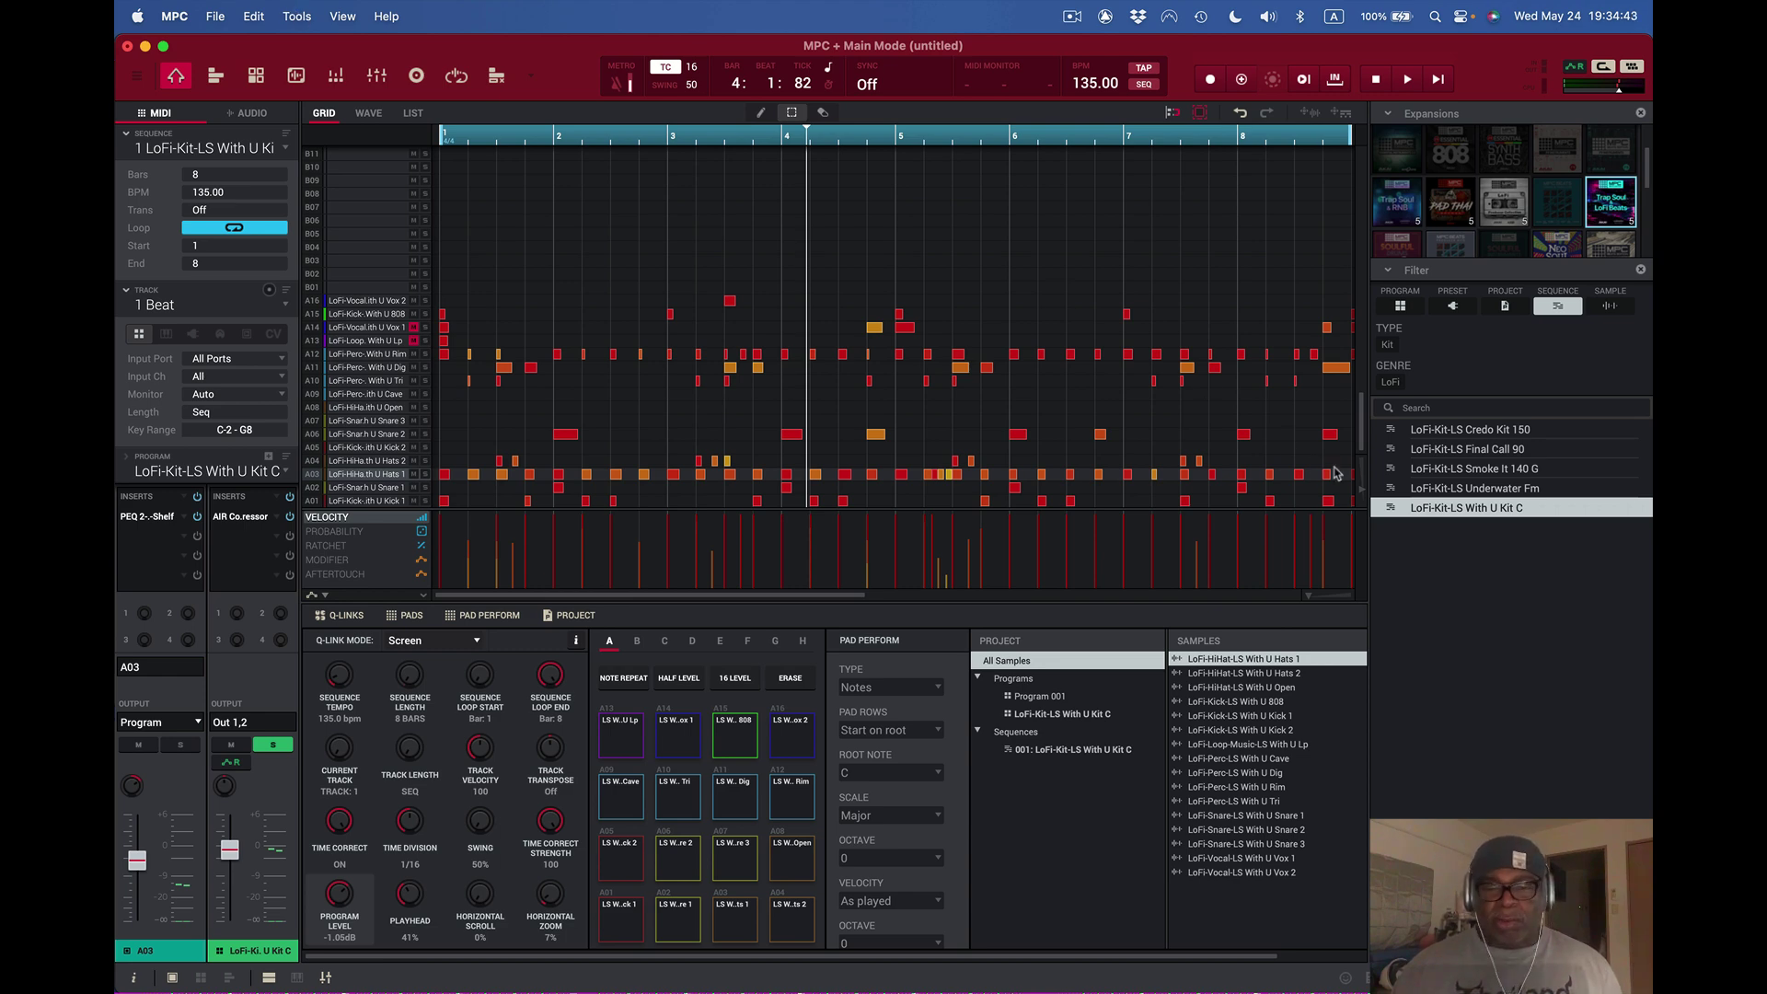
scroll(1153, 592, "down", 5)
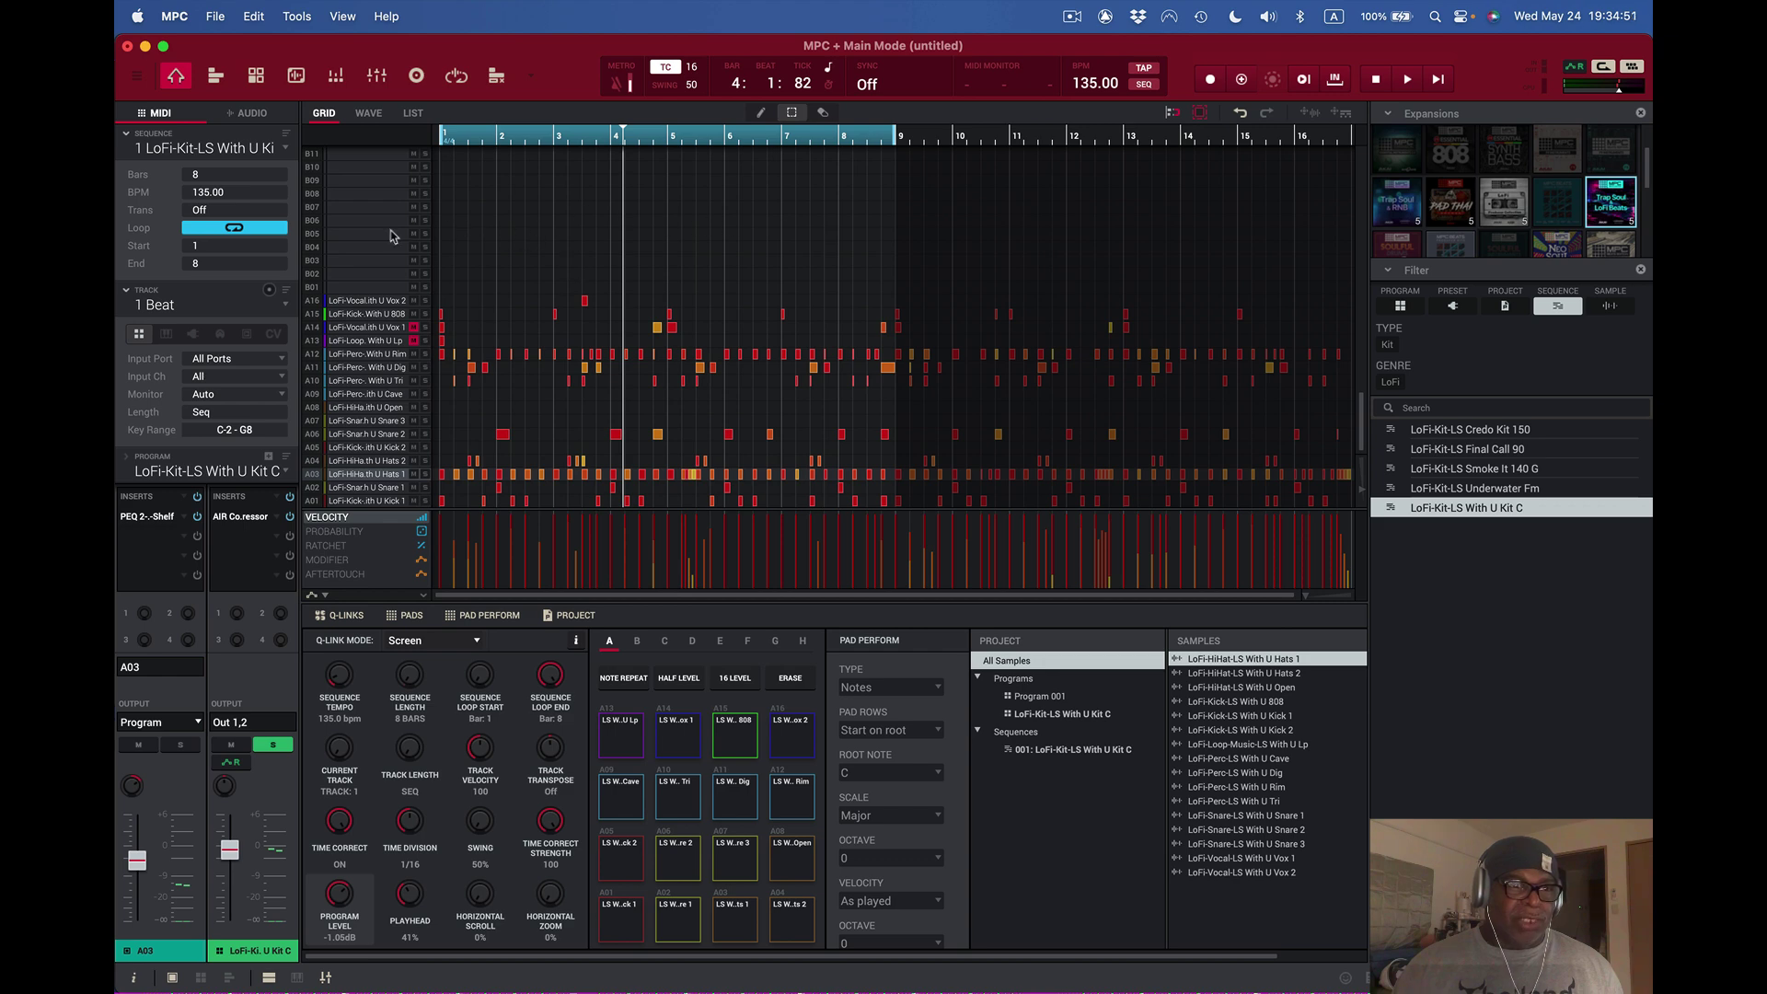
- Undo the half-speed change on the Beat track
left_click(254, 17)
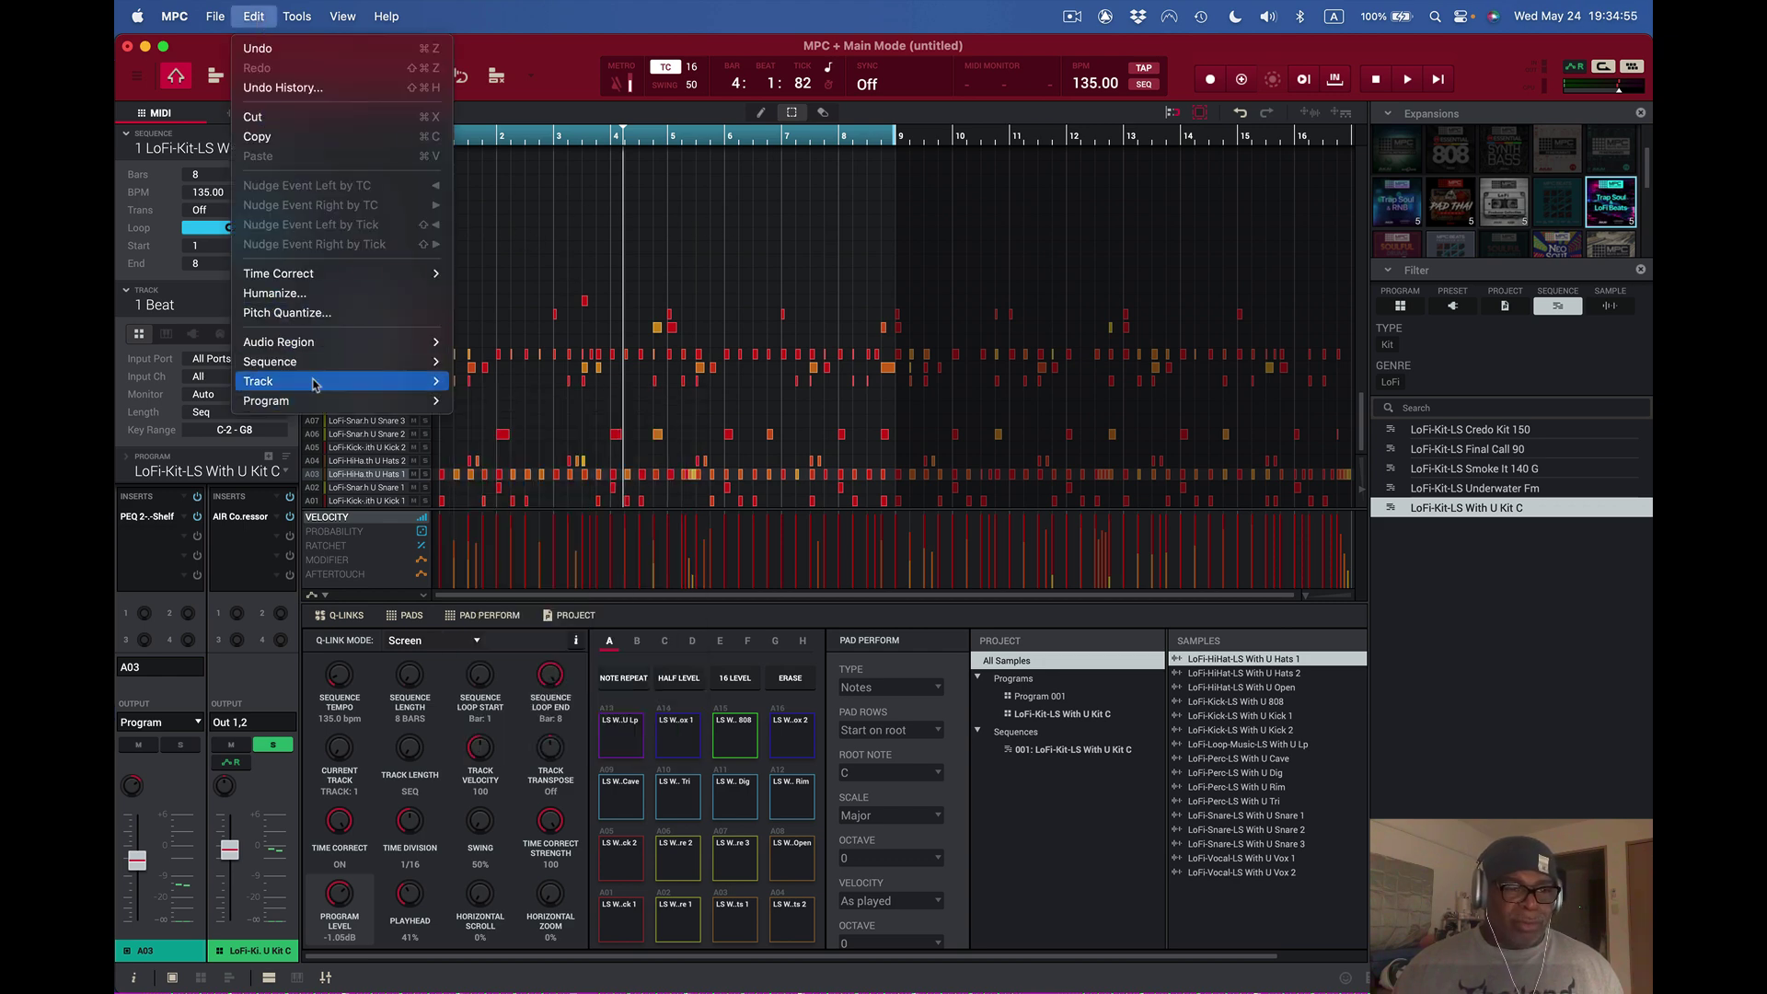
mouse_move(313, 384)
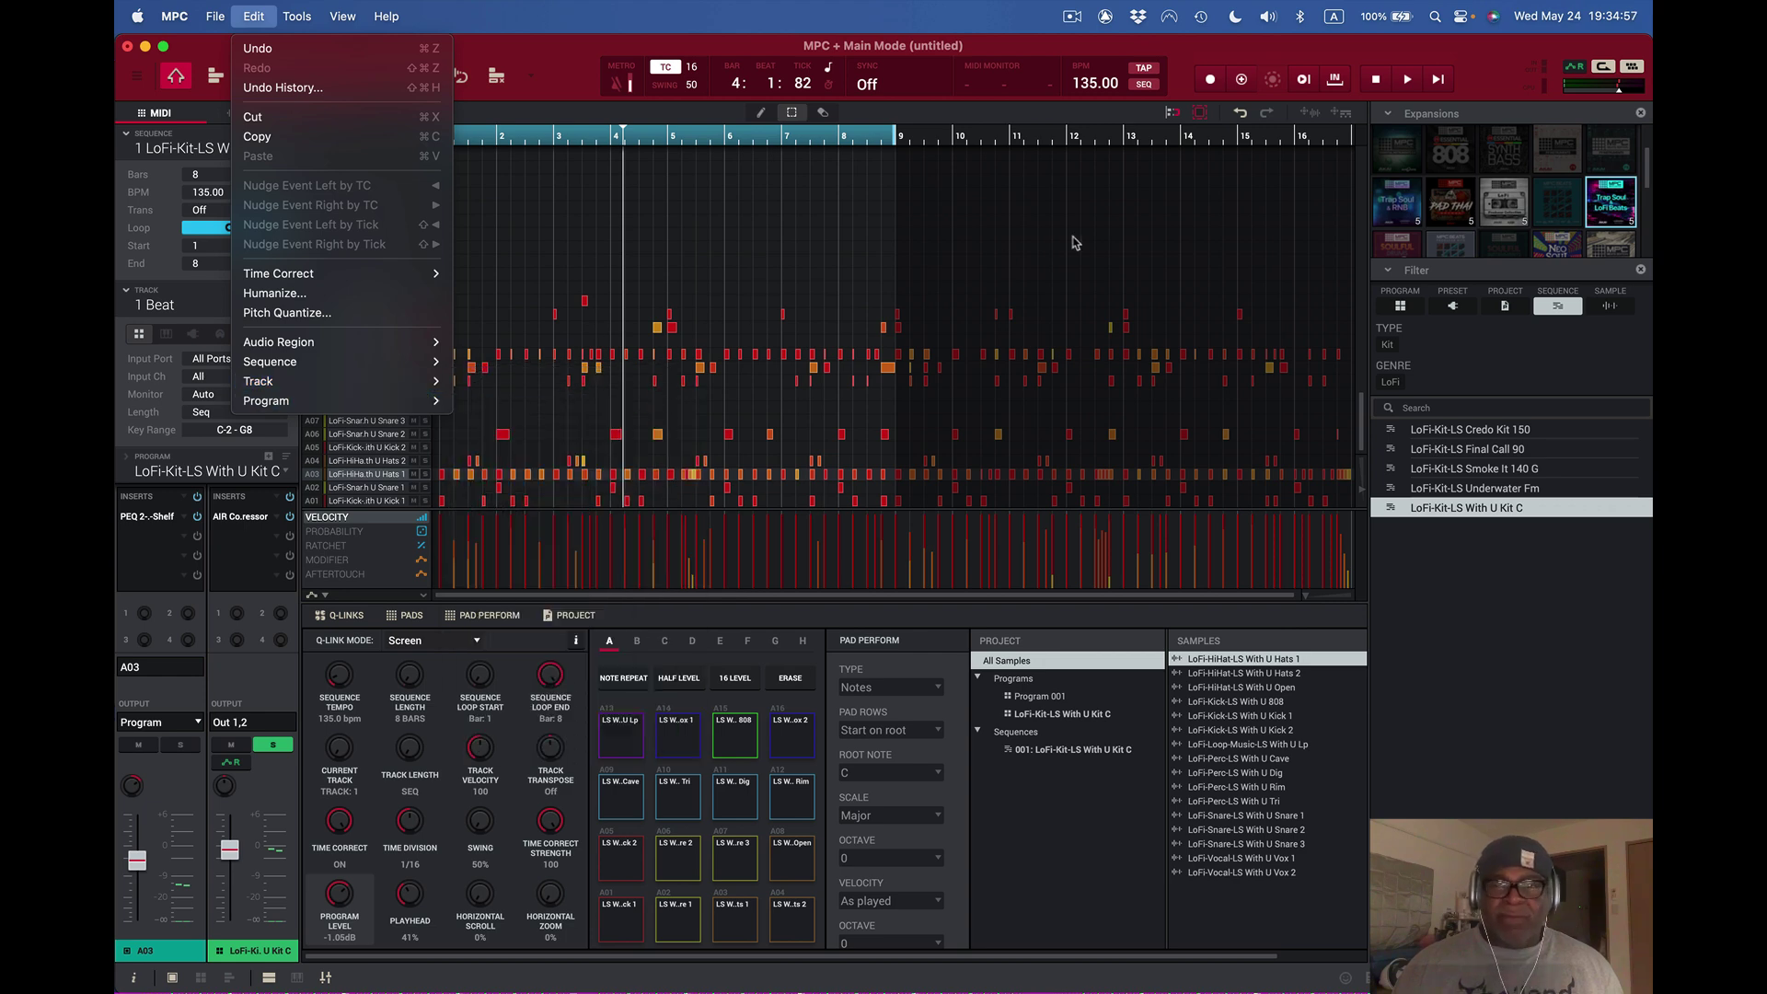
left_click(1239, 120)
left_click(1240, 118)
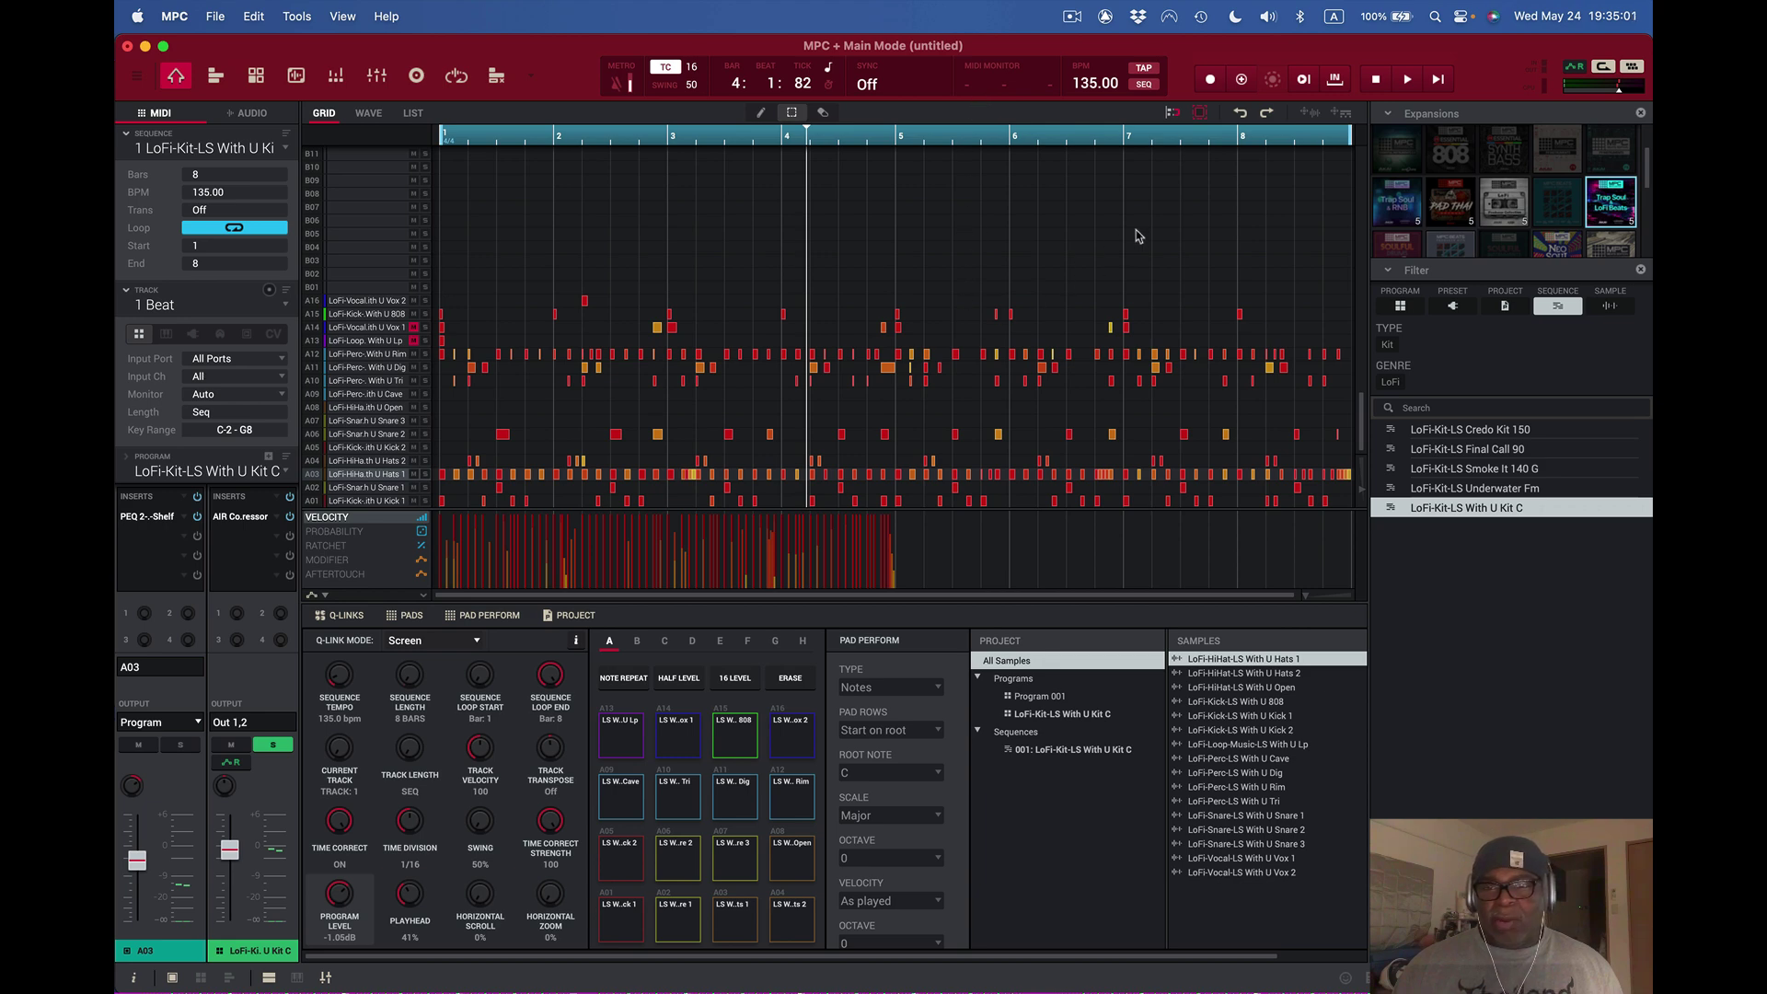
- Try to split all of the Beat track's note events into 4 using the custom Split Events settings
left_click(217, 17)
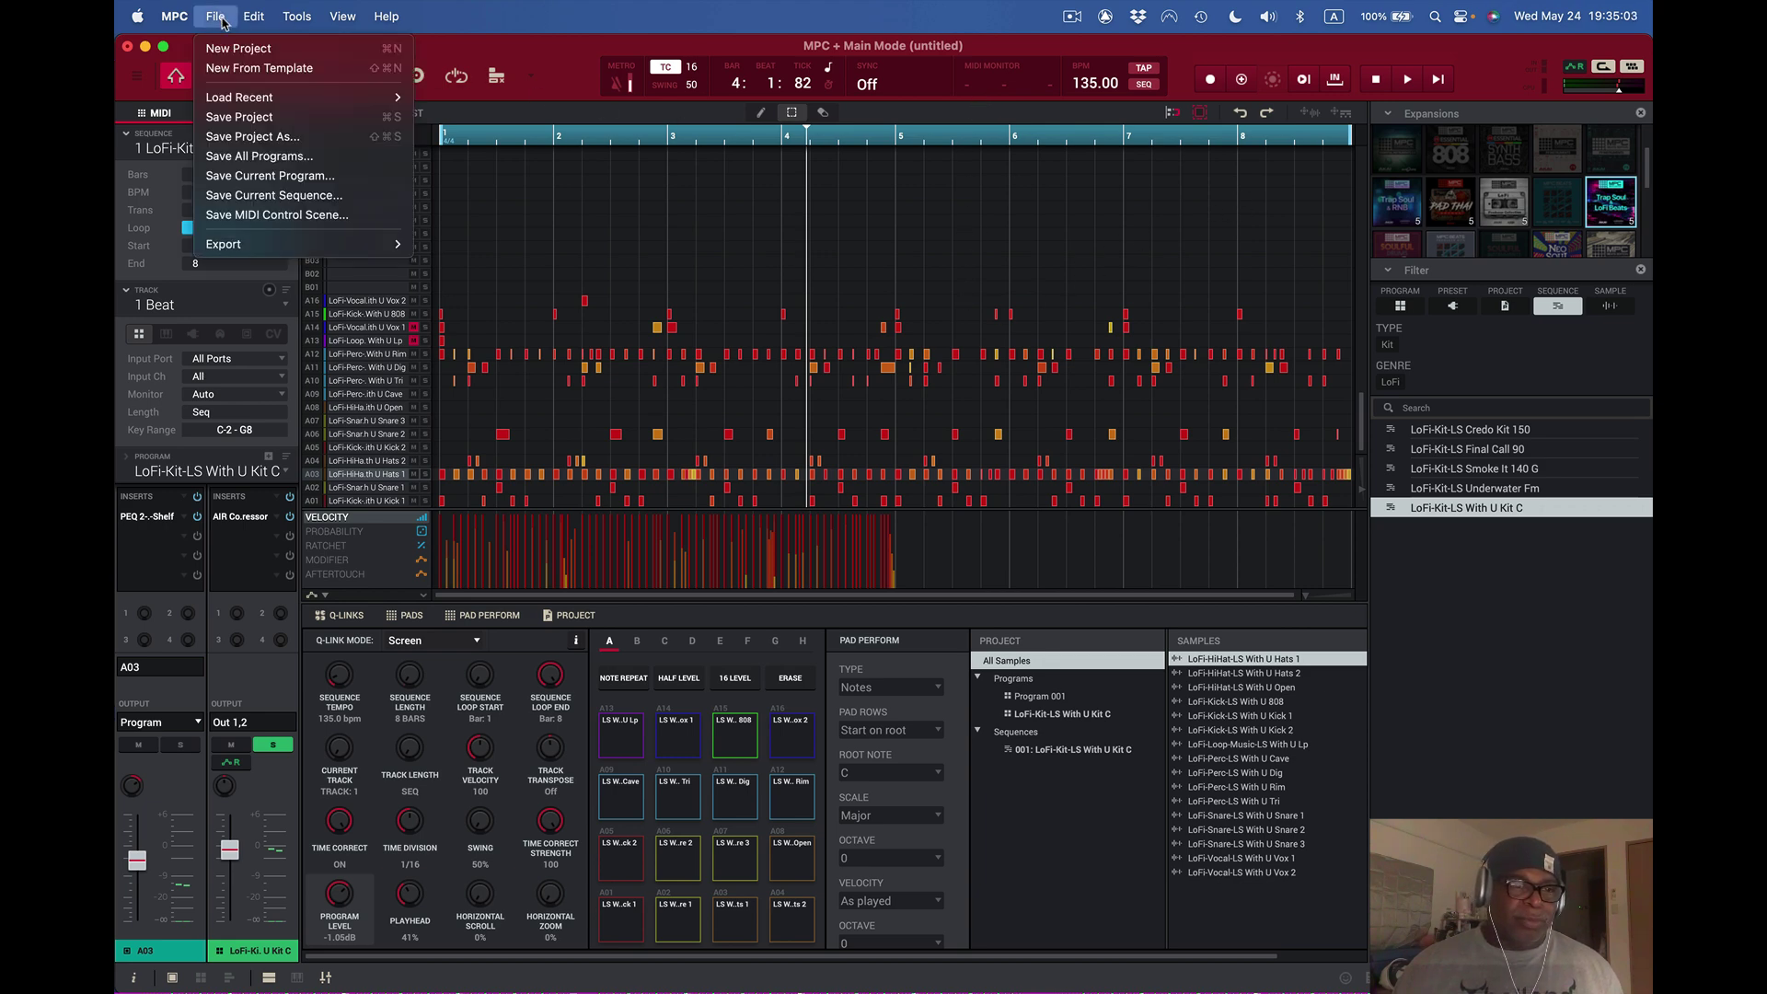
mouse_move(254, 30)
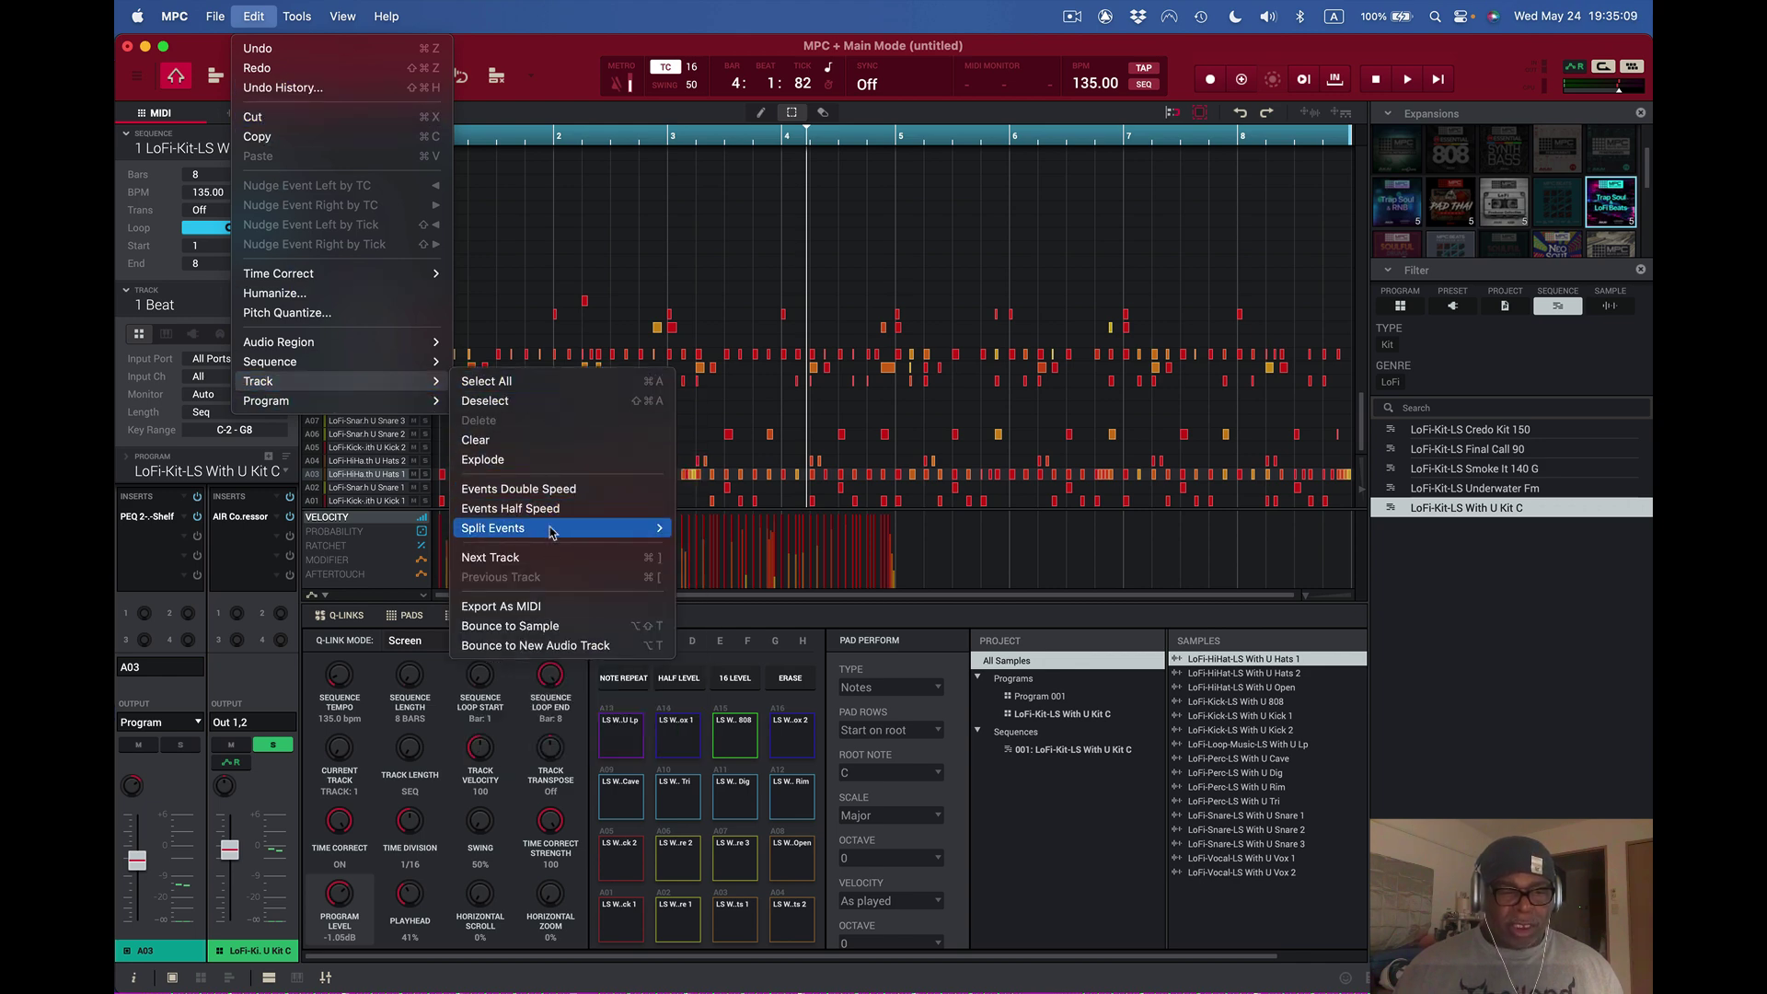
mouse_move(555, 539)
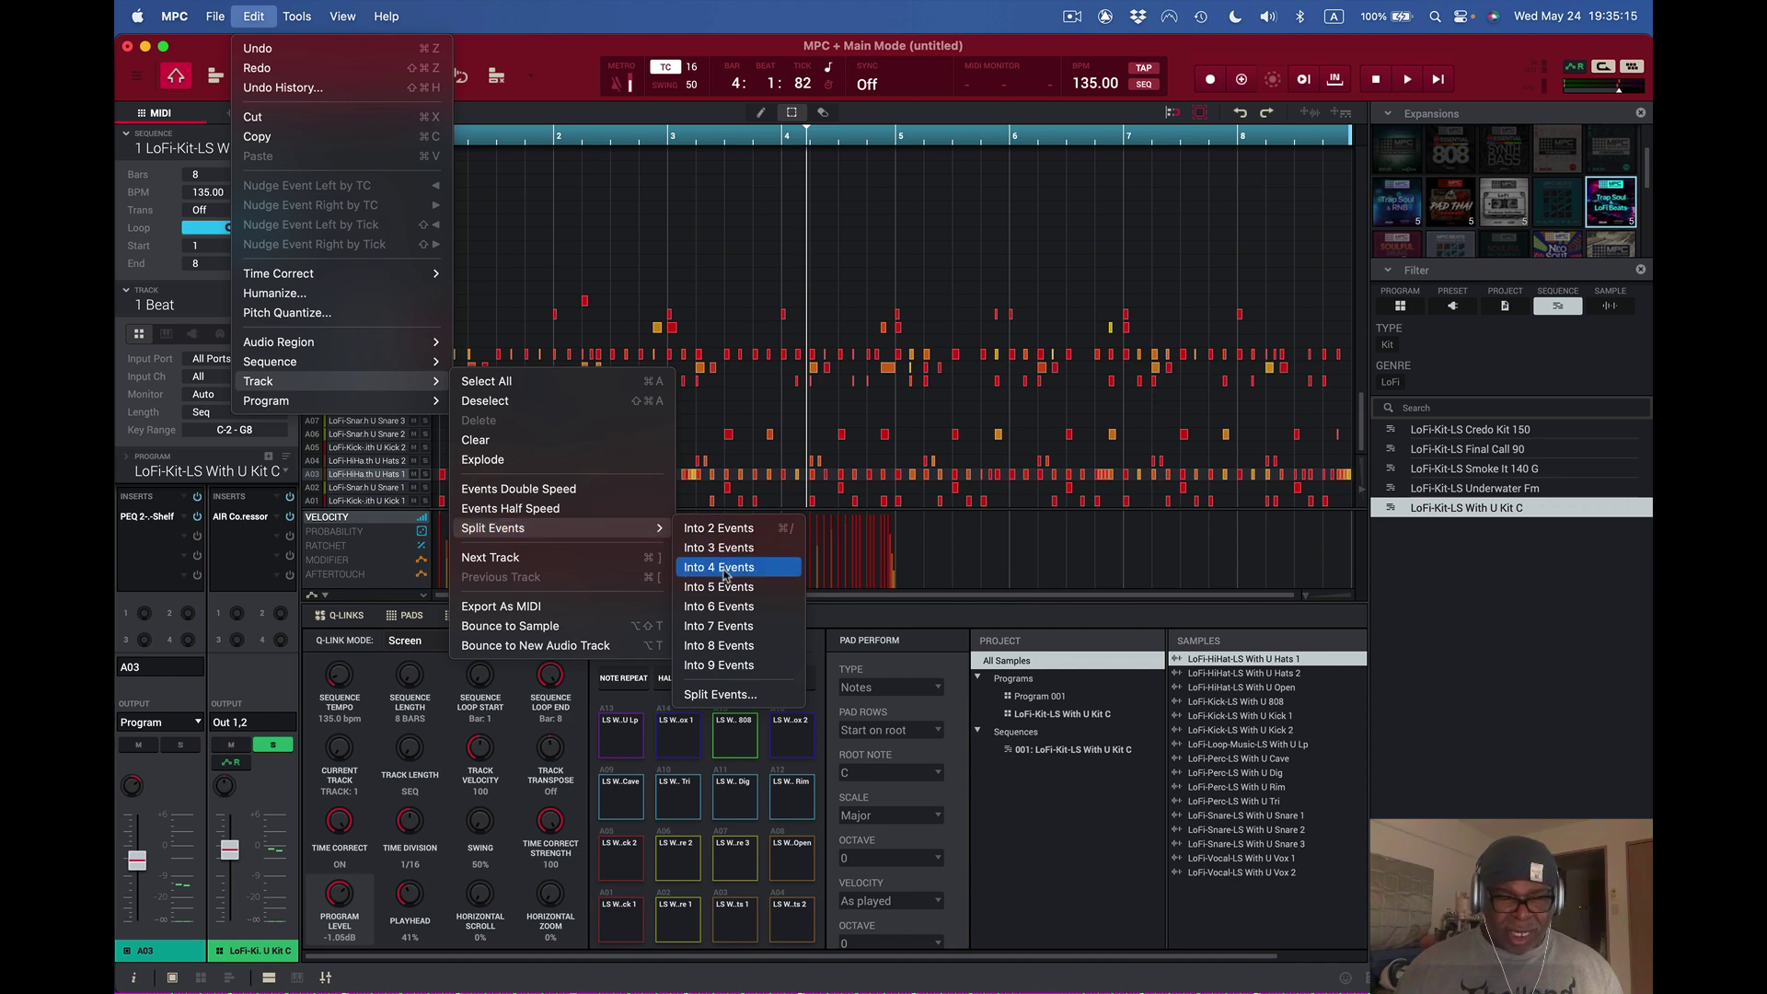
left_click(710, 697)
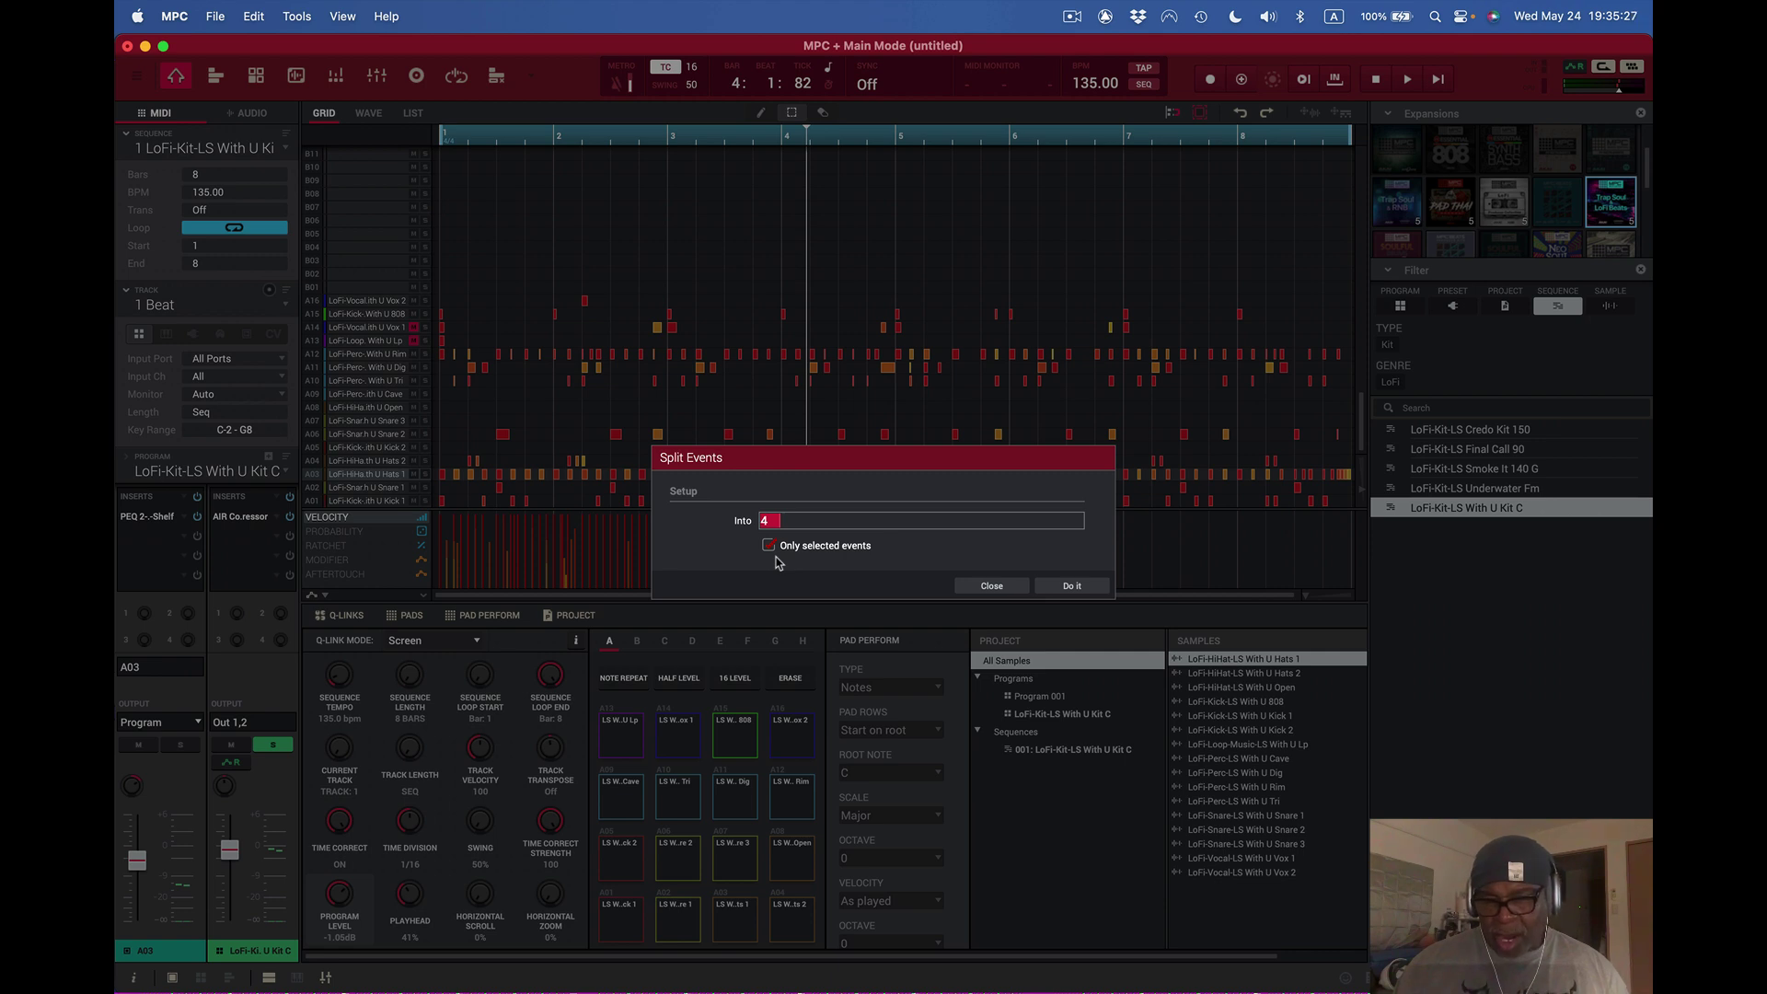
left_click(1071, 586)
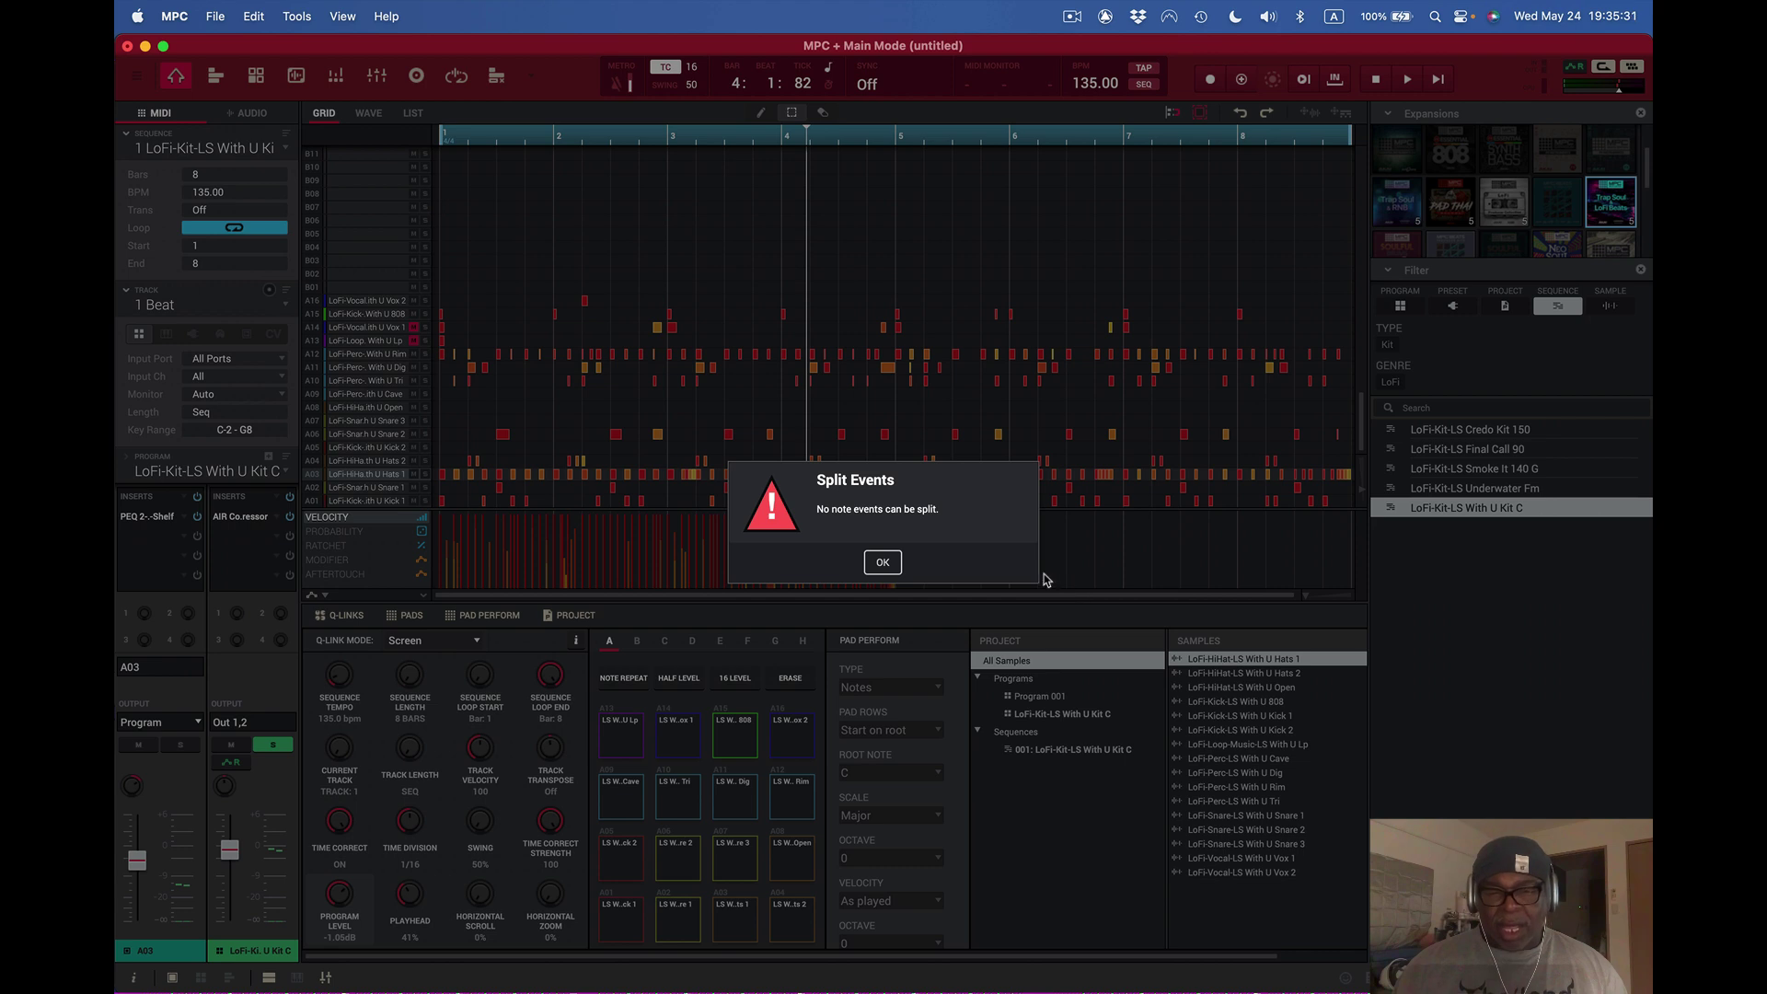
left_click(881, 564)
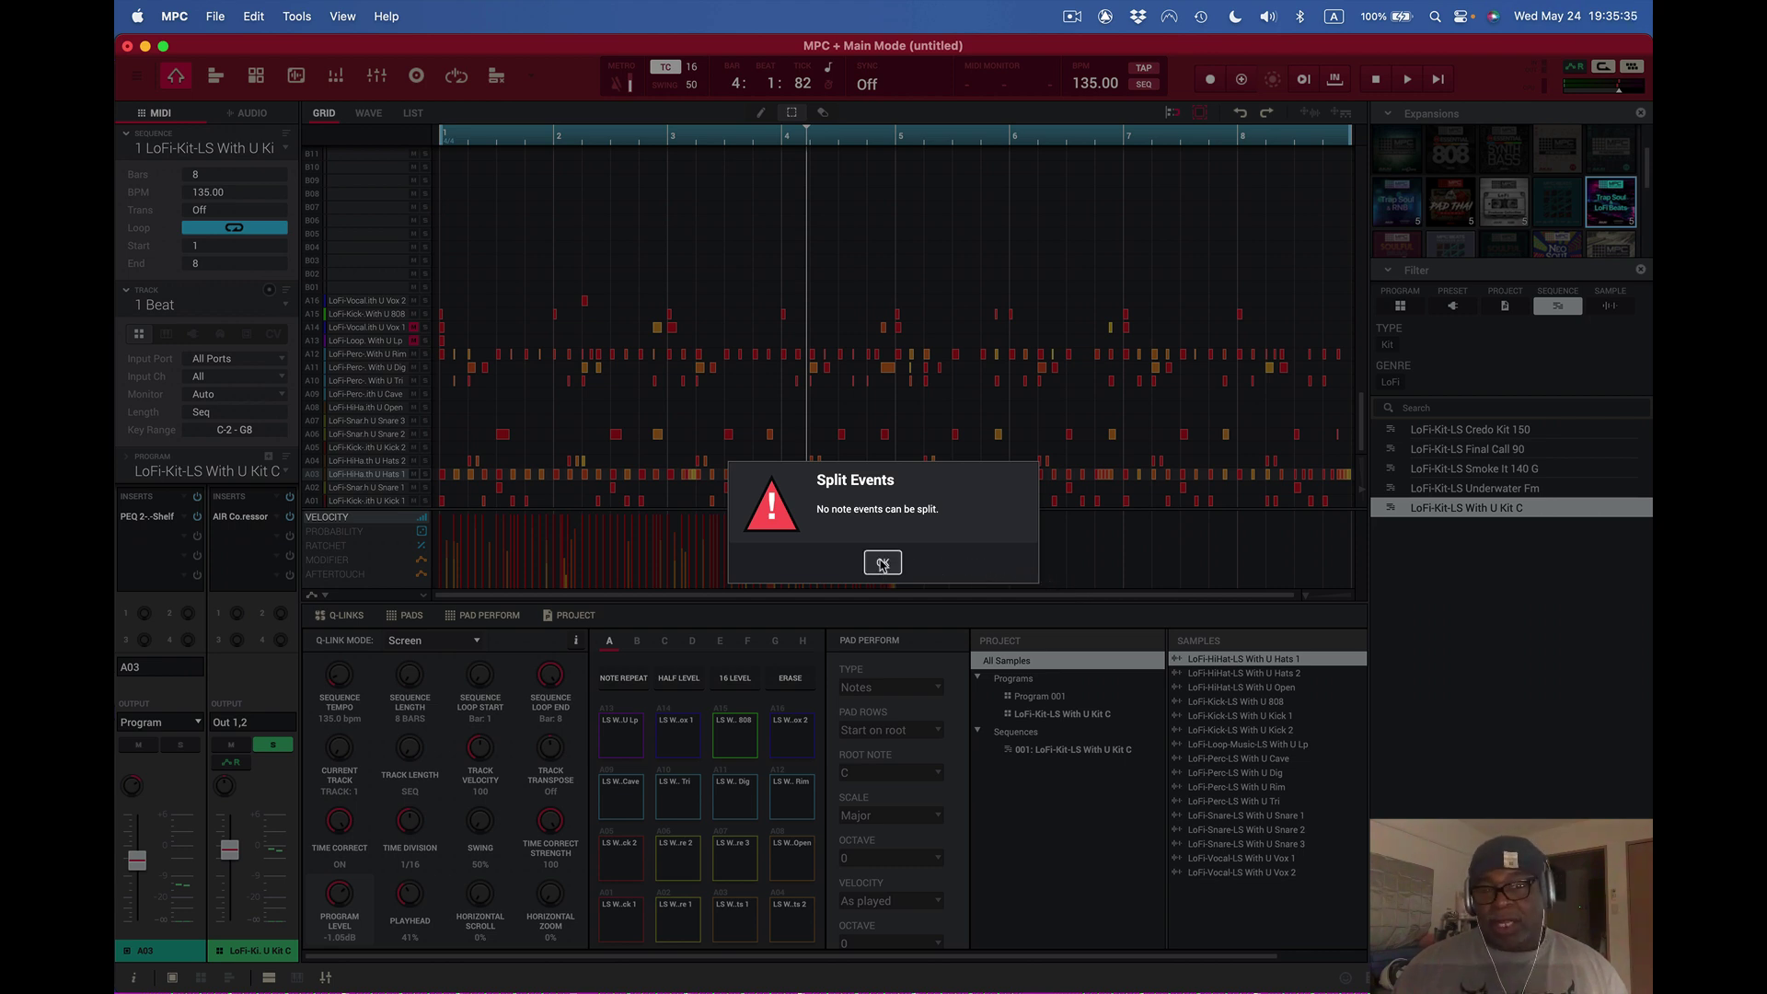
left_click(880, 564)
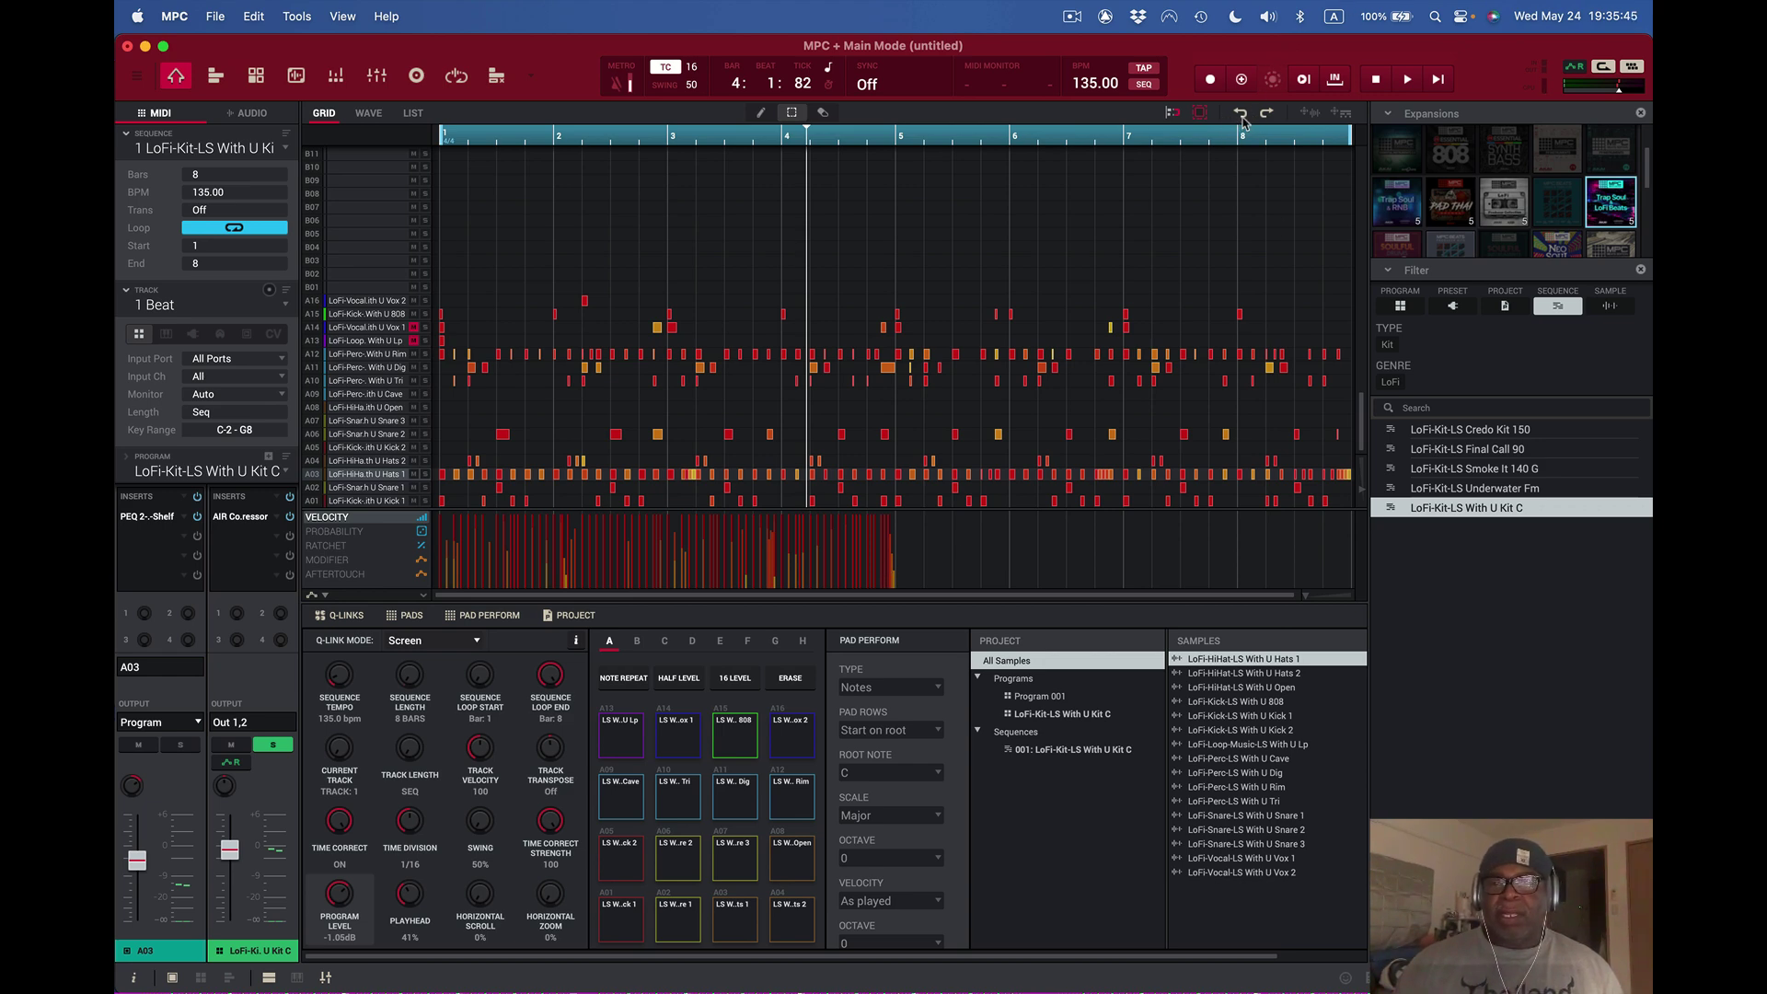
- Play back the sequence briefly to audition it, and review the available track editing commands
key("space")
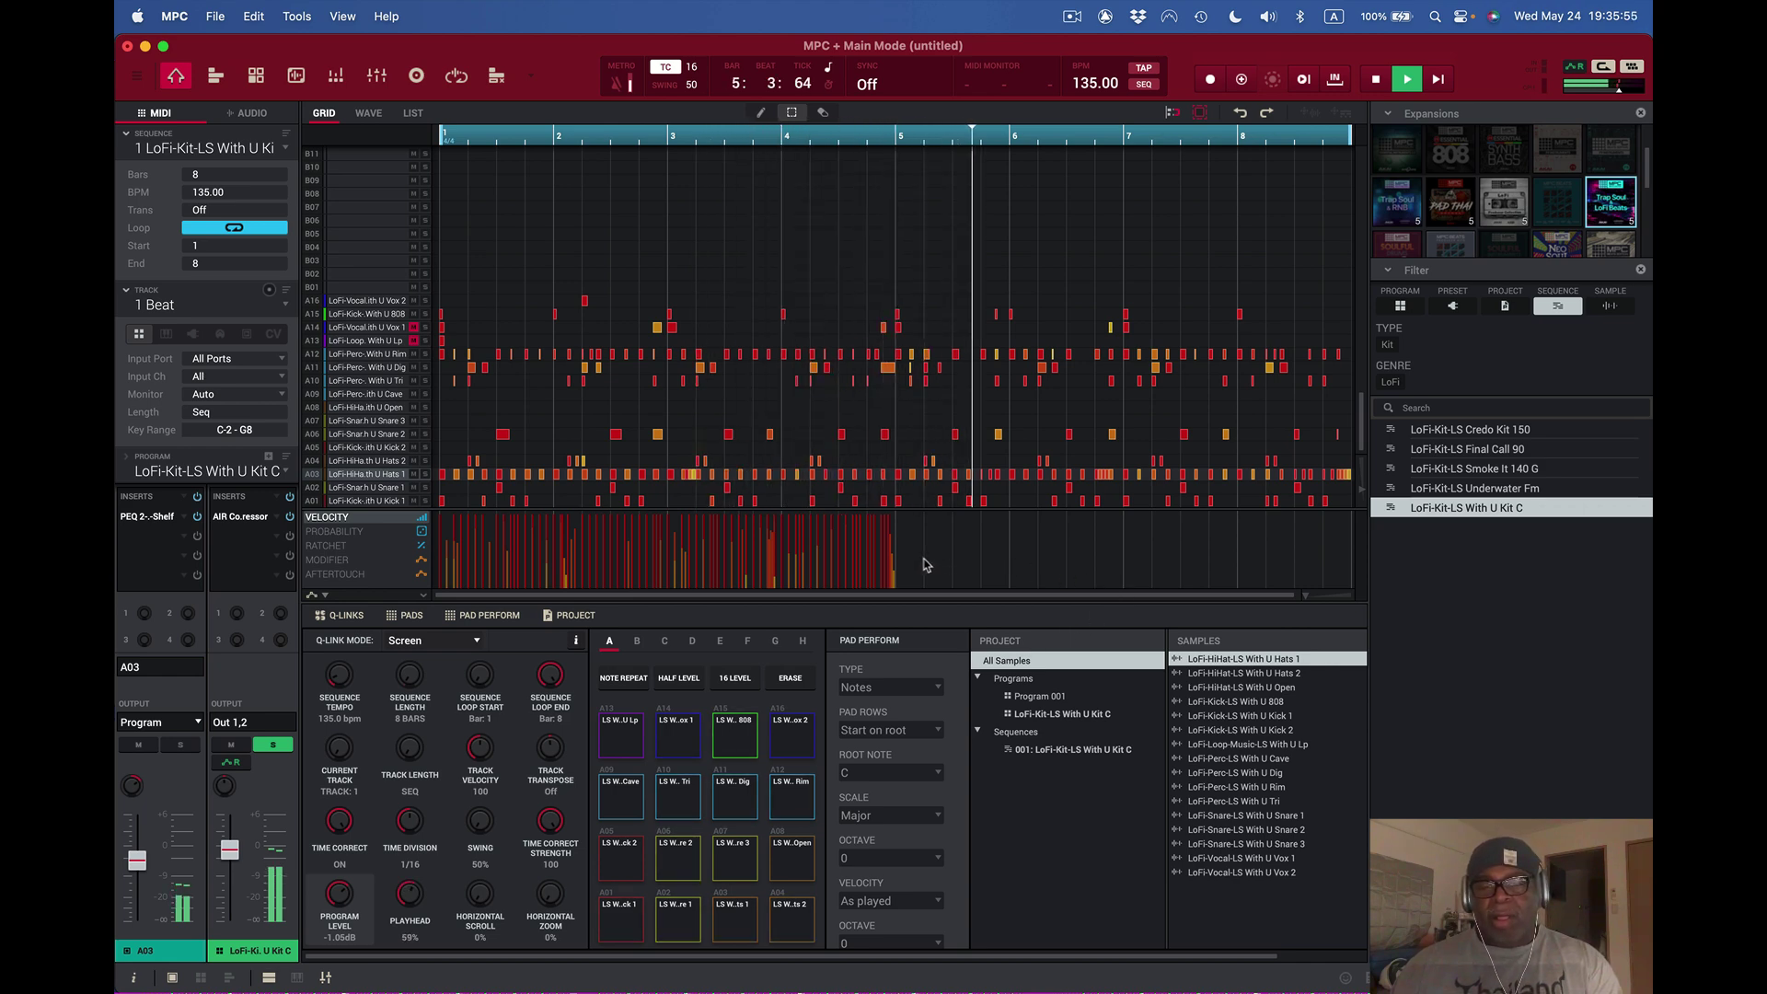
key("space")
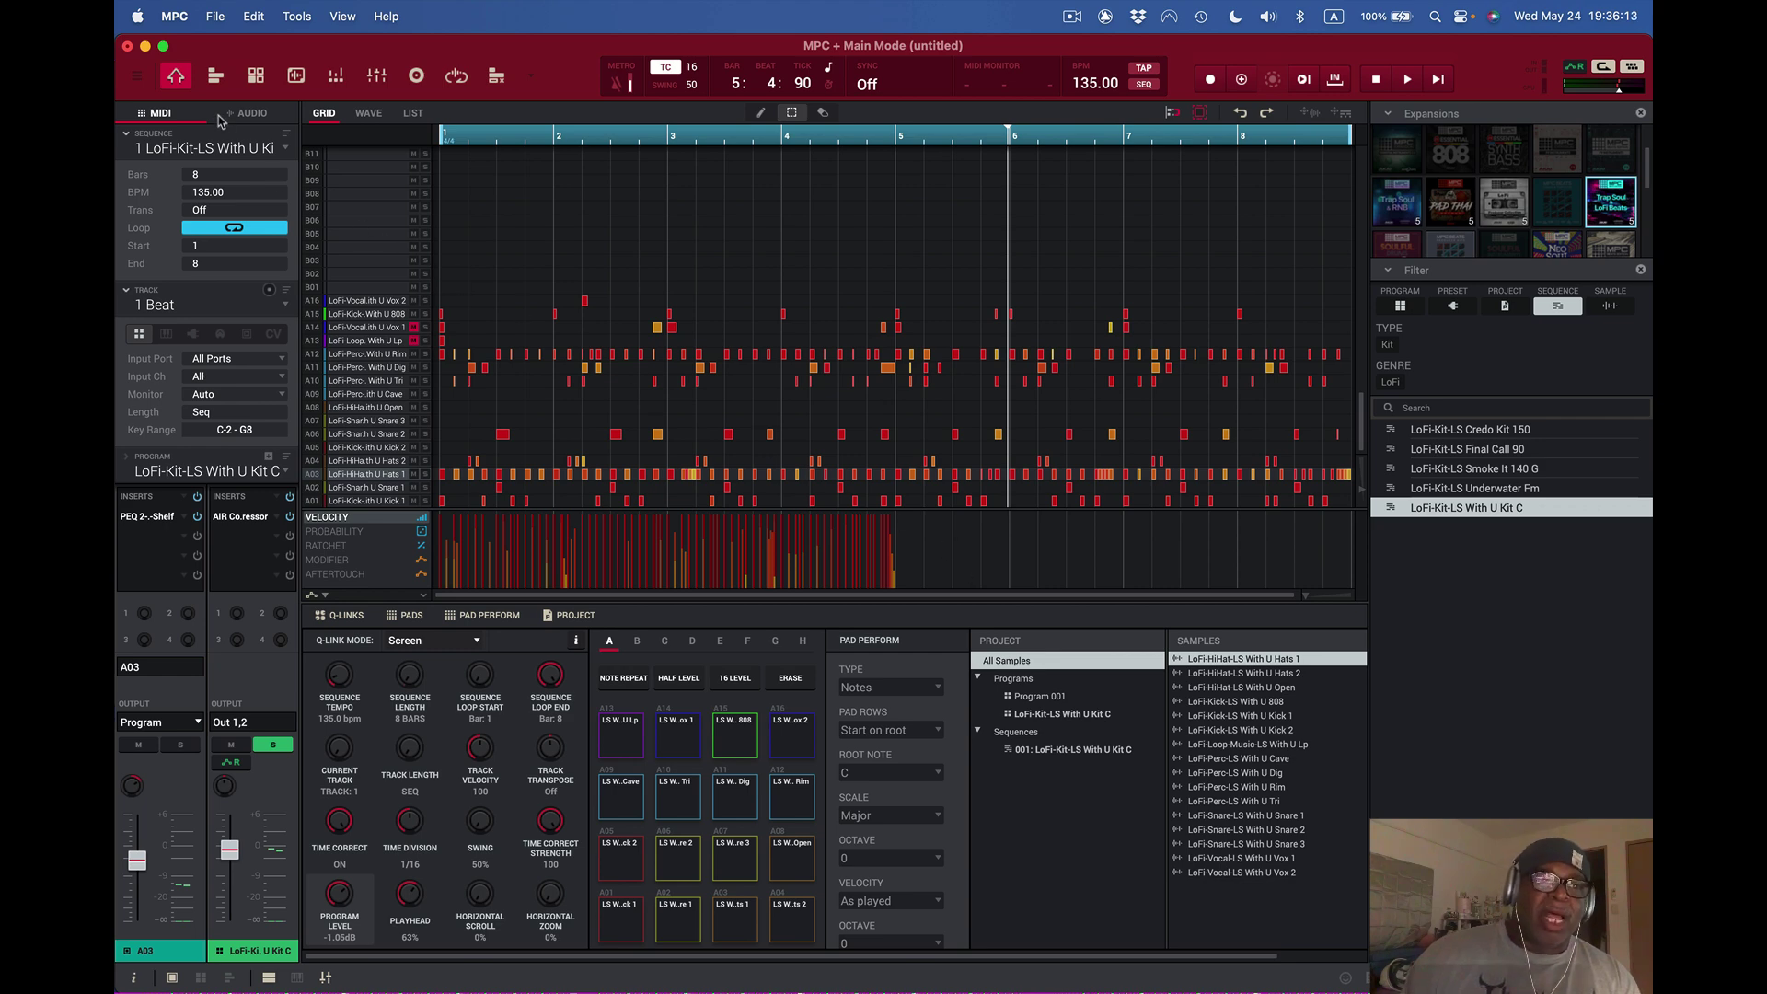
left_click(250, 11)
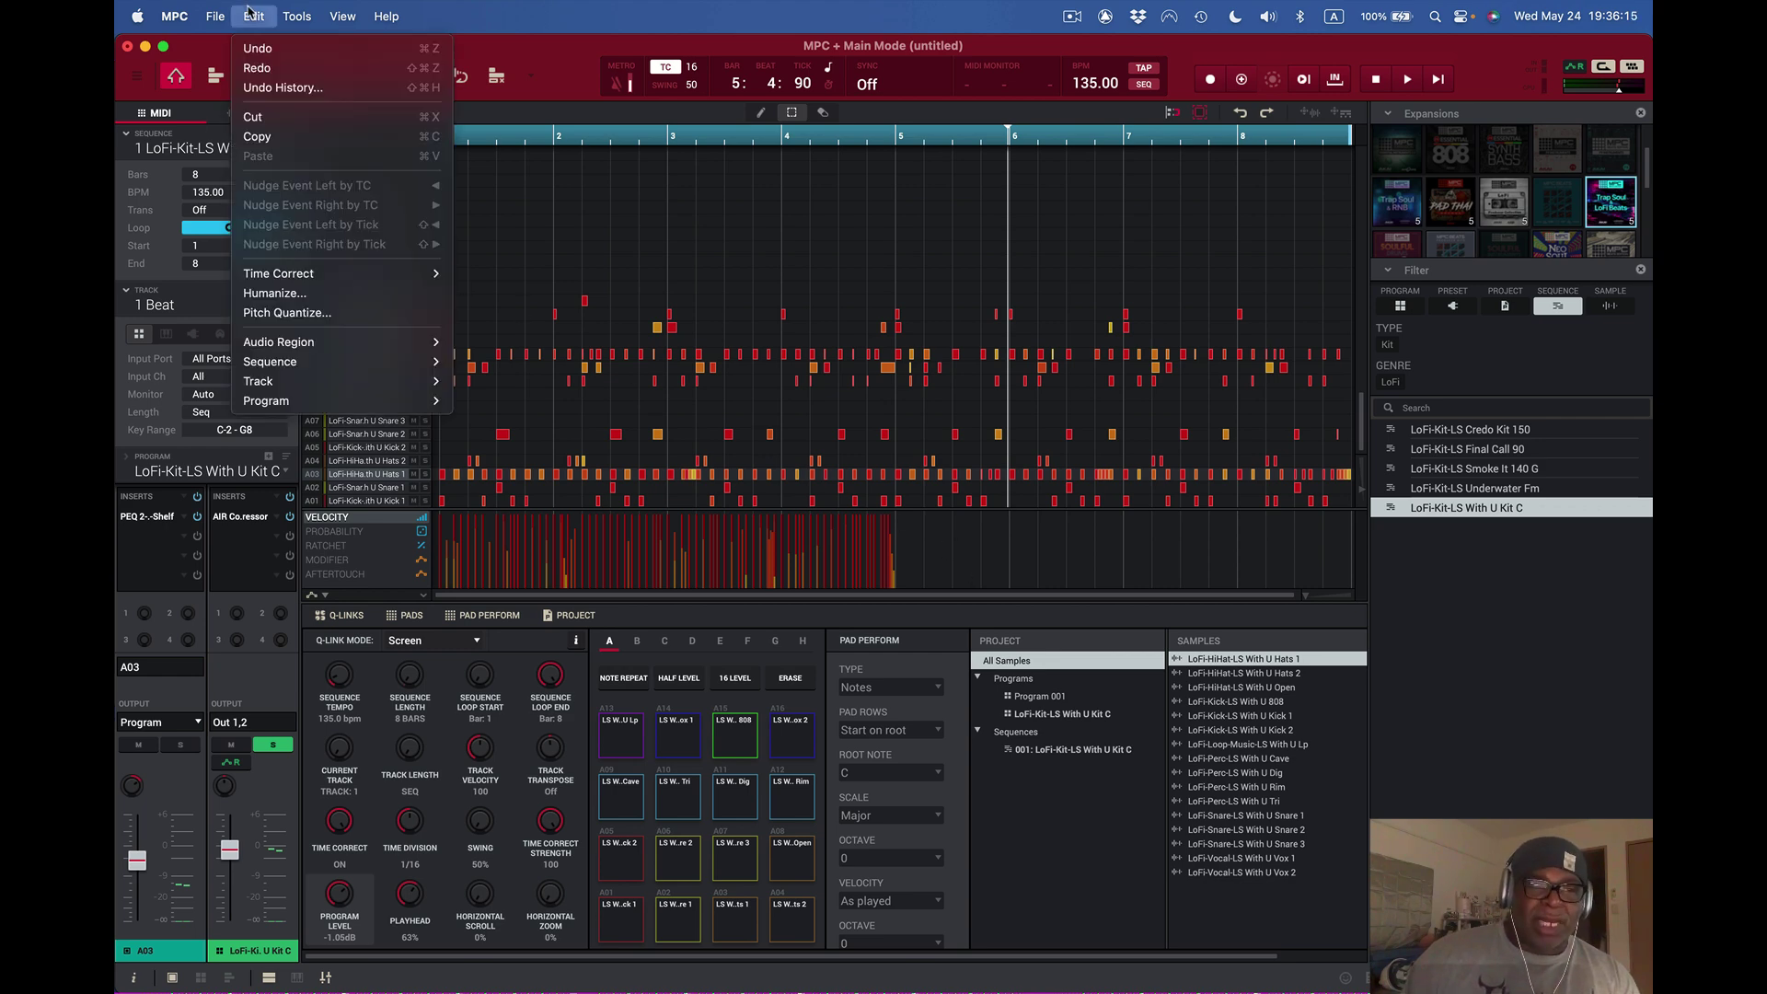
mouse_move(311, 381)
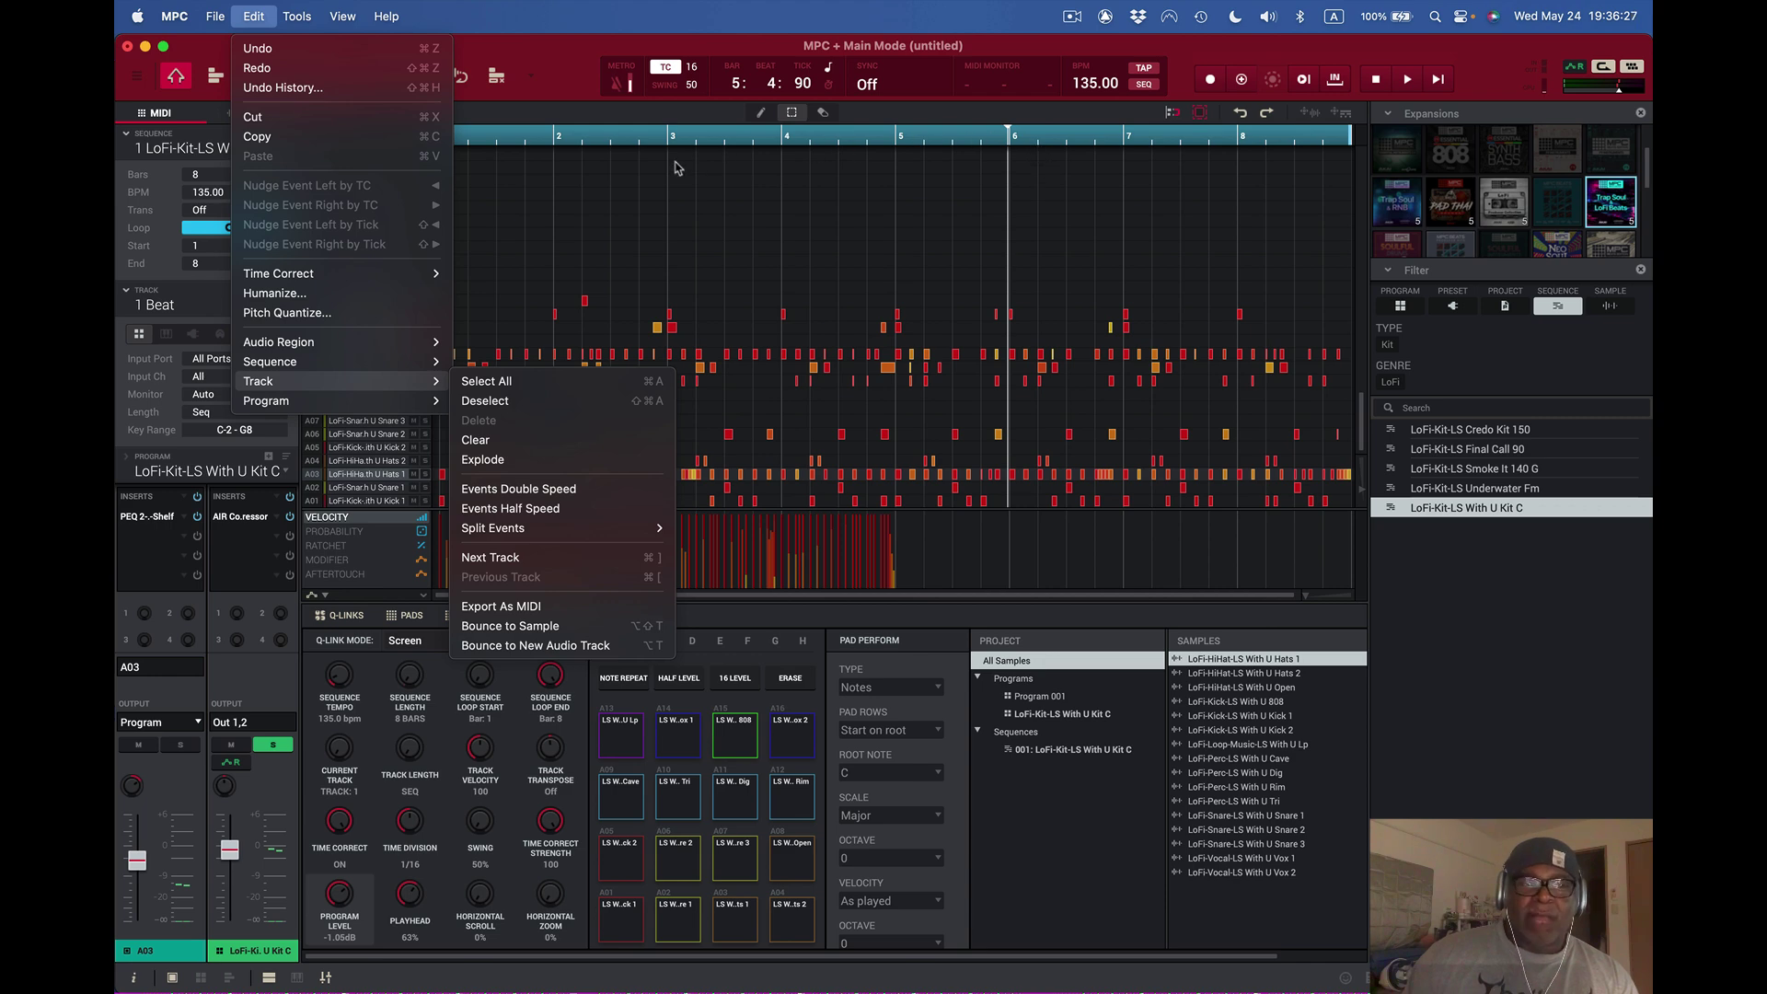
left_click(564, 85)
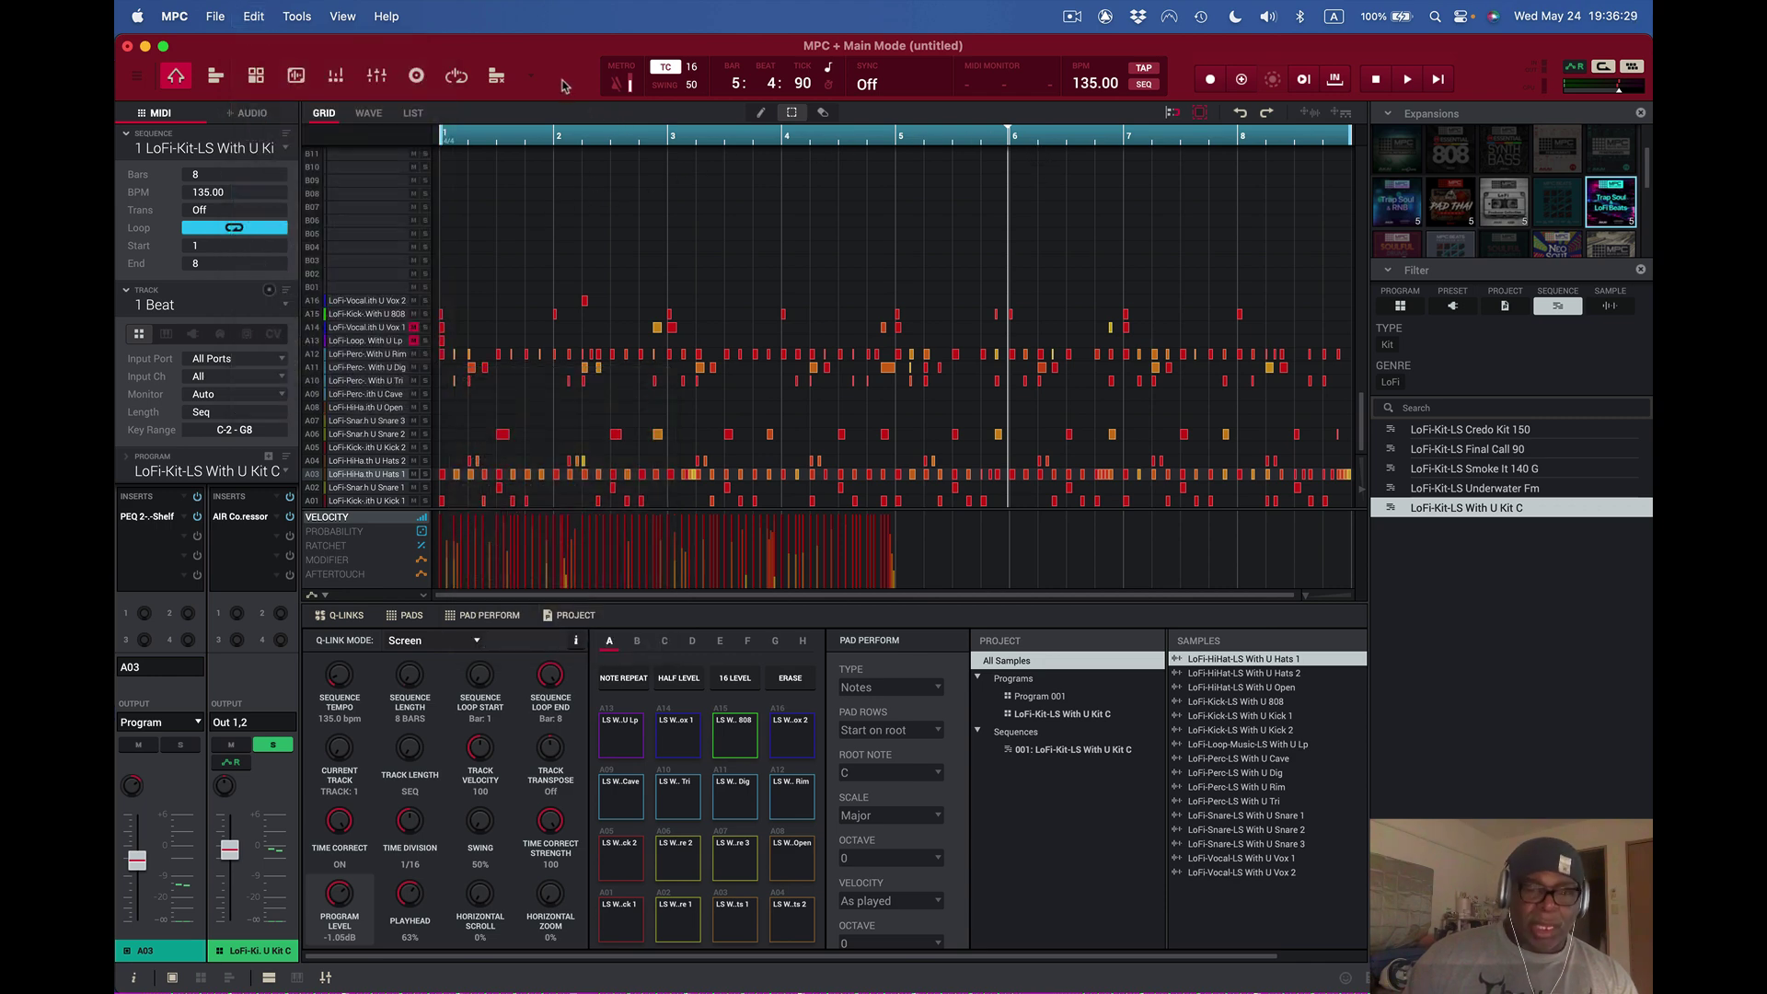
- During playback, step forward from the Beat track to Track 05 and back to Beat, and stop playback
key("space")
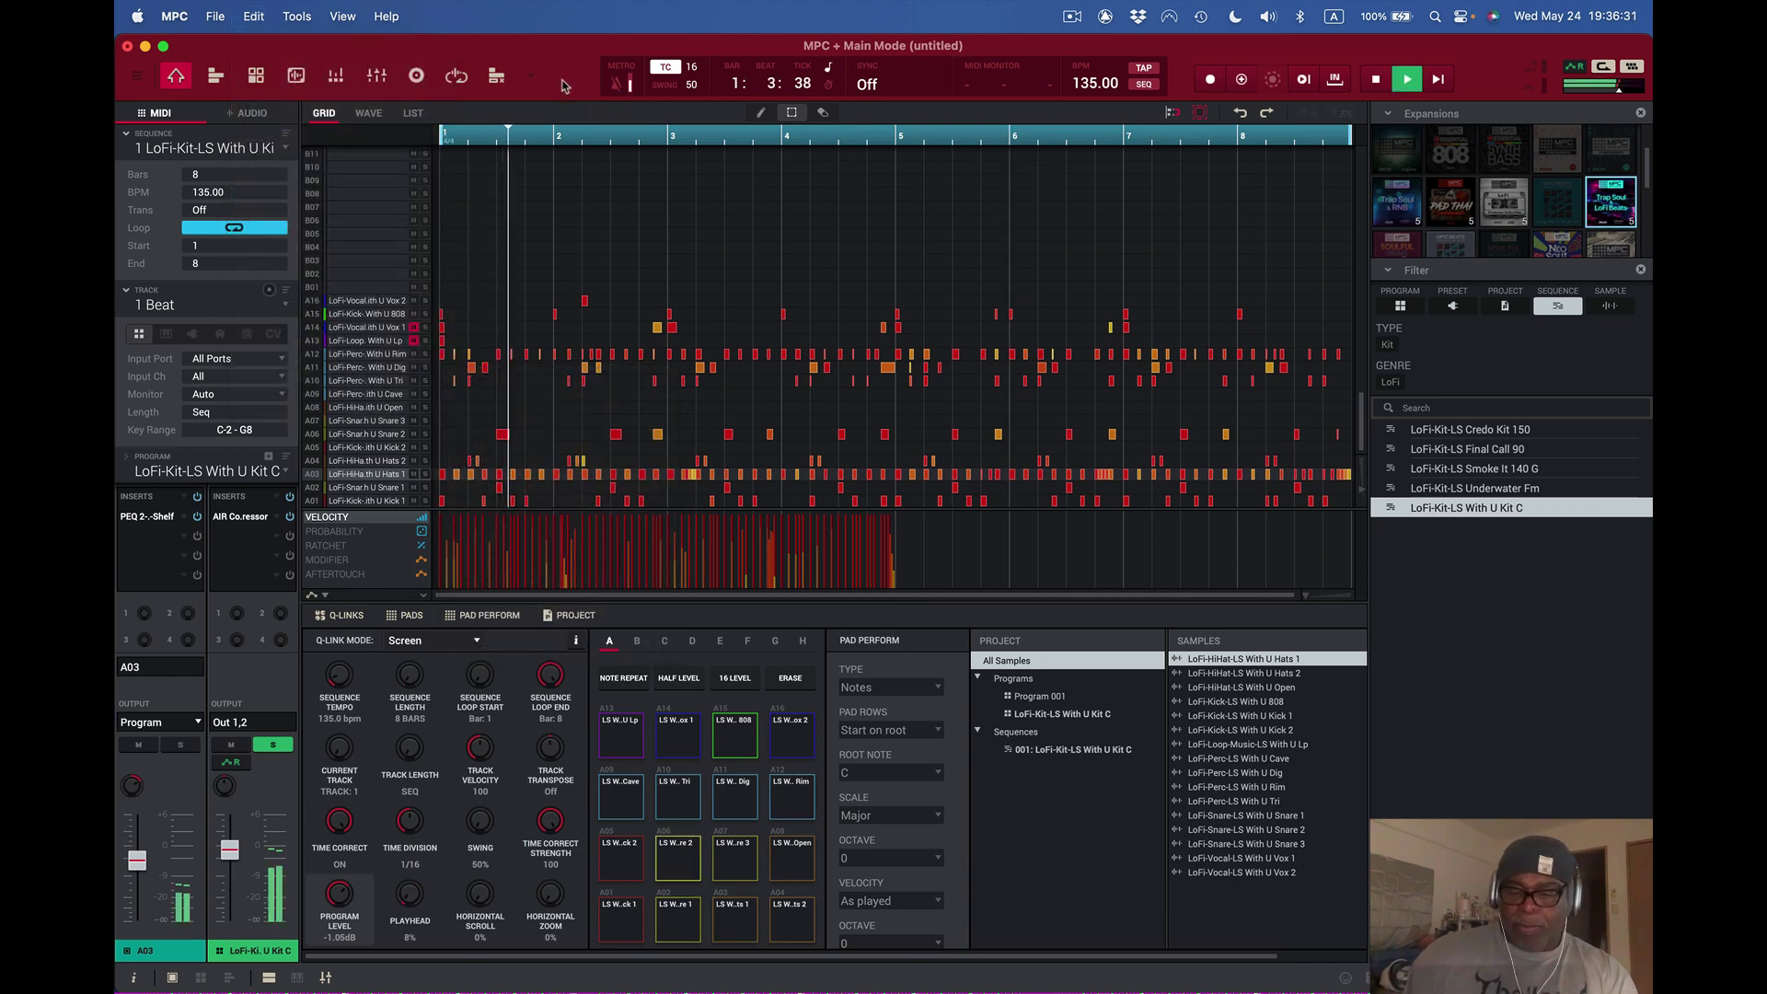
key("ctrl+Down")
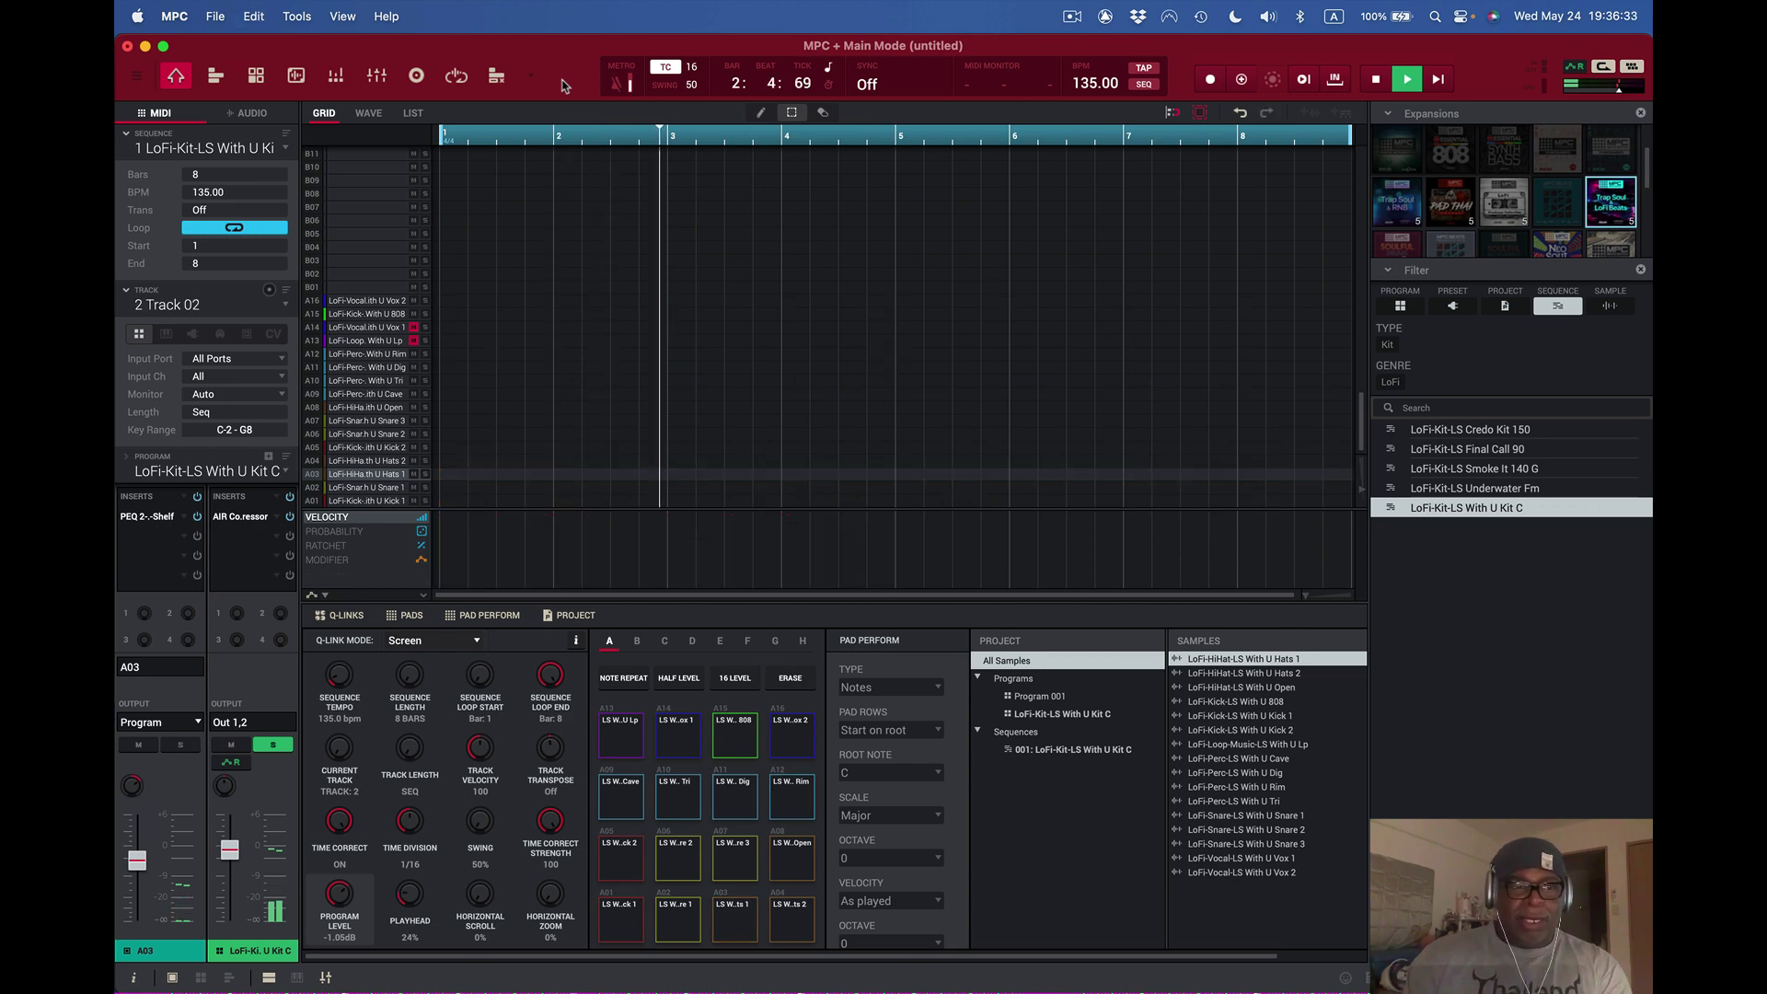
key("ctrl+Down")
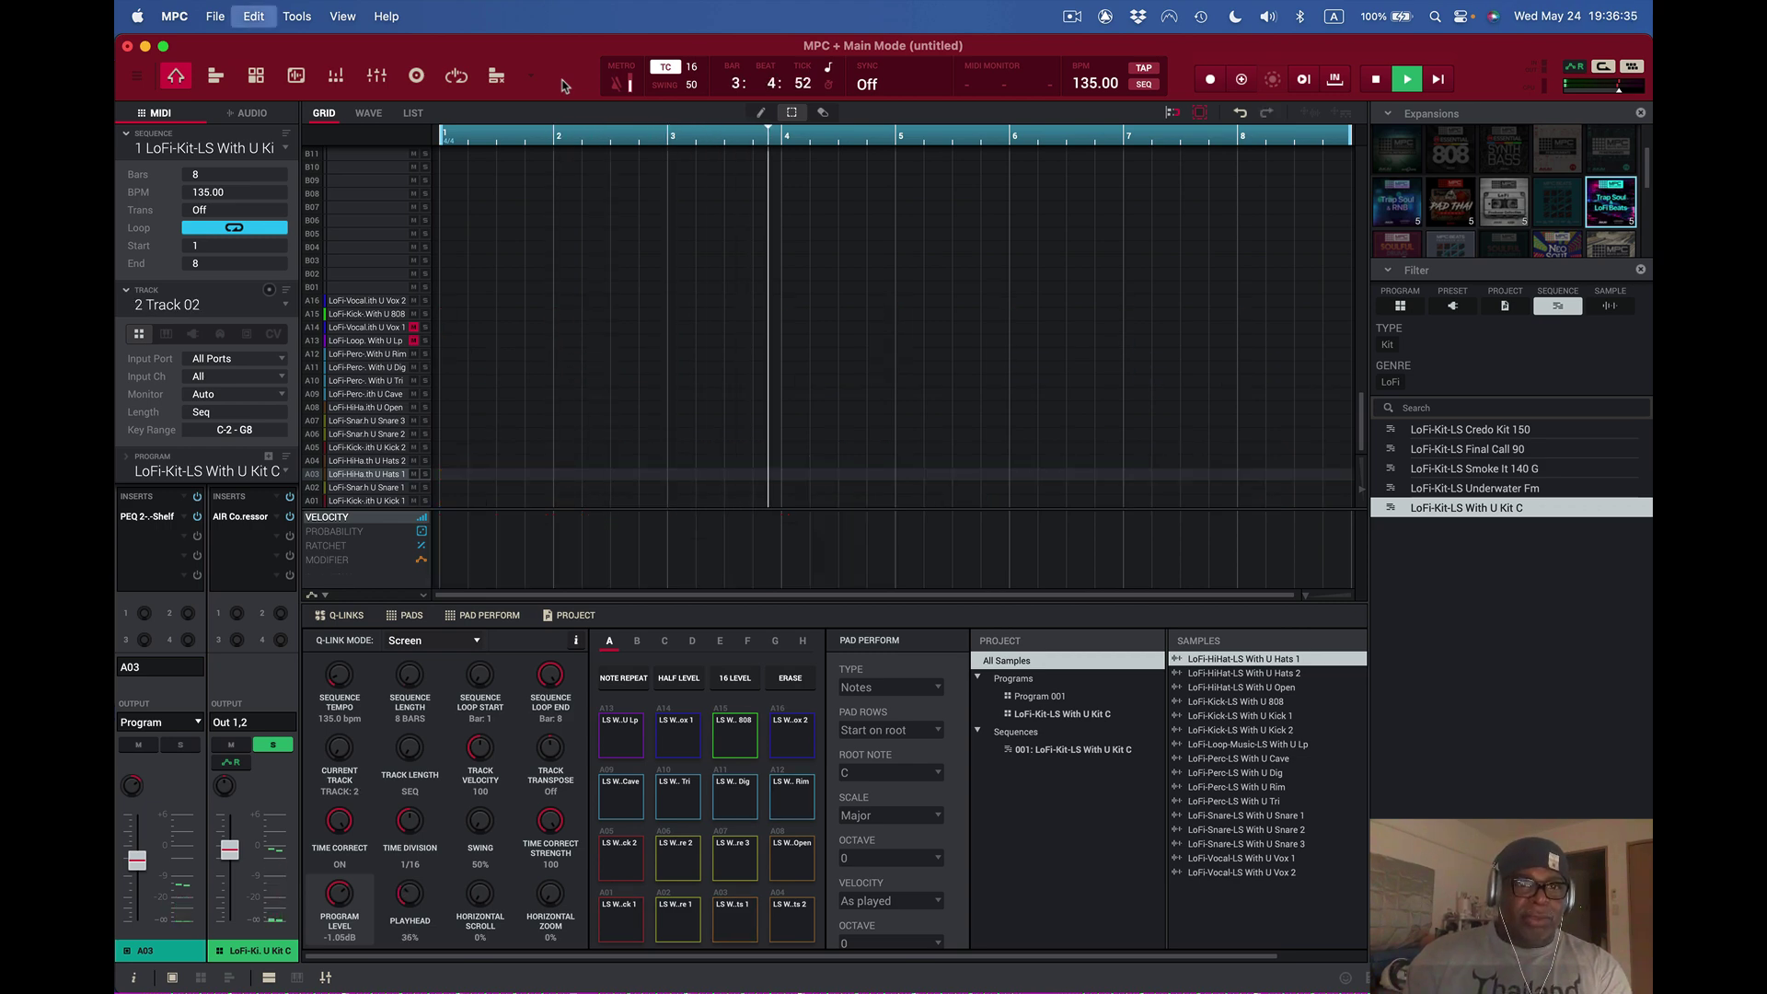
key("ctrl+Down")
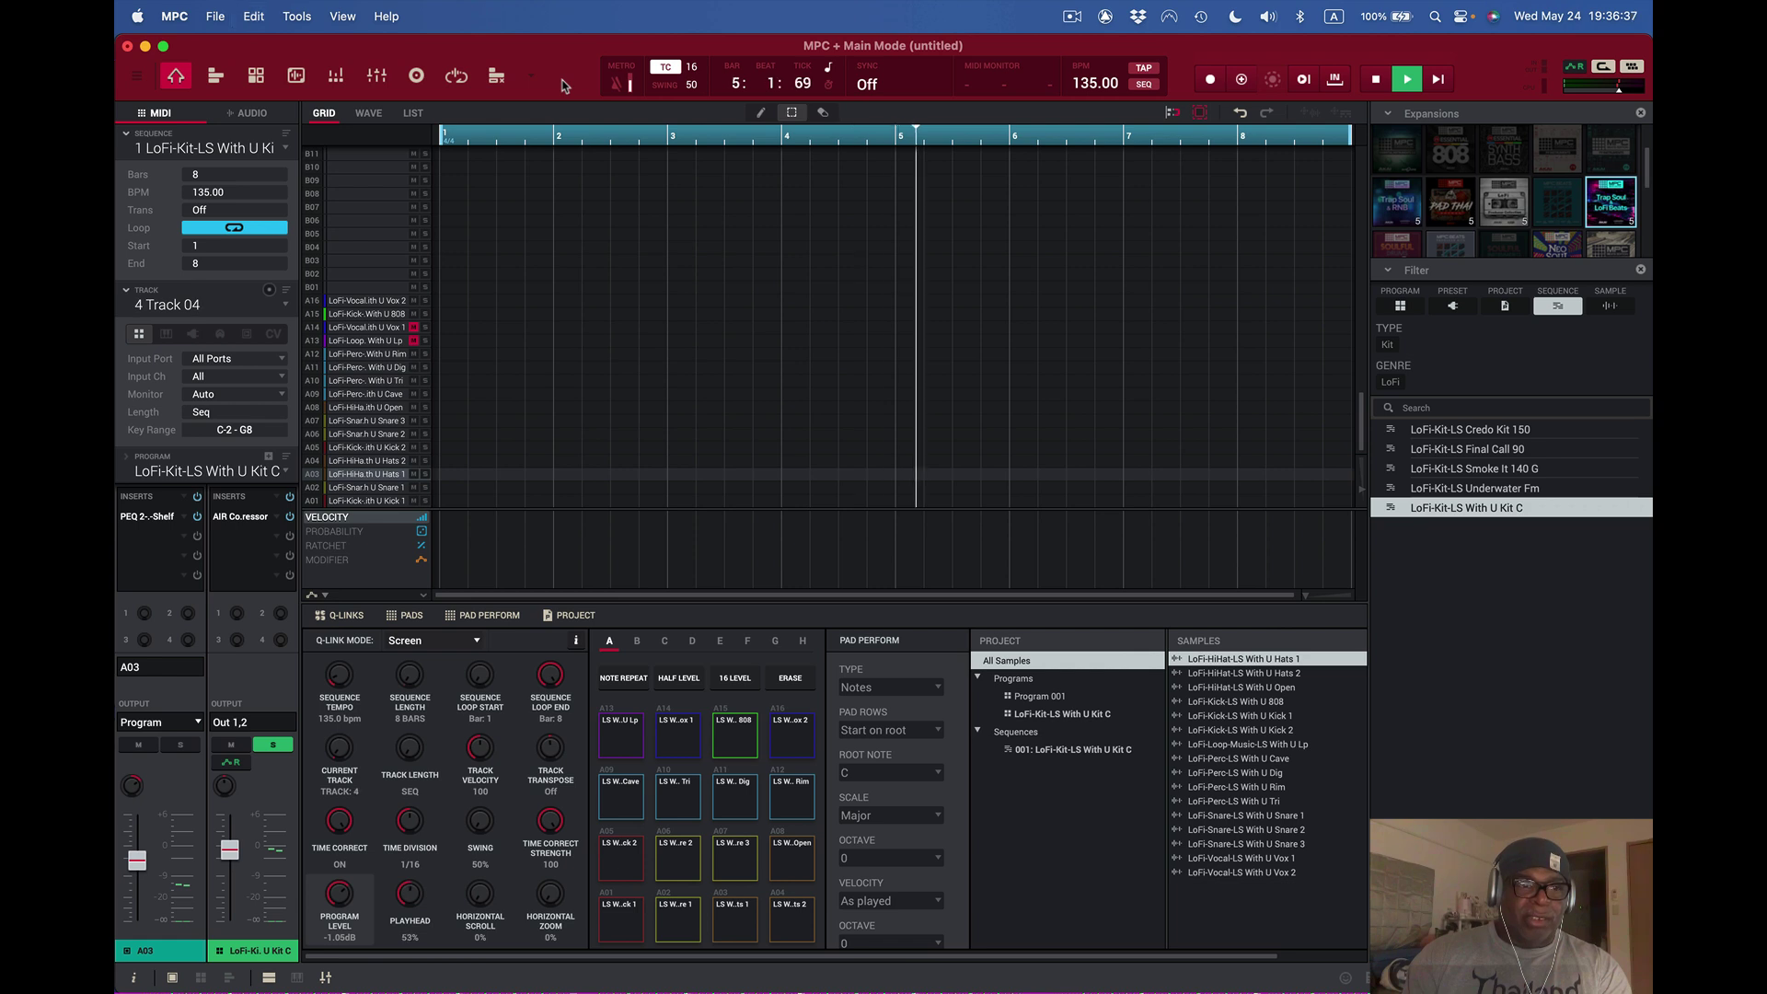
key("ctrl+Down")
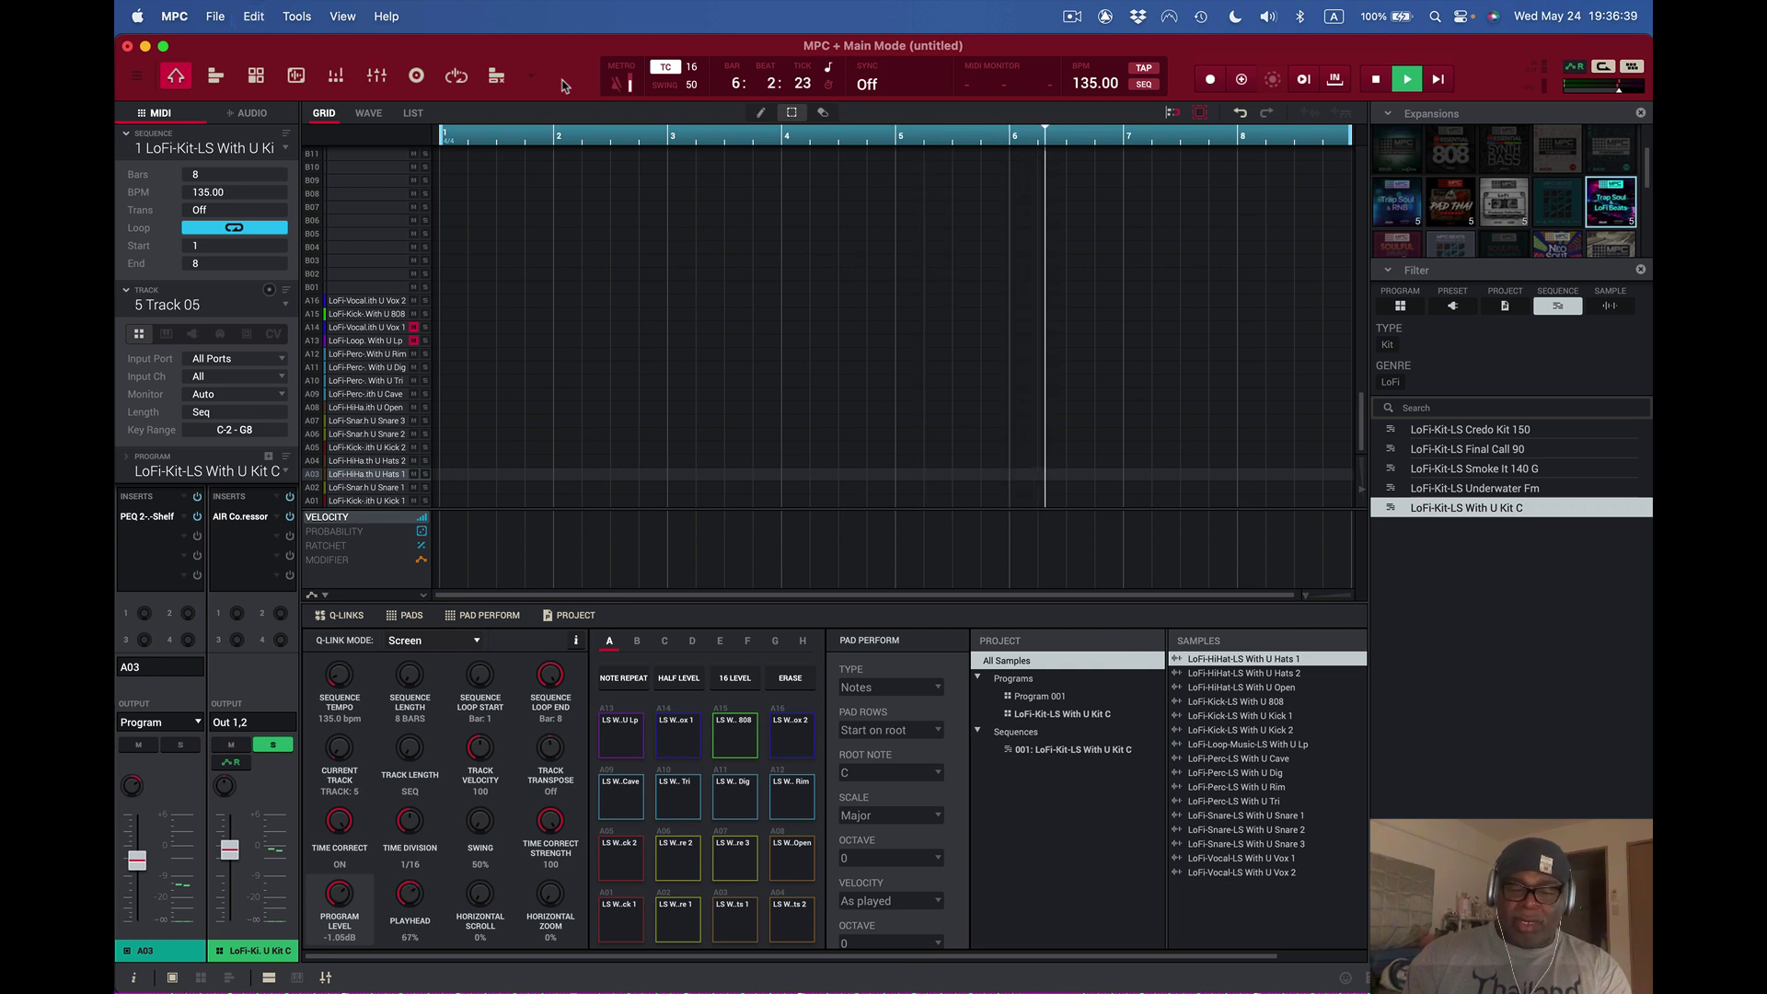
key("ctrl+Up")
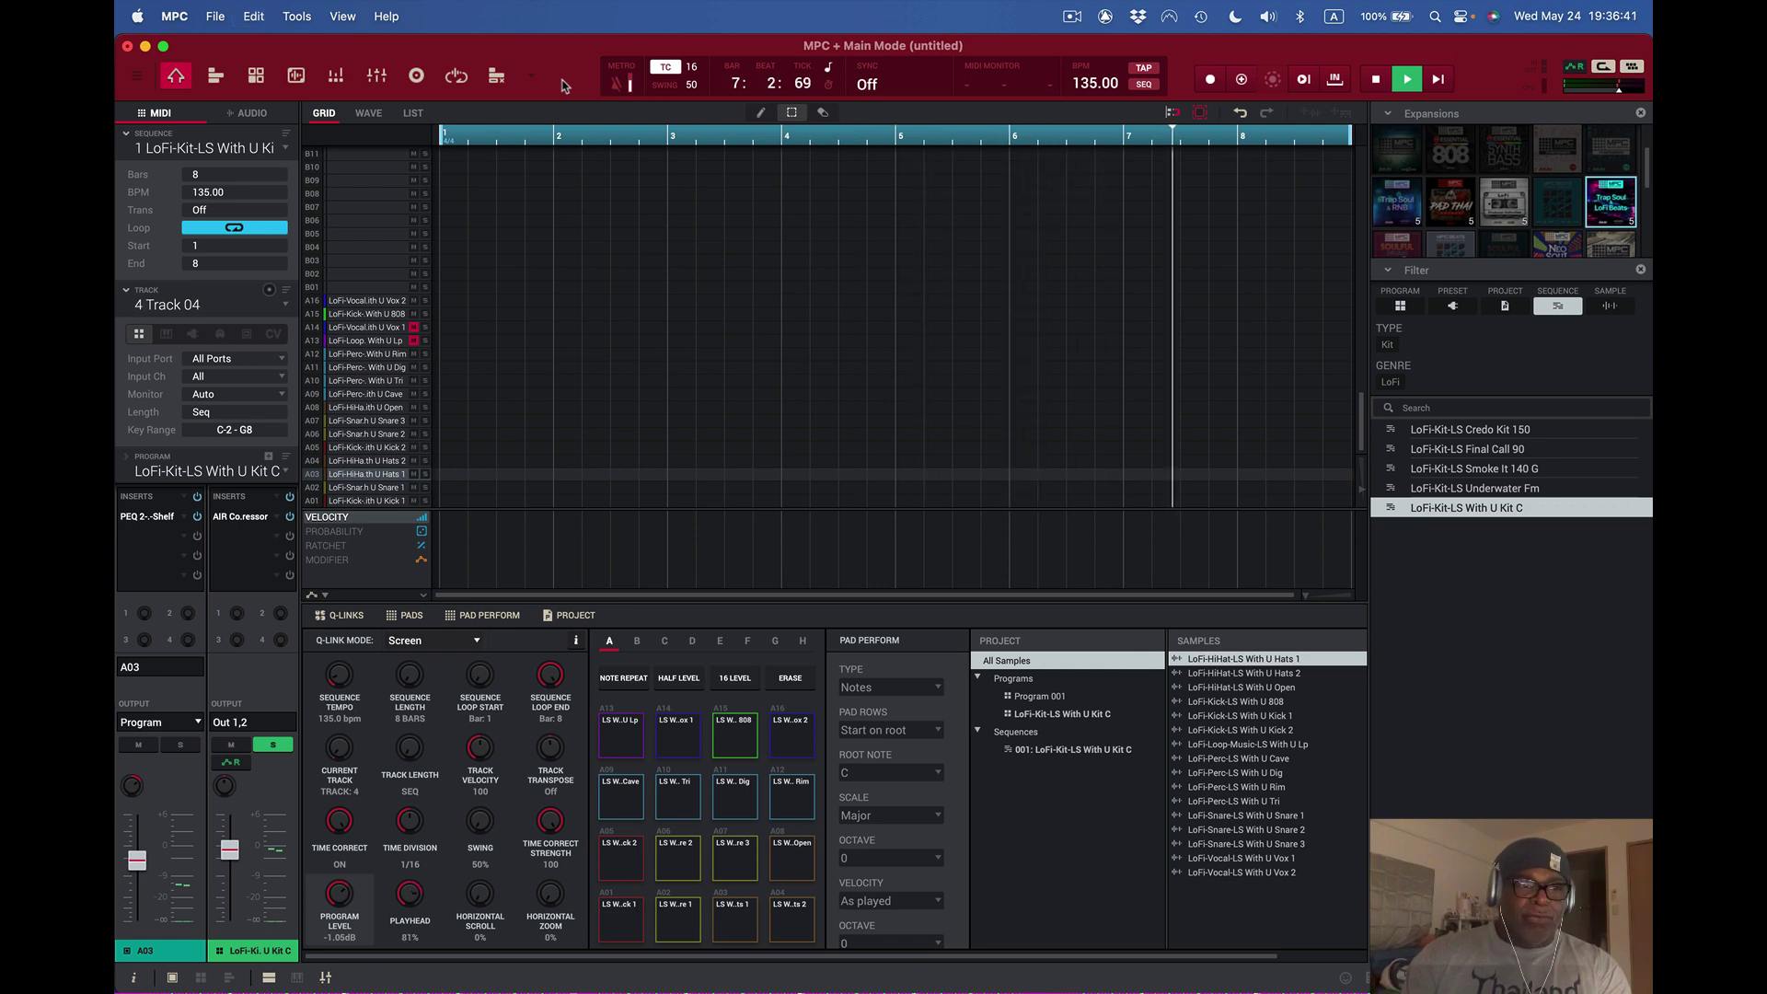
key("ctrl+Up")
key("ctrl+Up")
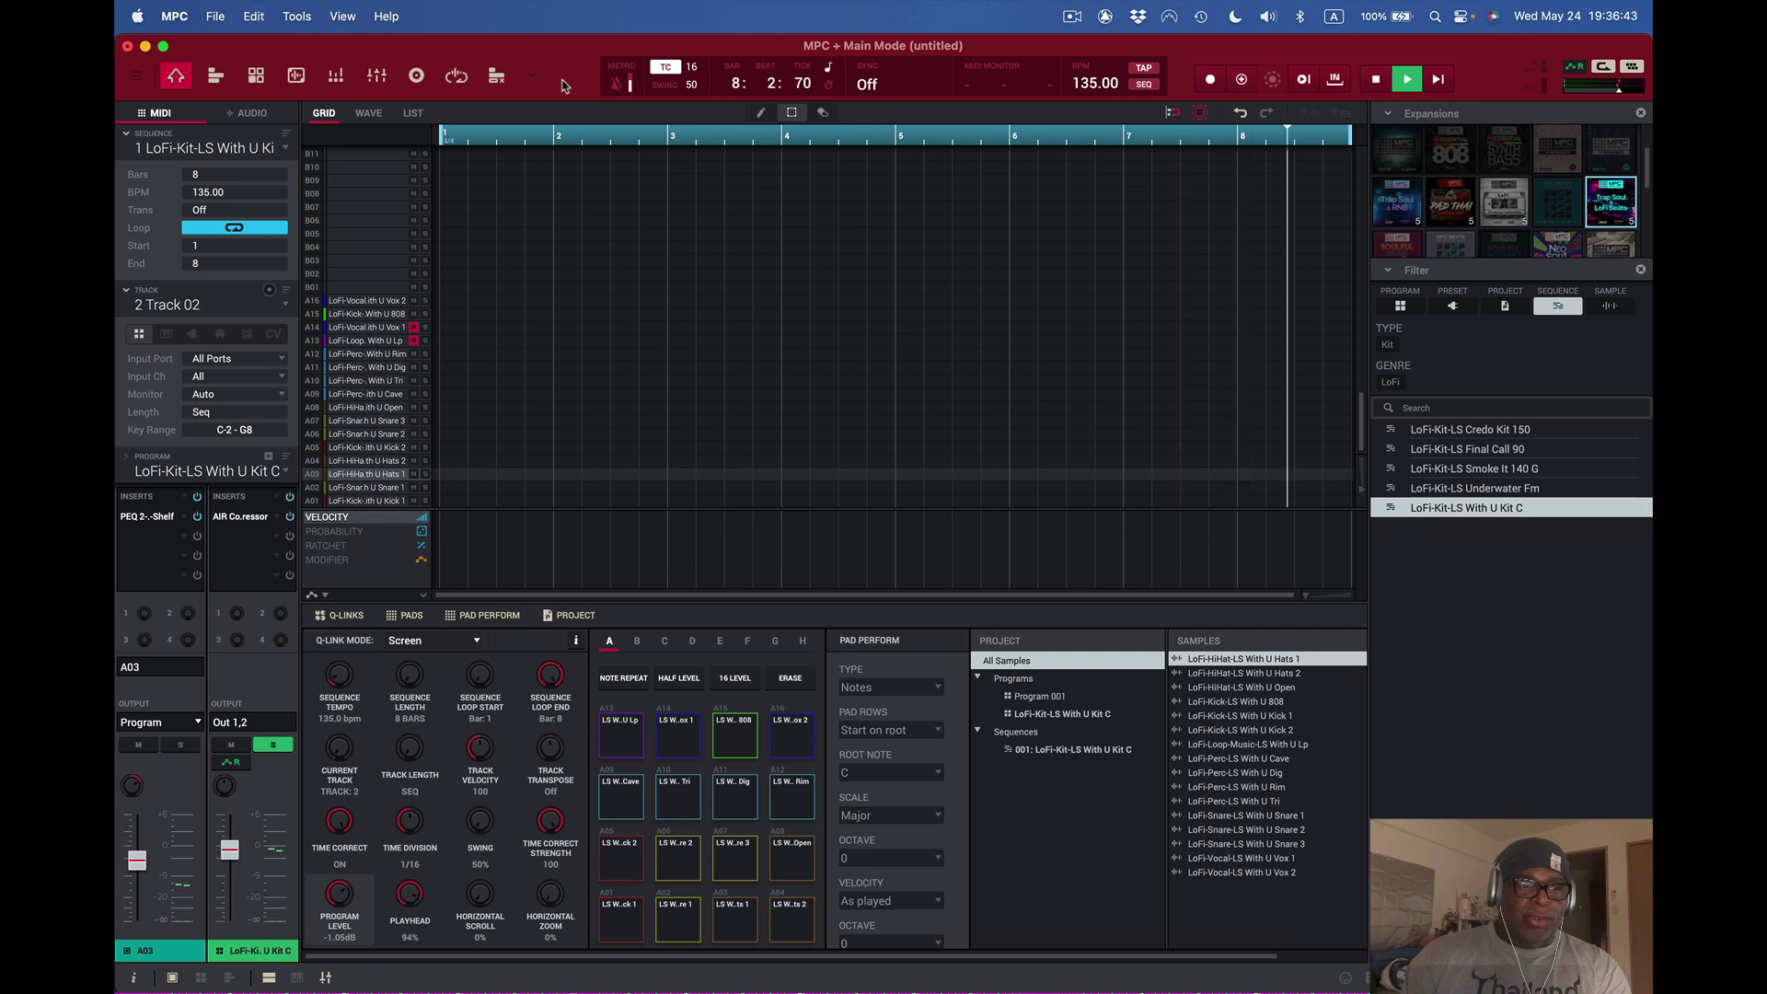
key("ctrl+Up")
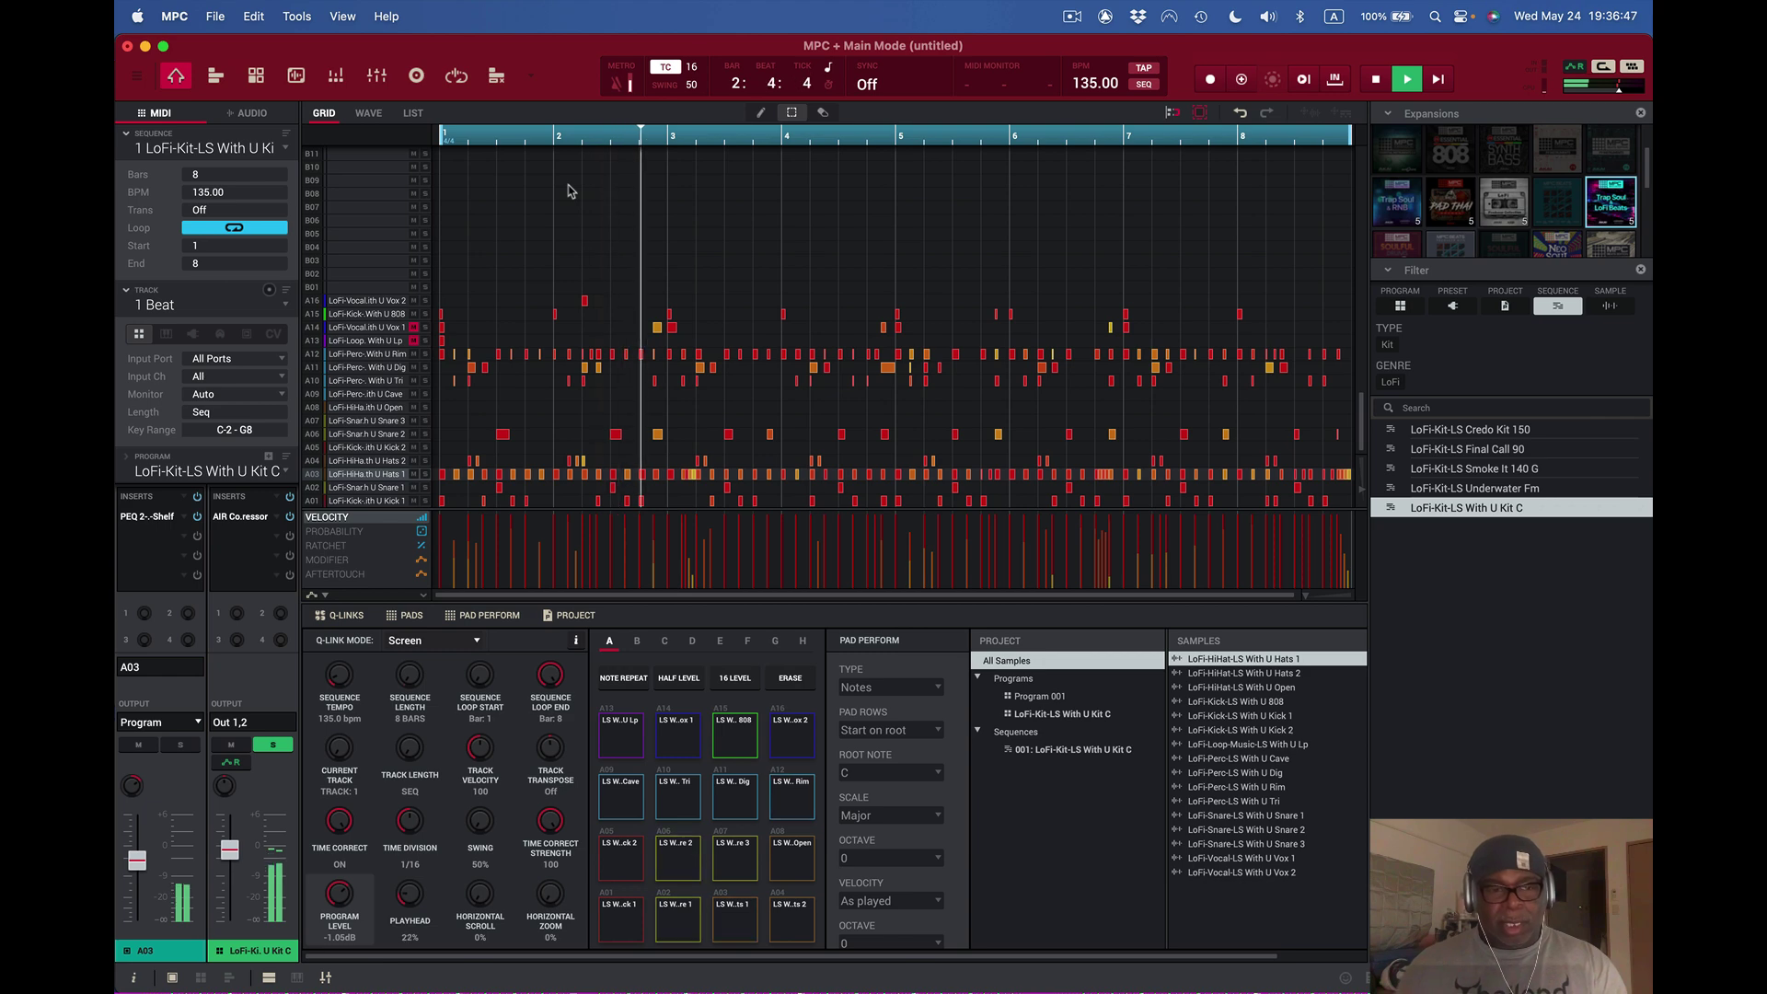
key("space")
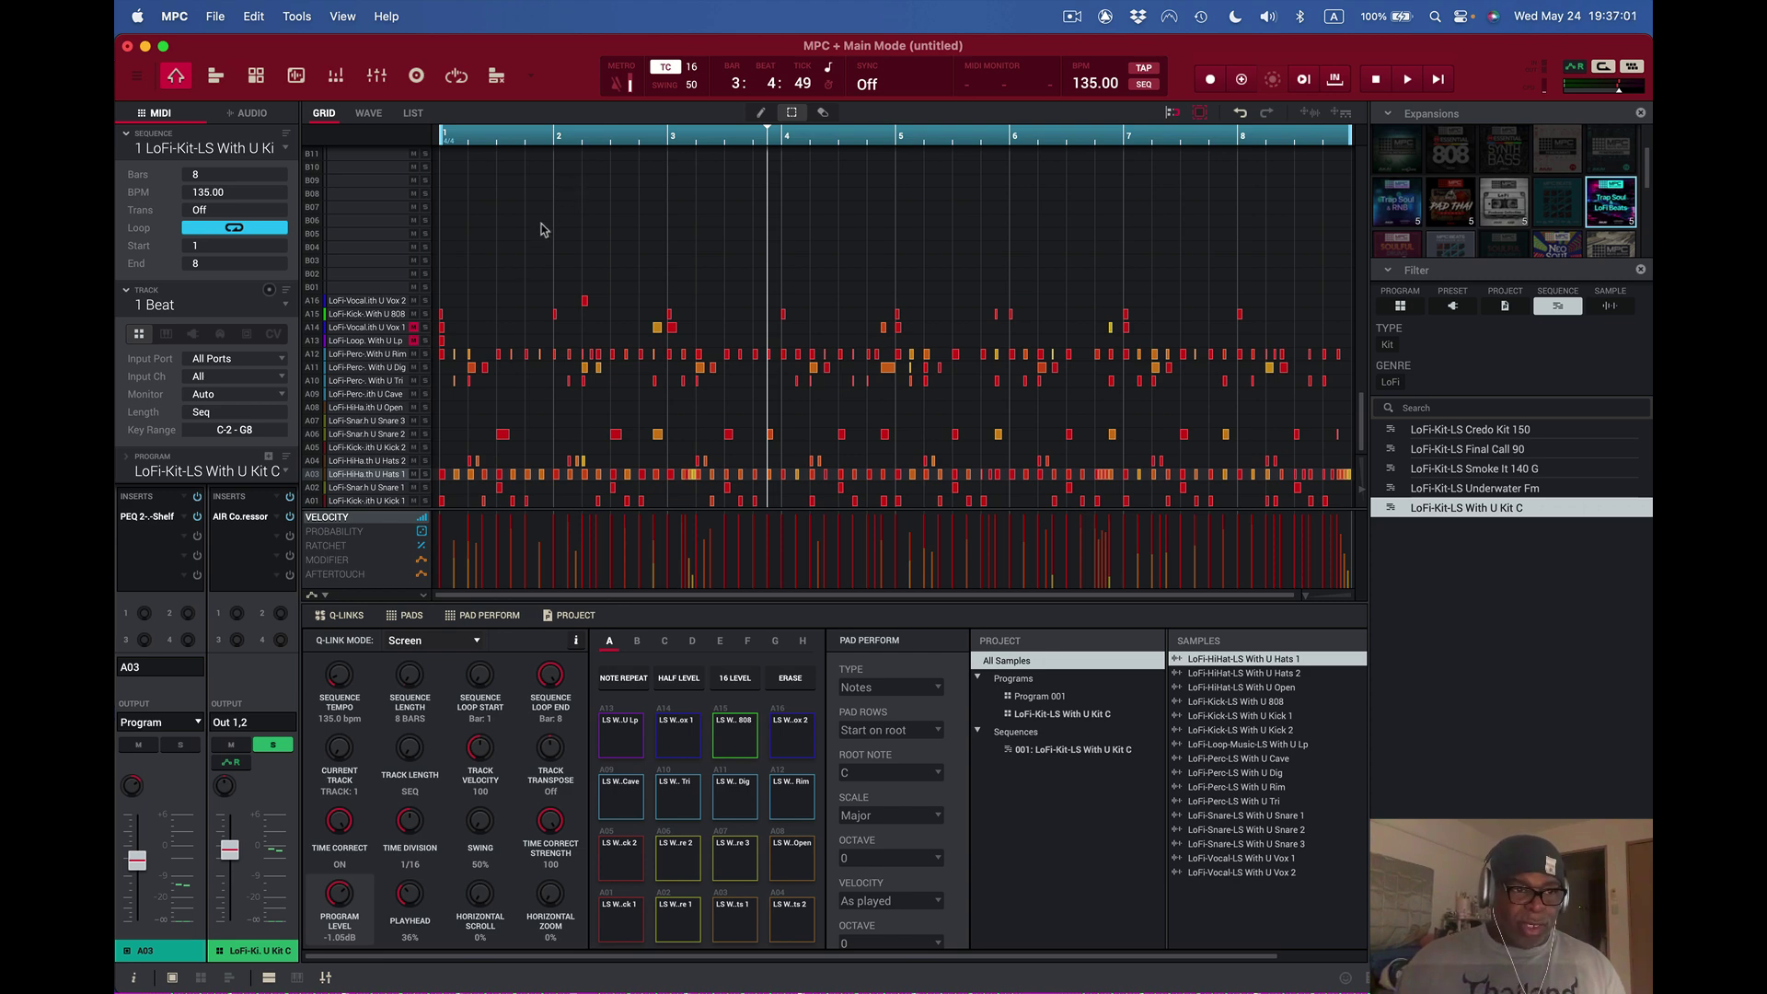
- Review the Beat track's export and bounce commands and locate the Export audio control
left_click(253, 17)
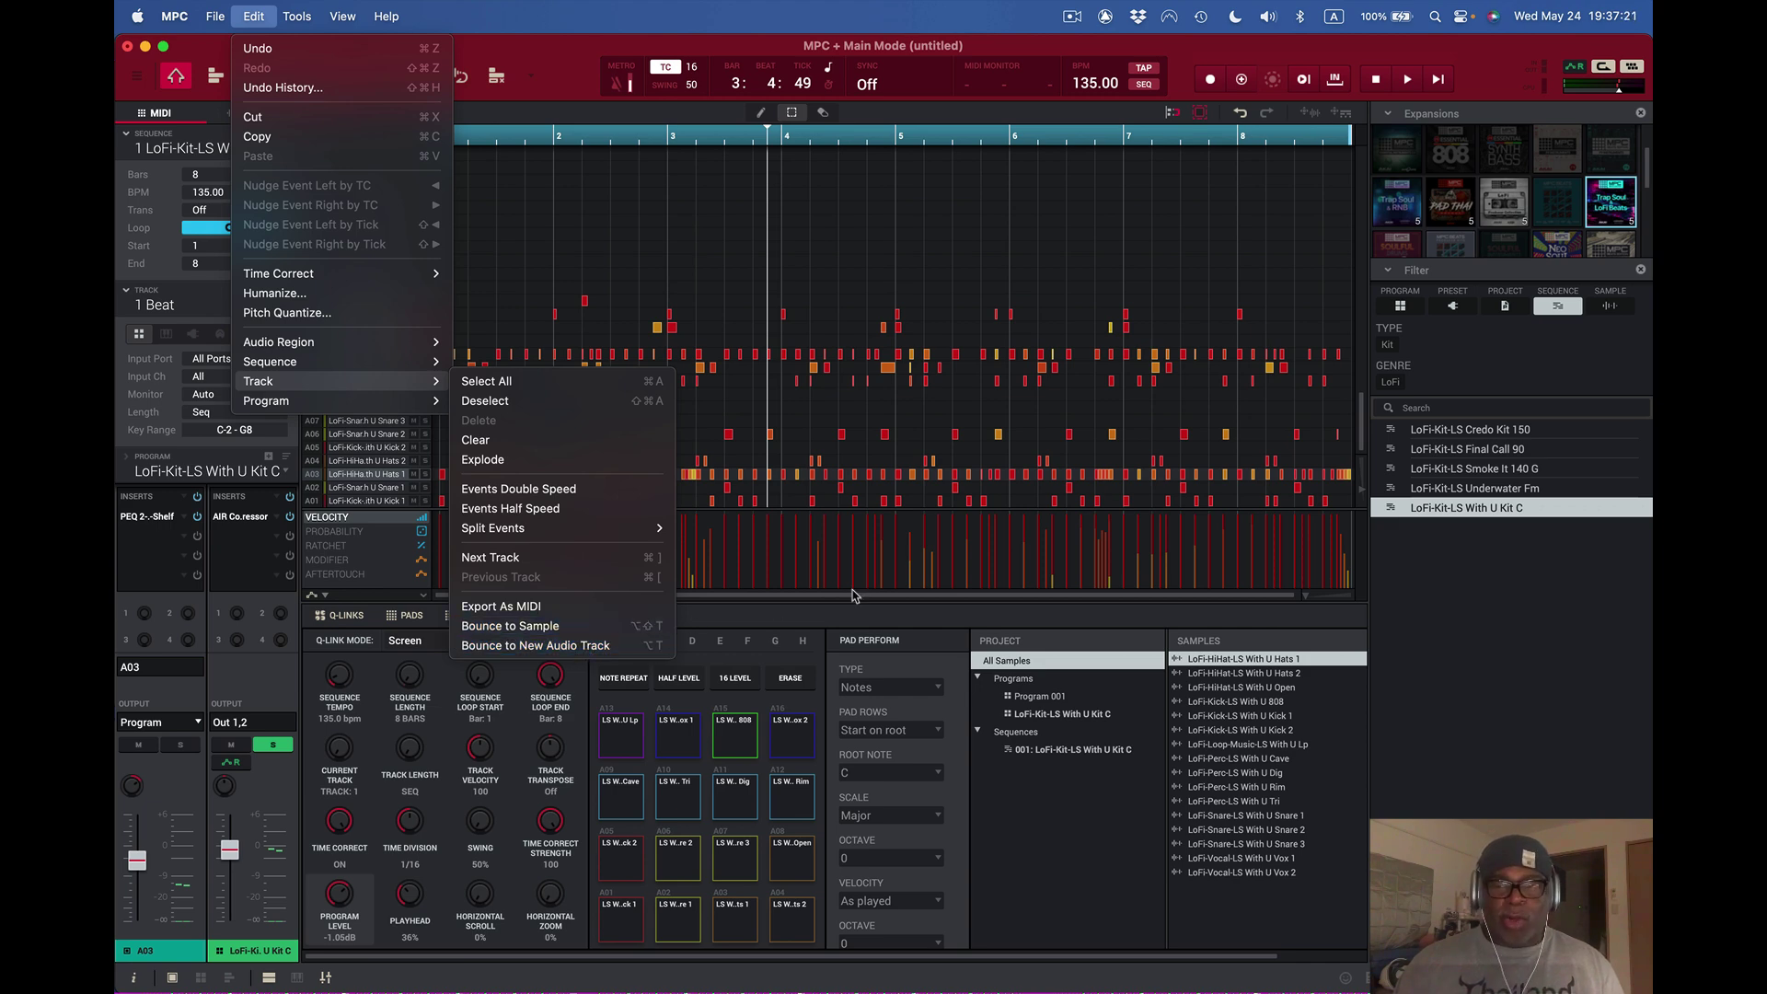
left_click(1345, 120)
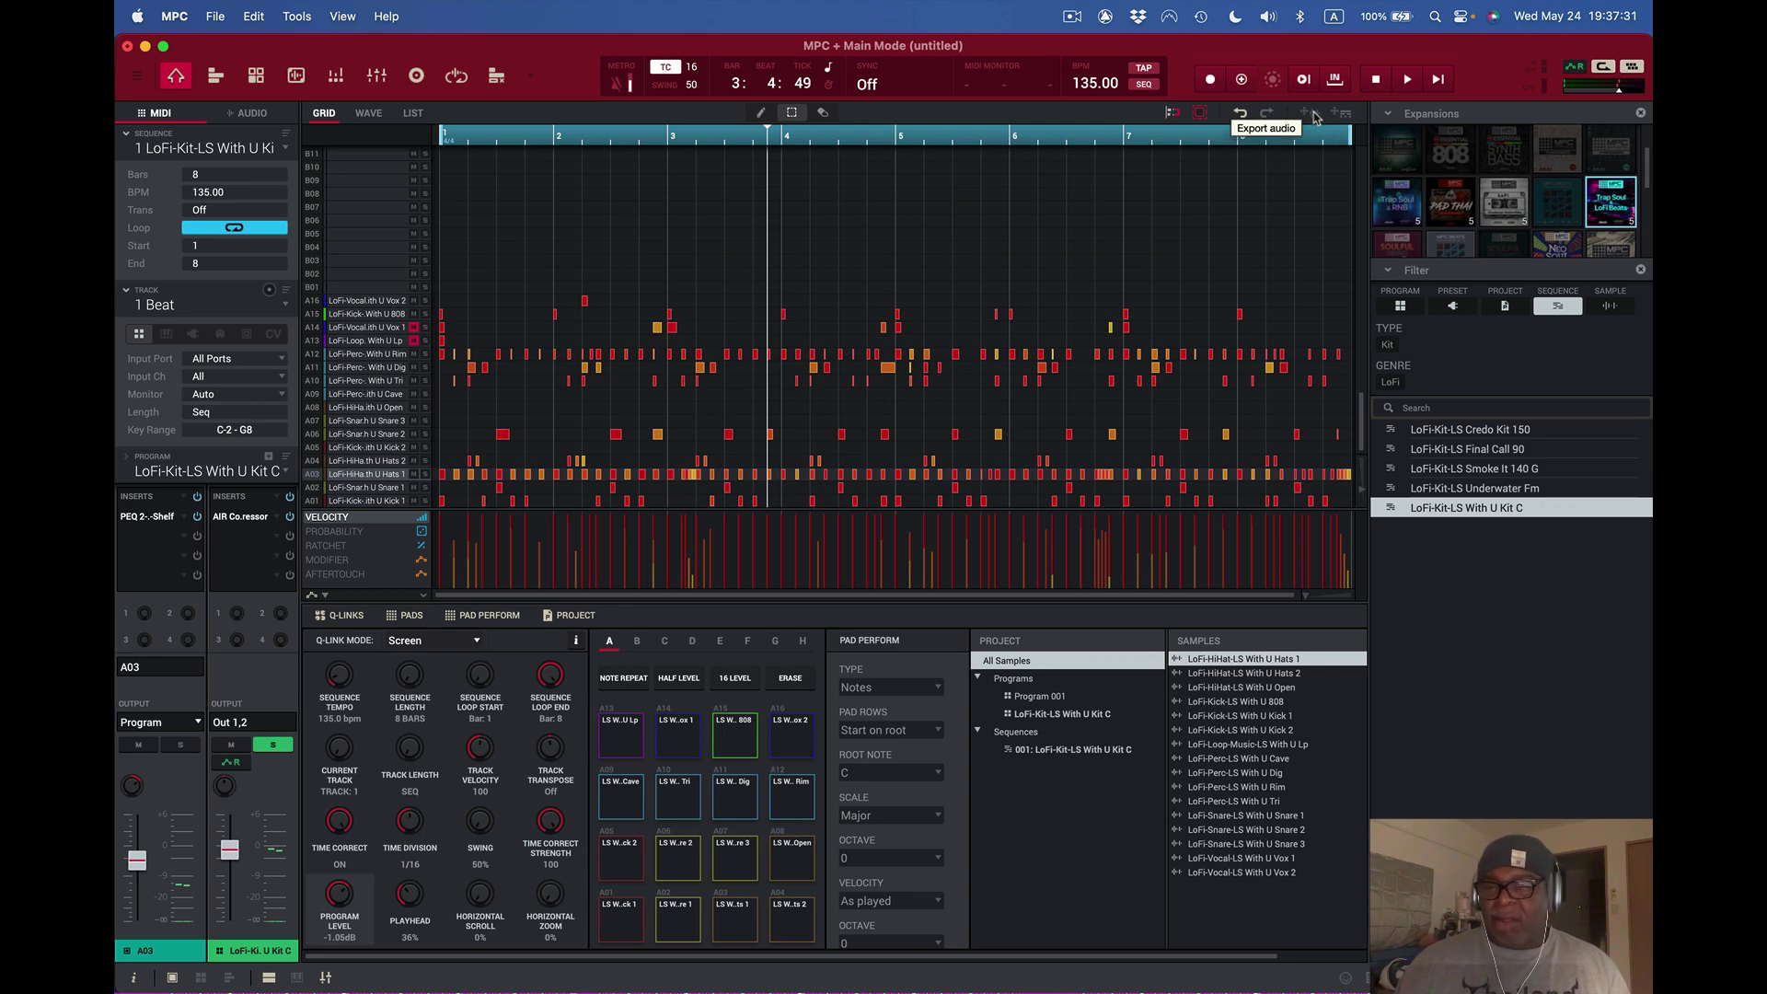
left_click(1314, 116)
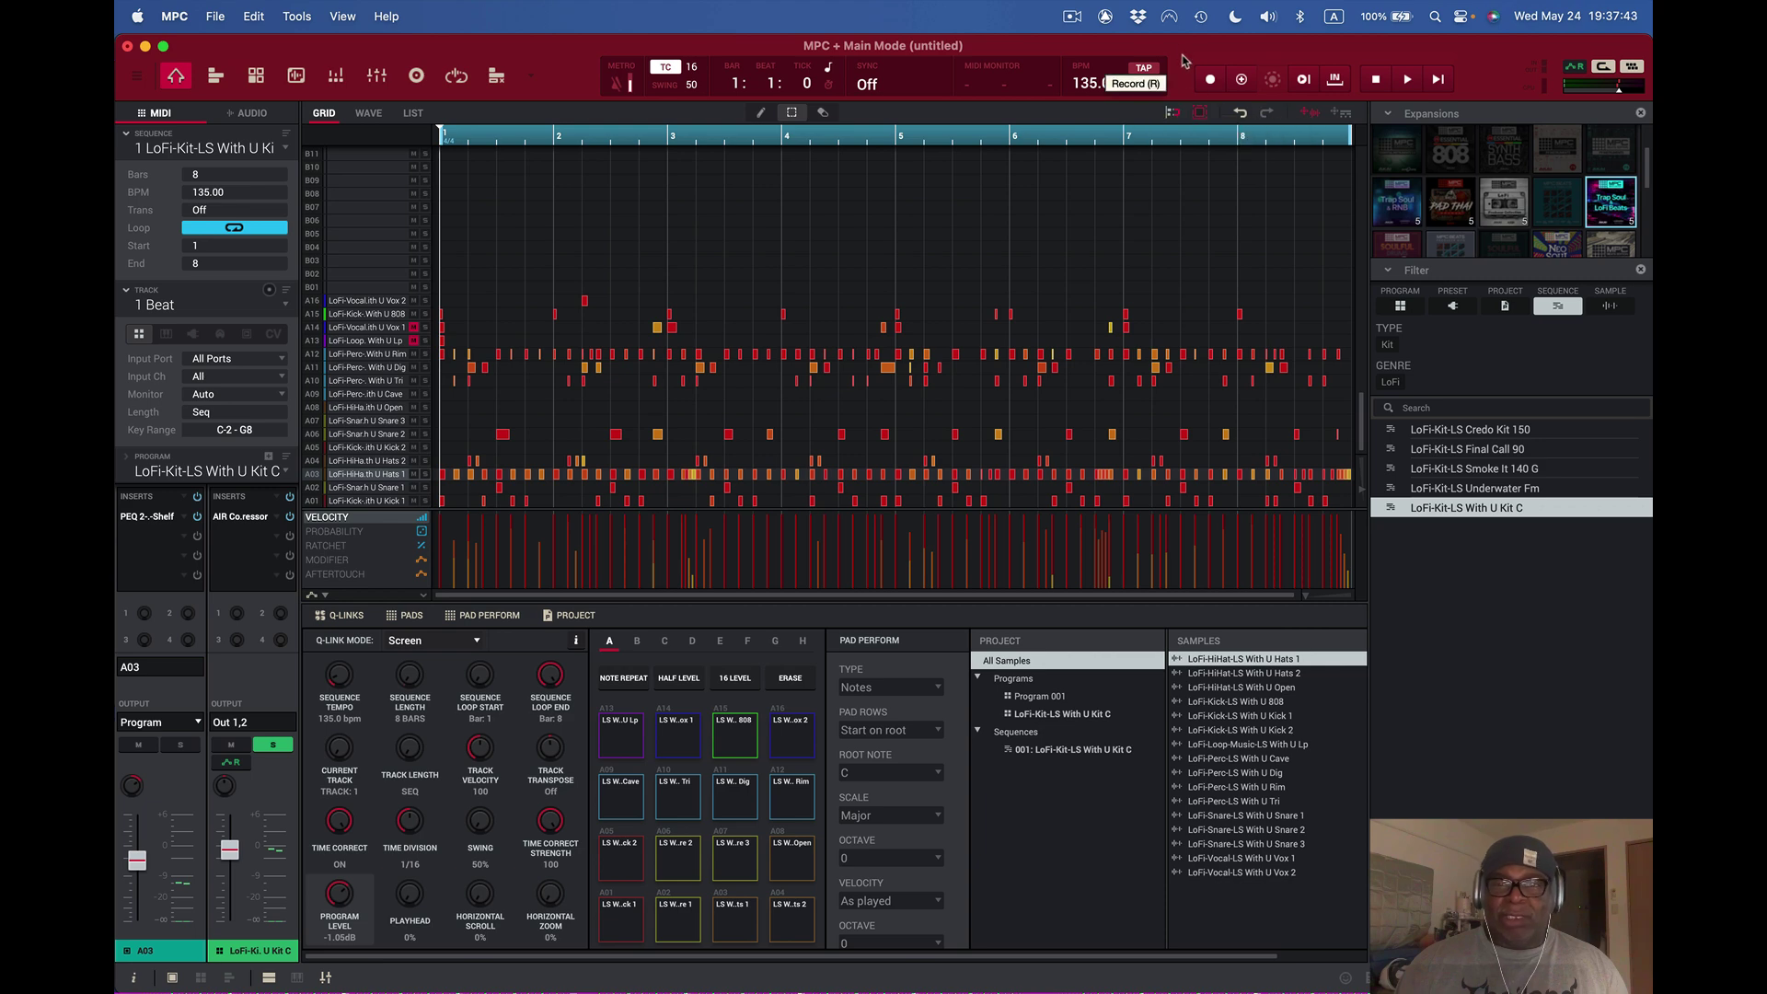
- Move the main window down and hide ScreenFlow to uncover the desktop above it
left_click_drag(1191, 46, 1193, 143)
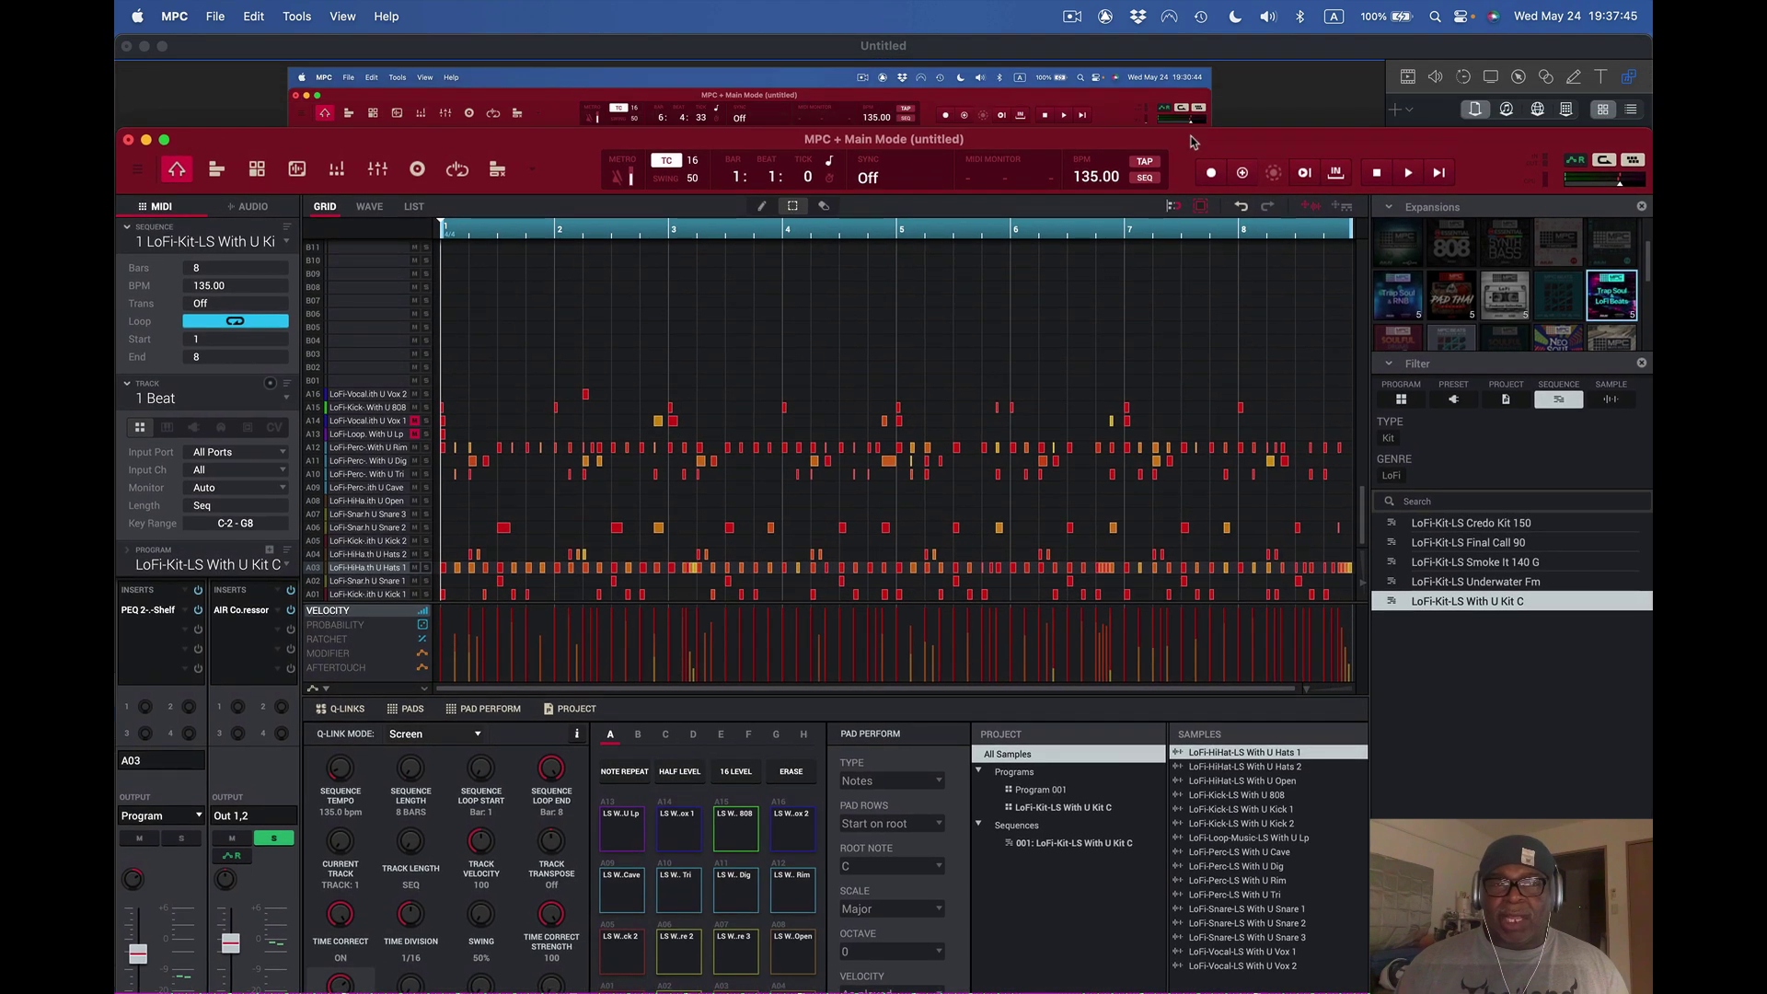
left_click(1174, 55)
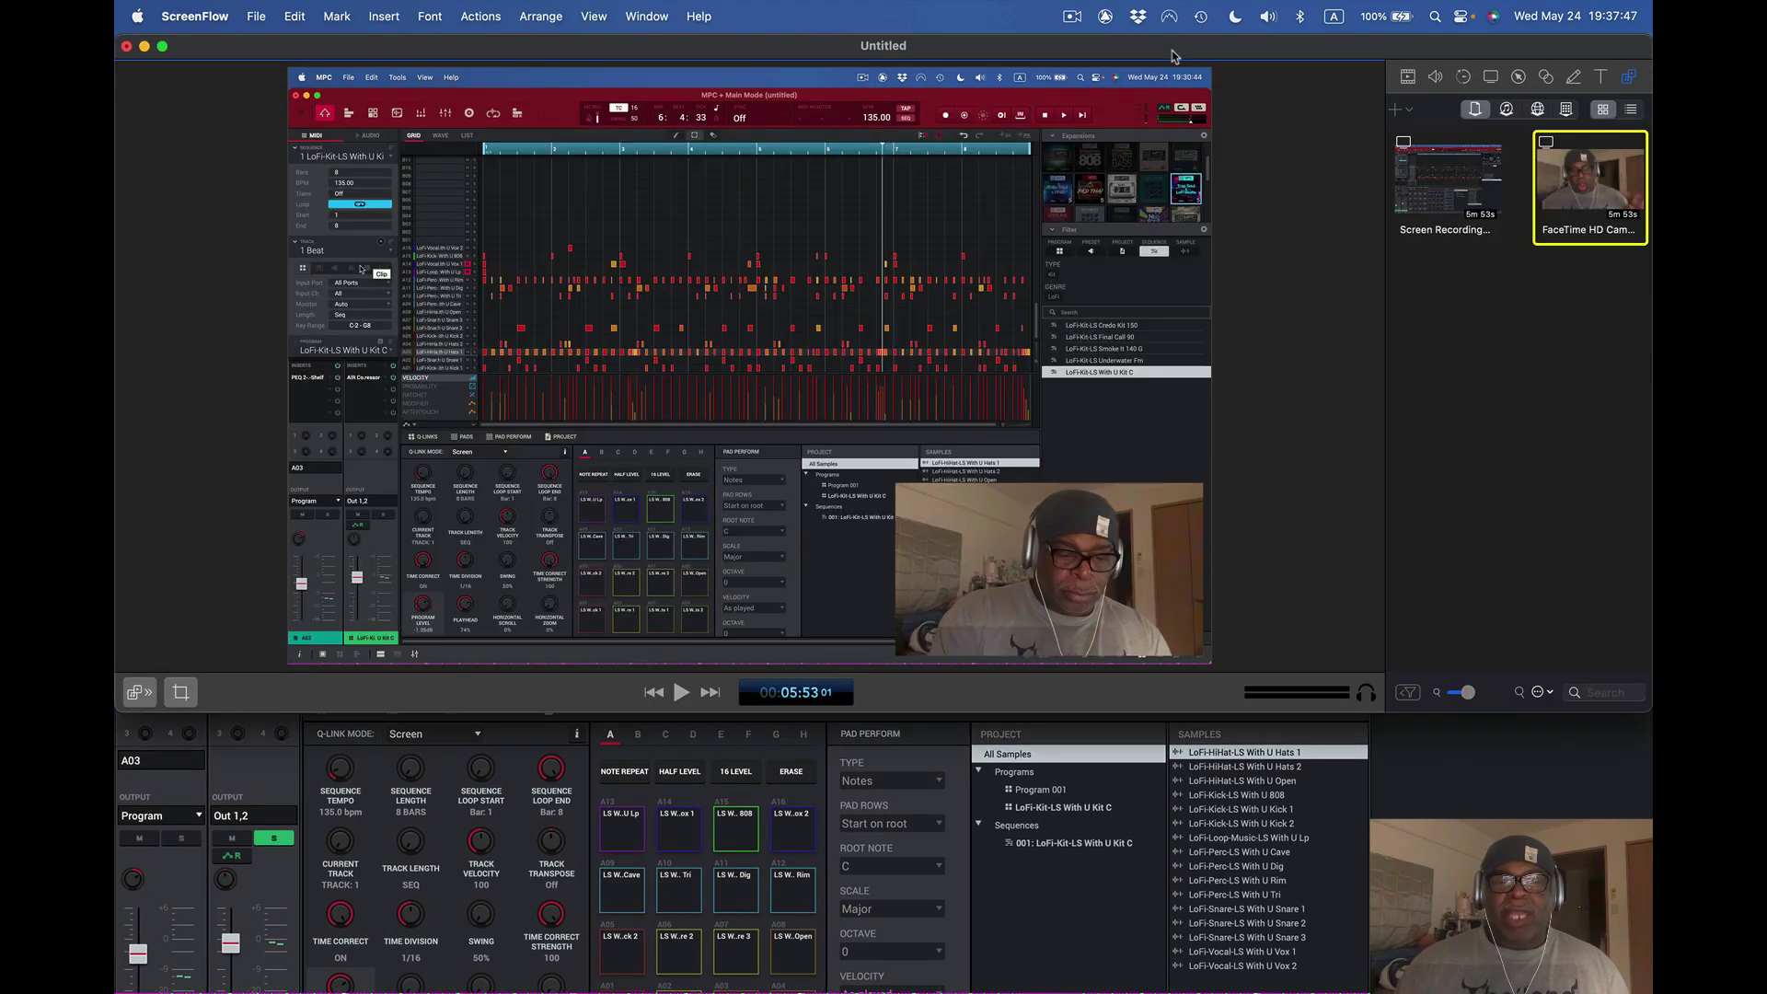
key("super+h")
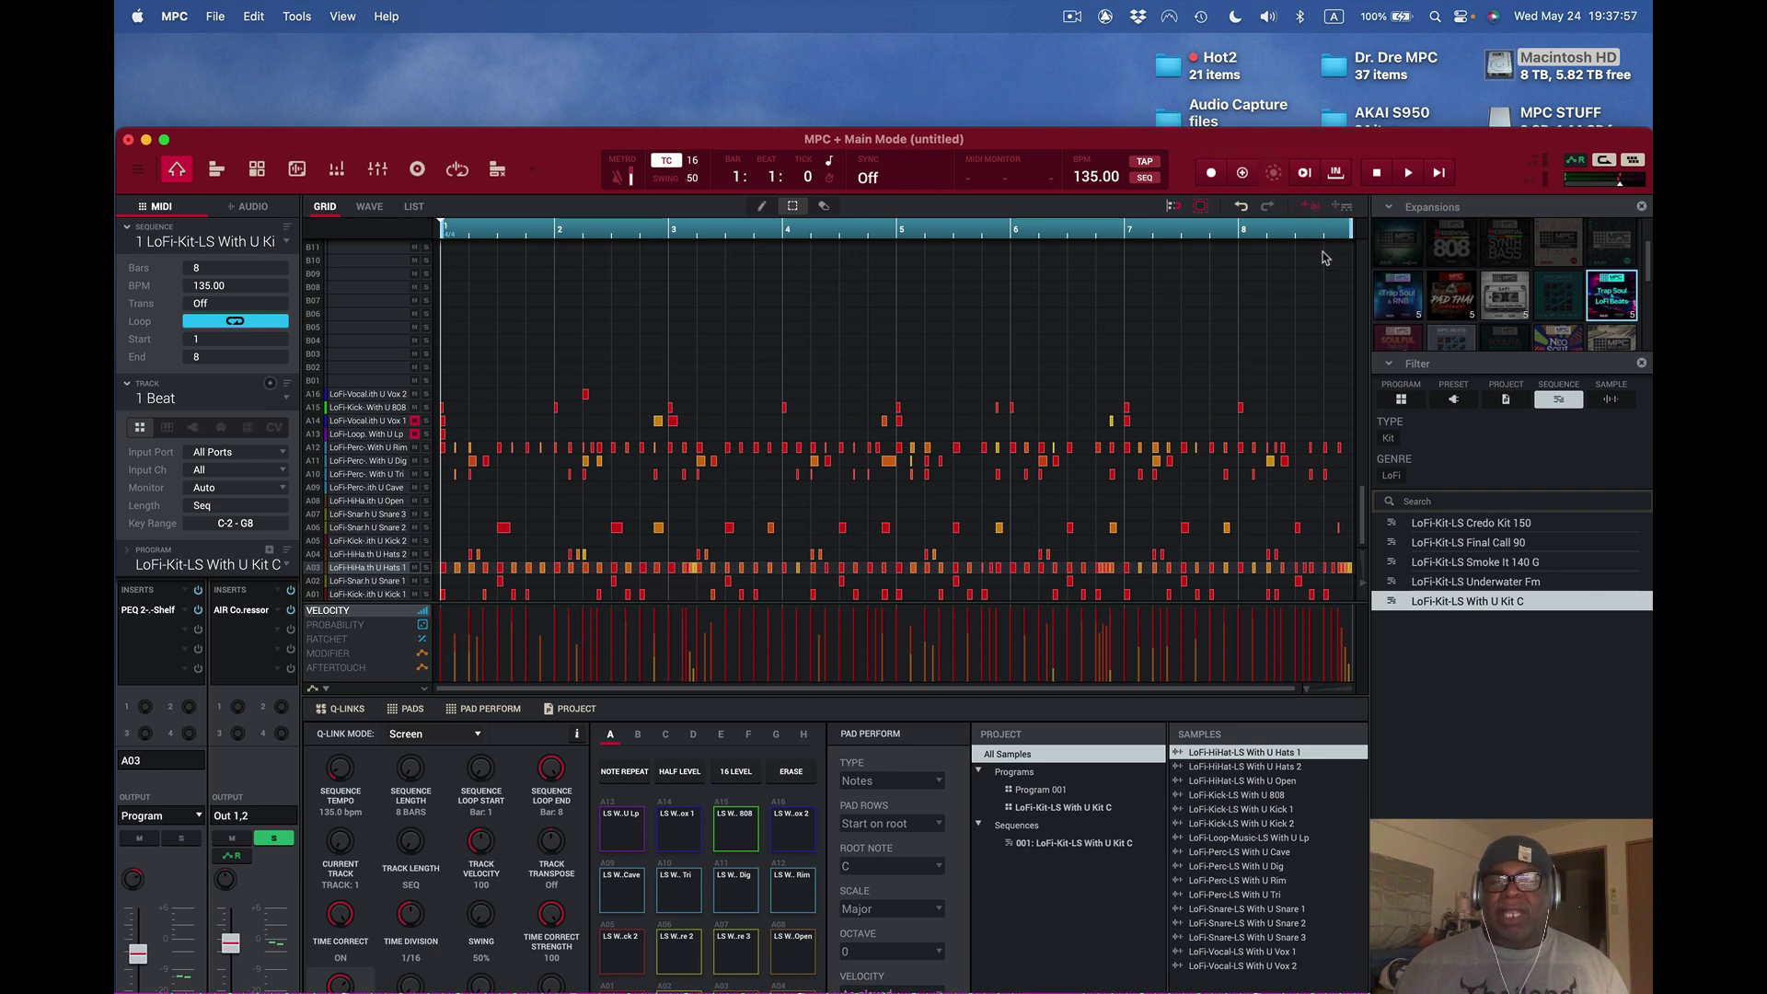
- Export the Beat track's MIDI and load it into the unused sequence 2
left_click(1346, 211)
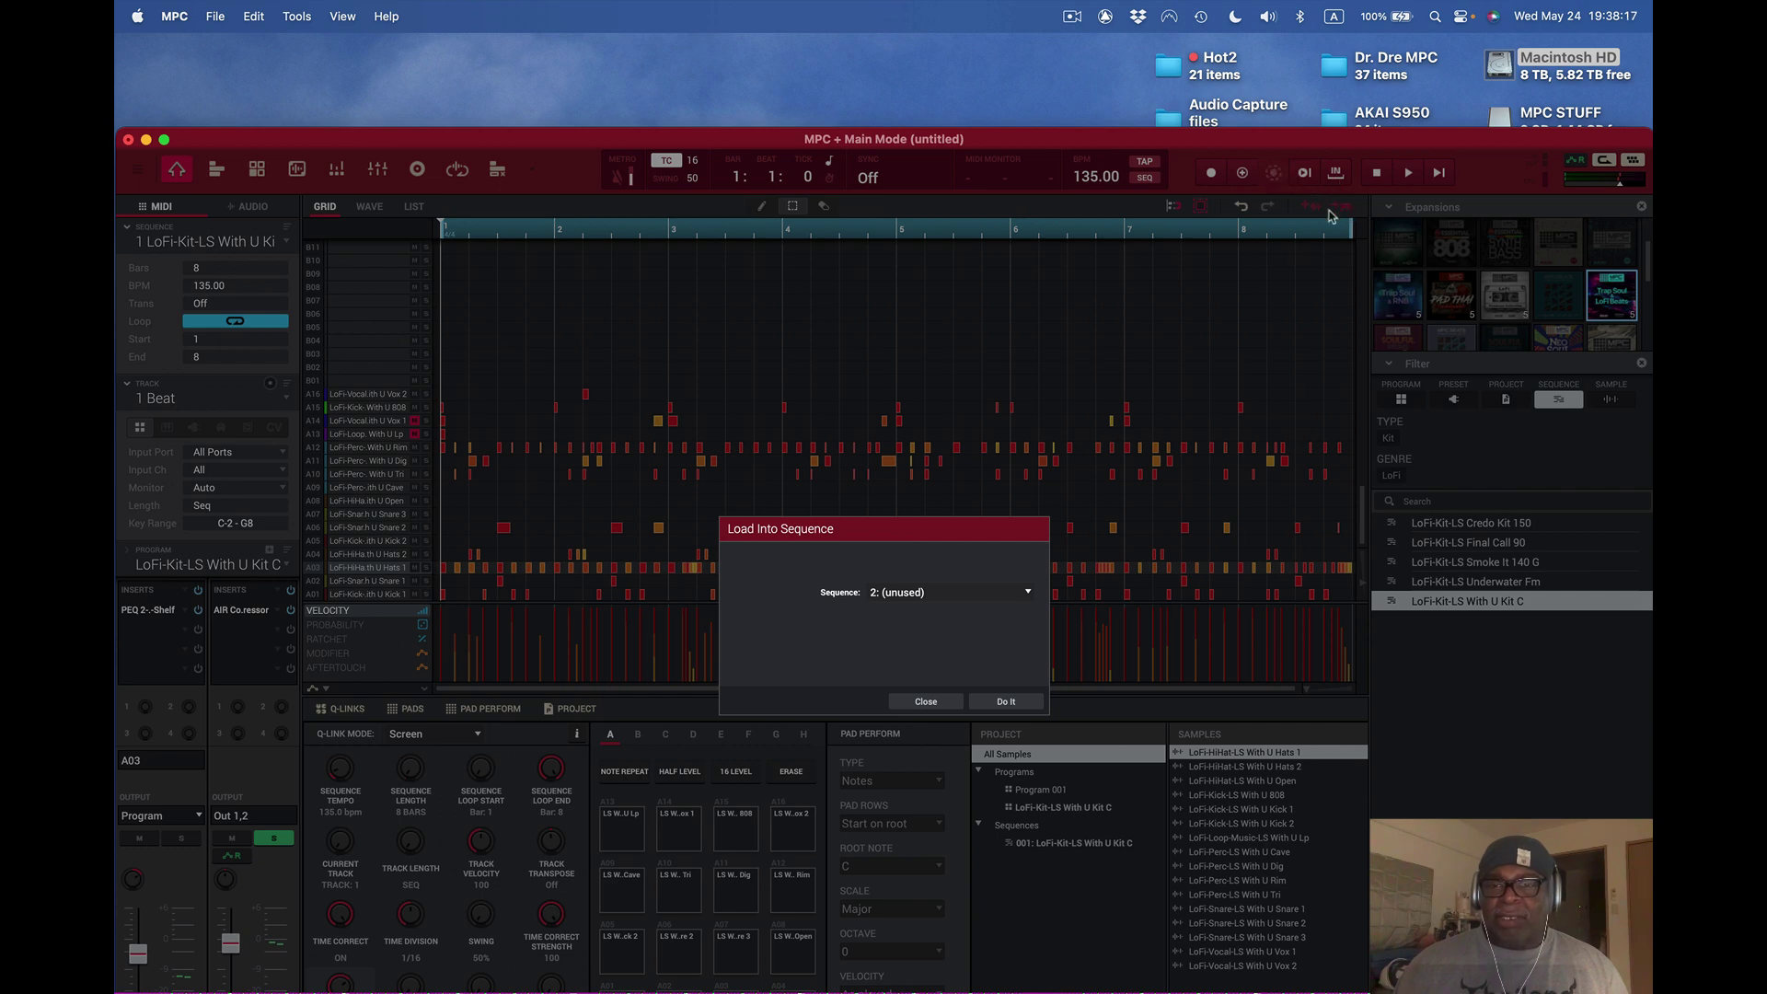
left_click(1008, 702)
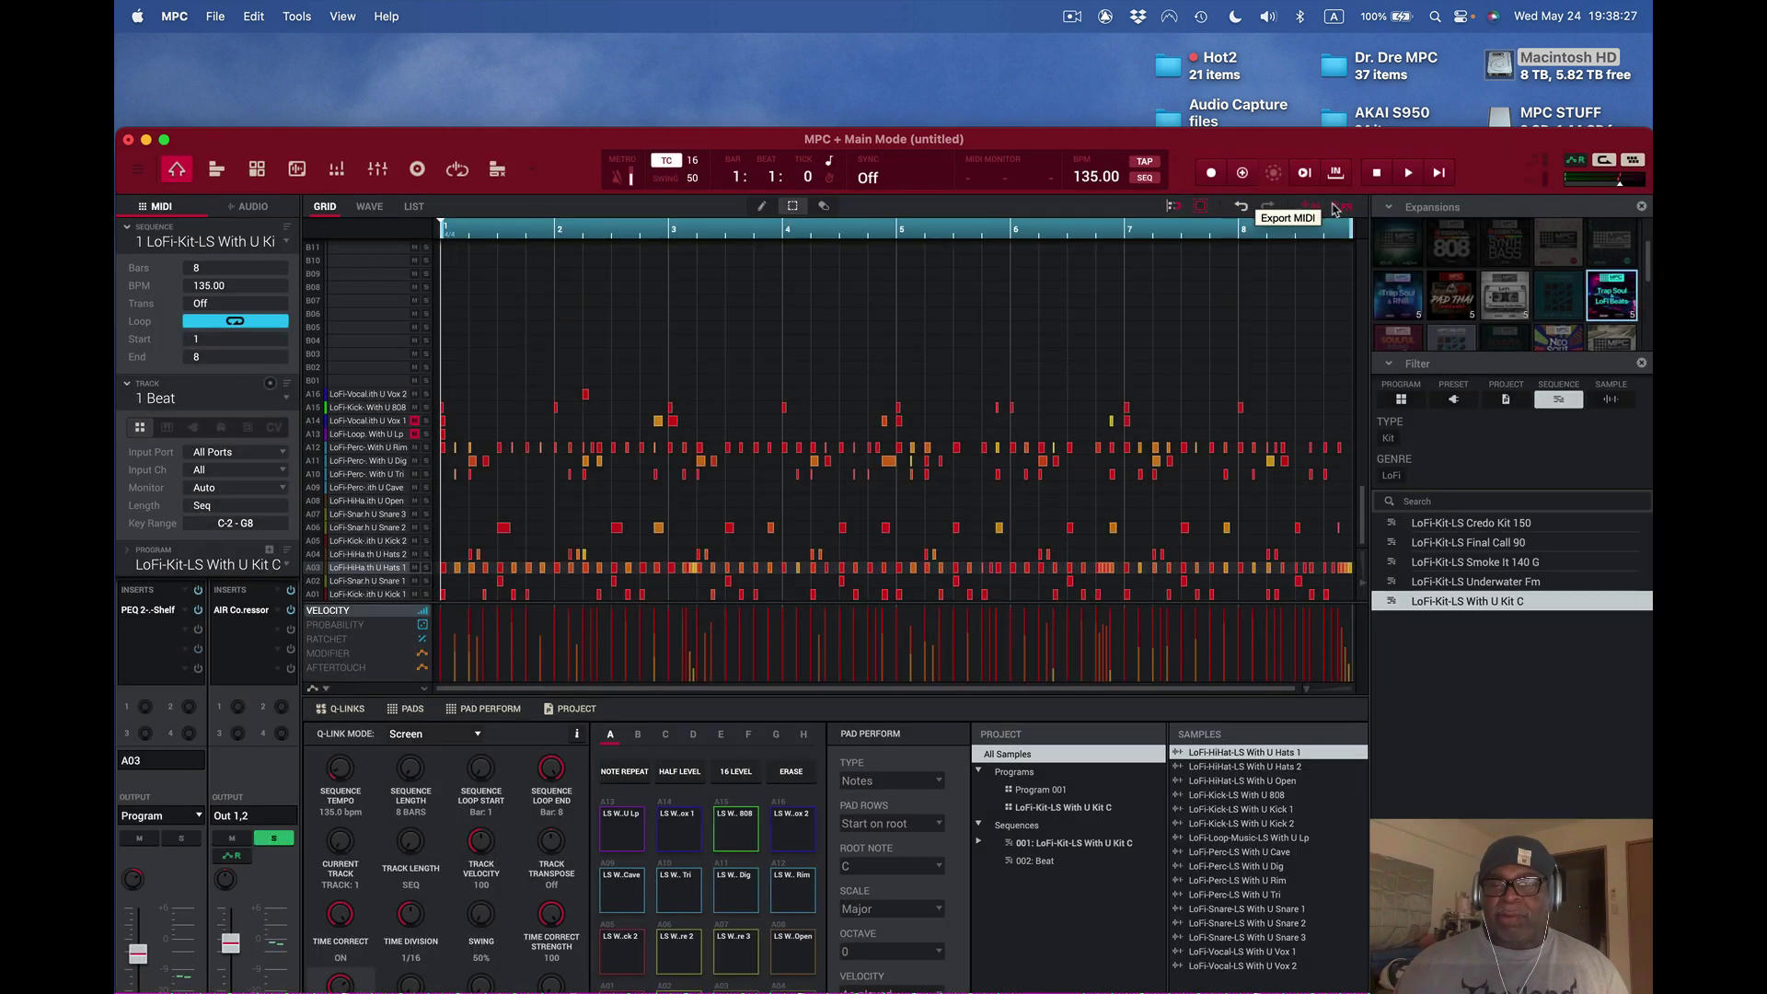
- Try to export the Beat track's MIDI to the desktop, and move the main window back up over it
left_click_drag(1336, 210, 839, 90)
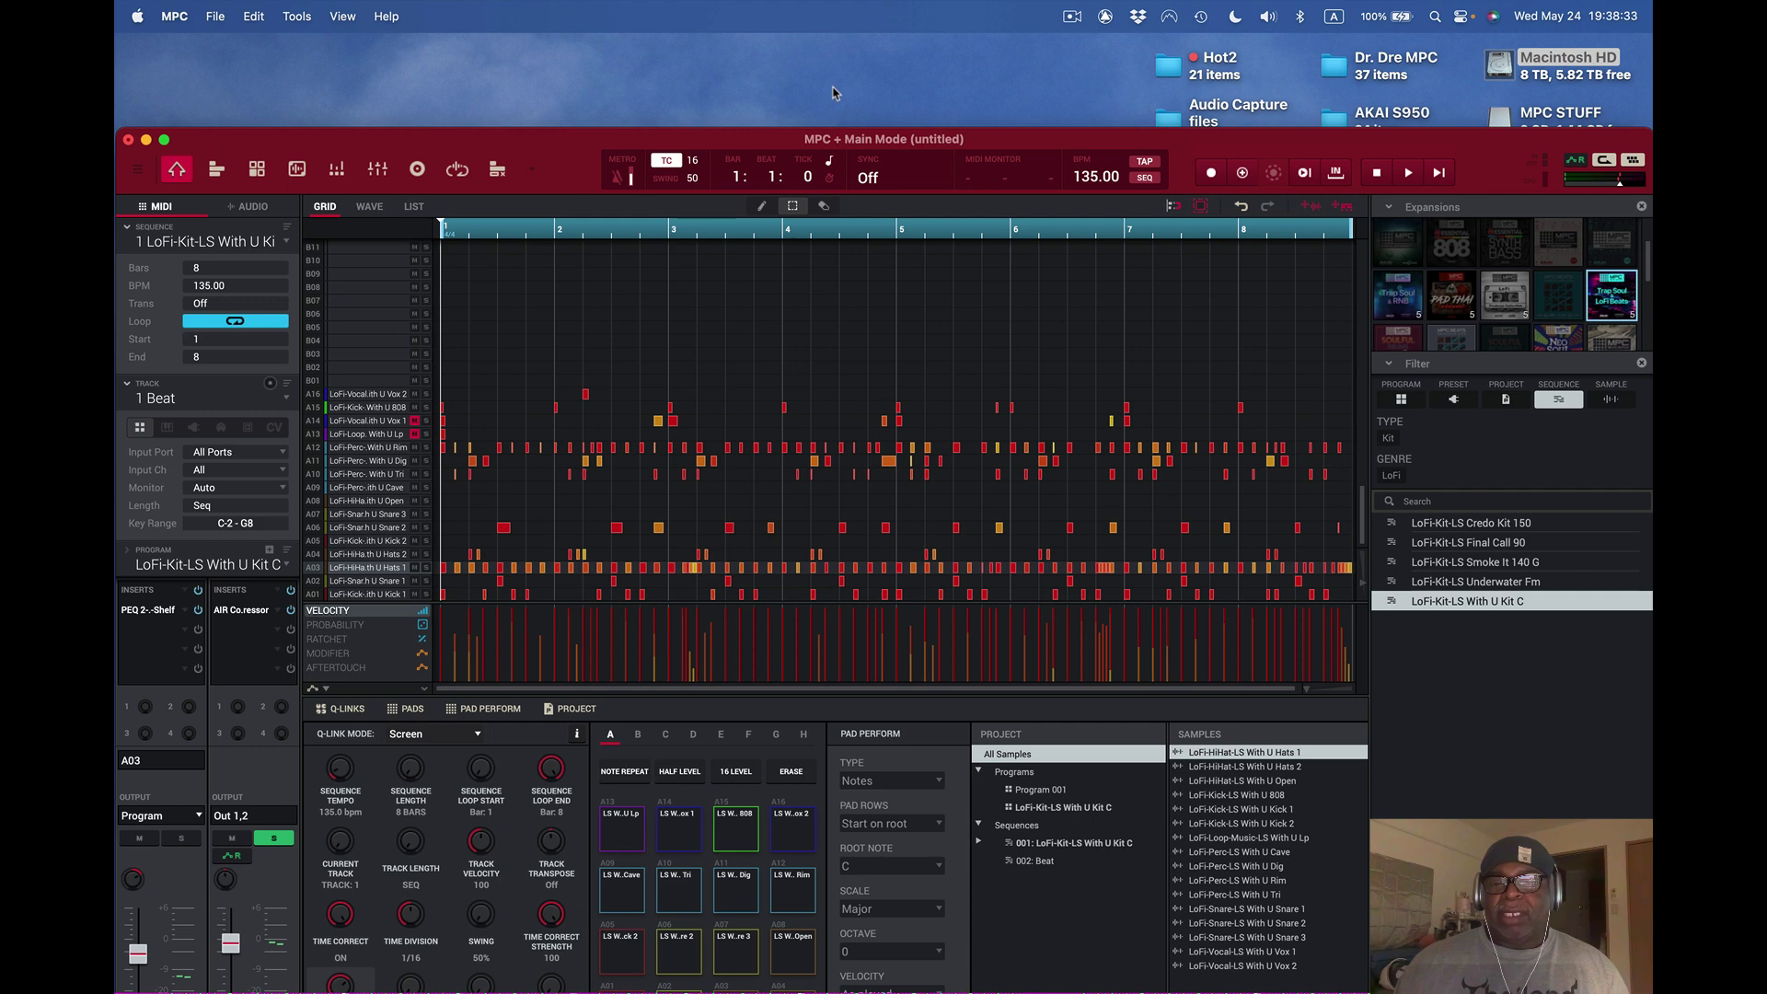
left_click_drag(830, 143, 832, 52)
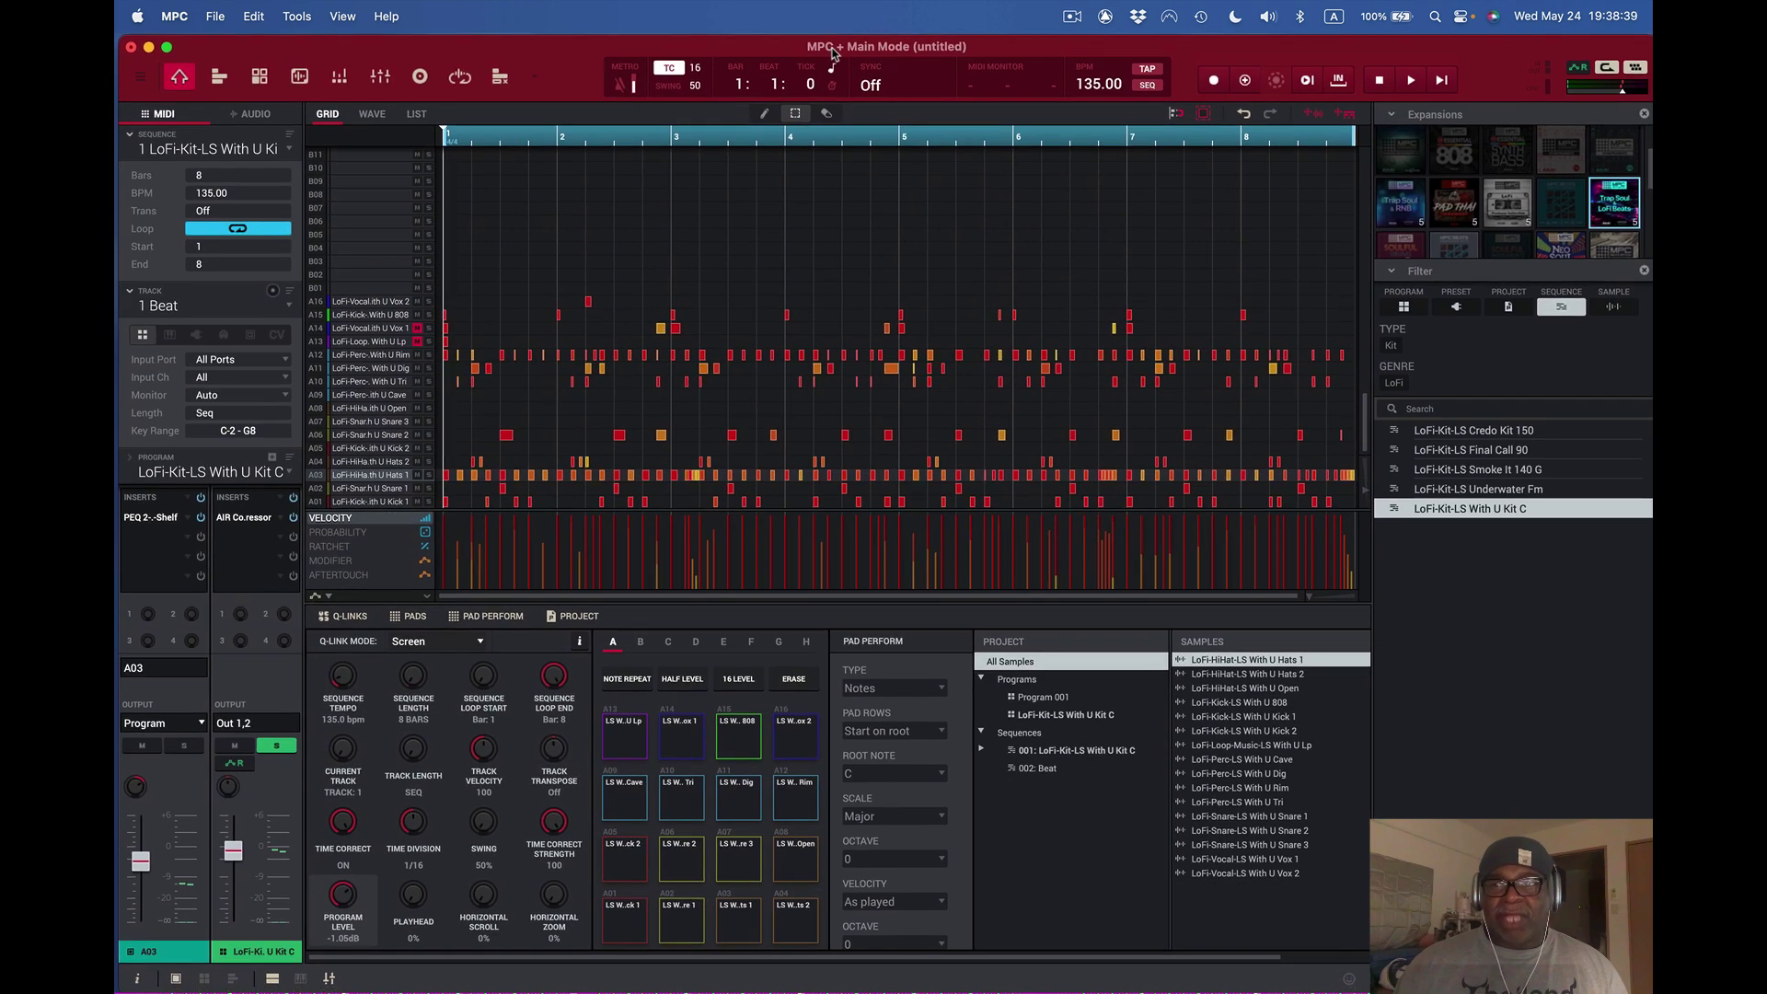